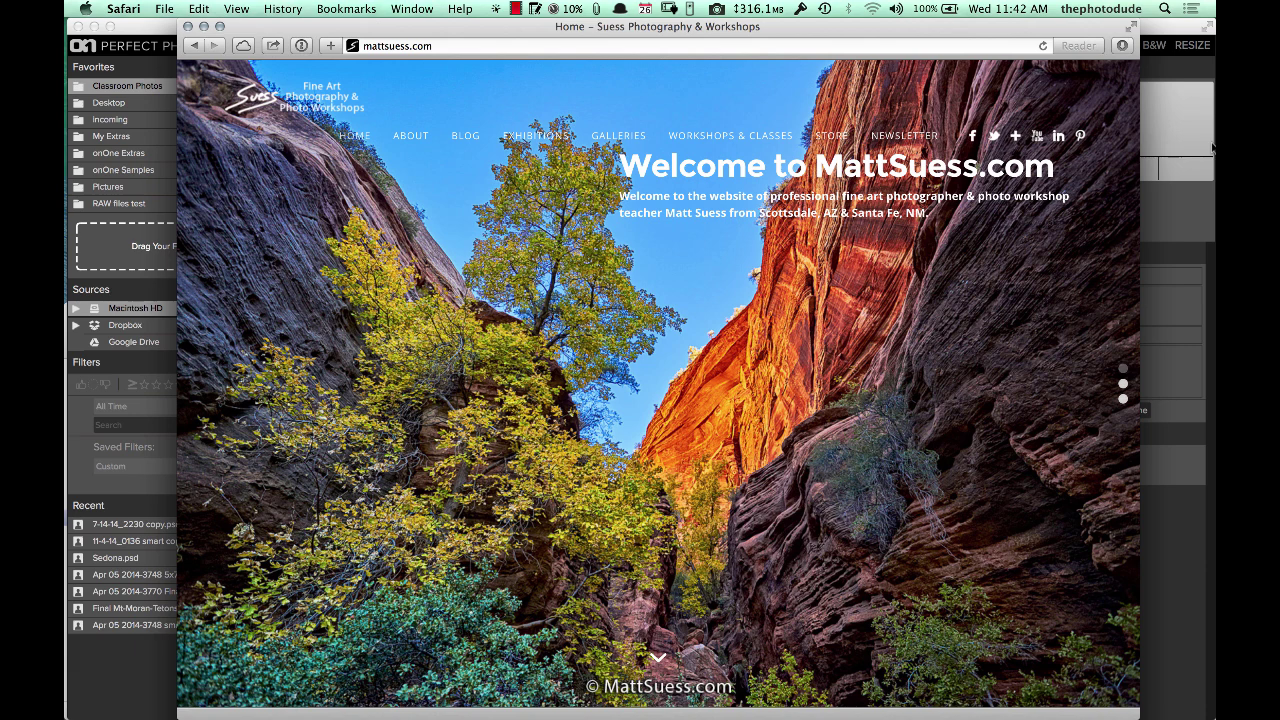
Switch to Perfect Photo Suite 9 and filter the Classroom Photos folder to show only yellow-labelled photos.
key(super+Tab)
key(super+Tab)
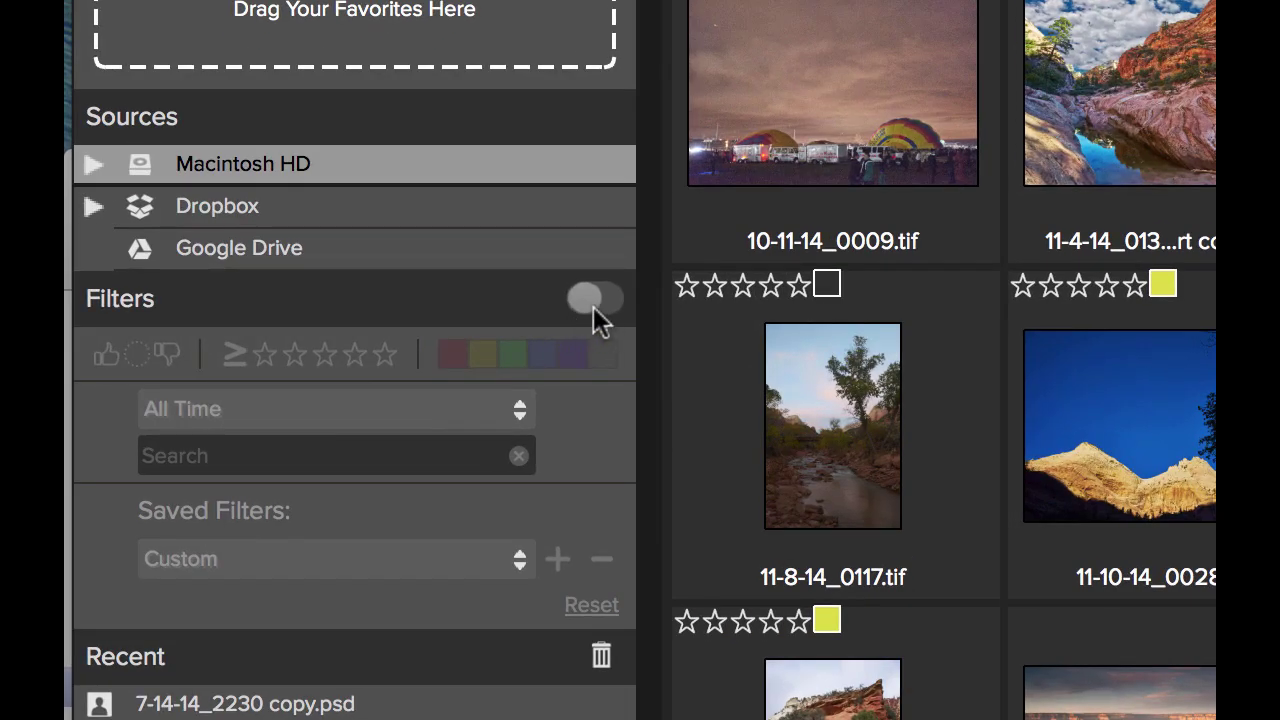
click(584, 300)
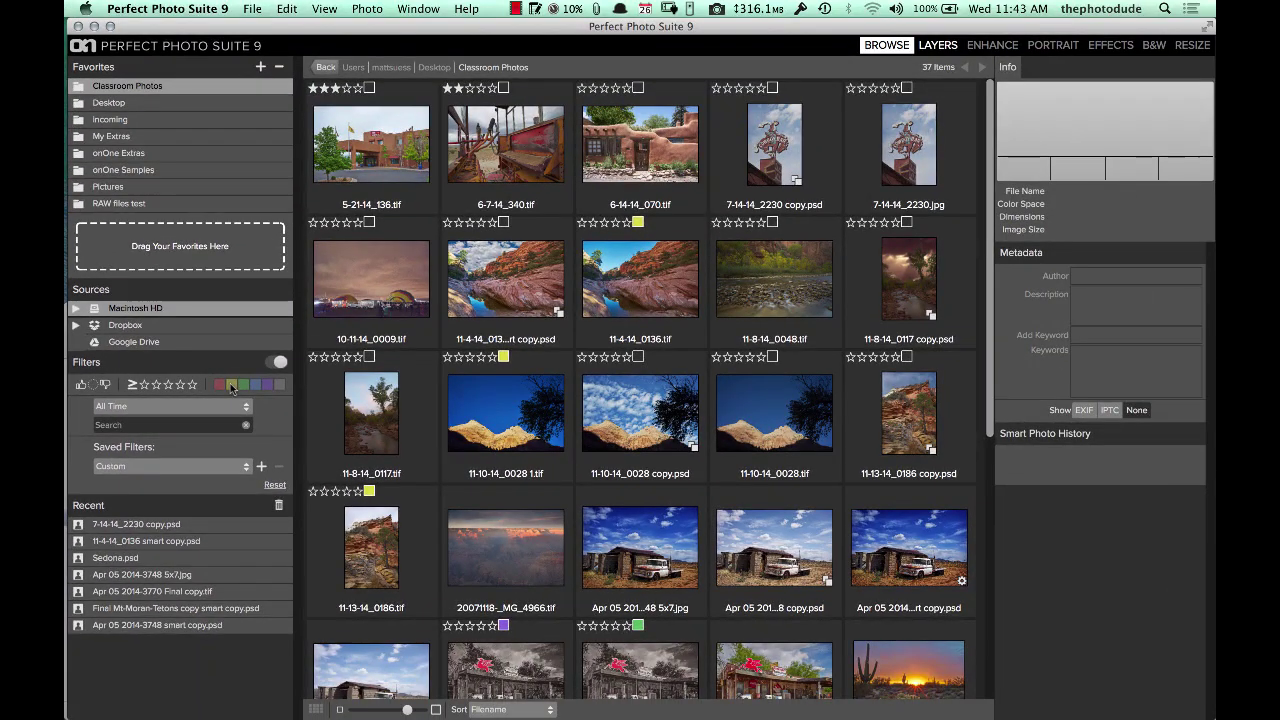
click(340, 373)
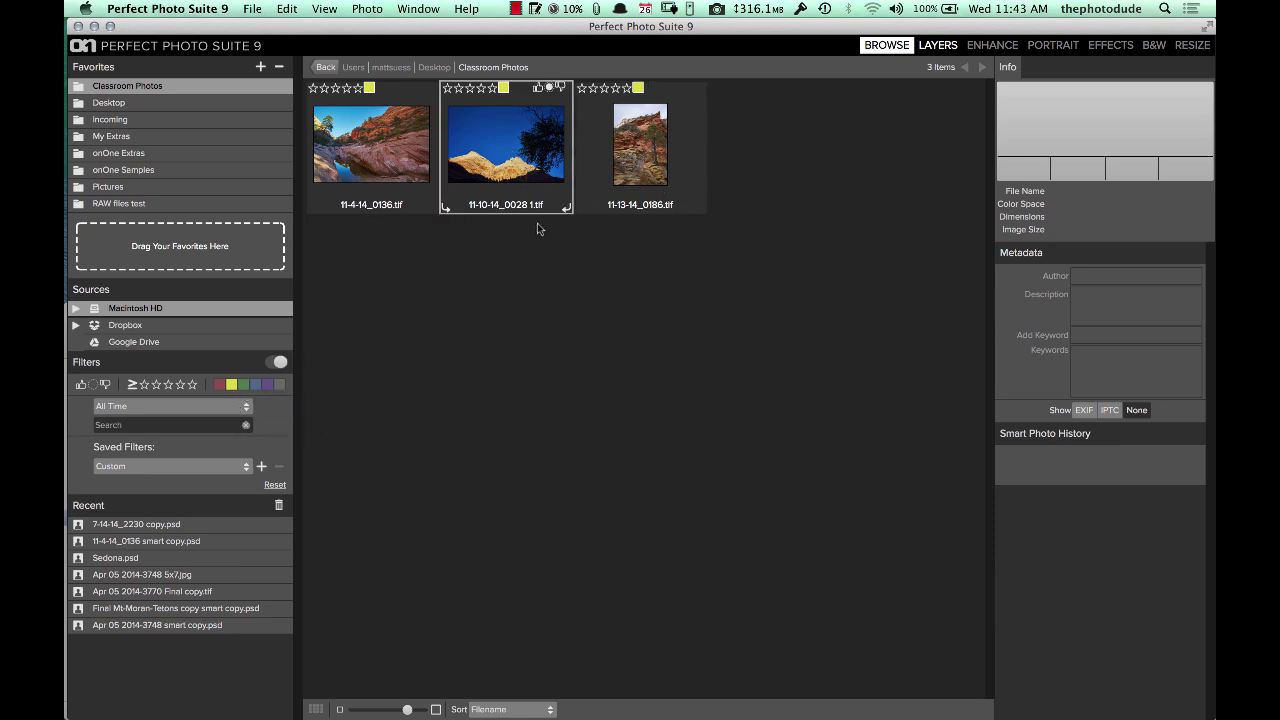
Open 11-10-14_0028 1.tif in Layers as an edited copy in Photoshop format, sRGB, 8-bit, 300 pixels/inch.
click(516, 142)
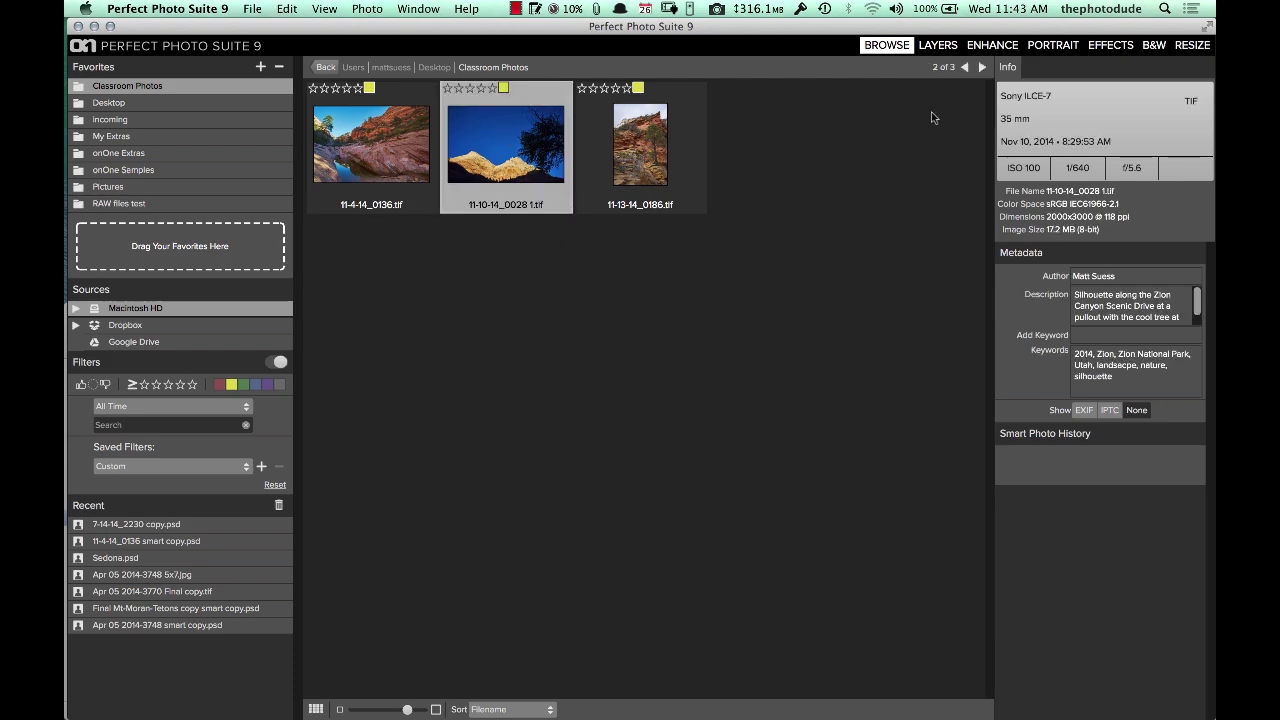
click(940, 46)
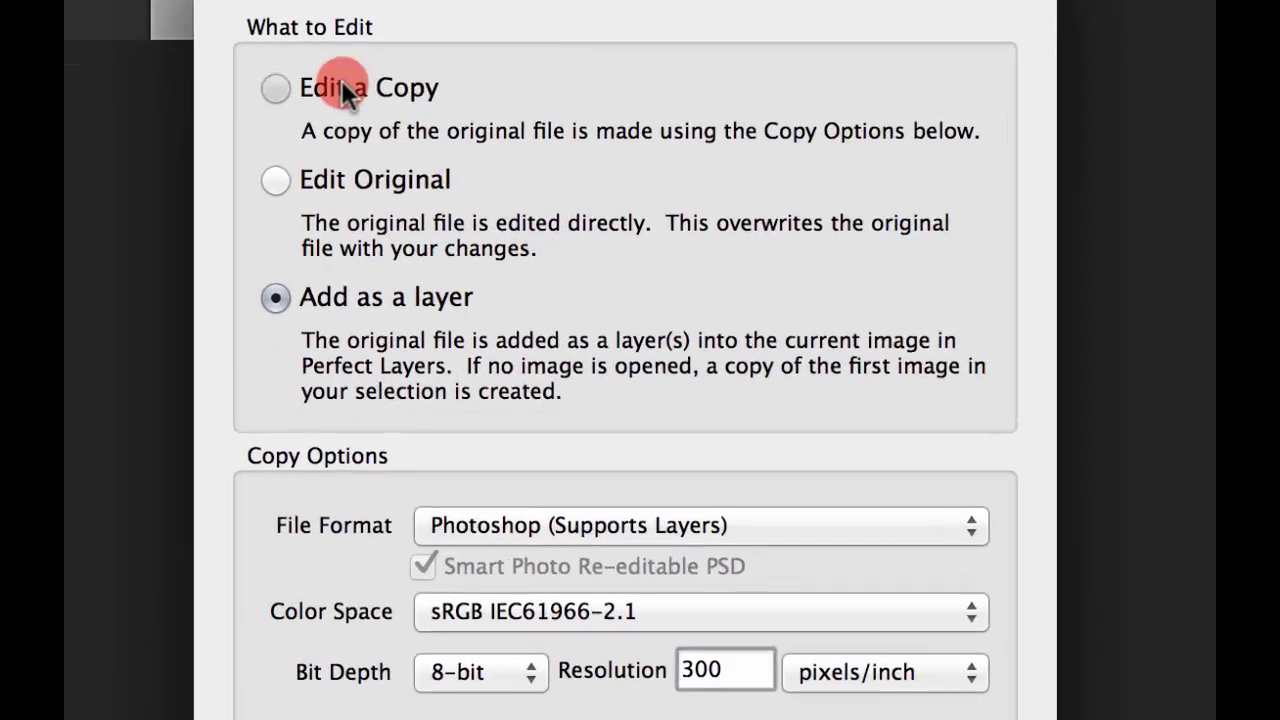
click(410, 236)
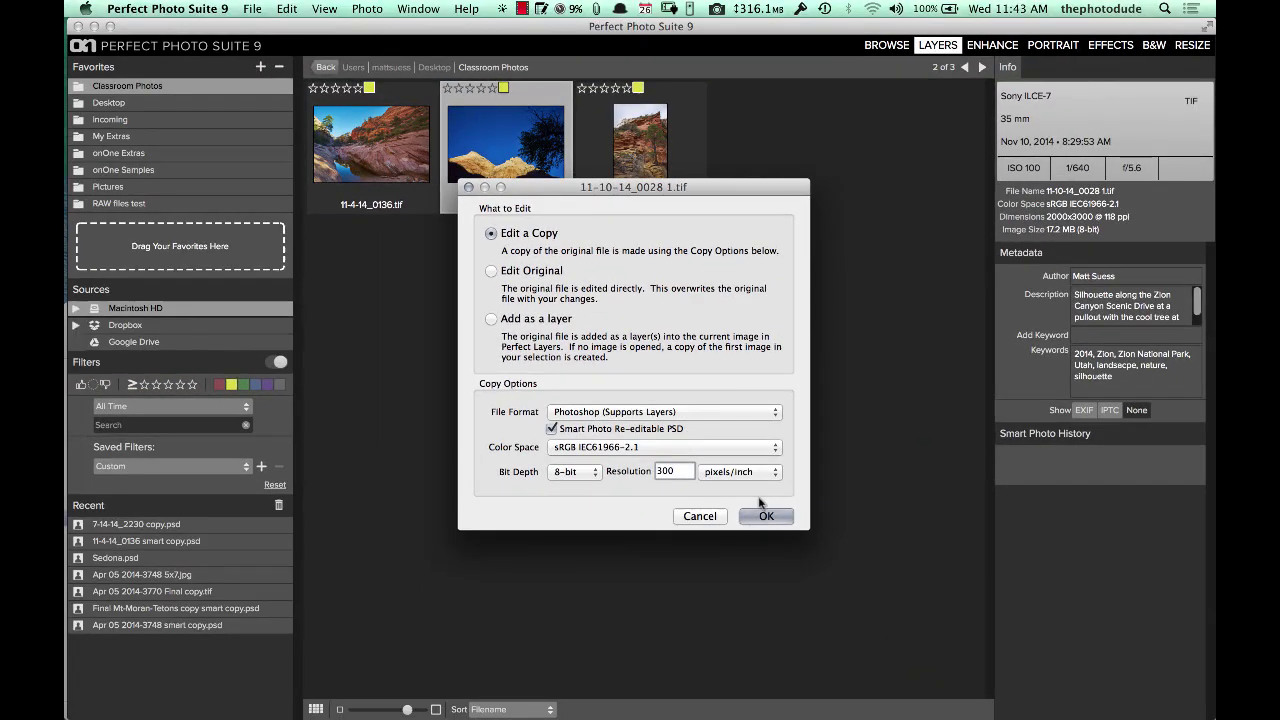
click(895, 702)
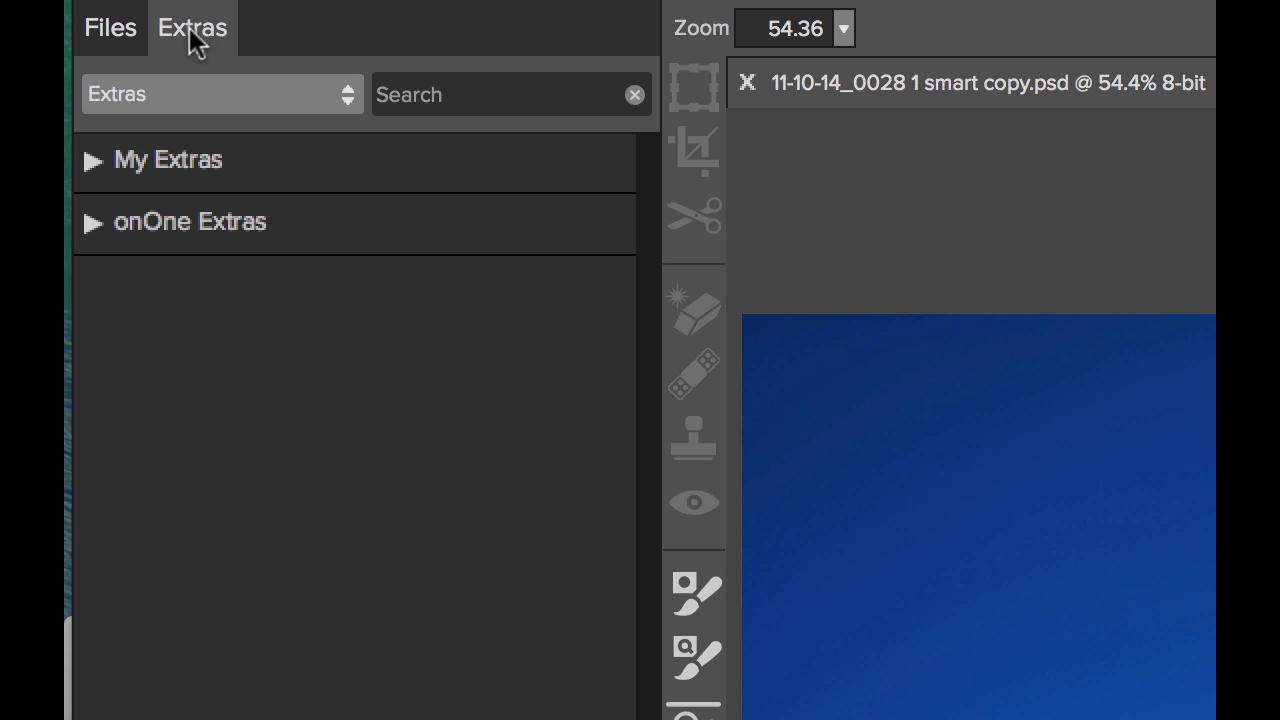
Look through the Skies images supplied in the Backgrounds category of onOne Extras.
click(93, 224)
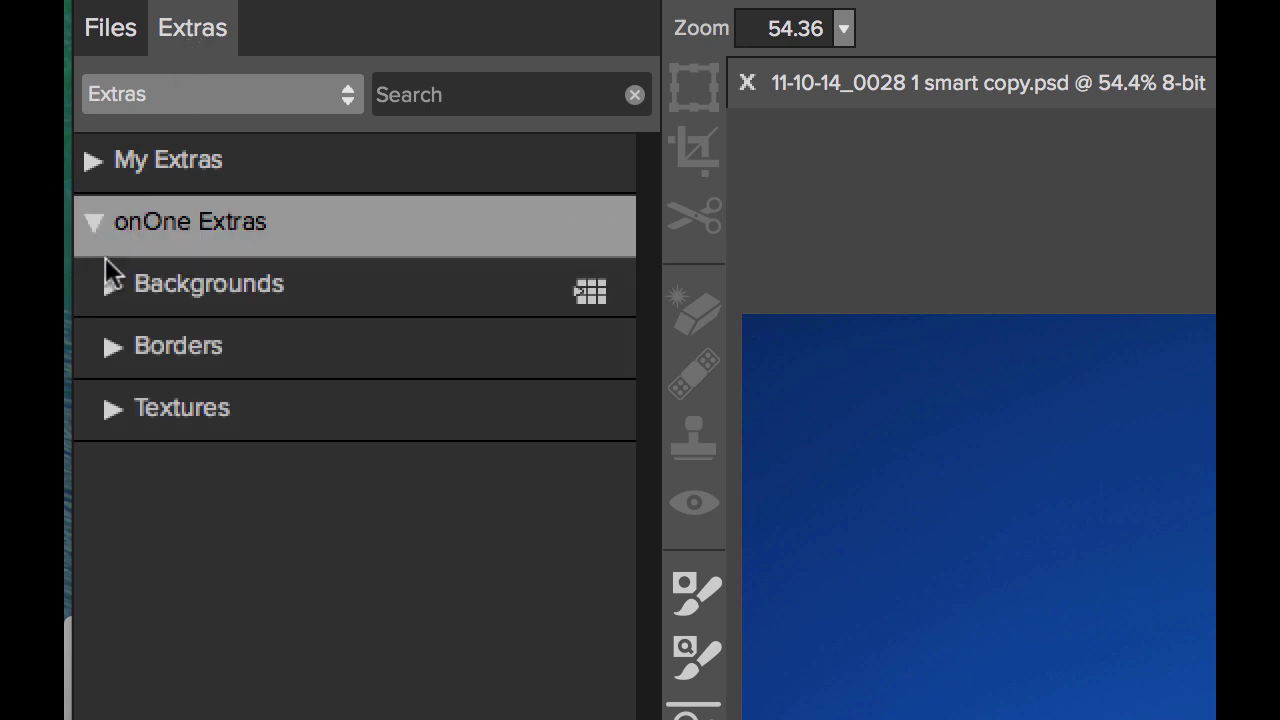
click(110, 286)
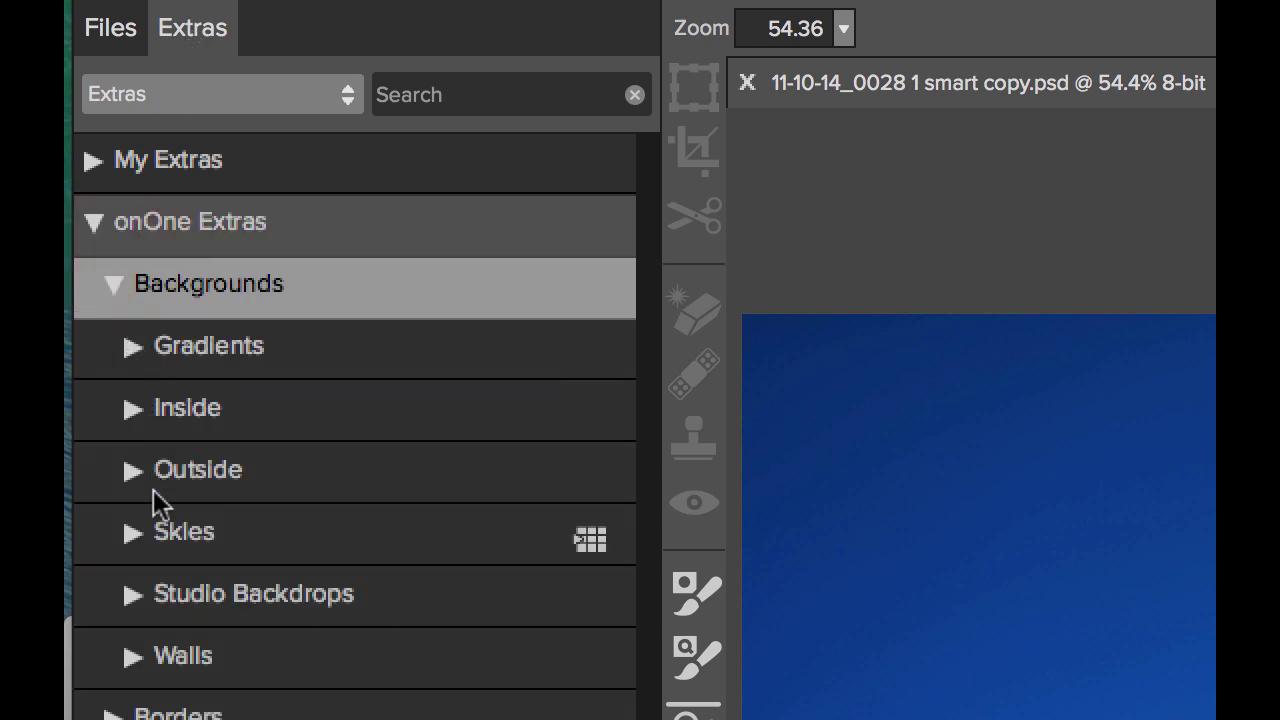
click(132, 540)
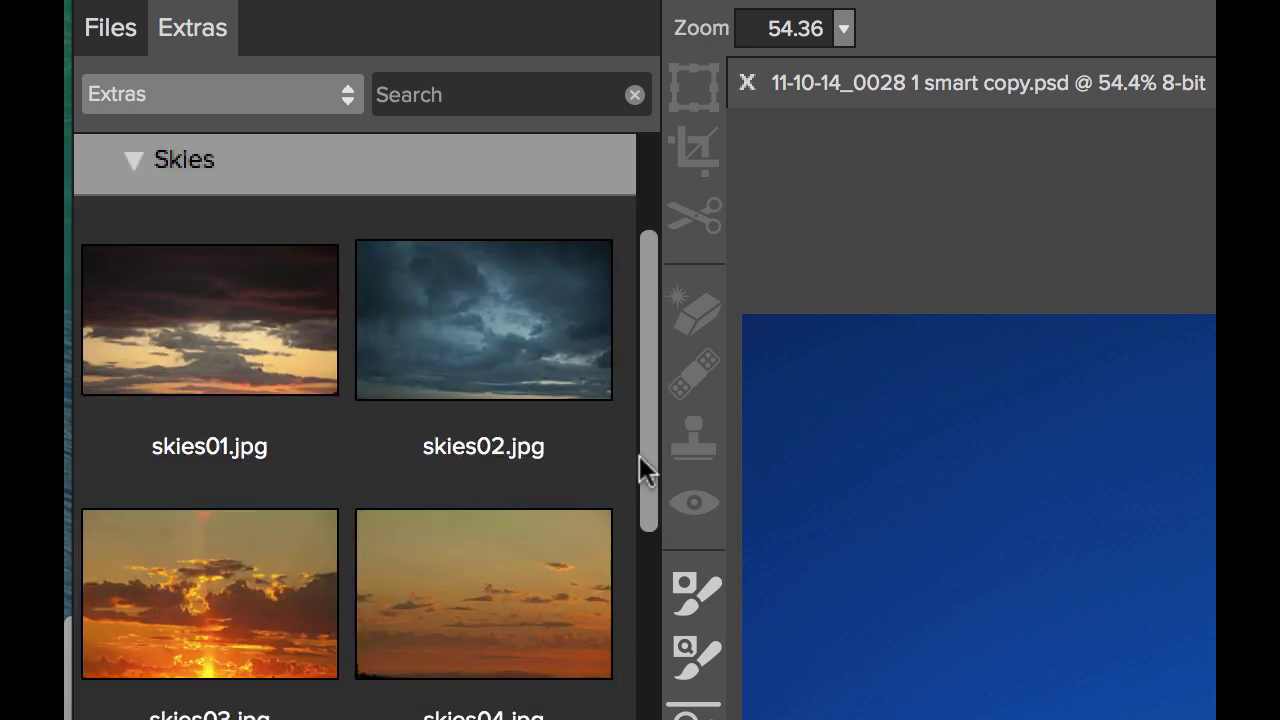
drag(645, 458, 645, 318)
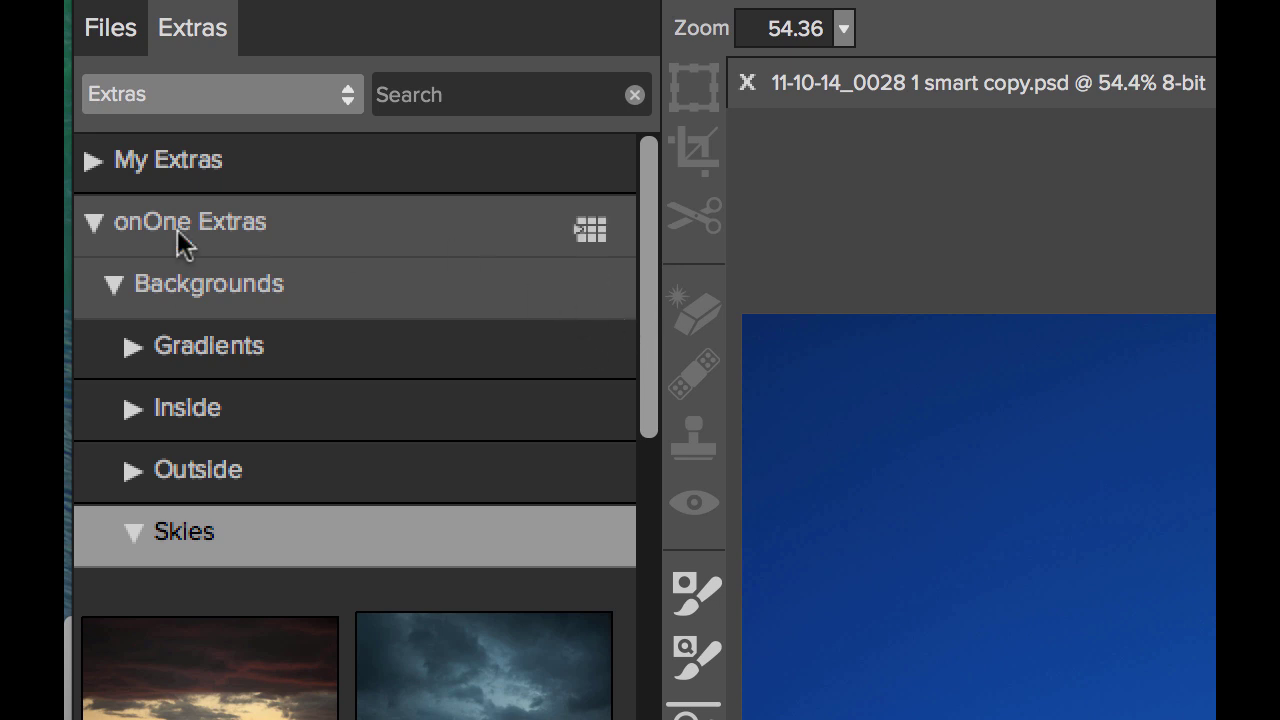
Expand the Backgrounds category in My Extras and look at the categories in the Extras Manager.
click(93, 165)
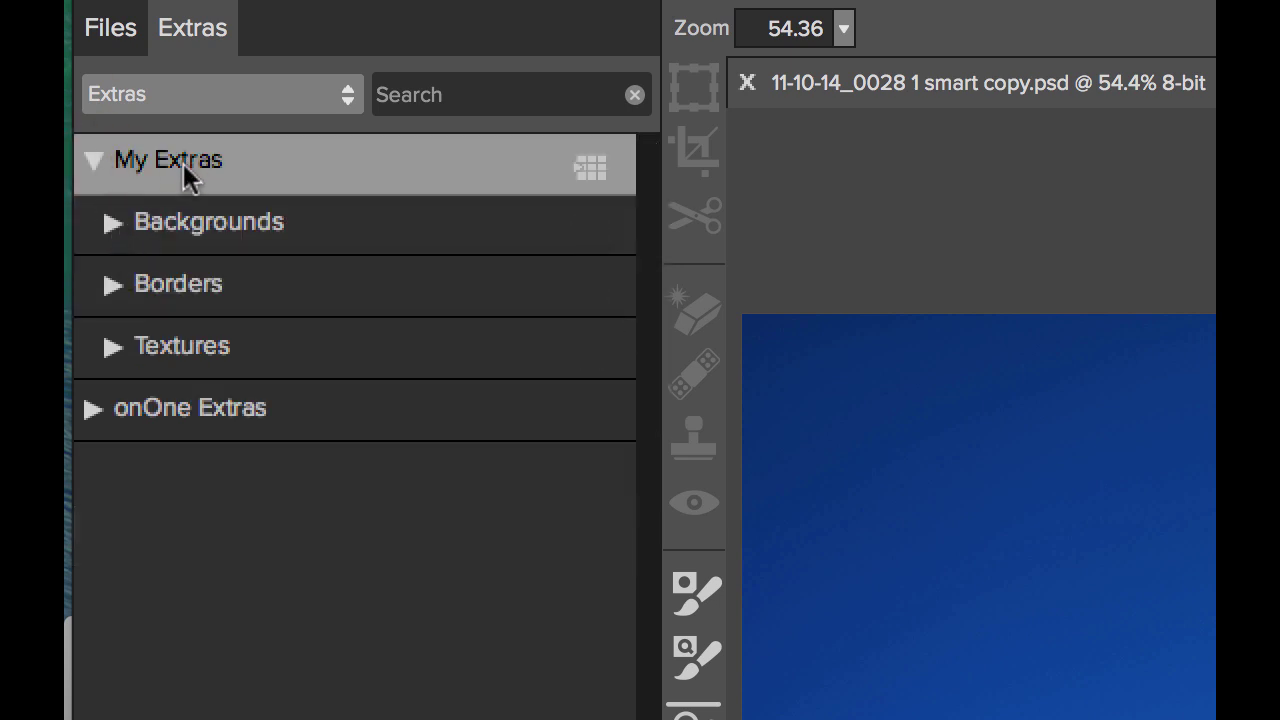
click(111, 229)
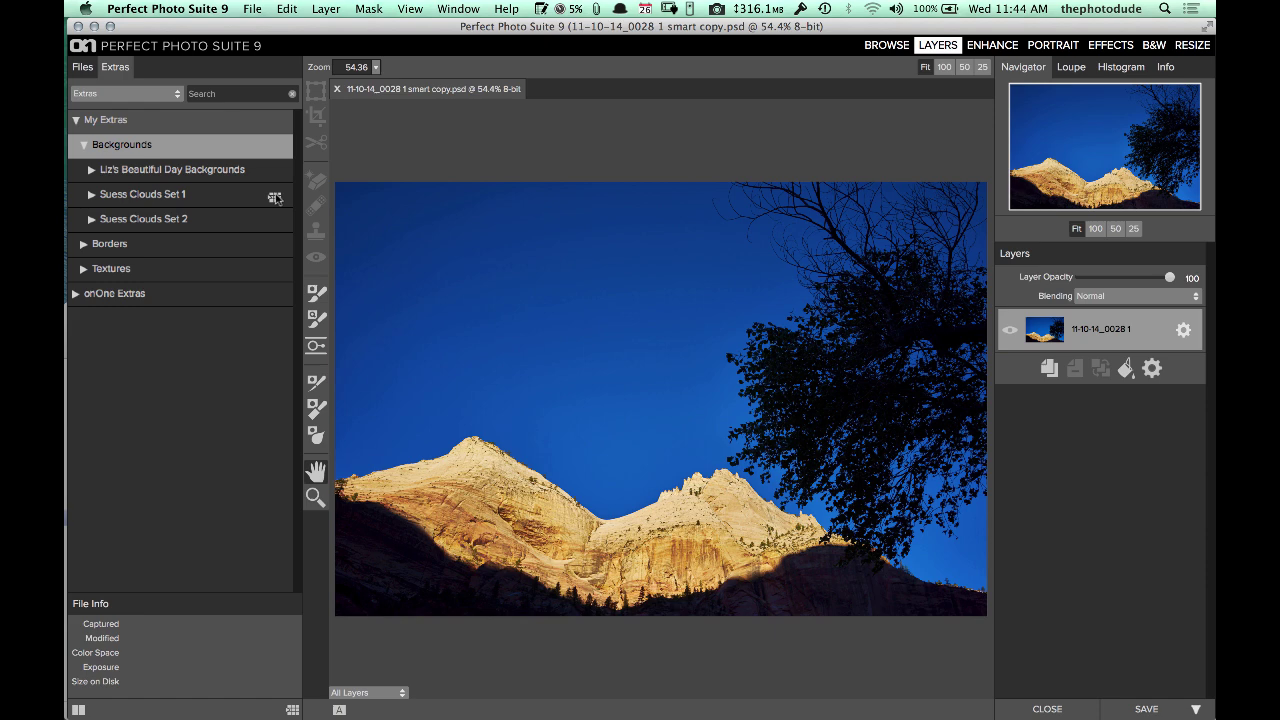
click(253, 9)
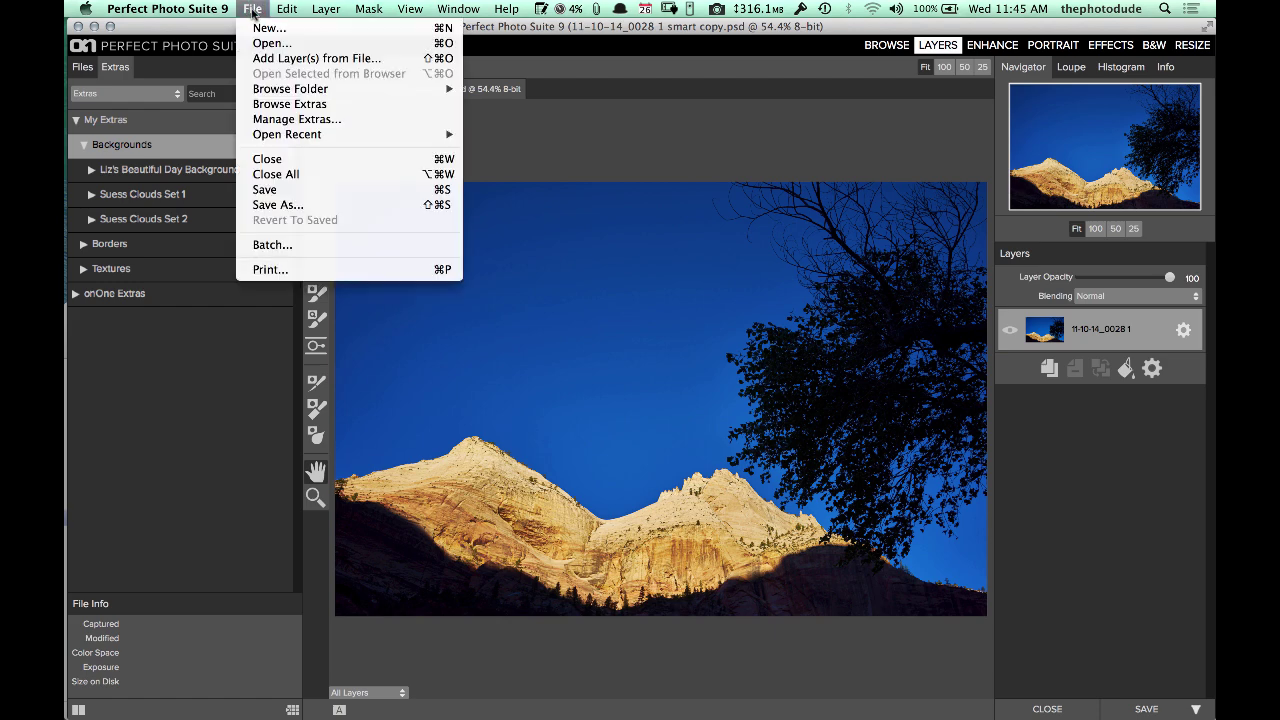
click(287, 119)
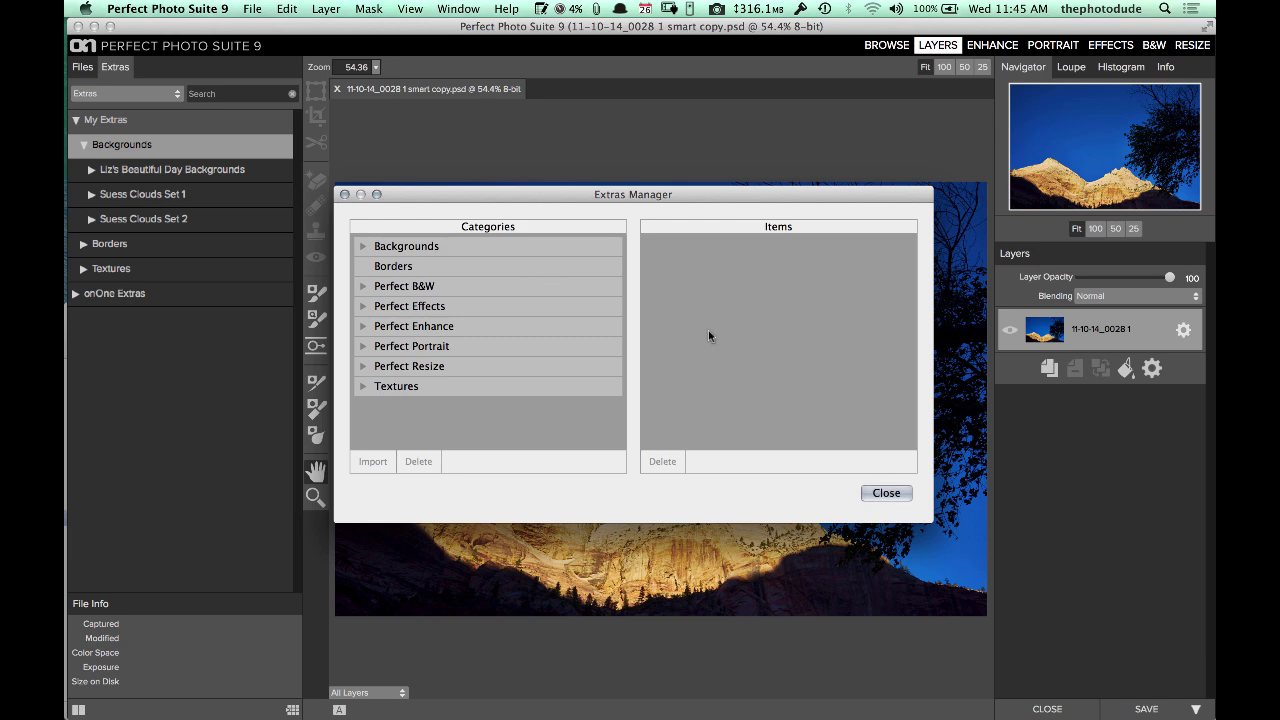
click(886, 494)
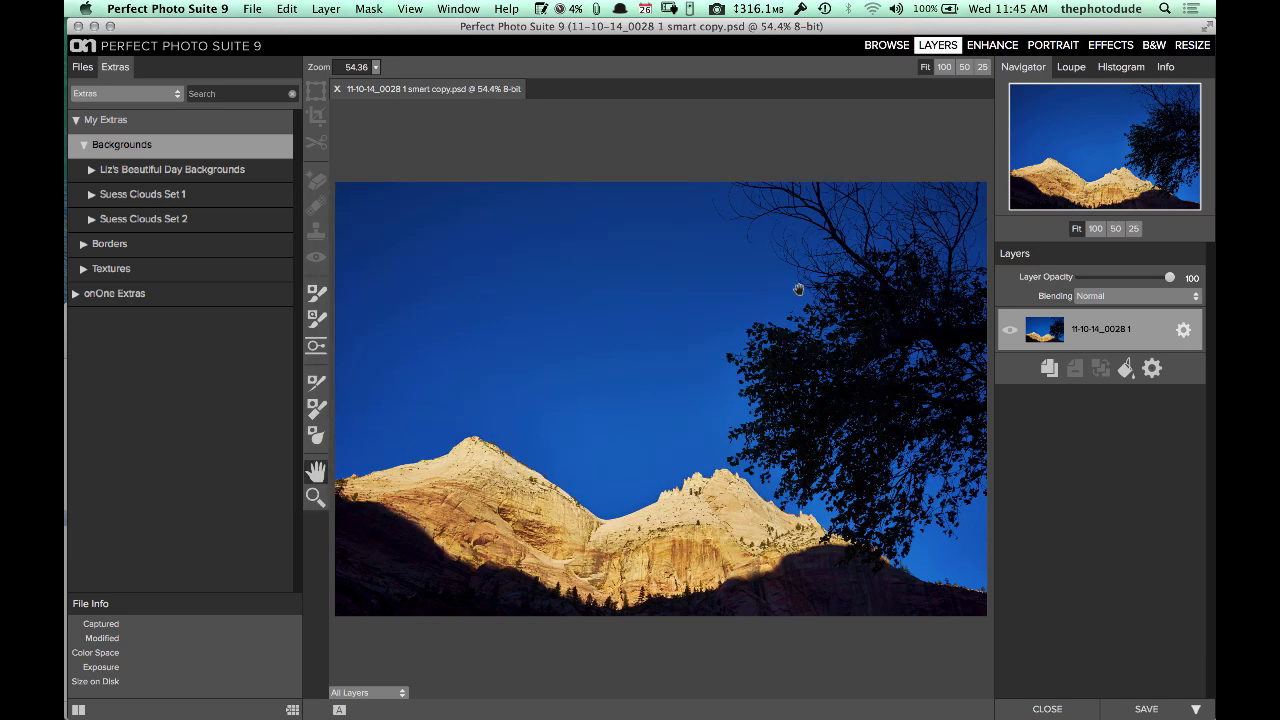
Add Clouds-19.jpg from Suess Clouds Set 1 to the mountain photo as a layer.
click(274, 198)
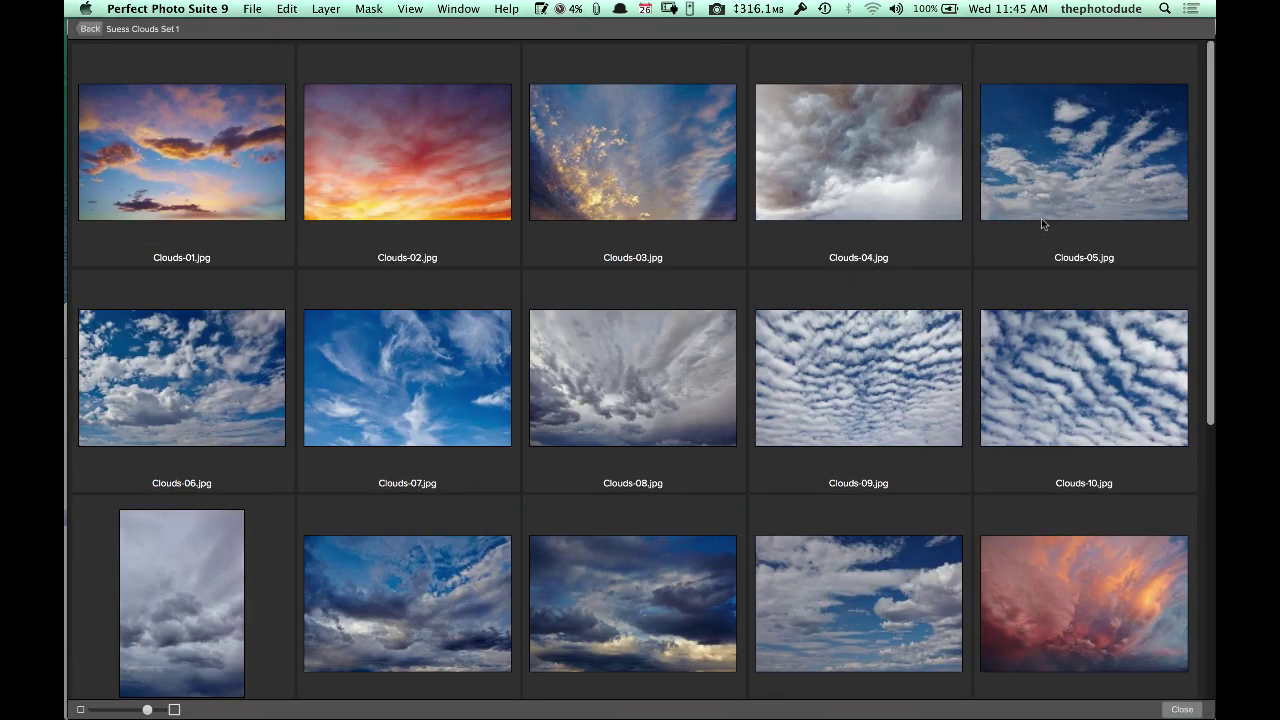
drag(1213, 163, 1210, 449)
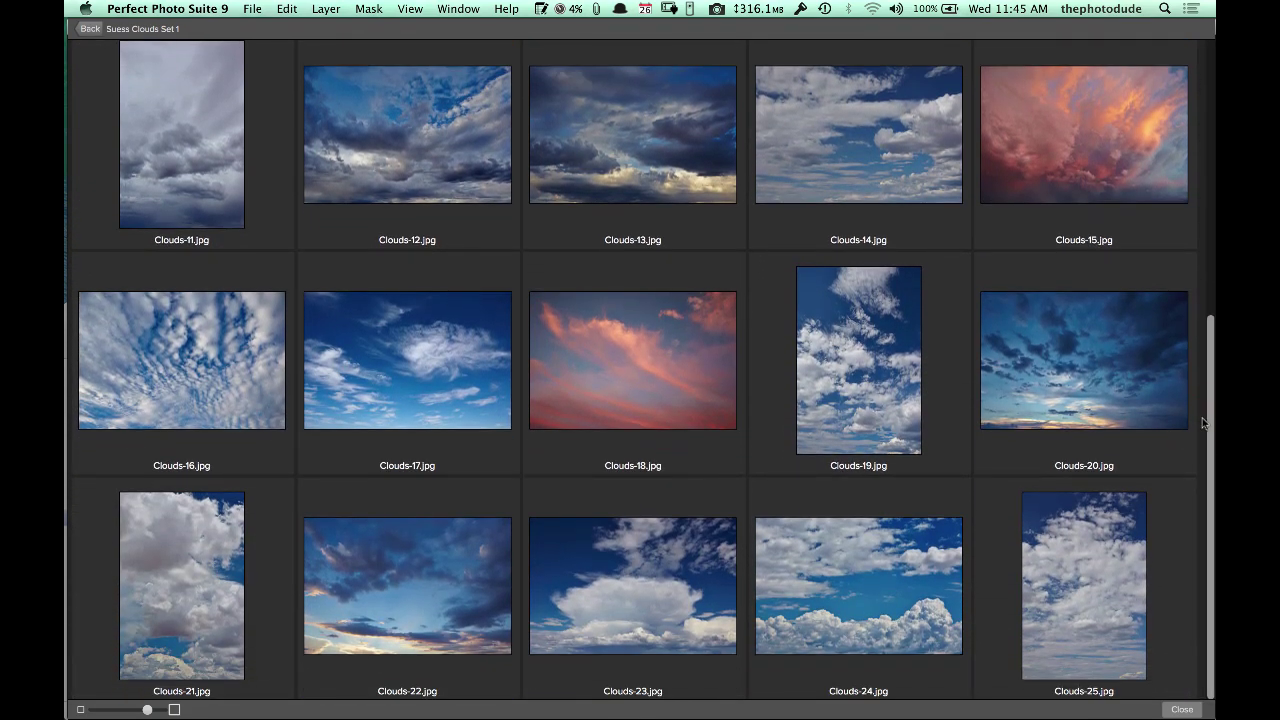
click(856, 366)
double_click(857, 369)
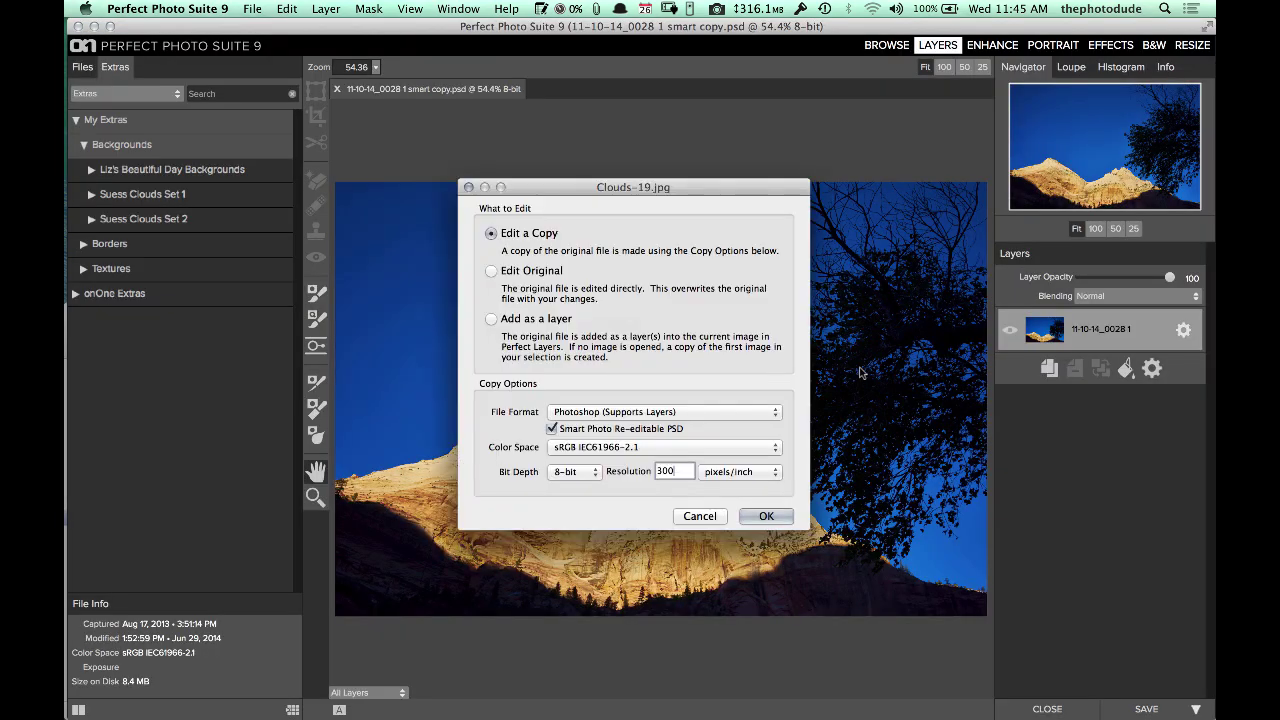
click(510, 322)
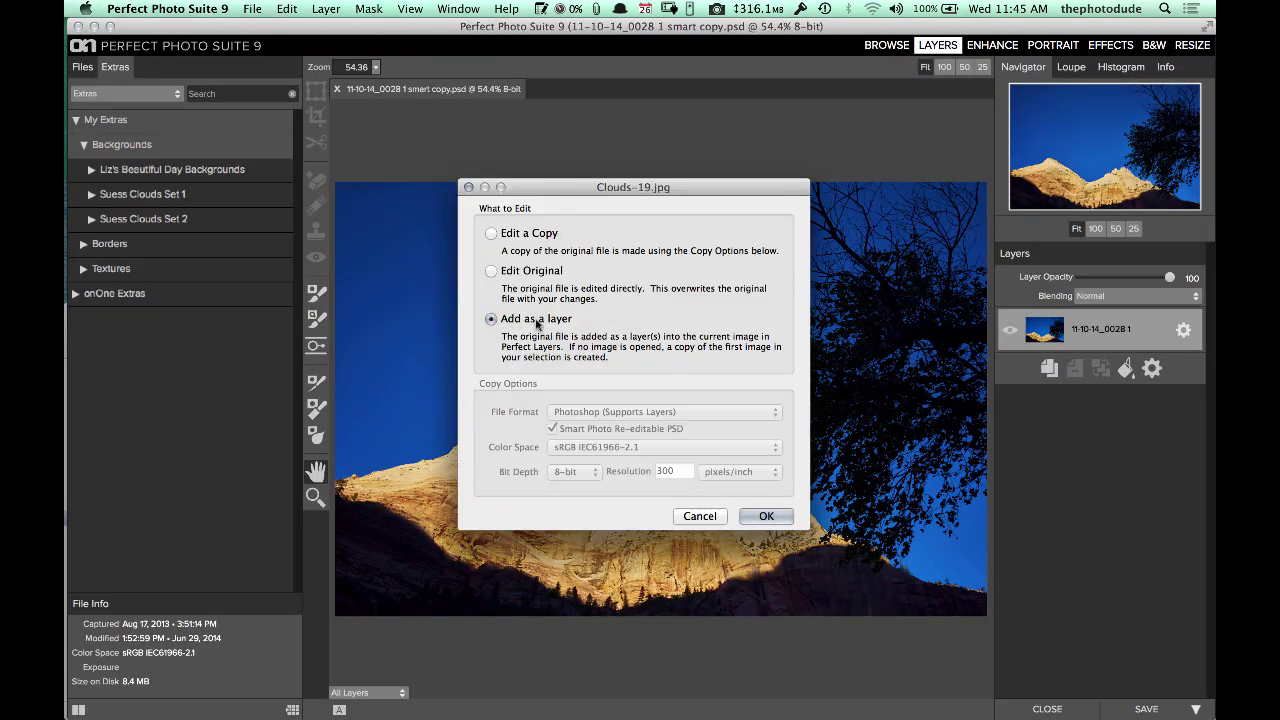
click(766, 516)
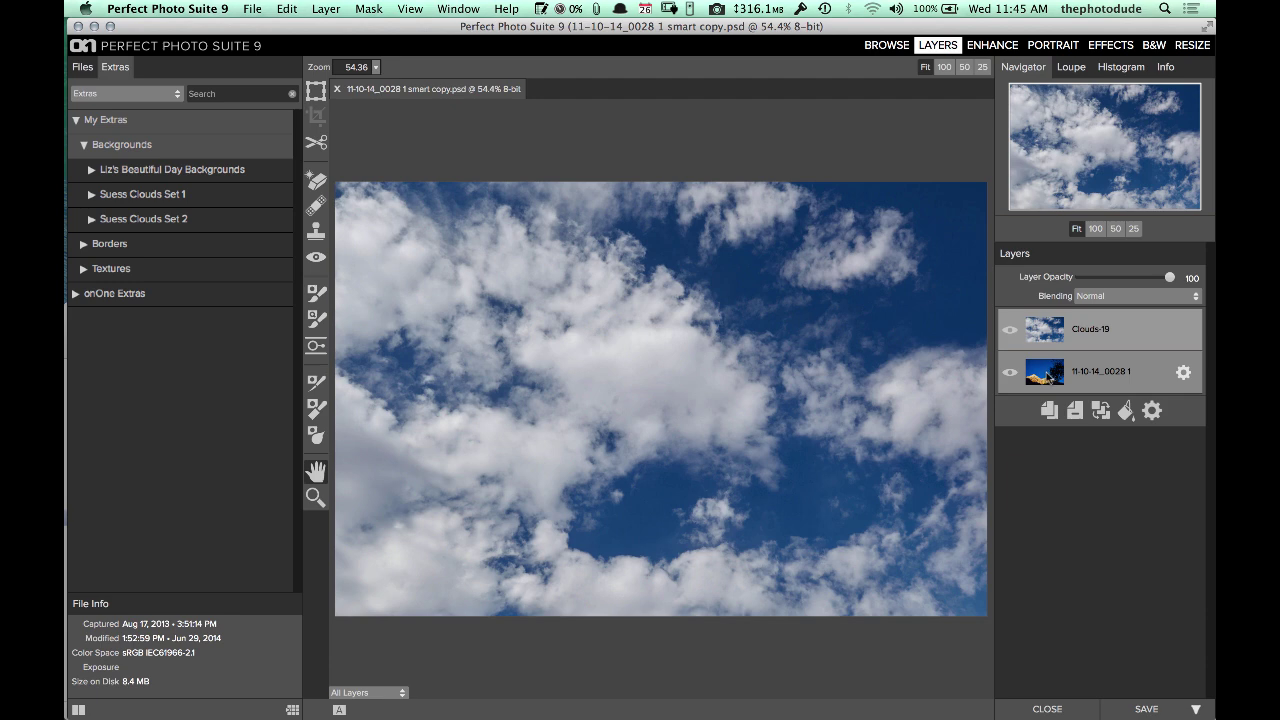
Move the 11-10-14_0028 1 photo layer above the Clouds-19 layer.
click(1049, 362)
drag(1049, 354, 1052, 331)
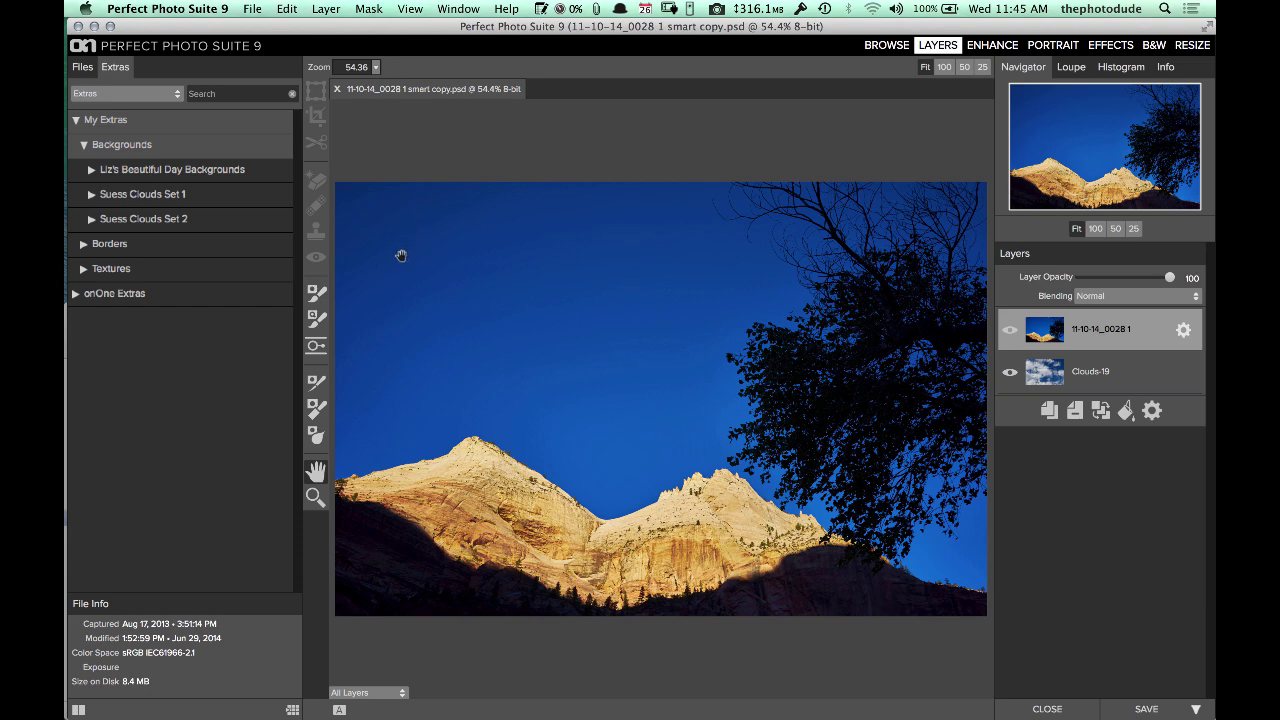
Paint out the blue sky on the mountain photo layer with the Quick Mask Brush at size 150.
click(315, 322)
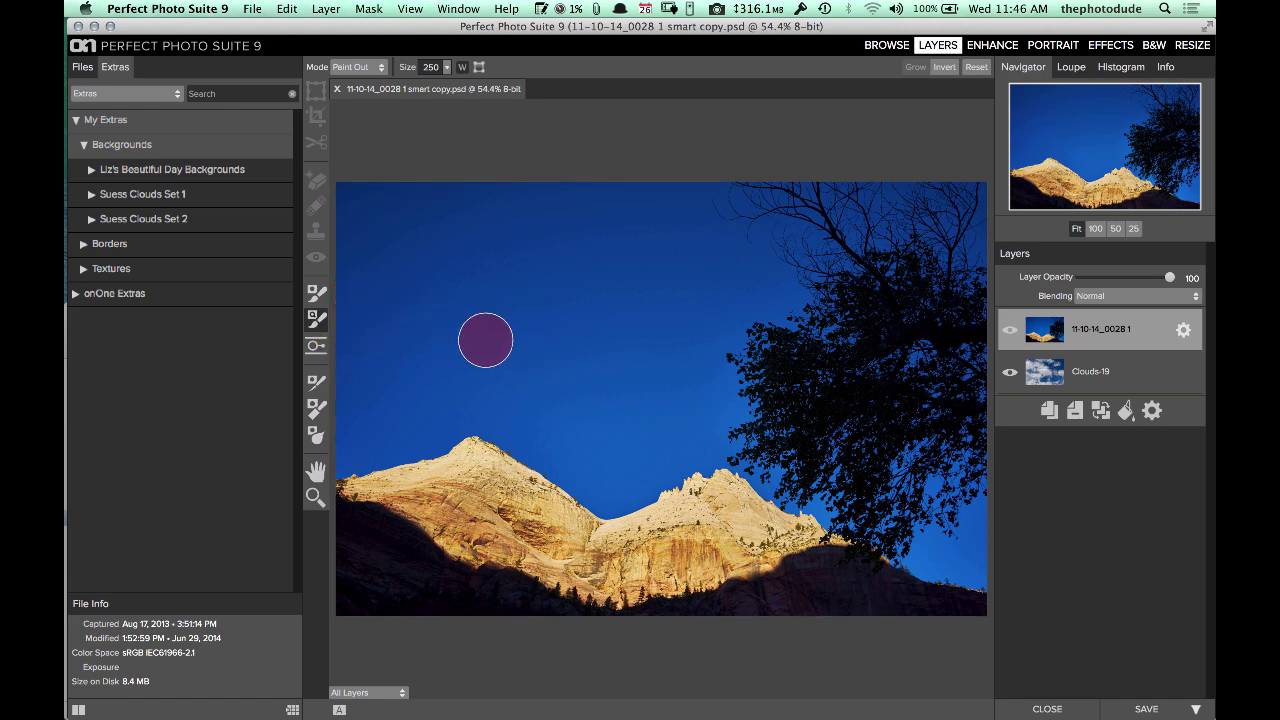
key([)
key([)
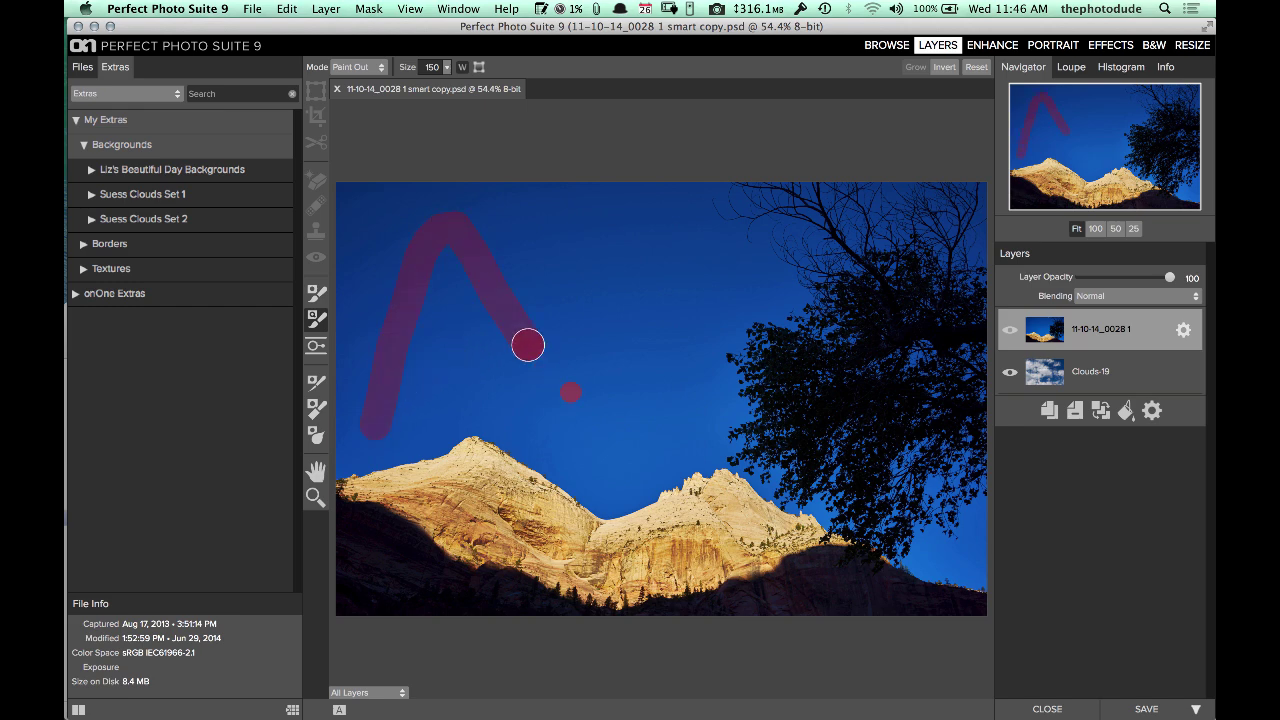
mouse_move(528, 345)
mouse_down()
mouse_move(603, 406)
mouse_move(608, 250)
mouse_up()
mouse_move(745, 287)
mouse_down()
mouse_move(690, 316)
mouse_move(665, 399)
mouse_move(708, 407)
mouse_move(629, 466)
mouse_up()
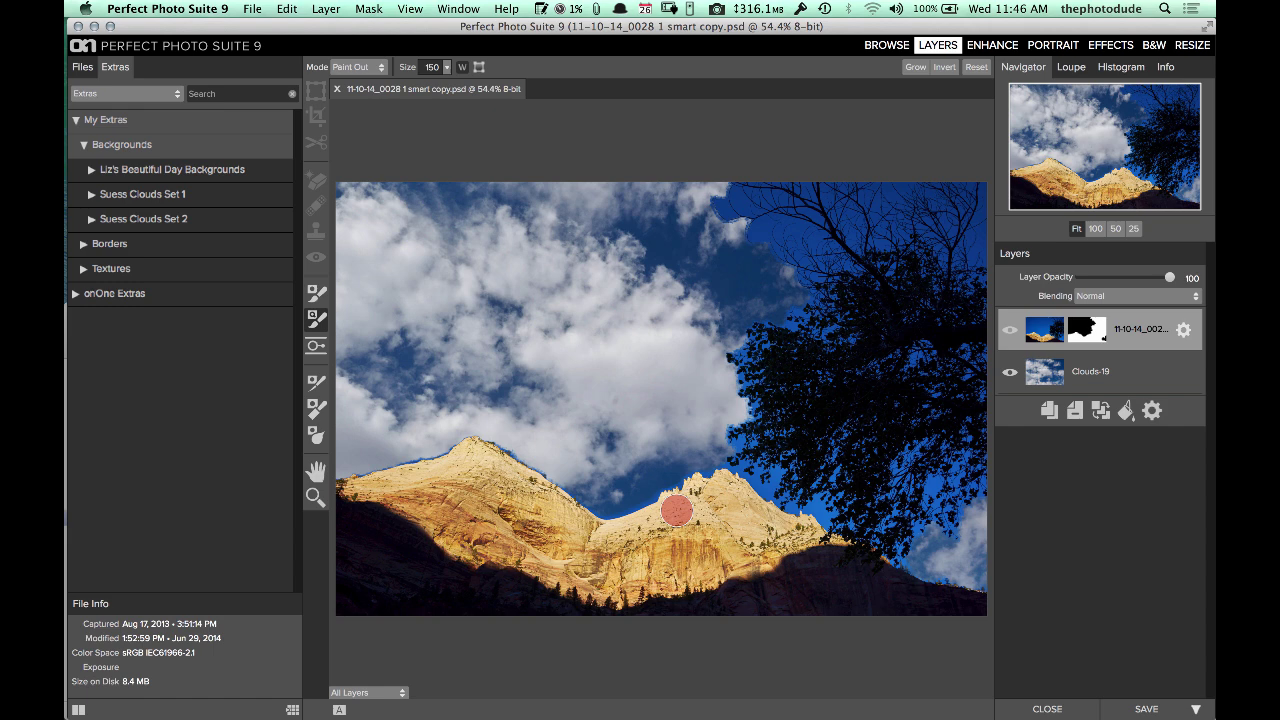
Mask out the leftover blue sky in the tree and along the ridge using the Masking Brush with Perfect Brush, size 250.
click(314, 296)
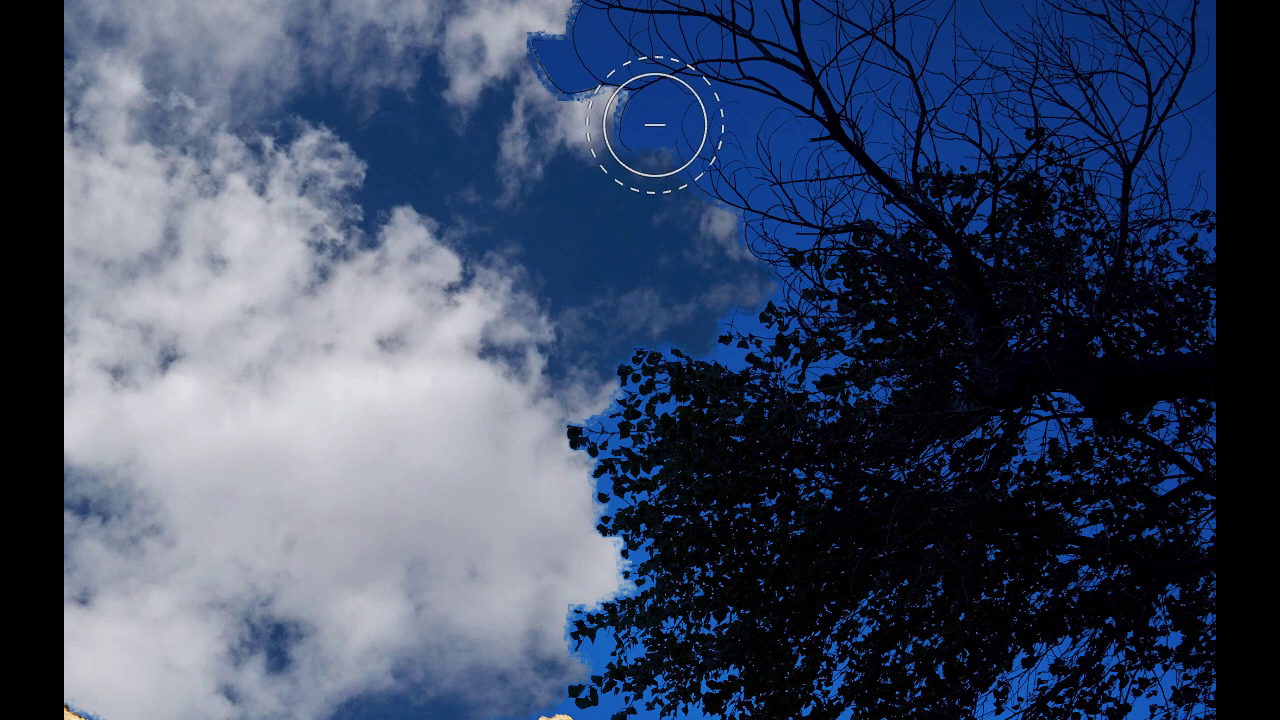
click(655, 126)
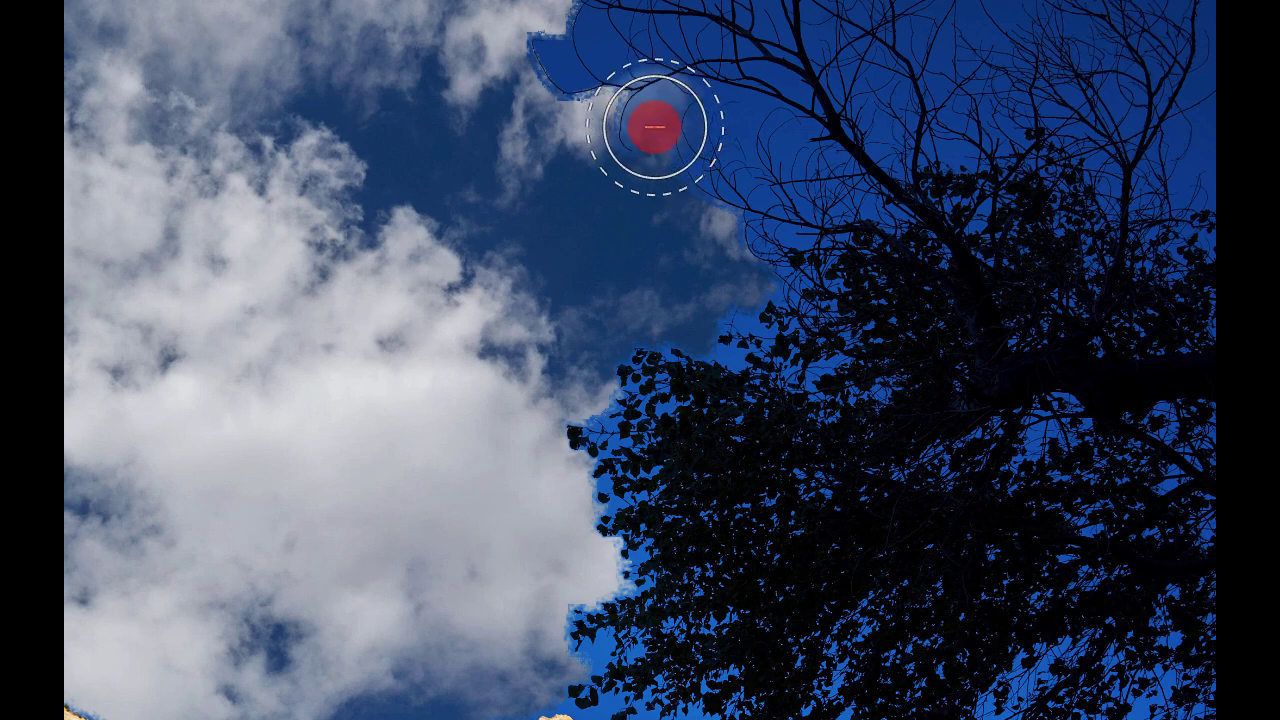
mouse_move(655, 126)
mouse_down()
mouse_move(709, 69)
mouse_move(607, 99)
mouse_move(580, 40)
mouse_move(602, 6)
mouse_move(703, 59)
mouse_move(597, 85)
mouse_move(867, 77)
mouse_move(737, 178)
mouse_move(705, 61)
mouse_move(675, 67)
mouse_move(939, 29)
mouse_move(924, 151)
mouse_move(843, 215)
mouse_move(1063, 123)
mouse_move(835, 227)
mouse_move(912, 64)
mouse_move(1019, 27)
mouse_move(1205, 80)
mouse_move(1185, 108)
mouse_move(1077, 171)
mouse_move(1043, 225)
mouse_move(1063, 211)
mouse_move(804, 276)
mouse_move(1085, 245)
mouse_move(840, 309)
mouse_move(1149, 350)
mouse_move(635, 404)
mouse_move(896, 374)
mouse_move(1108, 463)
mouse_move(617, 420)
mouse_move(1026, 417)
mouse_move(1001, 435)
mouse_up()
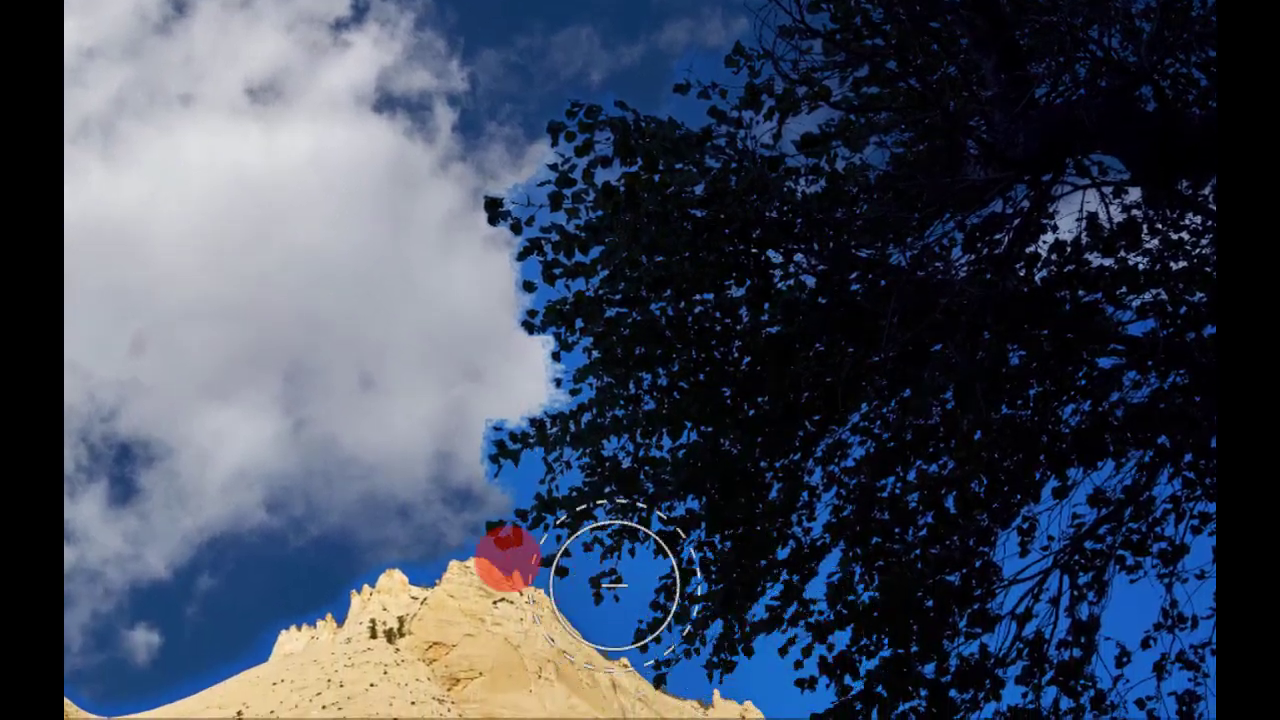
mouse_move(615, 585)
mouse_down()
mouse_move(828, 698)
mouse_move(1039, 719)
mouse_move(1163, 526)
mouse_move(1121, 684)
mouse_move(1243, 487)
mouse_move(1153, 660)
mouse_move(1206, 571)
mouse_move(1121, 562)
mouse_move(1100, 457)
mouse_up()
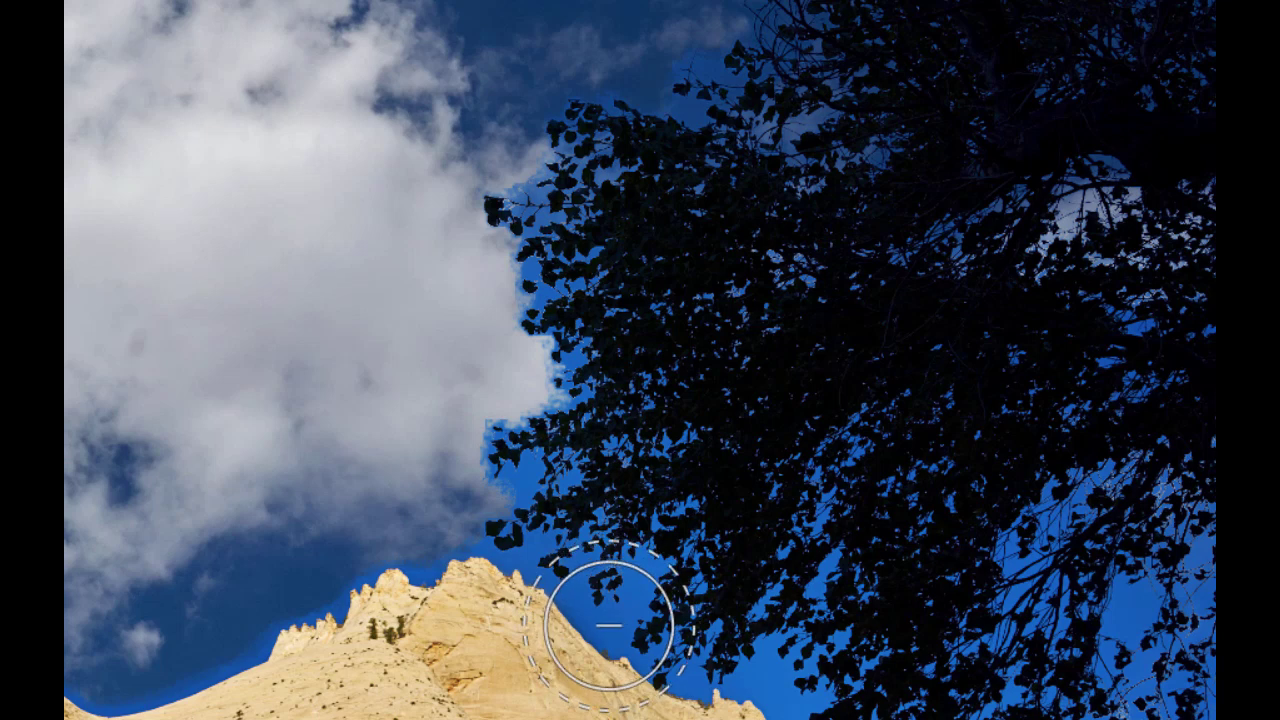
mouse_move(608, 622)
mouse_down()
mouse_move(544, 412)
mouse_move(563, 520)
mouse_move(431, 549)
mouse_move(120, 716)
mouse_move(777, 680)
mouse_move(1010, 715)
mouse_up()
mouse_move(942, 568)
mouse_down()
mouse_move(912, 525)
mouse_move(910, 422)
mouse_move(846, 431)
mouse_move(750, 380)
mouse_move(619, 484)
mouse_up()
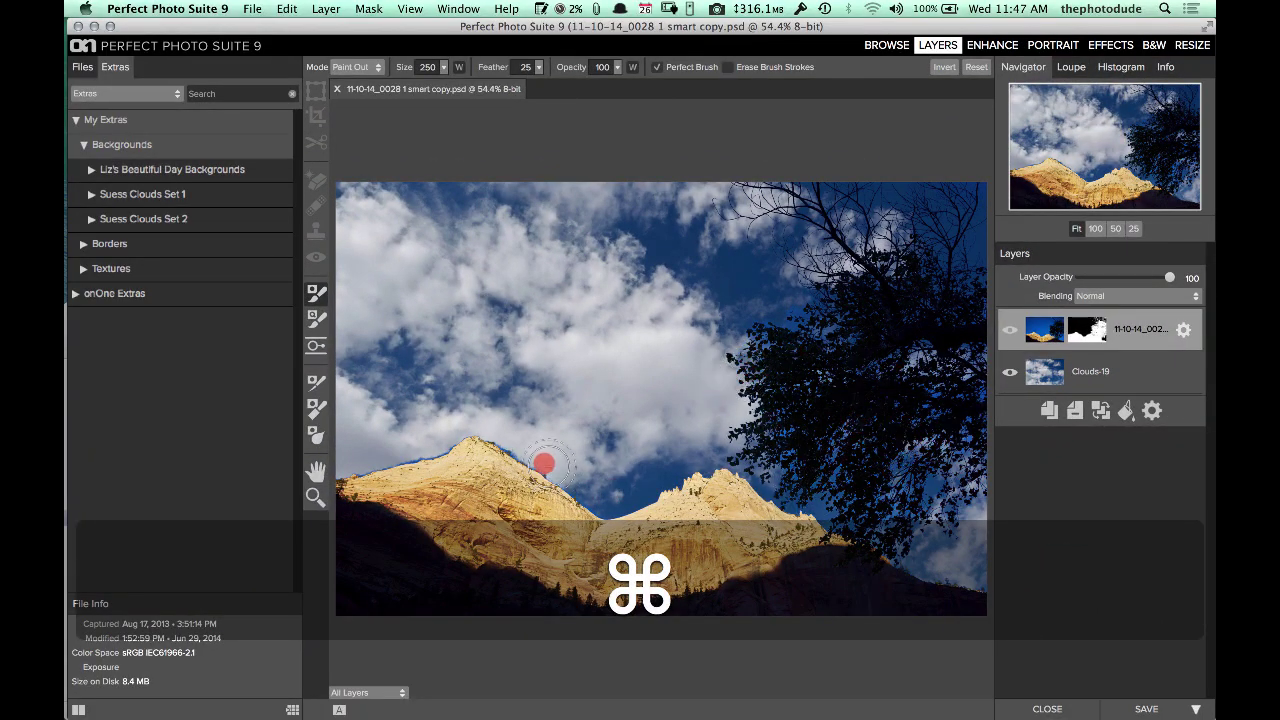
mouse_move(543, 463)
mouse_down()
mouse_move(448, 445)
mouse_move(350, 478)
mouse_move(493, 443)
mouse_move(567, 485)
mouse_move(675, 494)
mouse_up()
mouse_move(752, 477)
mouse_down()
mouse_move(920, 363)
mouse_move(843, 409)
mouse_move(971, 403)
mouse_move(890, 335)
mouse_move(800, 409)
mouse_move(823, 417)
mouse_move(820, 369)
mouse_up()
Reduce the brush size to 125 and paint out the remaining blue patches between the tree's branches and leaves.
key(super+equal)
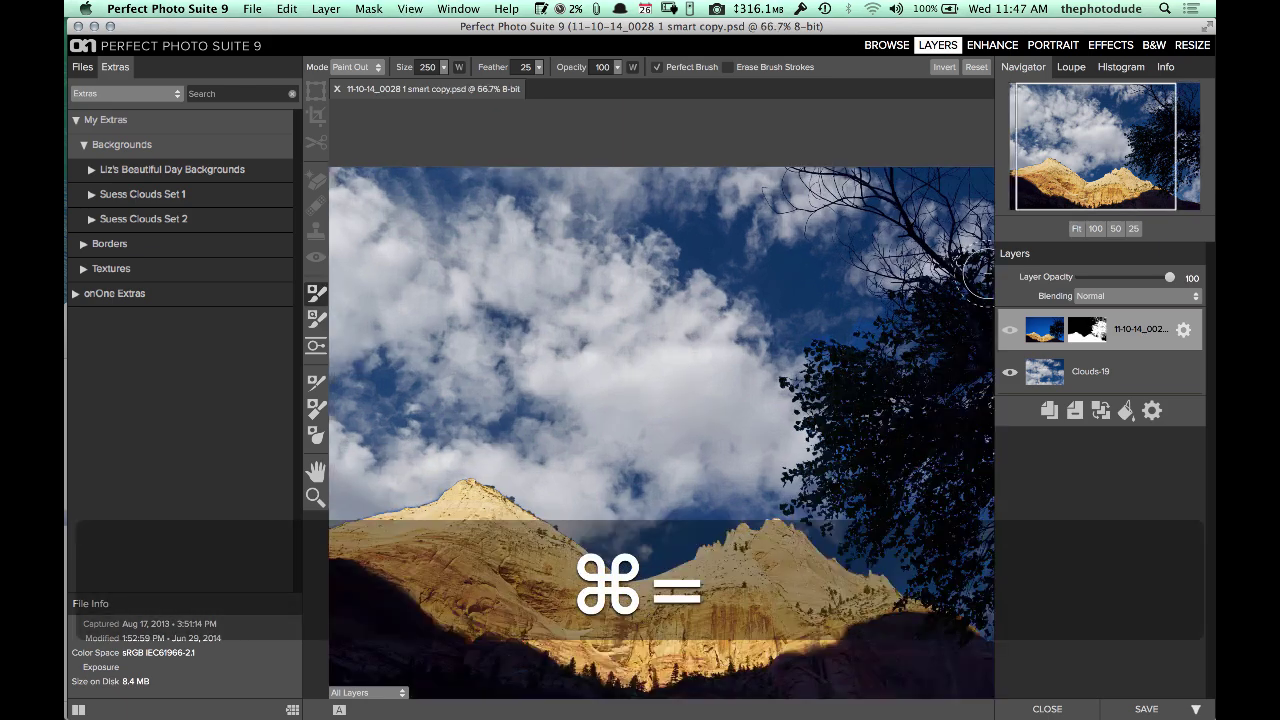
key(super+equal)
key(space)
drag(887, 381, 787, 341)
drag(1154, 137, 1207, 147)
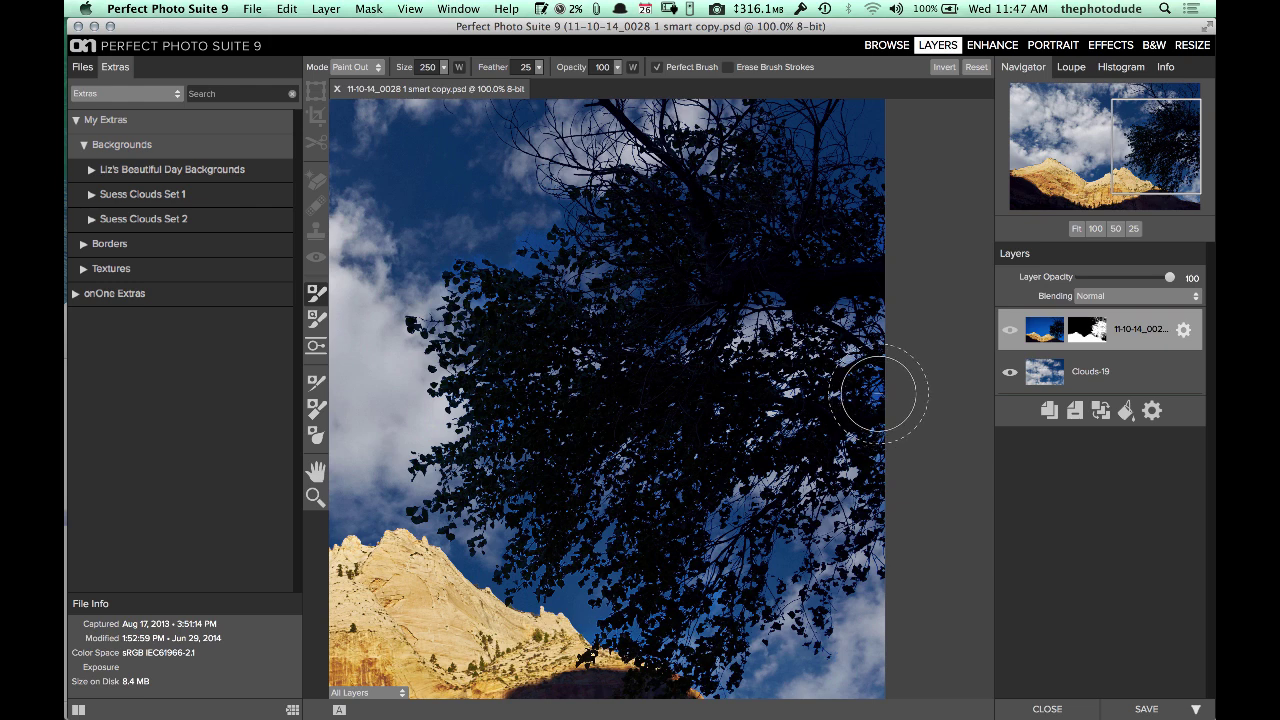
key(bracketleft)
key(super)
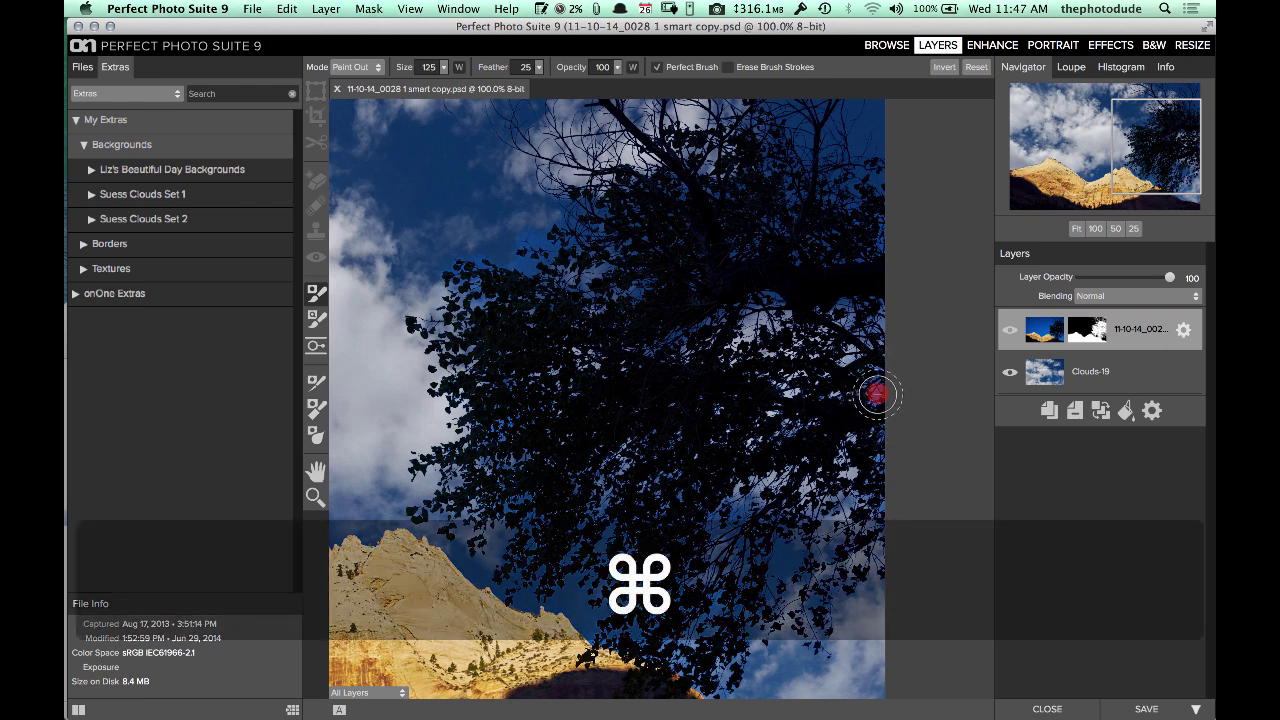
drag(874, 379, 880, 300)
mouse_move(874, 390)
mouse_down()
mouse_move(871, 277)
mouse_move(829, 423)
mouse_move(866, 292)
mouse_move(829, 239)
mouse_move(894, 246)
mouse_move(711, 309)
mouse_move(677, 303)
mouse_move(697, 352)
mouse_up()
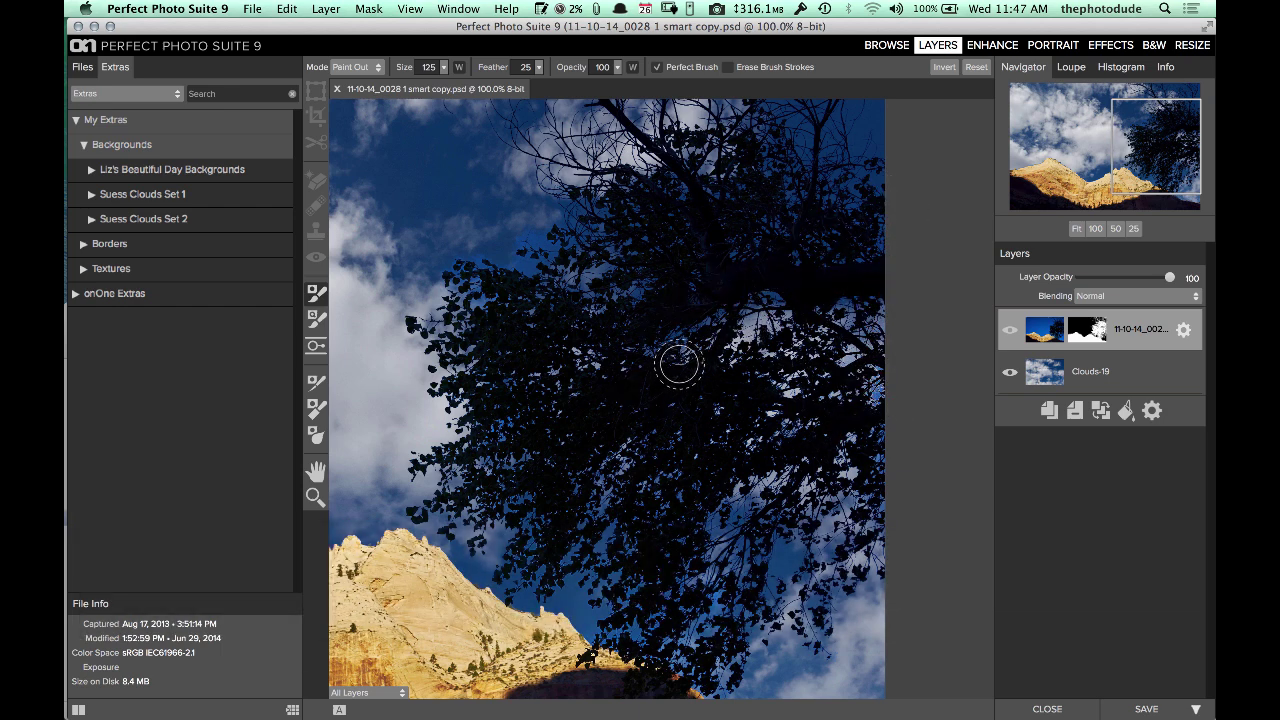
drag(1139, 163, 1017, 176)
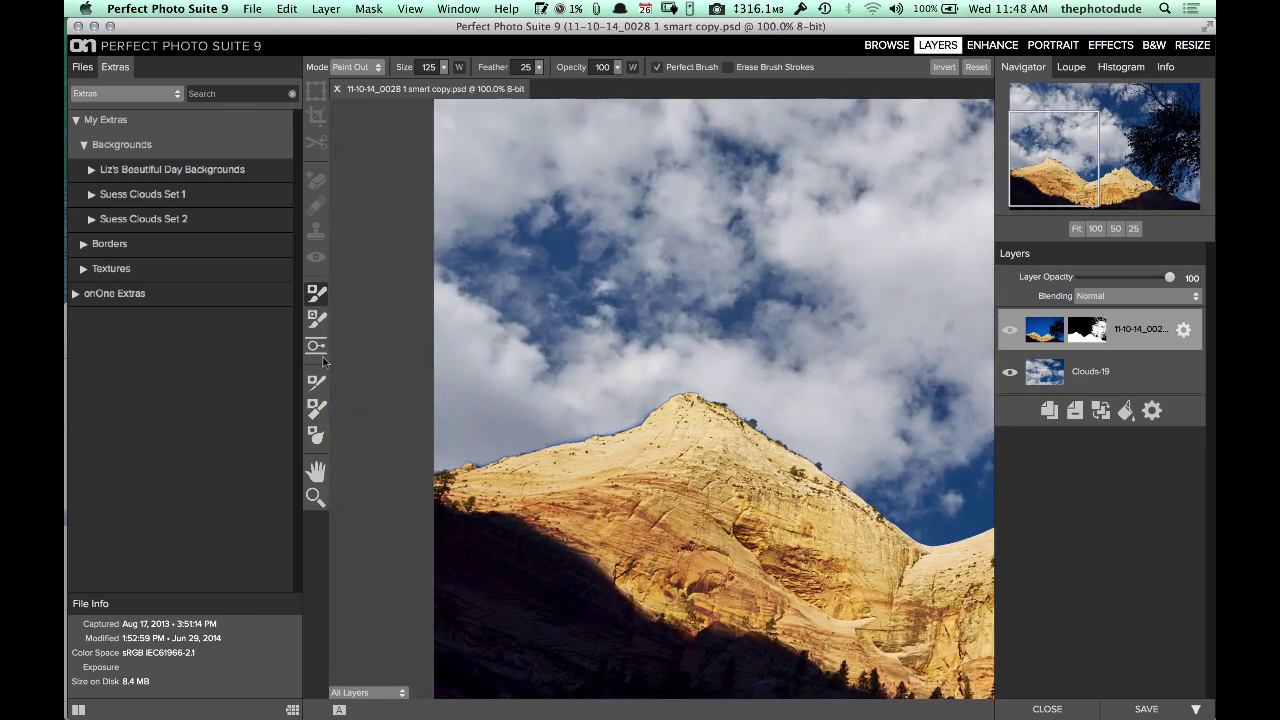
Set up the Refine Brush at size 150 with Color Decontamination enabled, simplifying the mountain photo's smart layer.
click(315, 386)
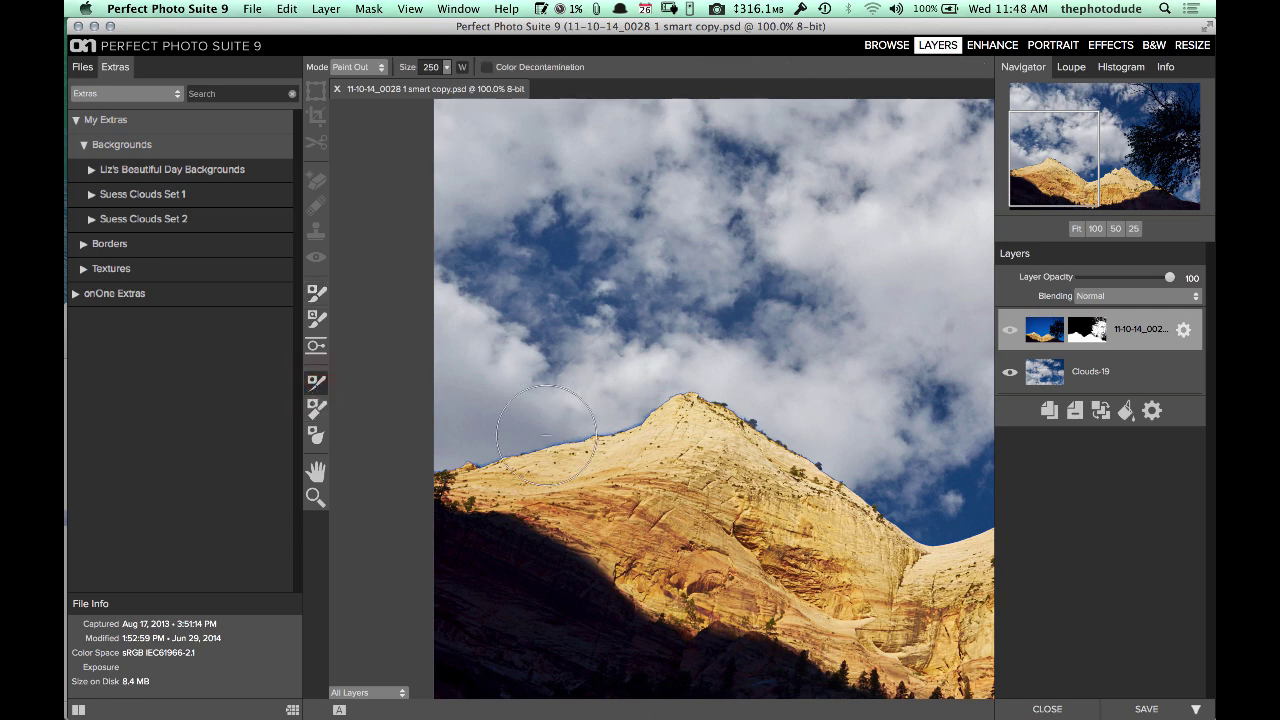
key(bracketleft)
click(485, 67)
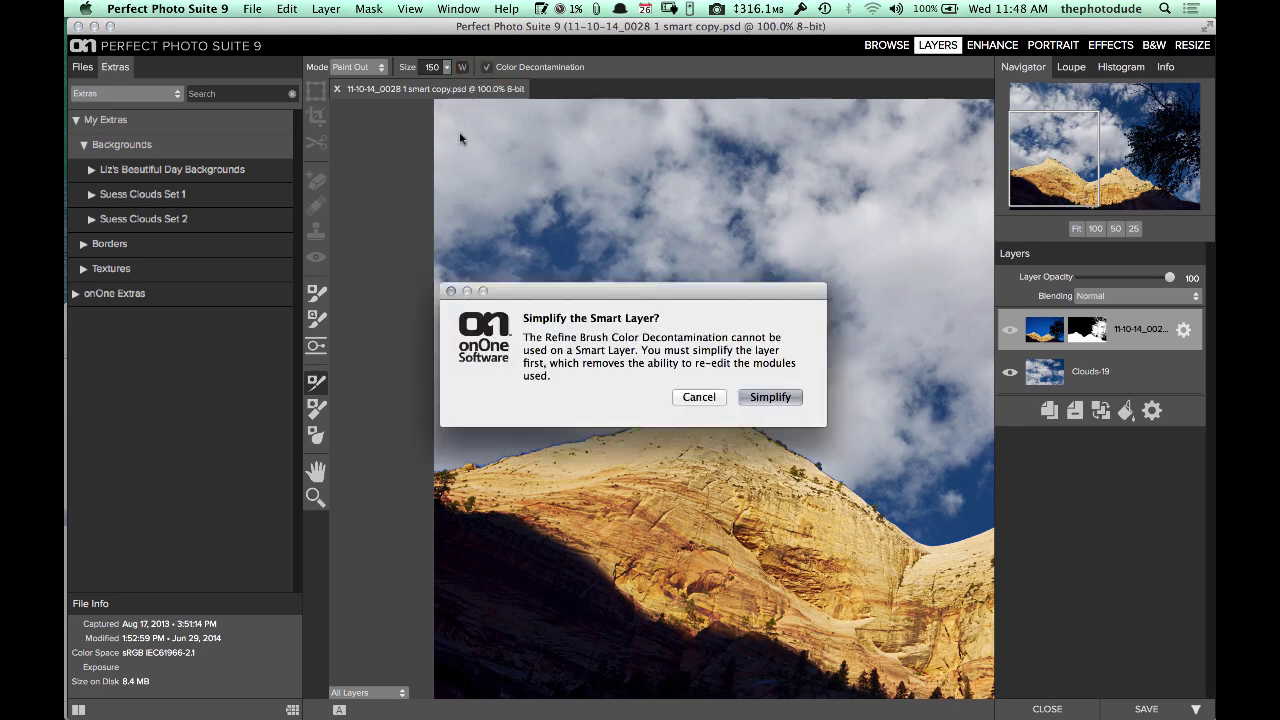
click(770, 397)
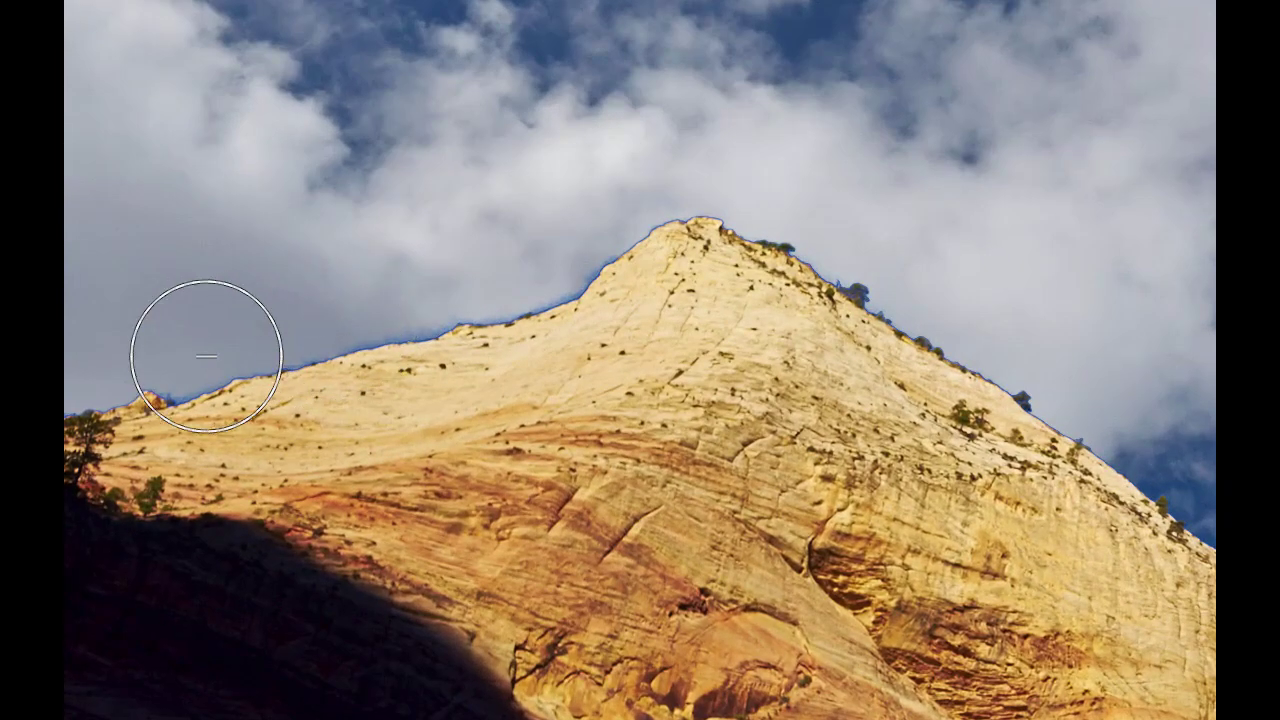
Refine the mask edge with the Refine Brush along the whole mountain ridge, from the first peak to the slope beneath the tree.
mouse_move(100, 372)
mouse_down()
mouse_move(171, 386)
mouse_move(460, 297)
mouse_move(671, 223)
mouse_move(660, 190)
mouse_up()
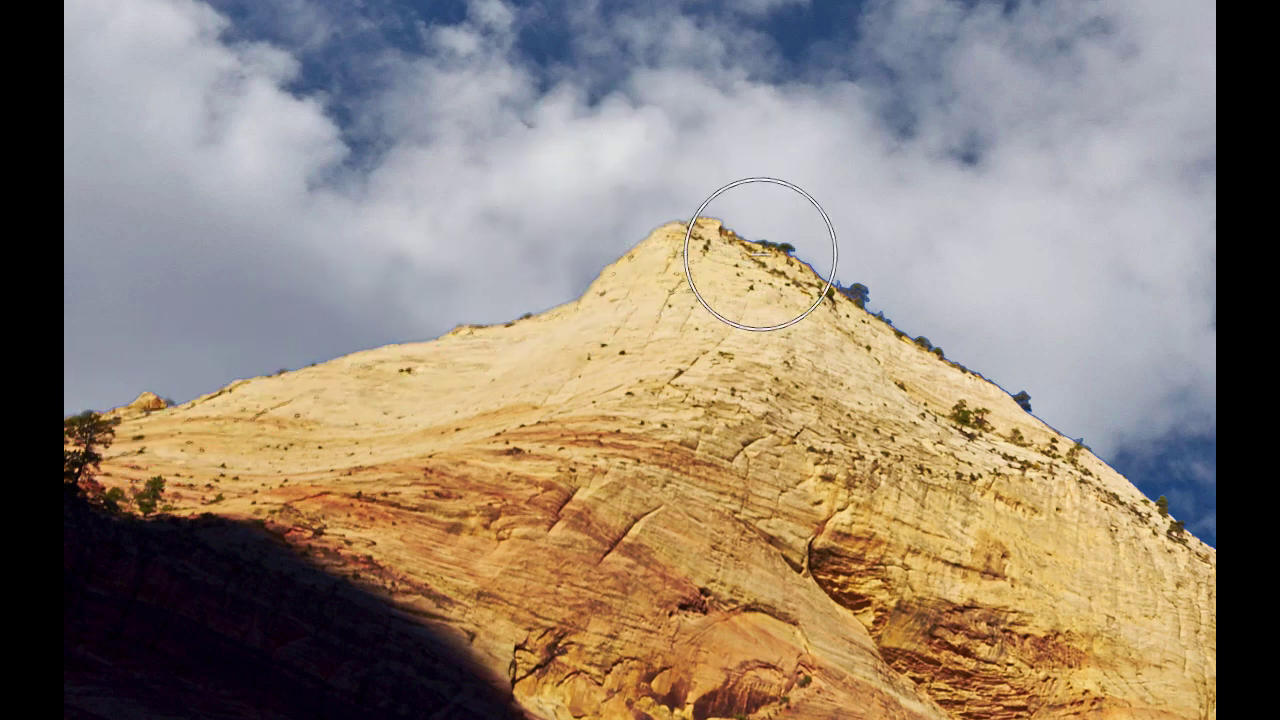
key(space)
mouse_move(748, 266)
mouse_down()
mouse_move(288, 57)
mouse_move(310, 59)
mouse_up()
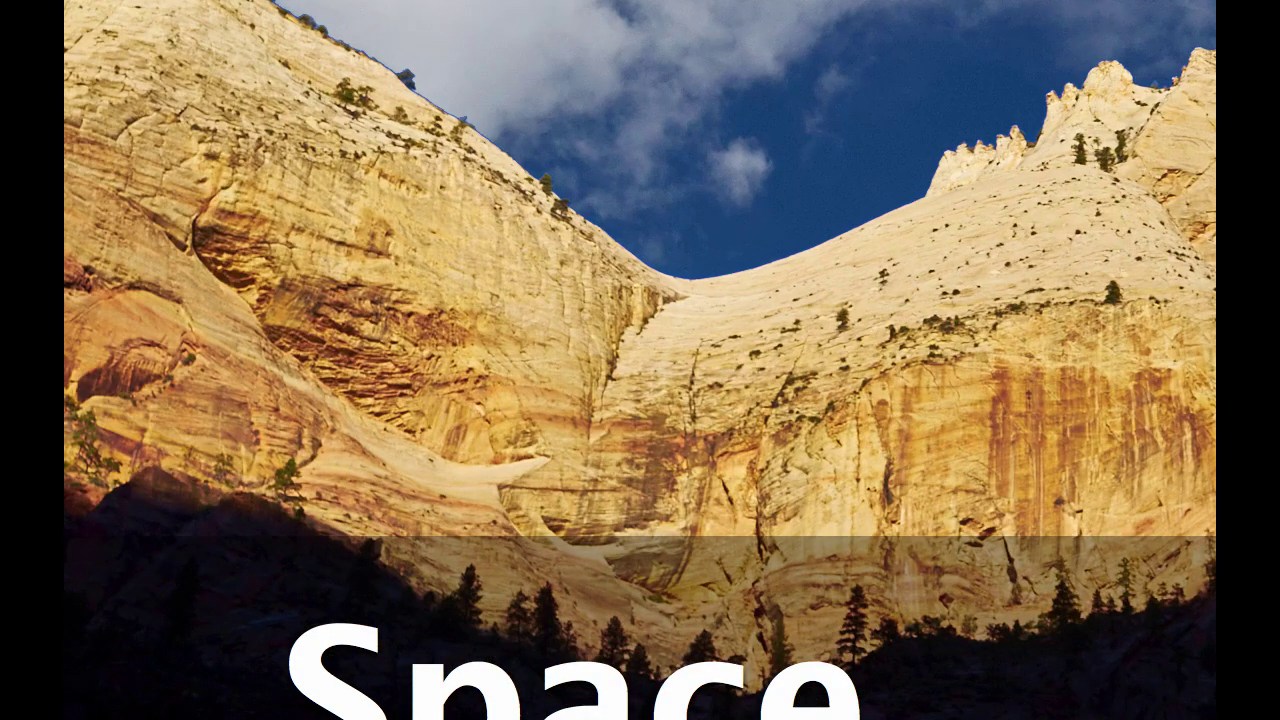
mouse_move(220, 8)
mouse_down()
mouse_move(386, 71)
mouse_move(645, 256)
mouse_move(914, 157)
mouse_move(1166, 34)
mouse_up()
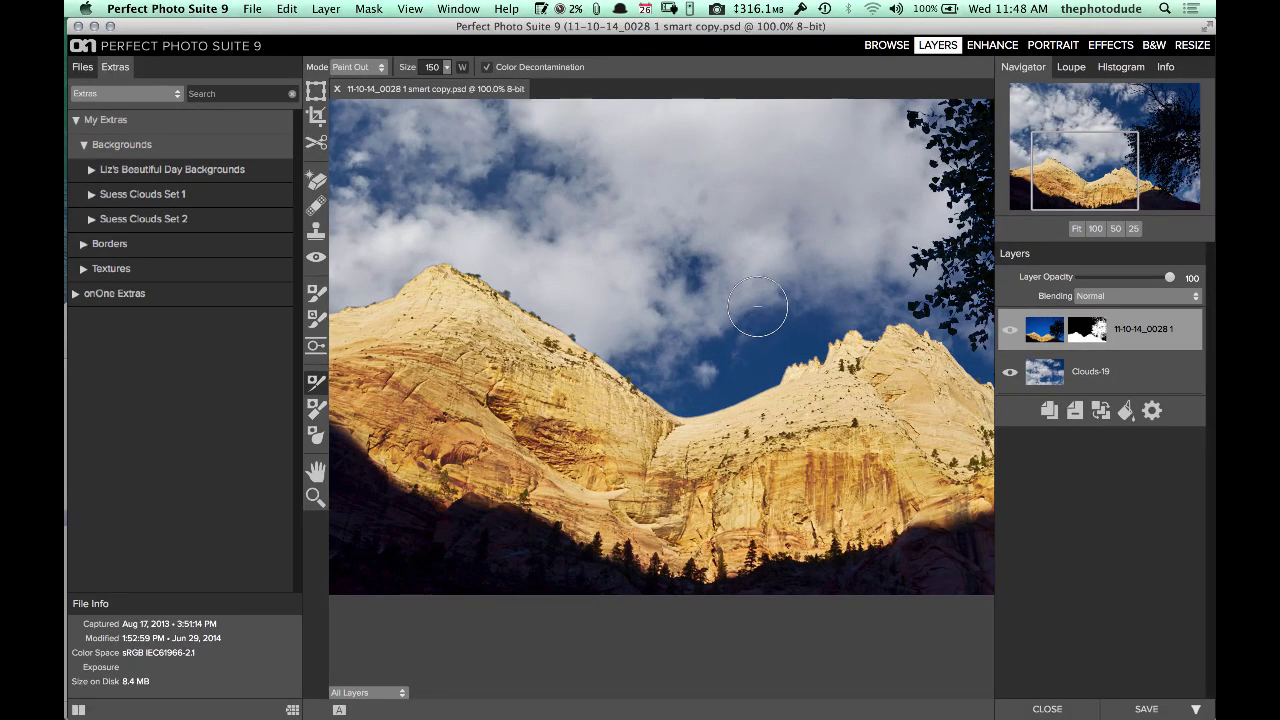
key(space)
drag(757, 307, 534, 367)
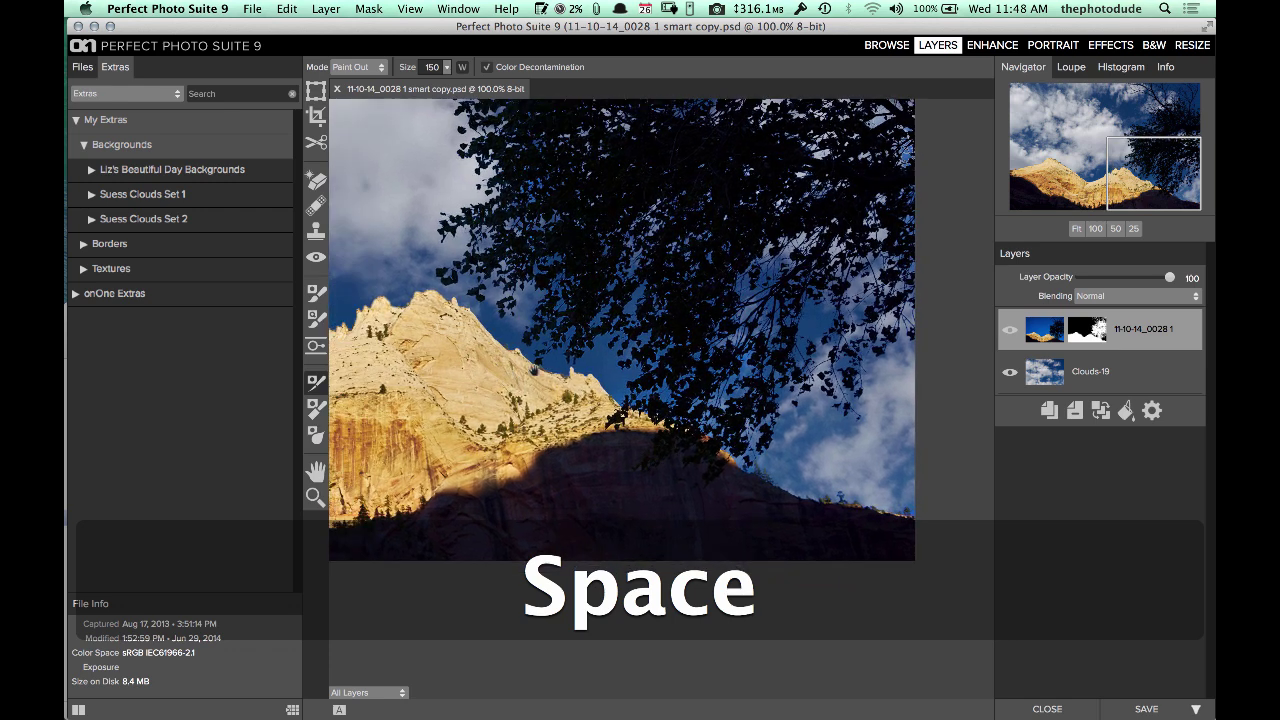
mouse_move(900, 491)
mouse_down()
mouse_move(903, 503)
mouse_move(754, 466)
mouse_move(780, 435)
mouse_up()
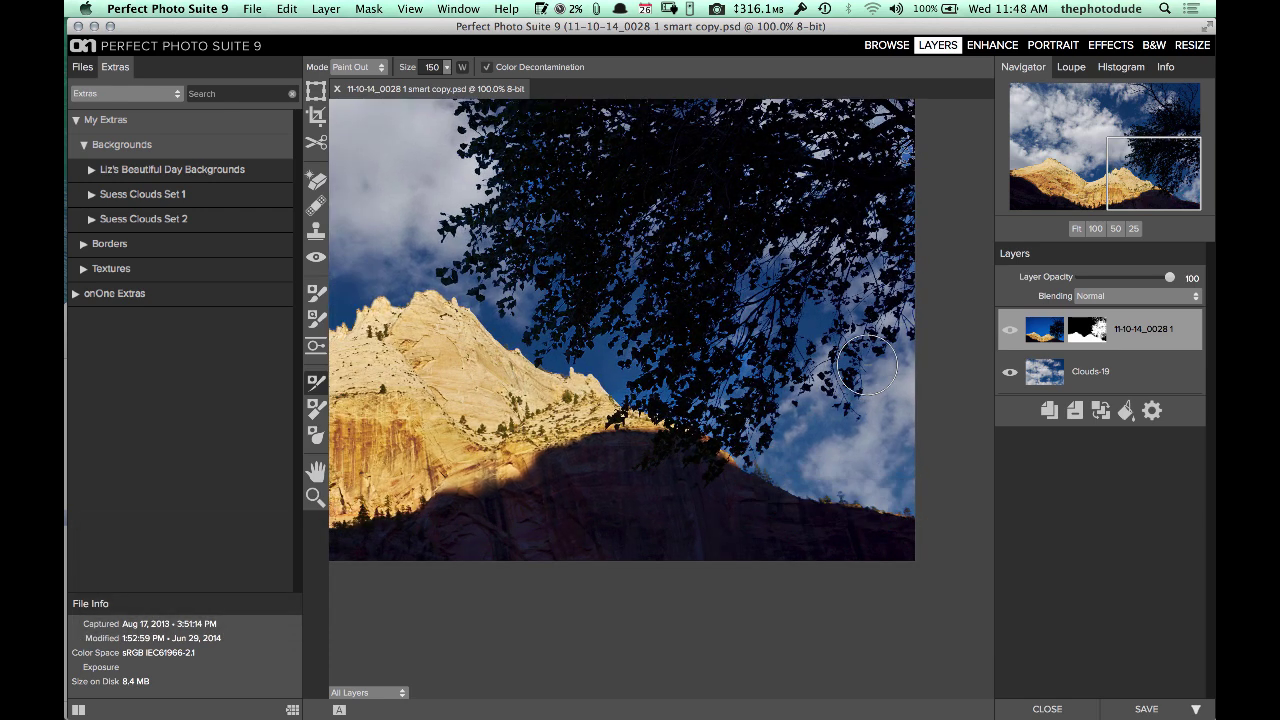
Fit the image in view, examine the mask in Mask-Grayscale mode, and return to the All Layers view.
click(1075, 229)
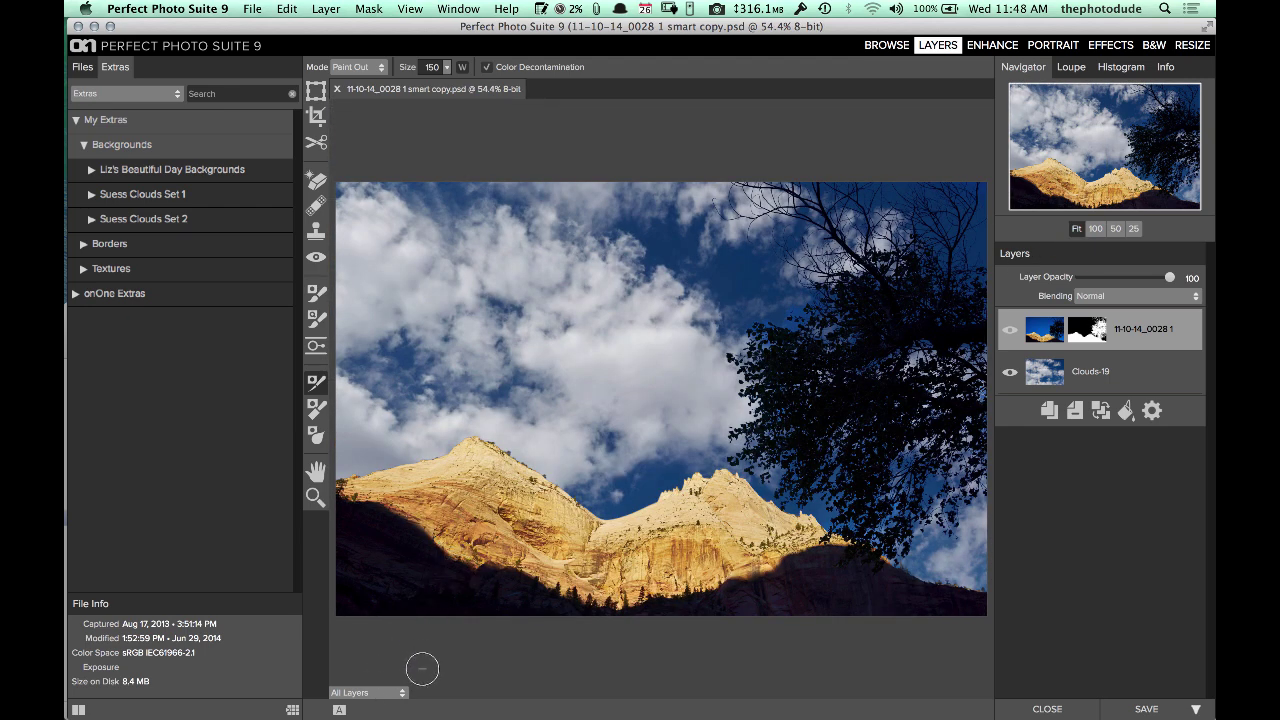
click(386, 698)
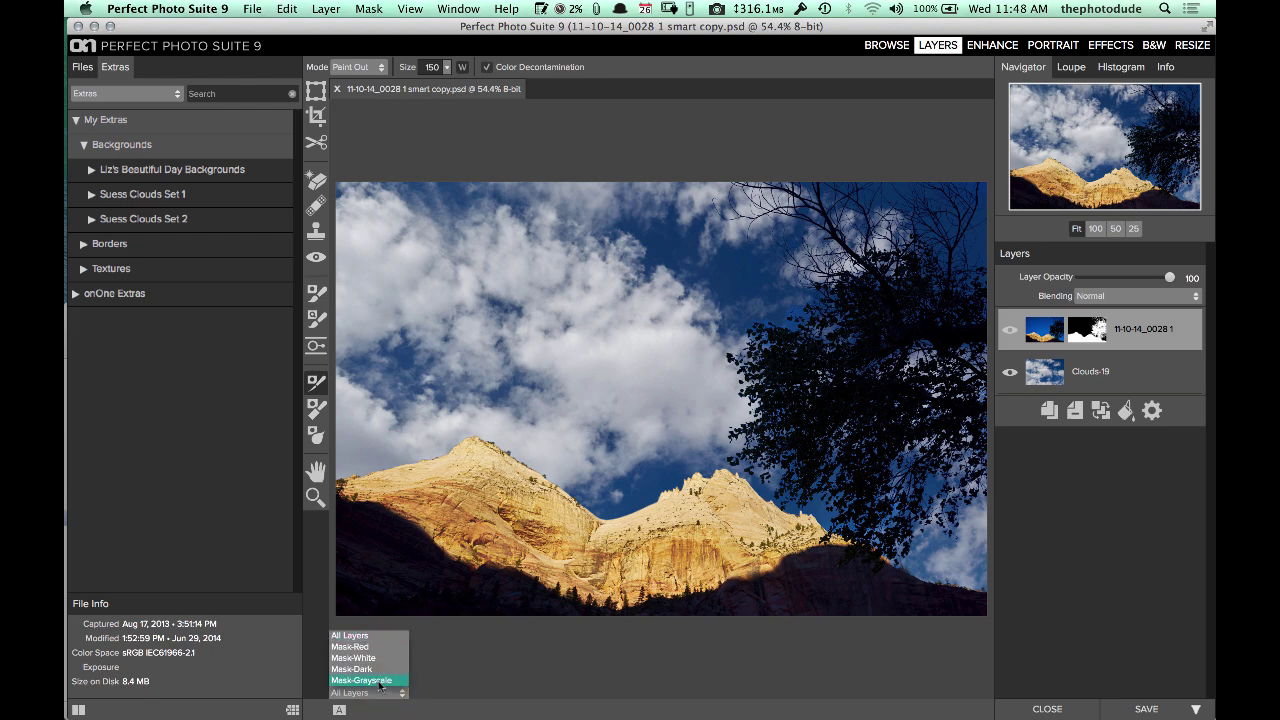
click(380, 681)
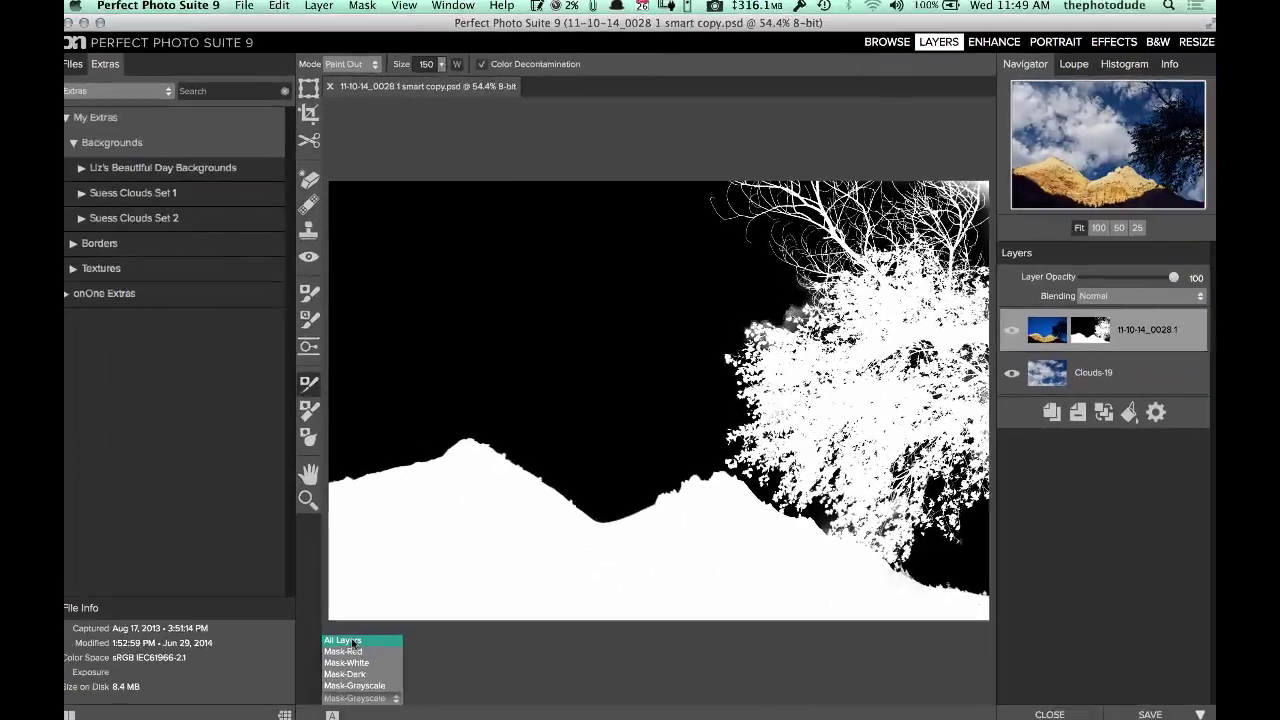
click(350, 640)
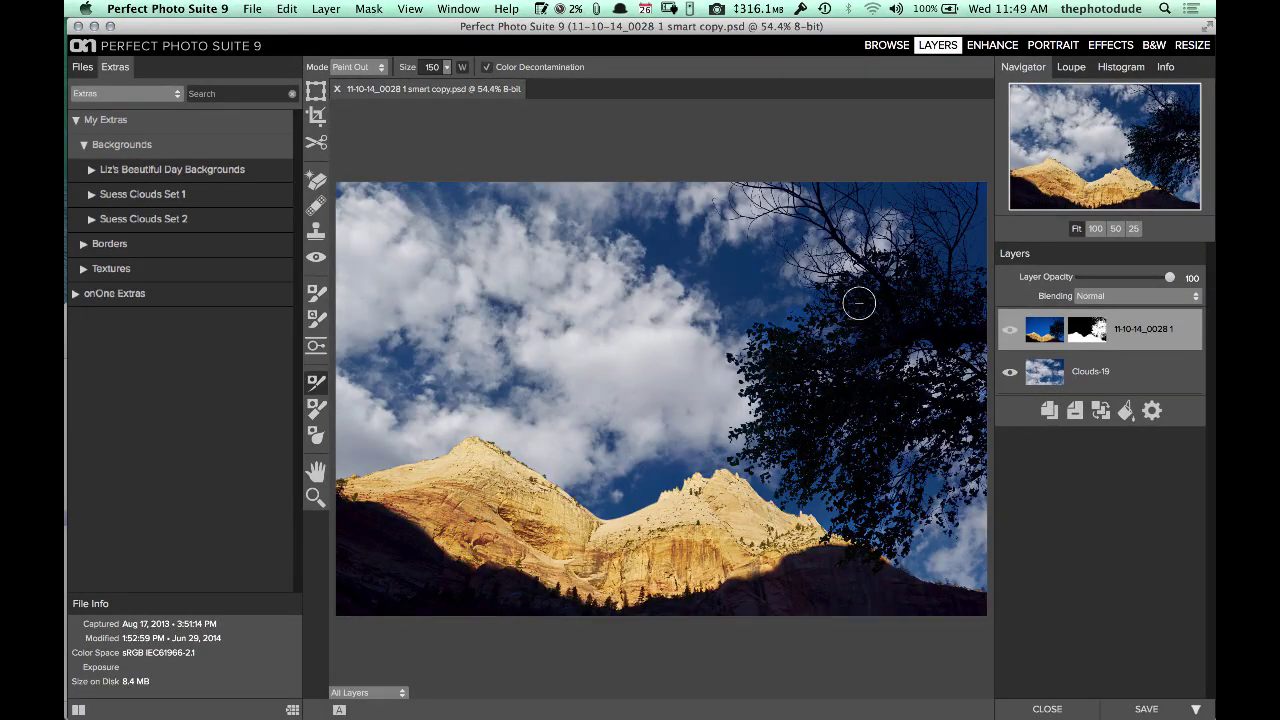
Hide the Clouds-19 layer and inspect the tree at 100% for leftover blue sky.
key(super+equal)
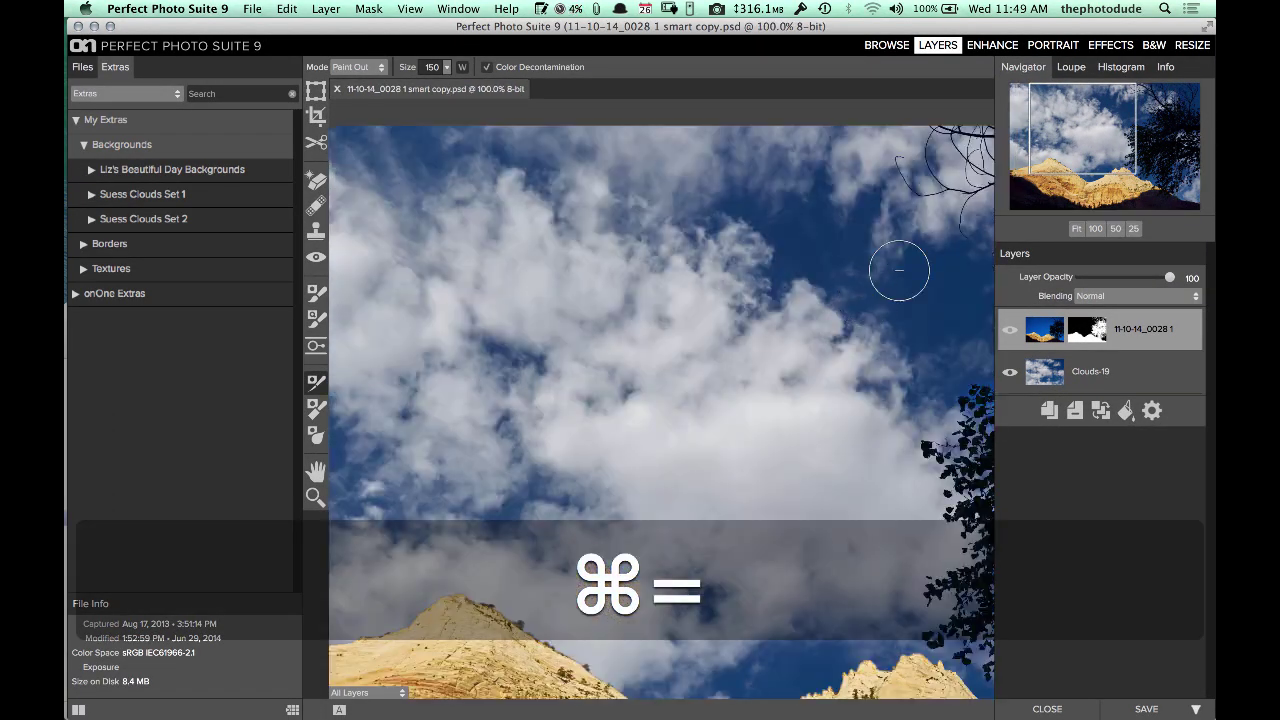
drag(1113, 137, 1165, 133)
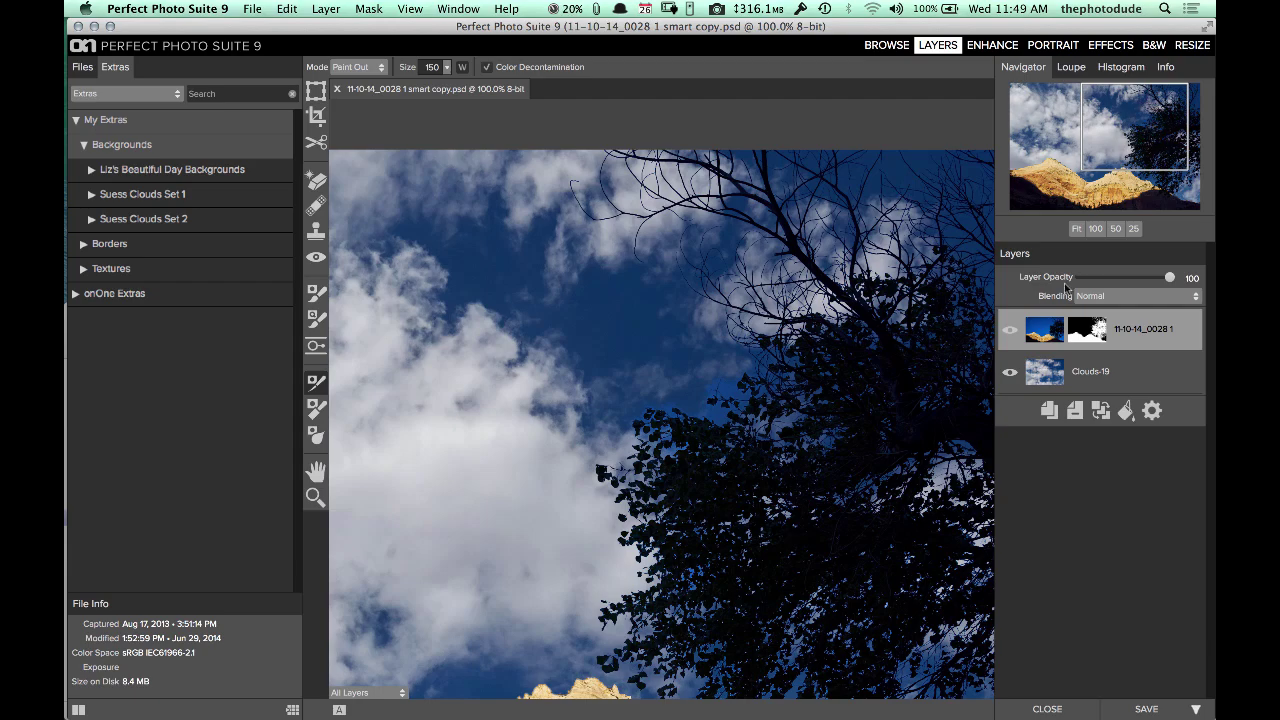
click(1010, 375)
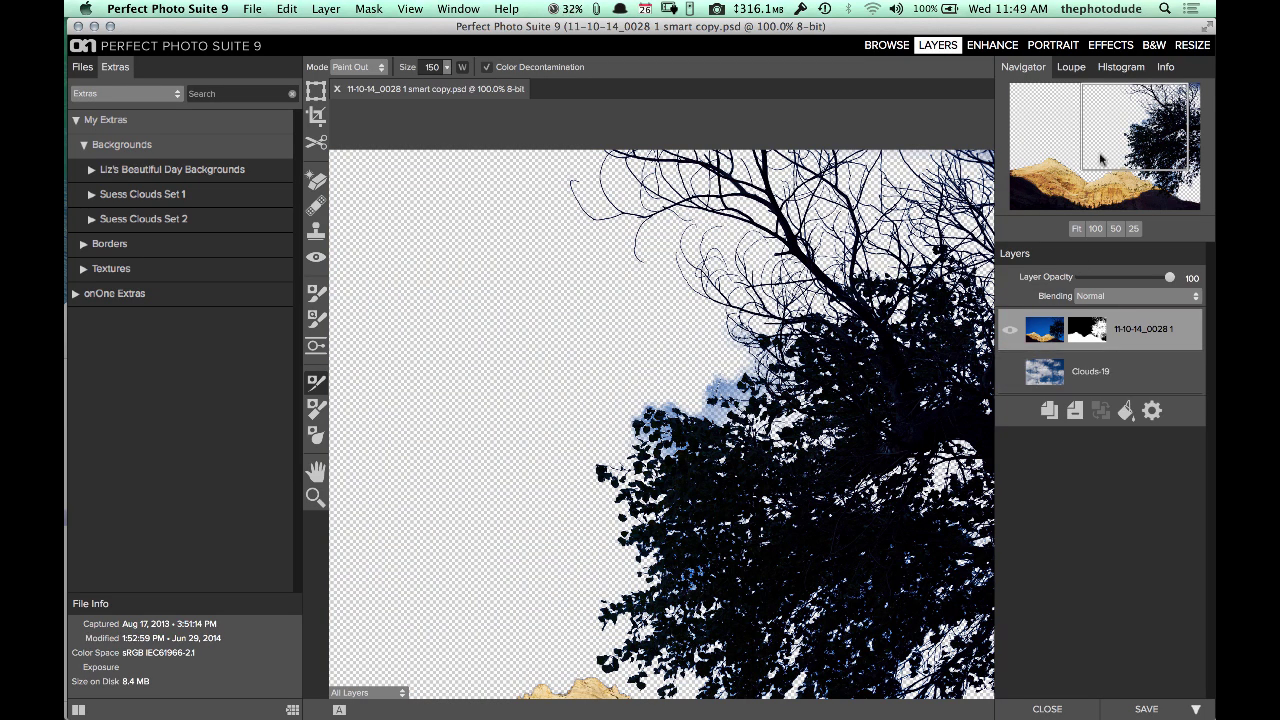
mouse_move(1113, 147)
mouse_down()
mouse_move(1135, 156)
mouse_move(1118, 152)
mouse_up()
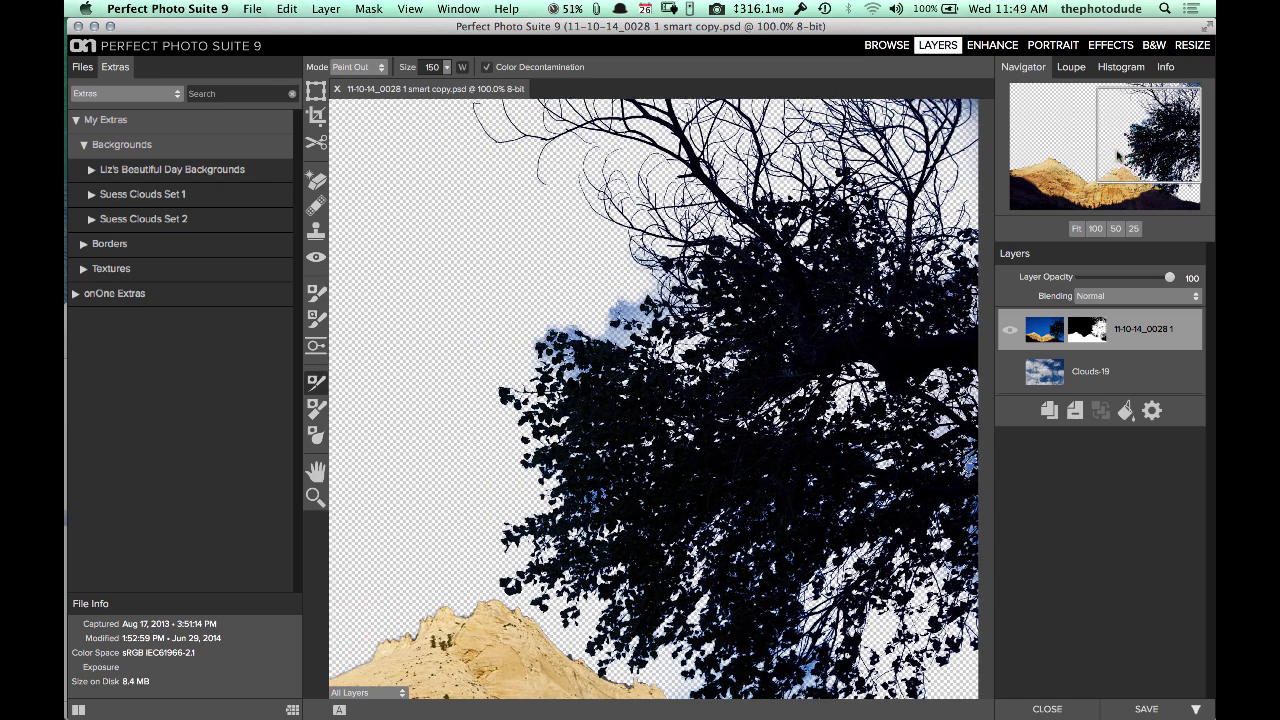
Paint out the leftover blue around and within the tree's foliage using the Masking Brush with Perfect Brush, size 250.
click(314, 294)
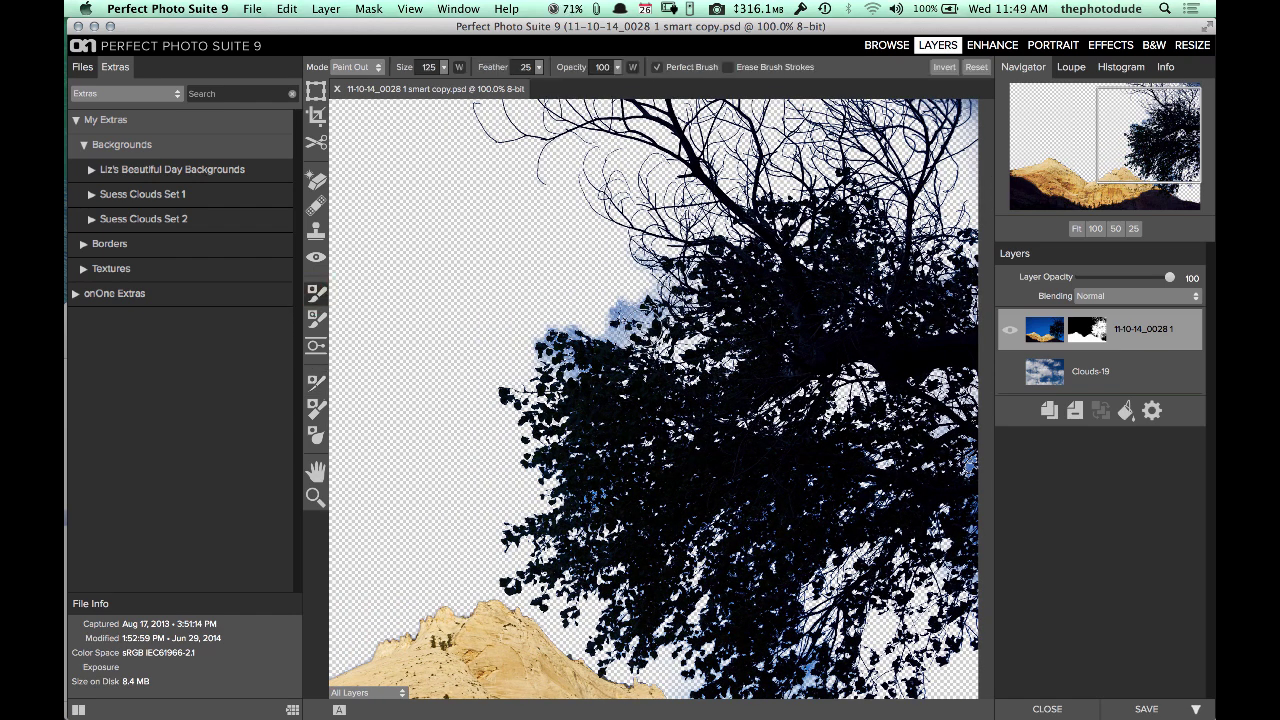
key(bracketright)
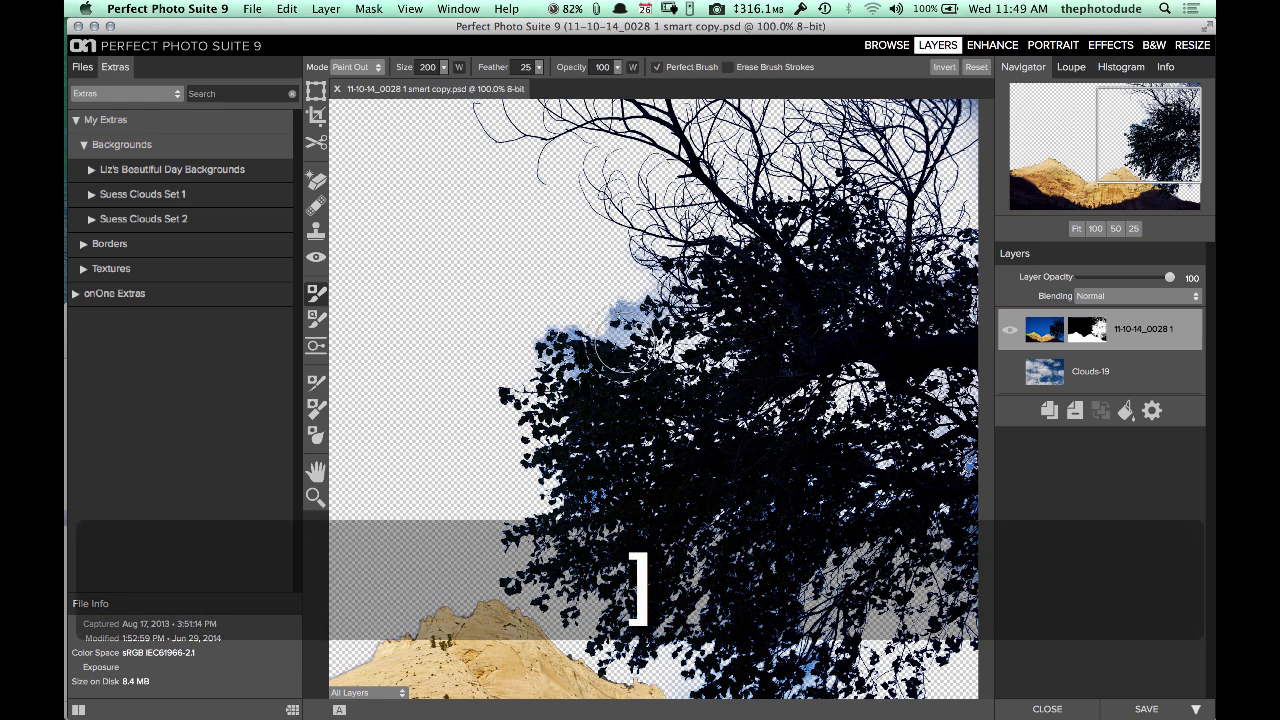
mouse_move(617, 340)
mouse_down()
mouse_move(654, 308)
mouse_move(562, 336)
mouse_move(545, 390)
mouse_move(560, 506)
mouse_move(638, 476)
mouse_move(723, 509)
mouse_move(669, 489)
mouse_move(811, 485)
mouse_move(829, 537)
mouse_move(740, 615)
mouse_move(963, 537)
mouse_move(920, 461)
mouse_move(808, 471)
mouse_move(790, 516)
mouse_up()
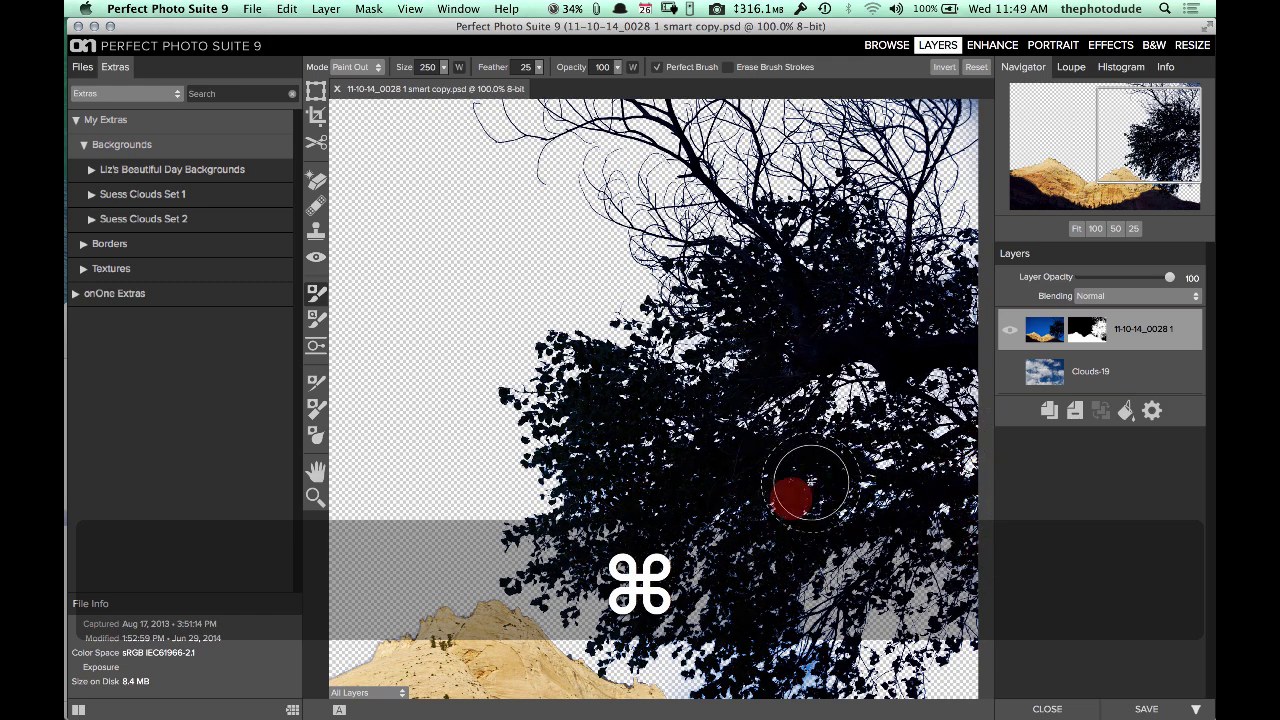
key(space)
drag(854, 434, 769, 294)
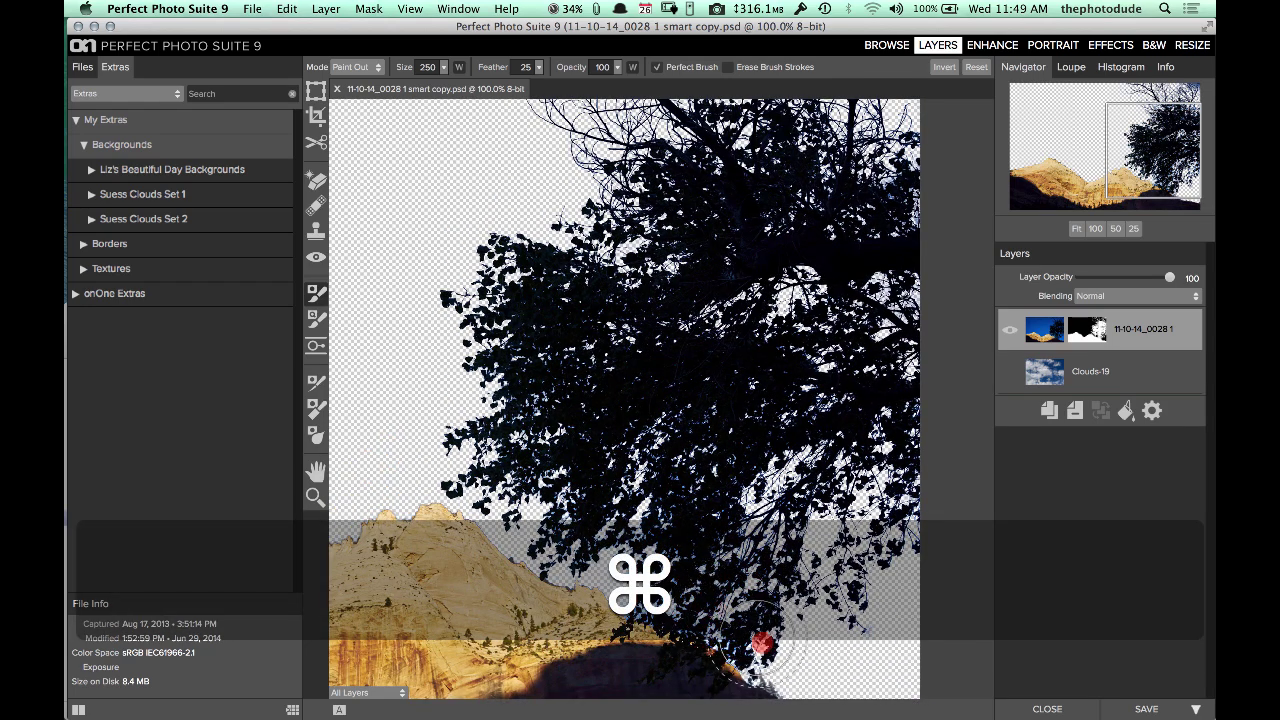
mouse_move(640, 560)
mouse_down()
mouse_move(809, 451)
mouse_move(891, 271)
mouse_move(906, 143)
mouse_move(915, 205)
mouse_up()
Paint out the remaining blue patch in the photo's upper corner behind the bare branches.
key(space)
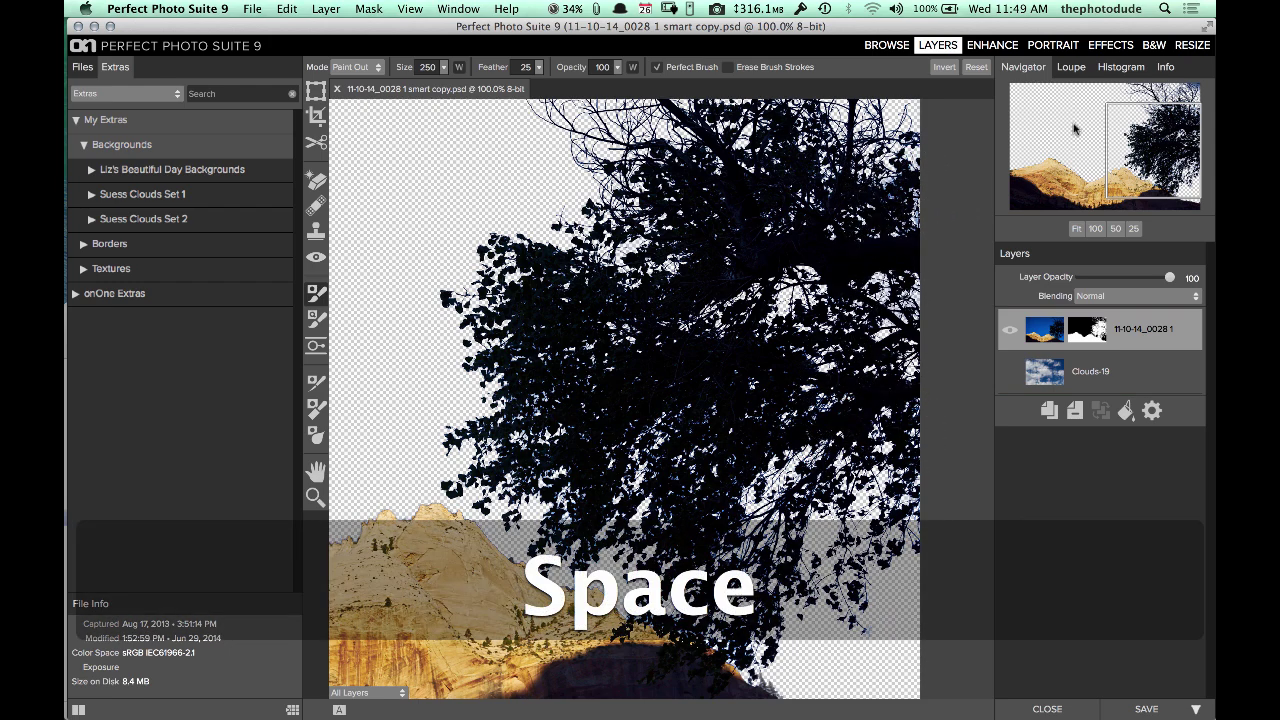
drag(1077, 130, 1157, 108)
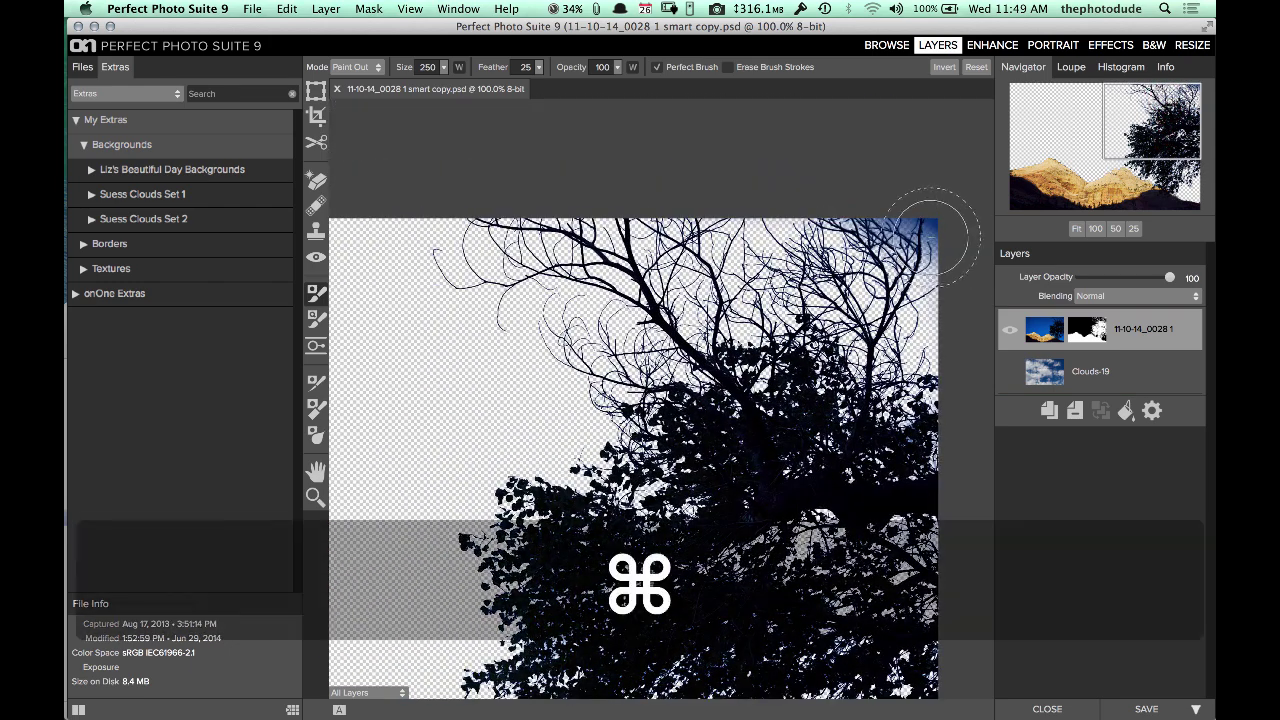
drag(955, 222, 857, 224)
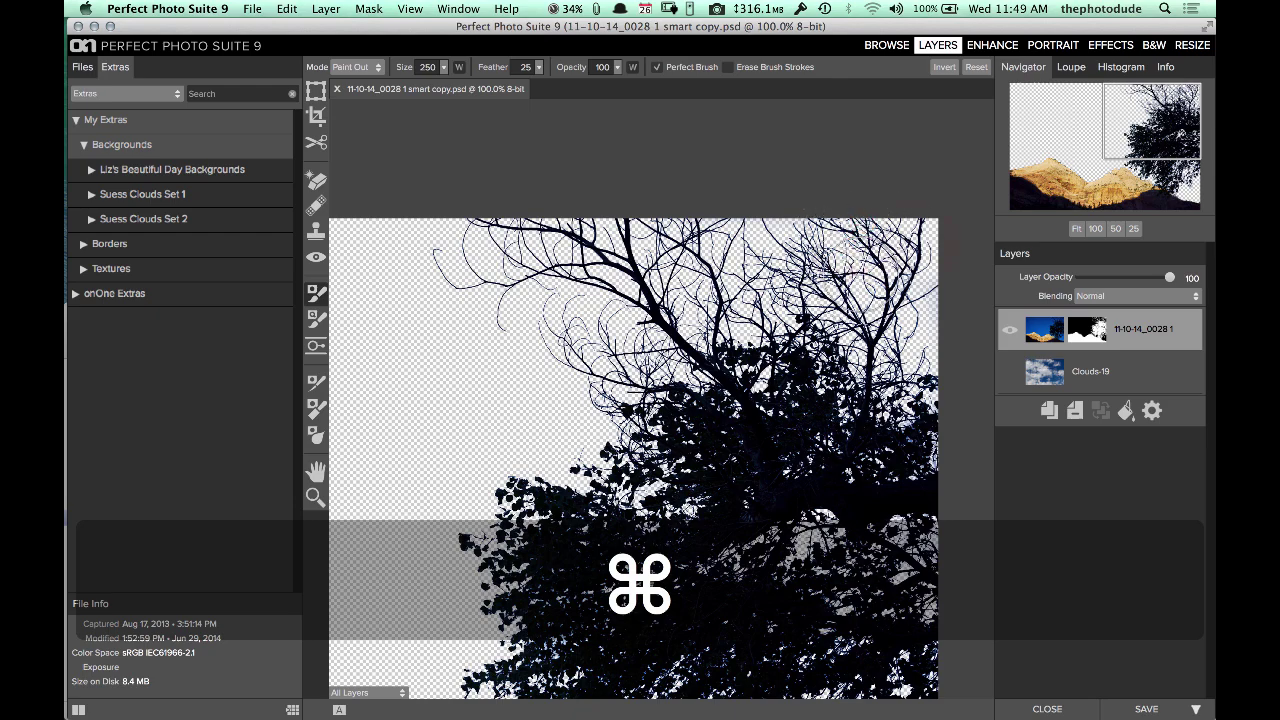
Check the masked ridge and the full image for remaining sky, and show the Clouds-19 layer again.
click(1157, 148)
drag(1157, 148, 1122, 188)
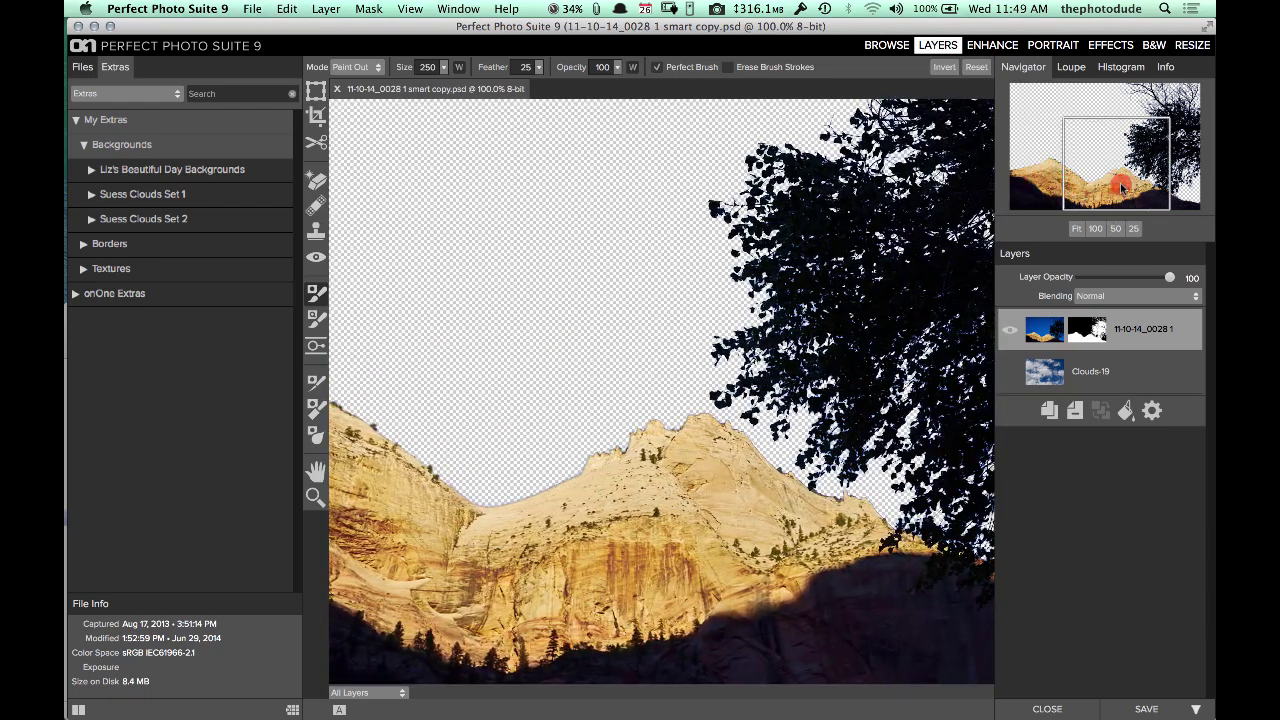
click(1076, 229)
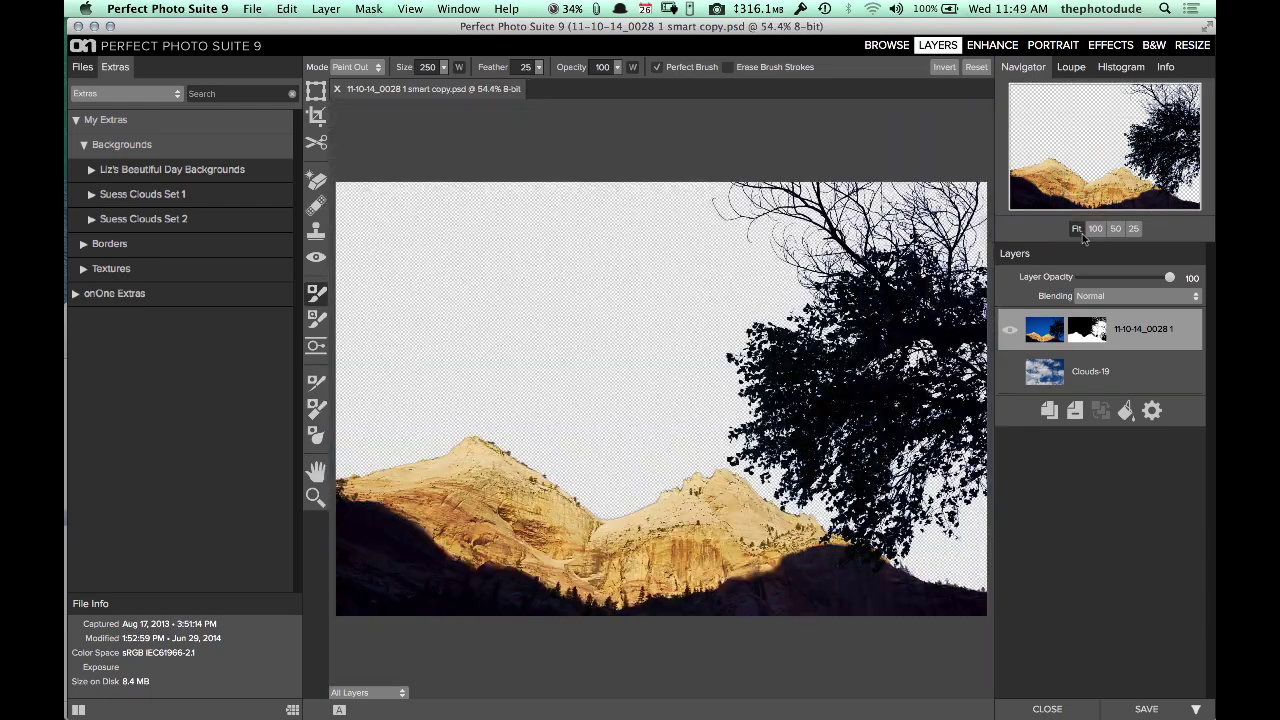
click(1010, 371)
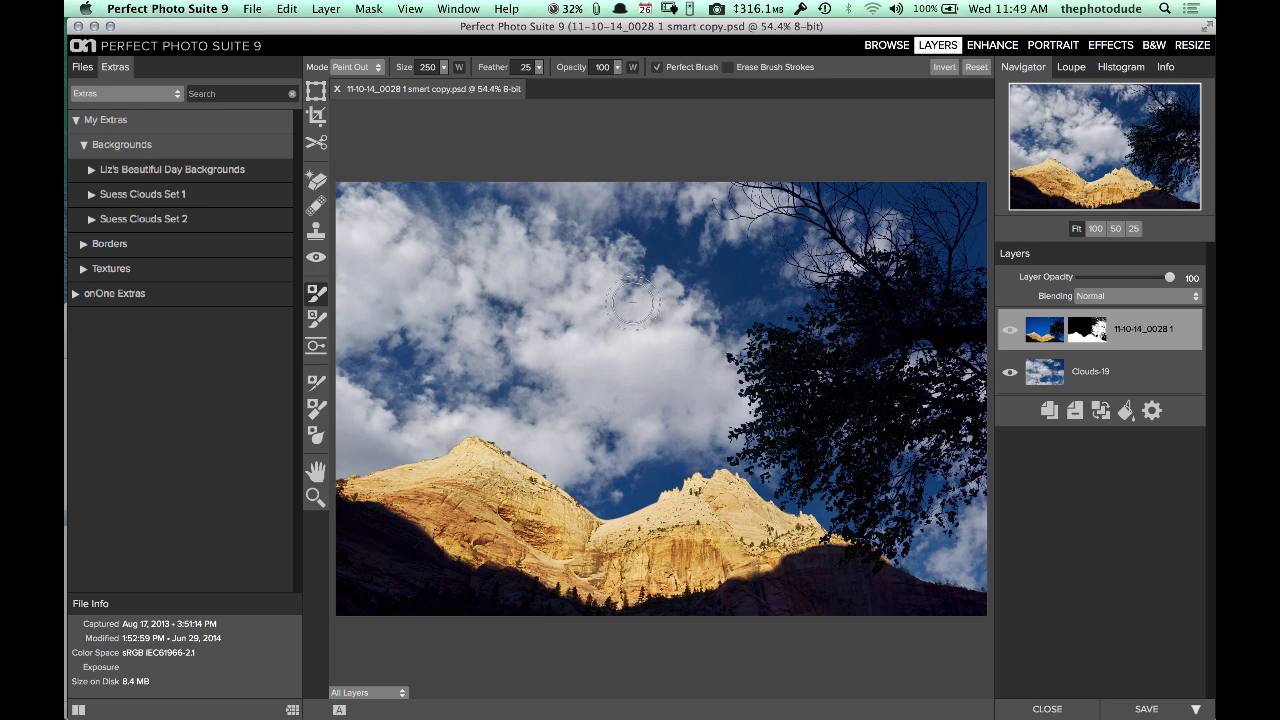
Scale the Clouds-19 layer down to about 3349 by 5024 with the Transform tool and move it to cover the canvas.
click(1048, 378)
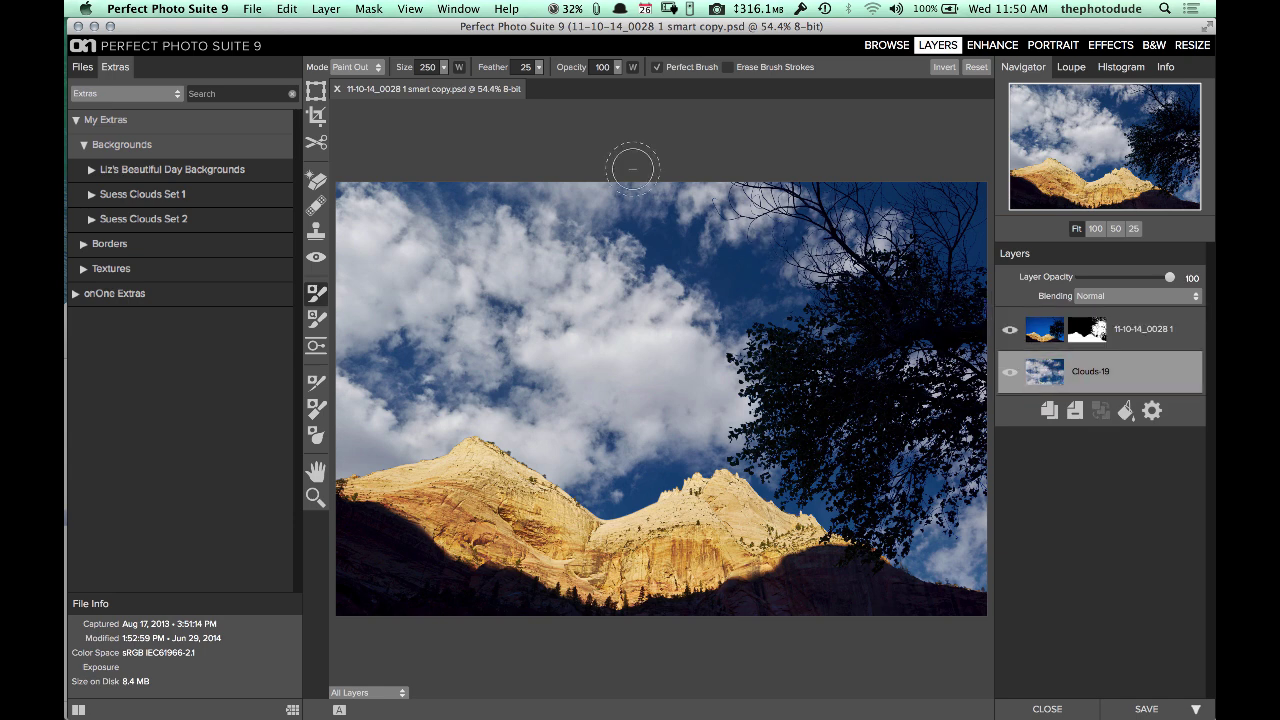
click(316, 91)
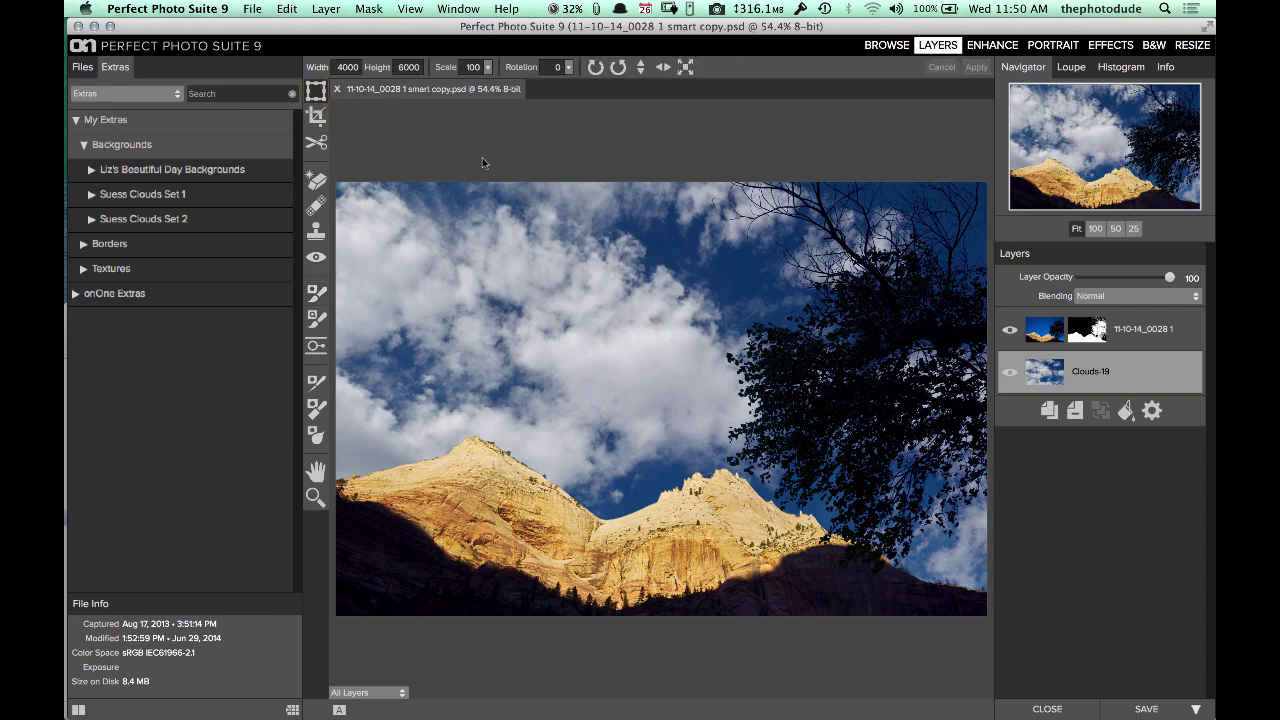
key(super+minus)
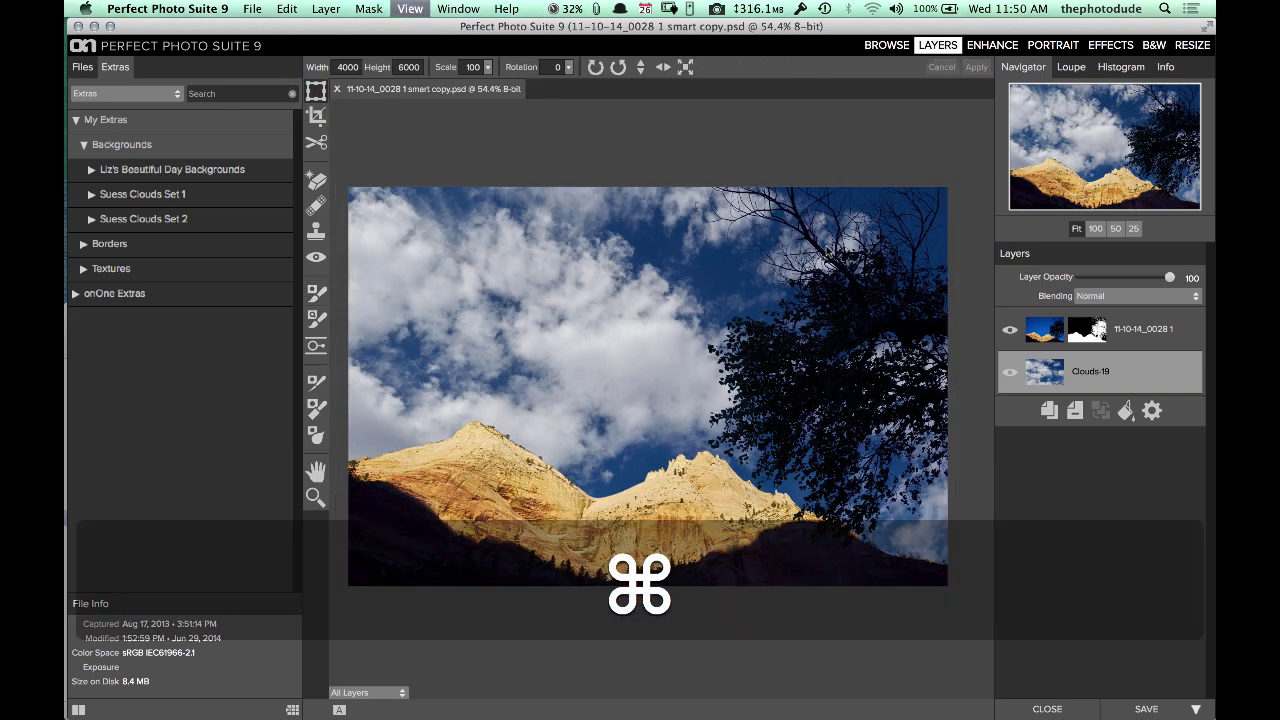
key(super+minus)
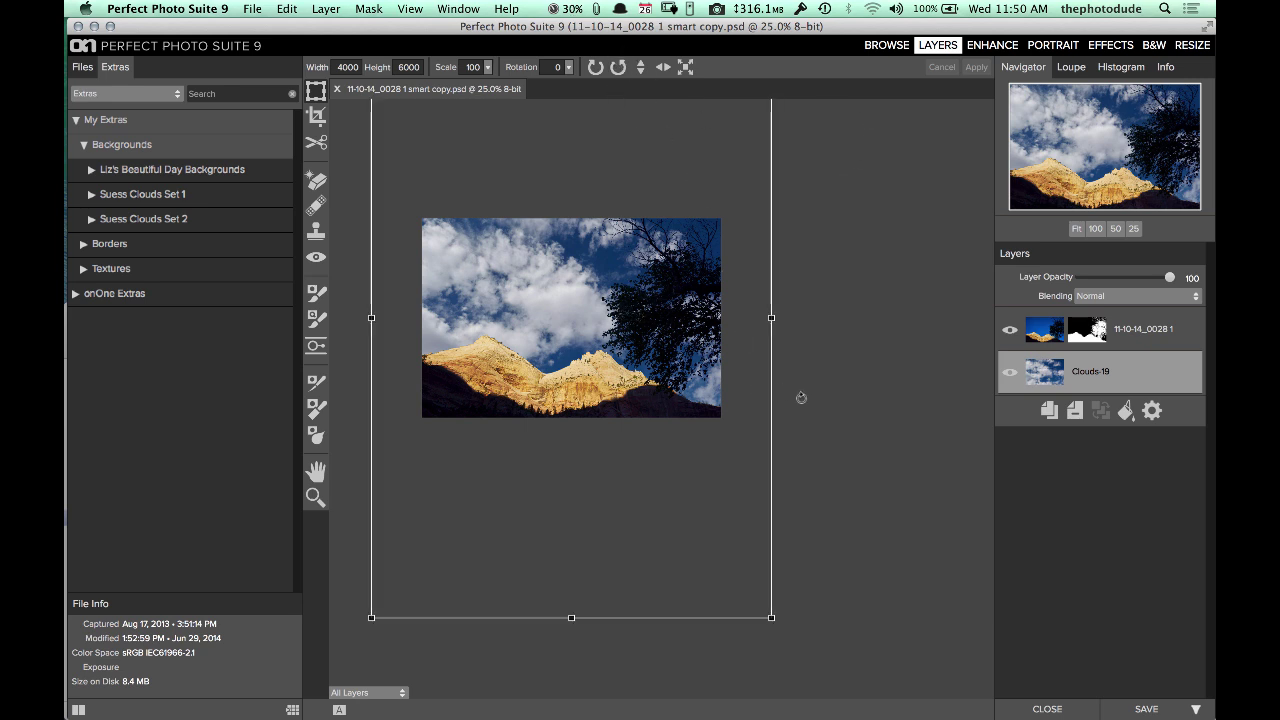
drag(771, 617, 708, 522)
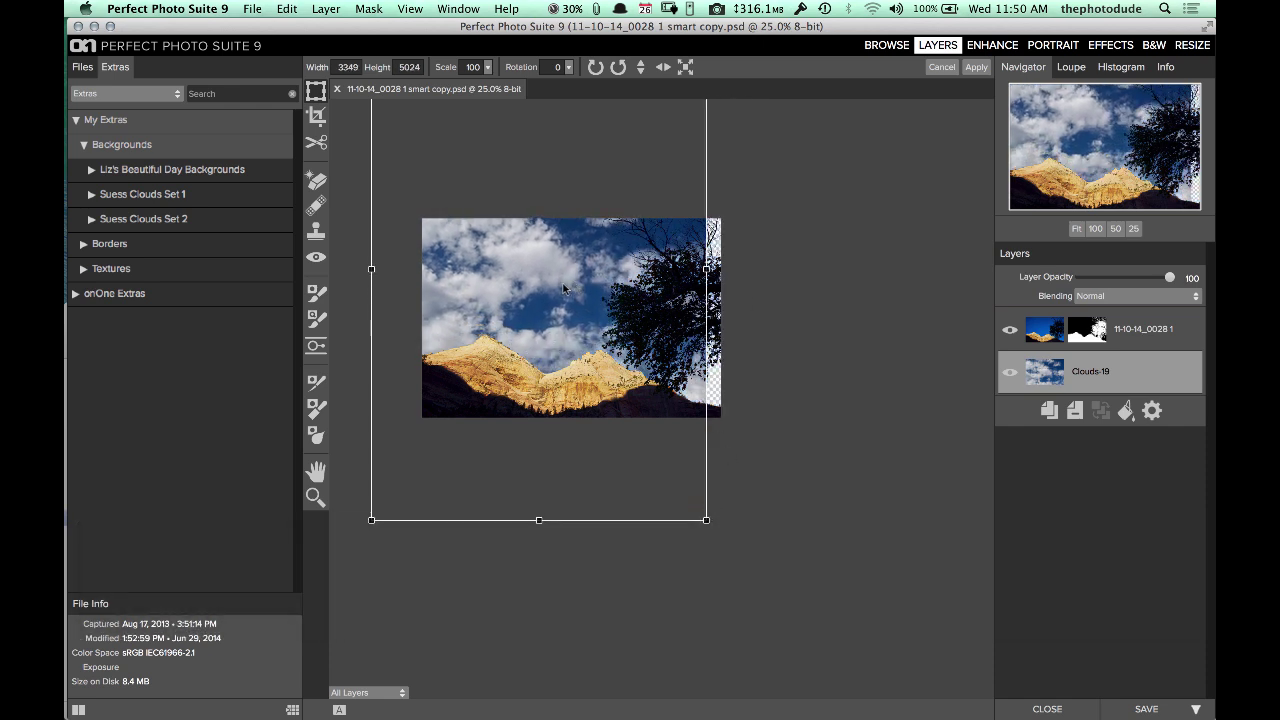
drag(563, 288, 610, 305)
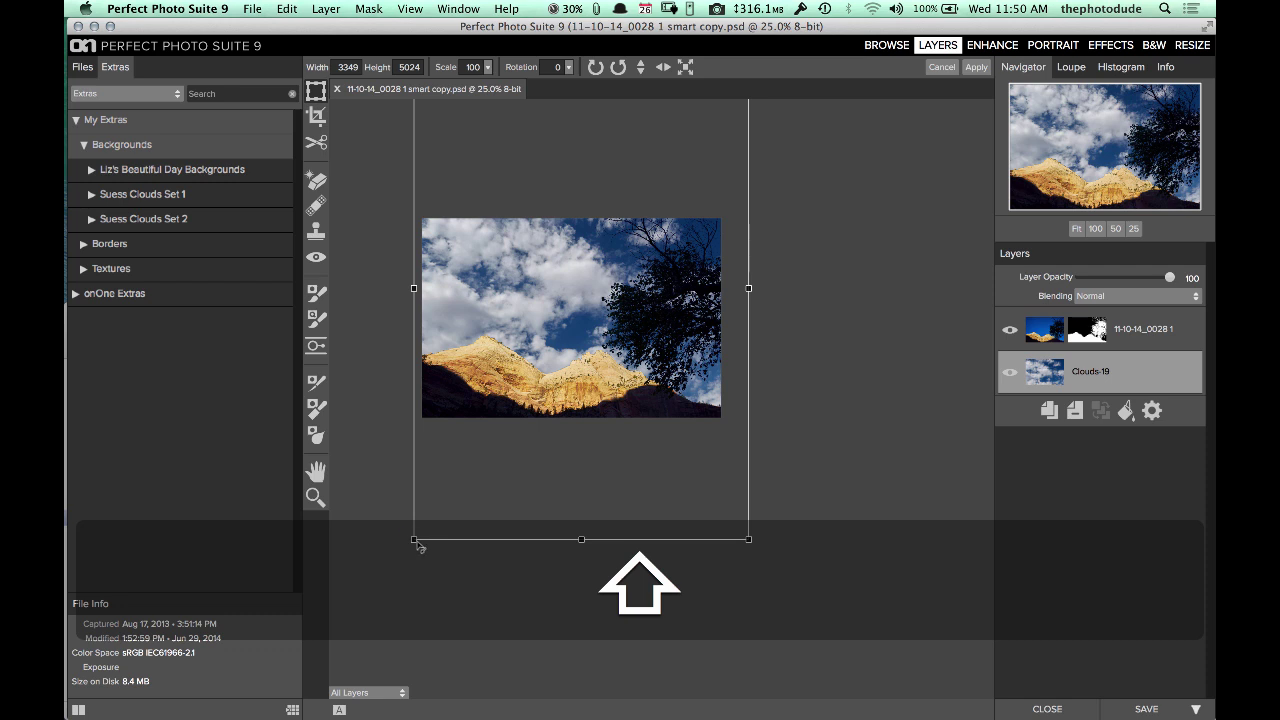
Shrink the Clouds-19 layer to about 3125 by 4688, reposition it behind the mountains, and apply the transform.
drag(419, 546, 429, 505)
drag(570, 368, 541, 338)
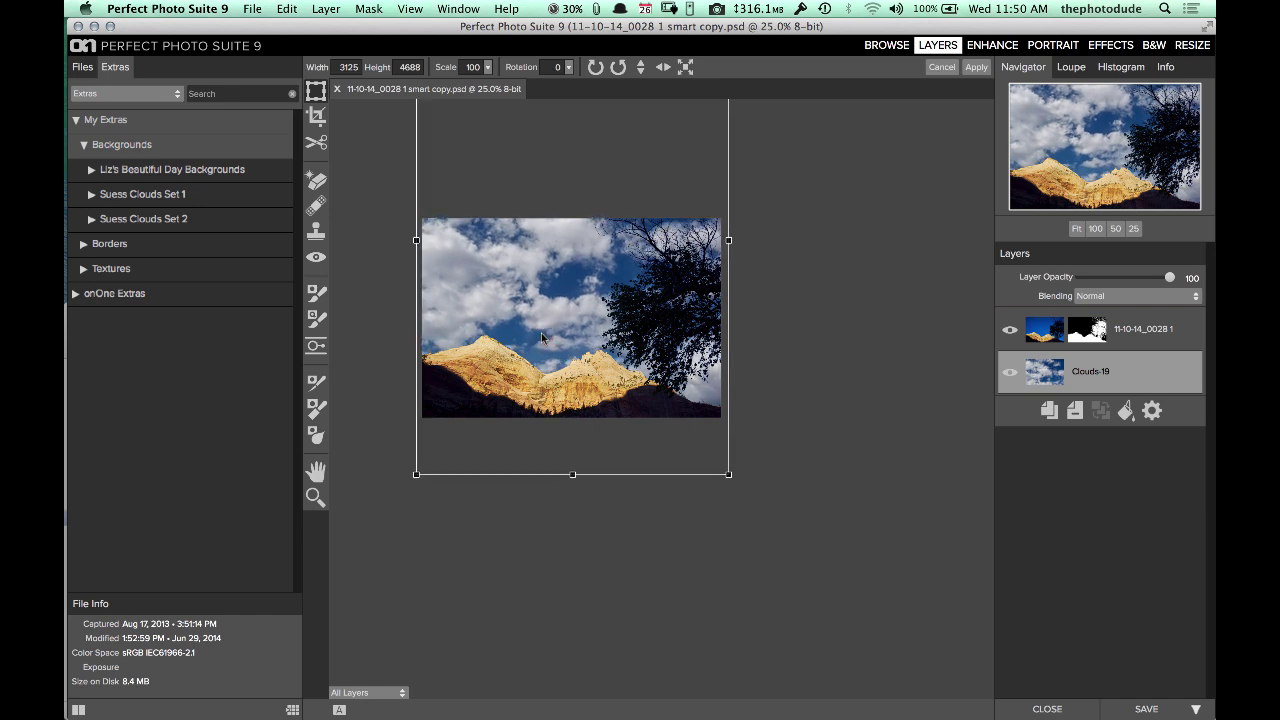
click(975, 67)
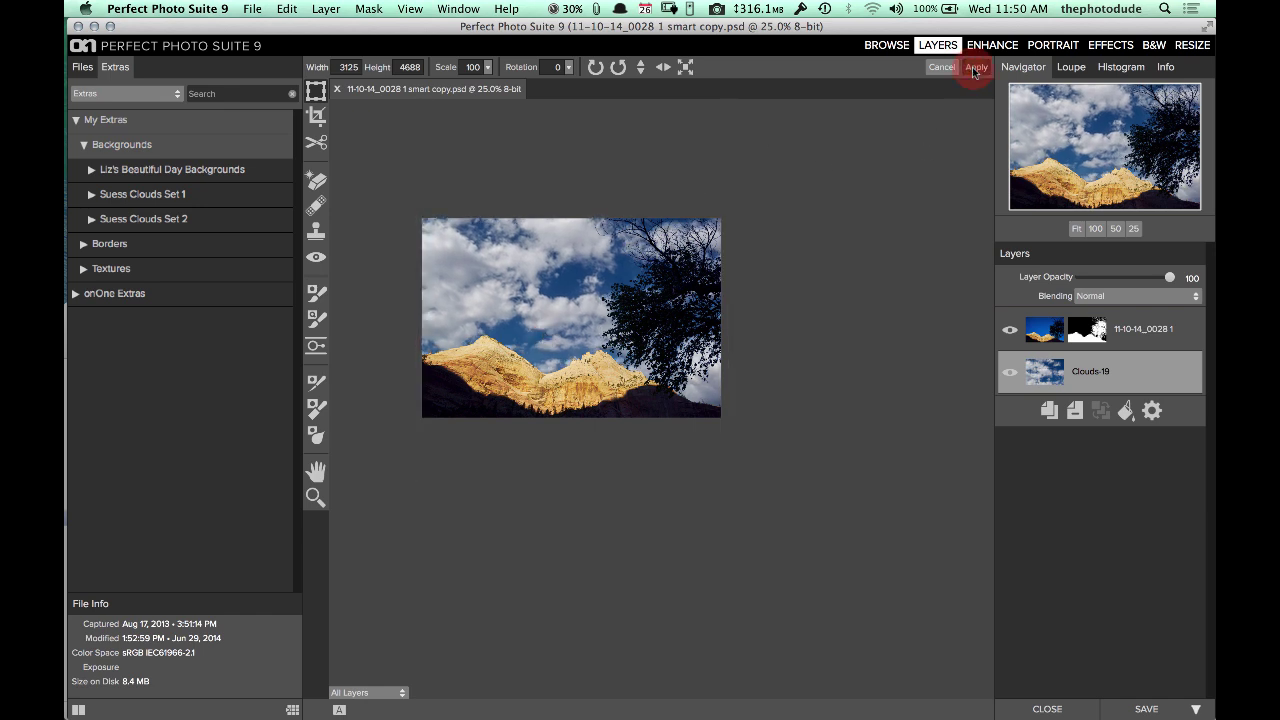
click(1077, 229)
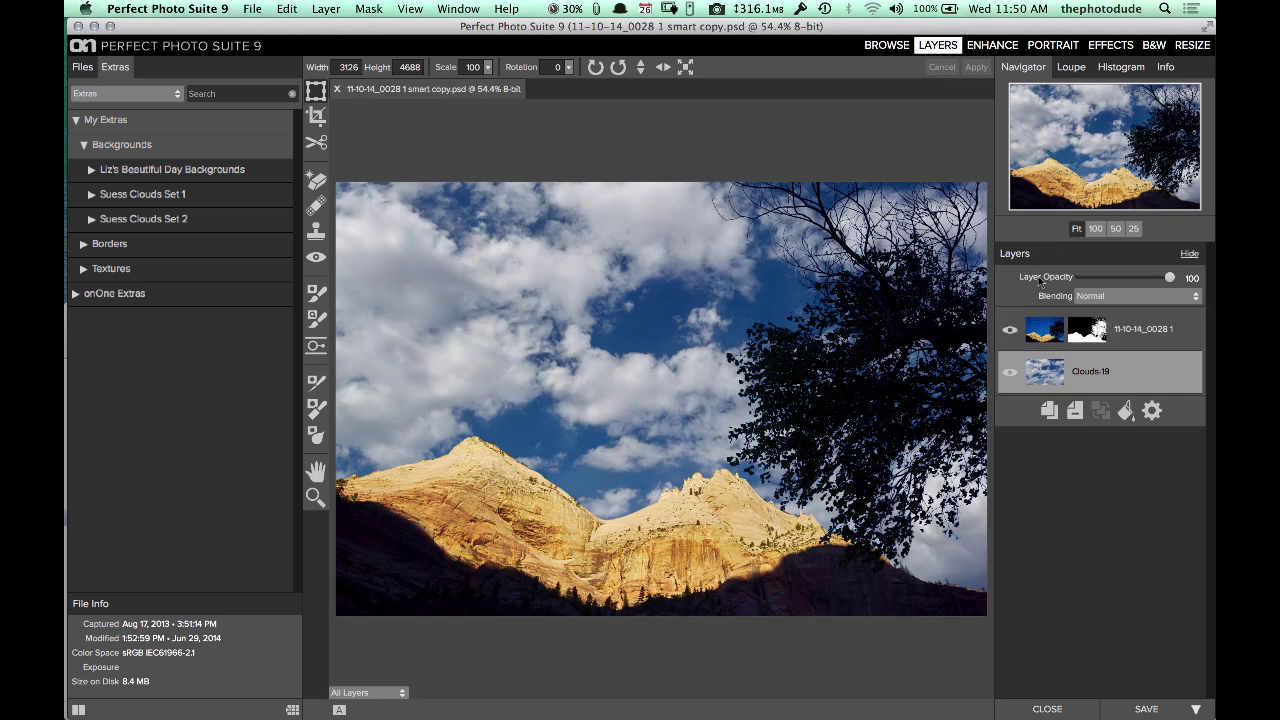
Browse to the original 11-10-14_0028 1.tif and add it as a layer to the open cloud composite.
click(886, 45)
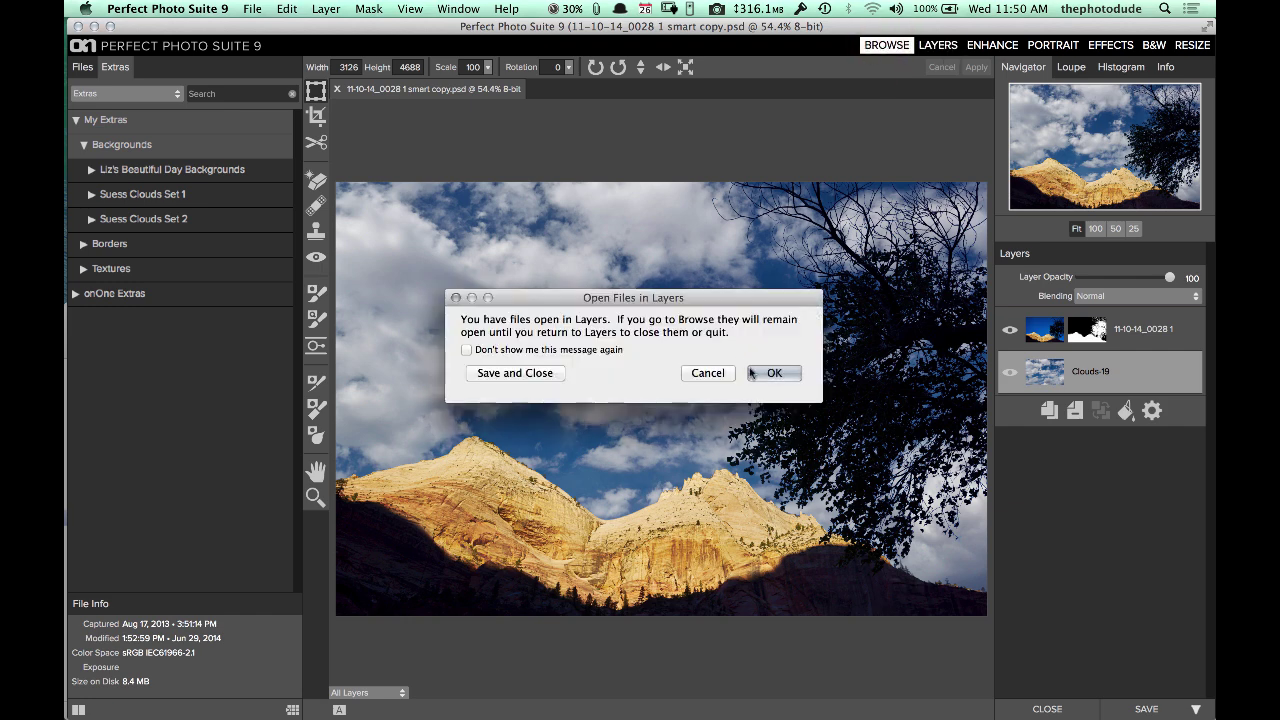
click(768, 372)
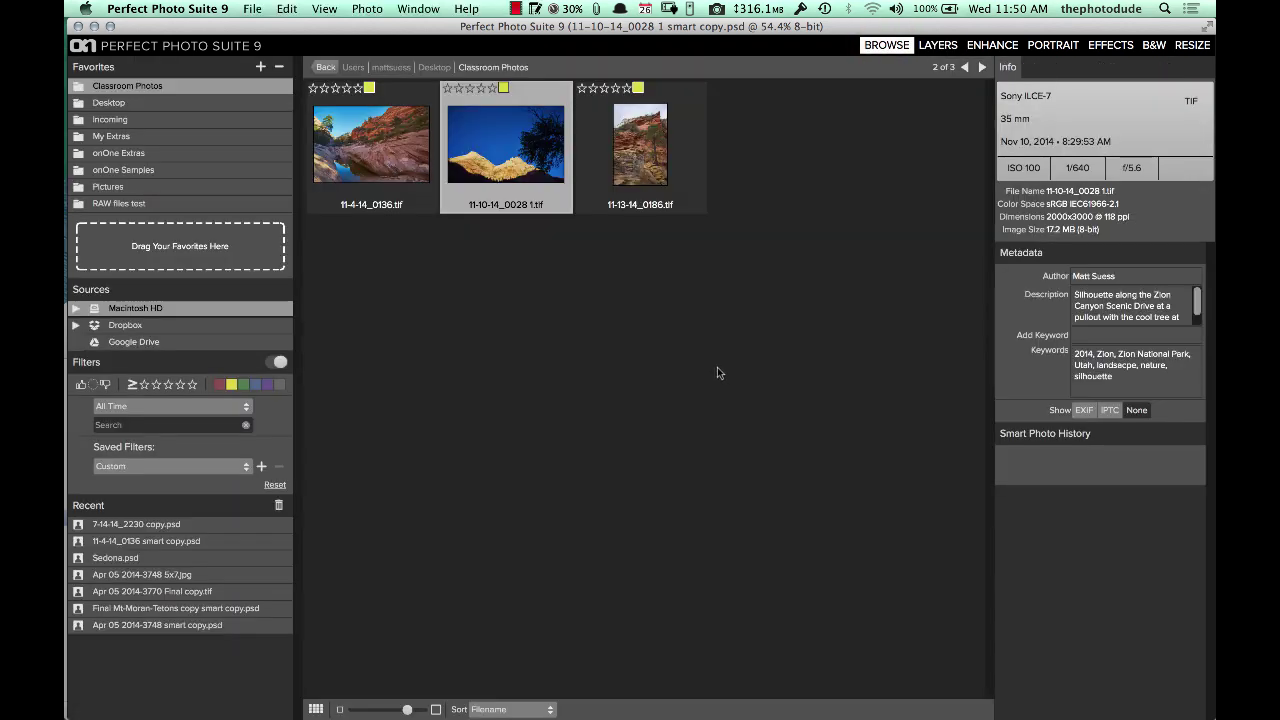
click(938, 45)
click(768, 515)
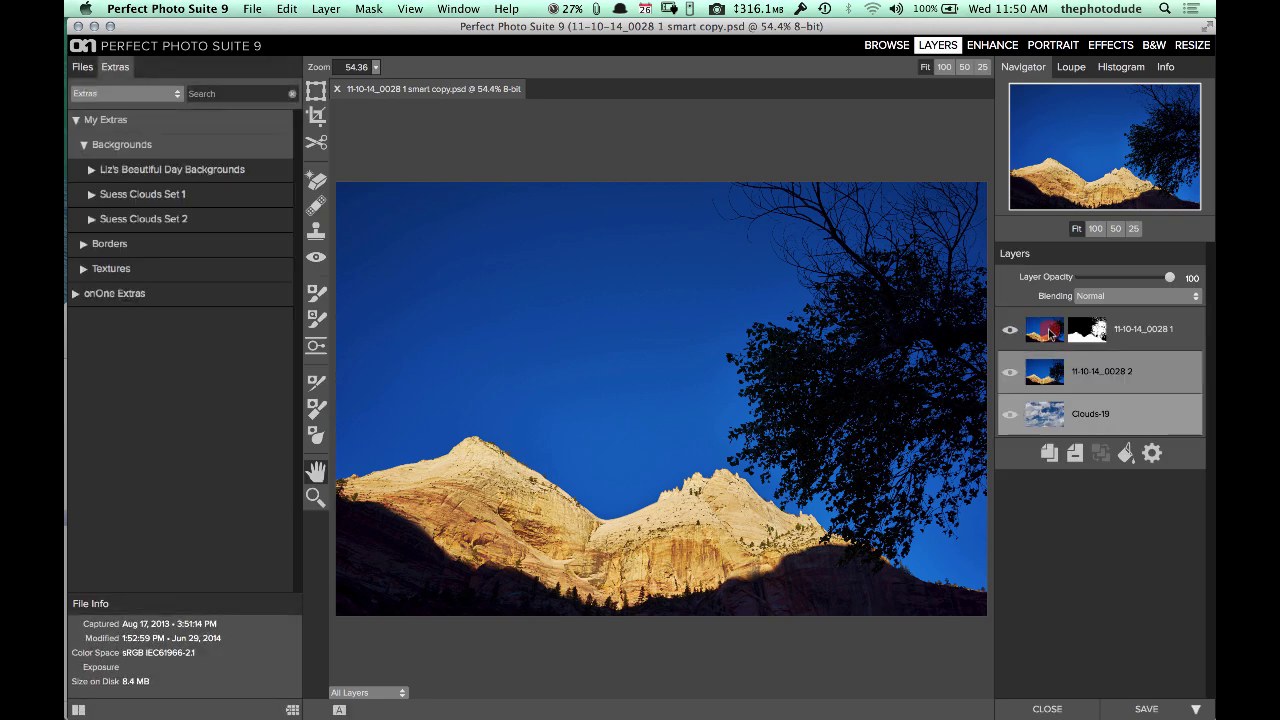
Move the unmasked original photo layer to the top of the layer stack and hide it to compare with the clouds.
click(1051, 326)
drag(1053, 350, 1056, 385)
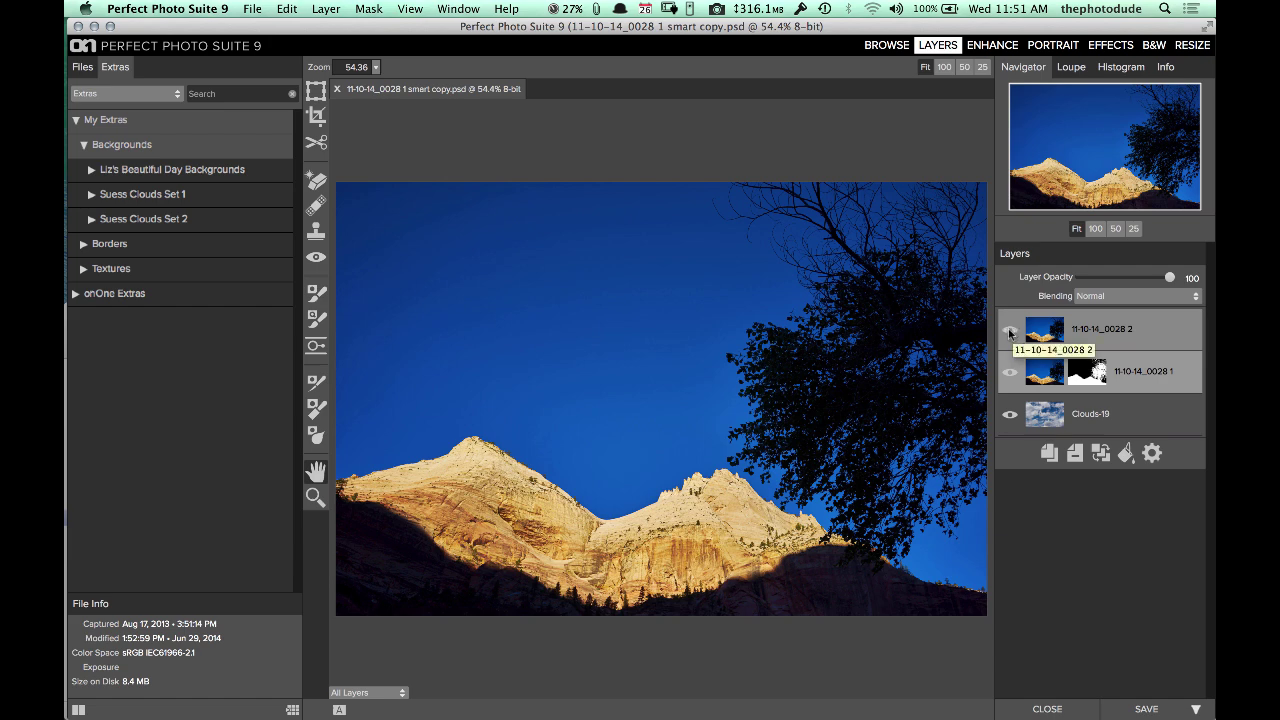
click(1009, 332)
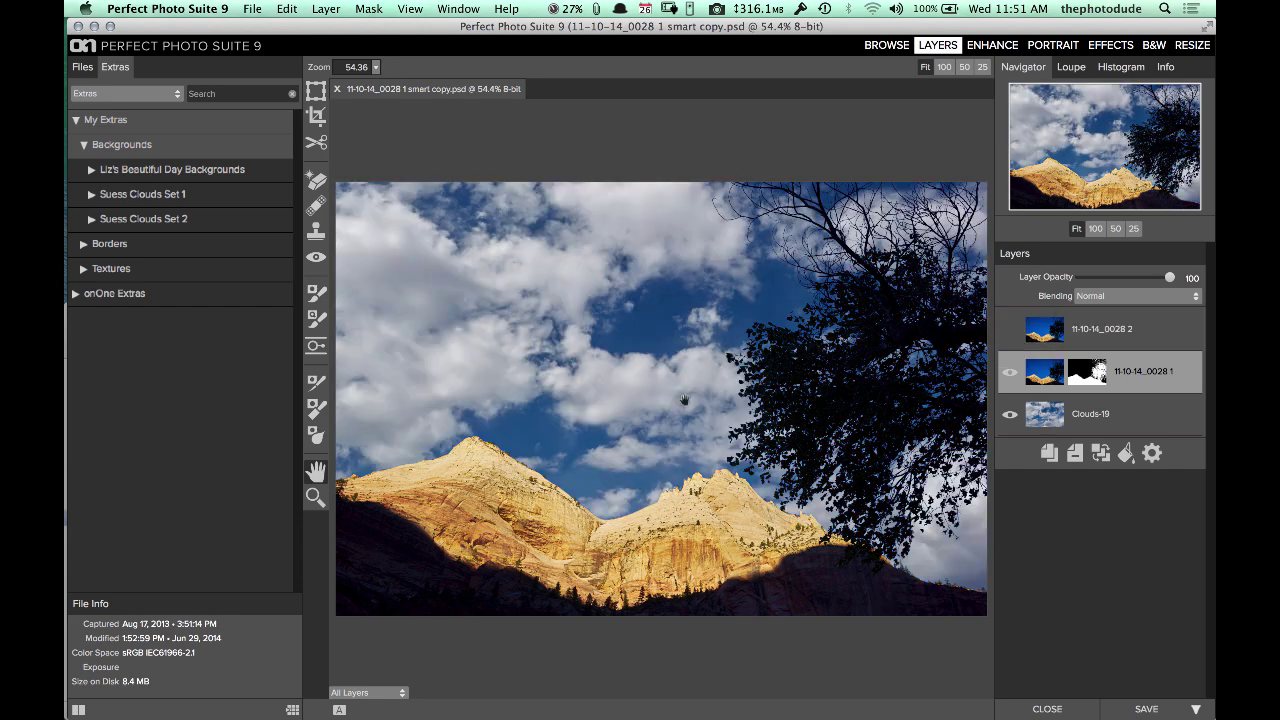
Open the Clouds-19 layer in Enhance and set Blacks to 8, Contrast to 13 and Vibrance to 11.
click(1052, 424)
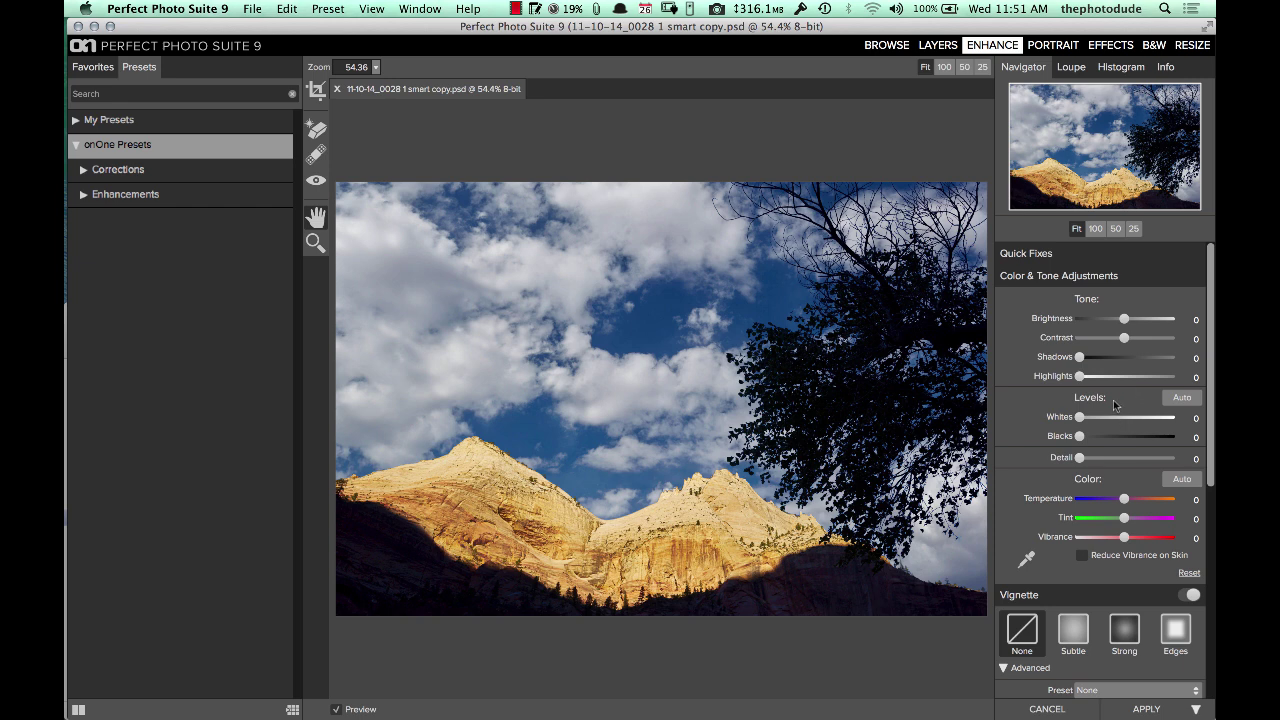
click(1096, 440)
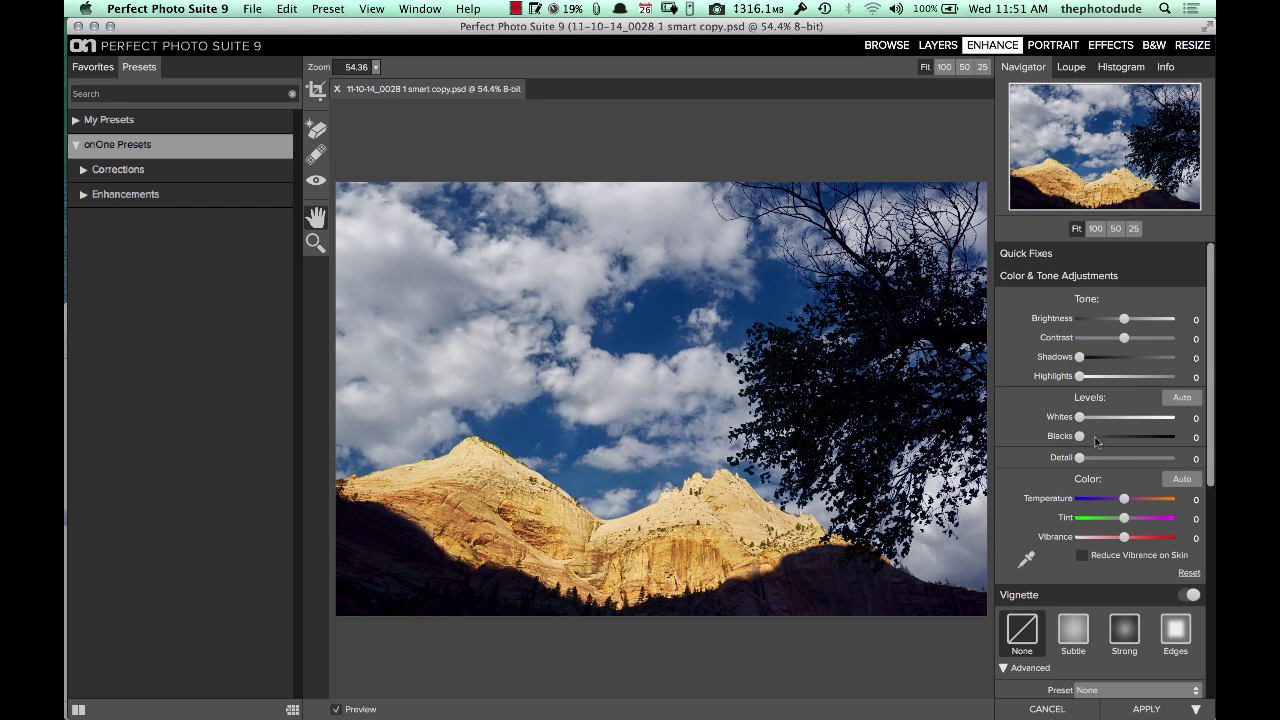
drag(1096, 438, 1093, 438)
click(1125, 339)
click(1127, 541)
drag(1133, 540, 1130, 539)
drag(1133, 340, 1137, 345)
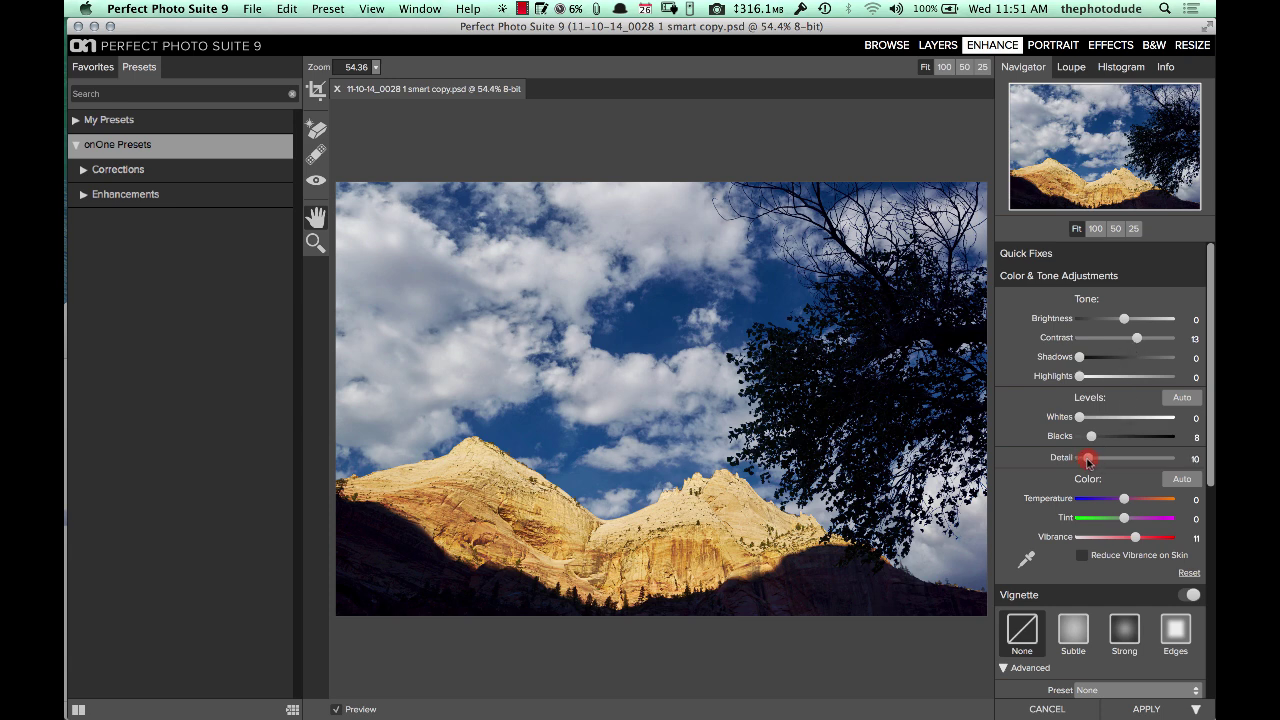
Increase the cloud layer's Detail, compare it with the unadjusted preview, and apply the enhancement.
drag(1090, 461, 1091, 463)
click(337, 709)
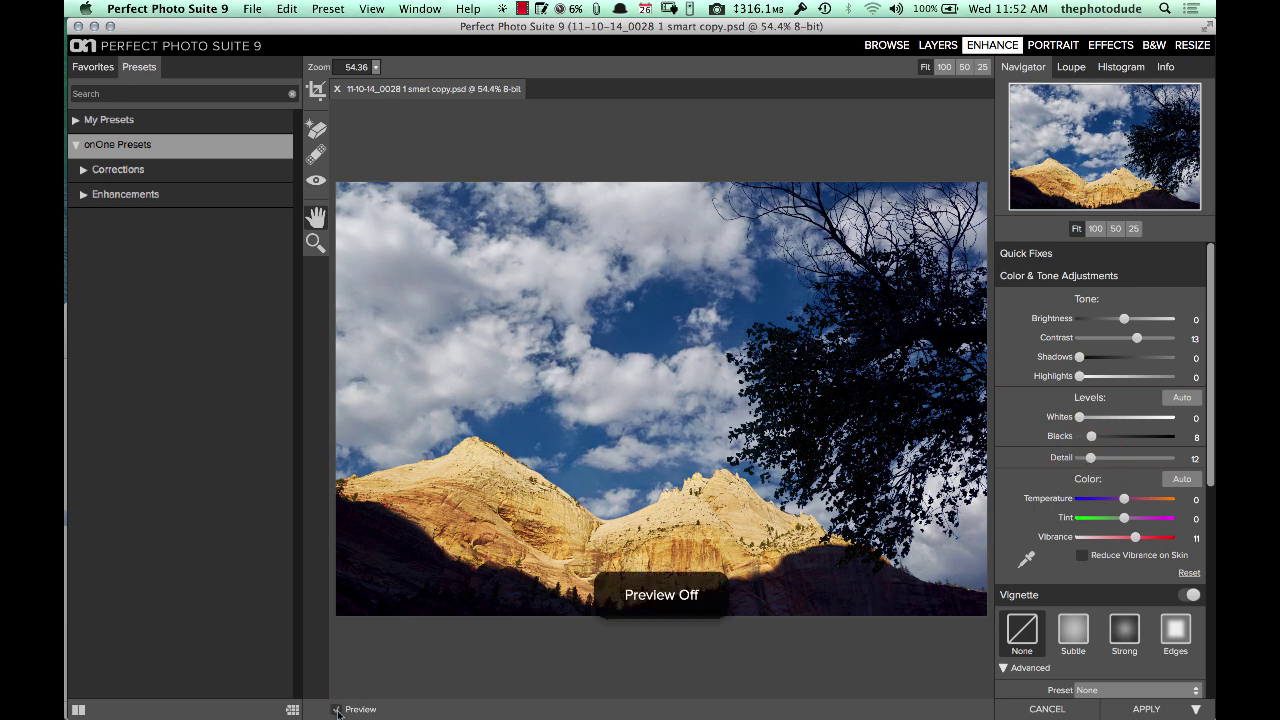
click(338, 709)
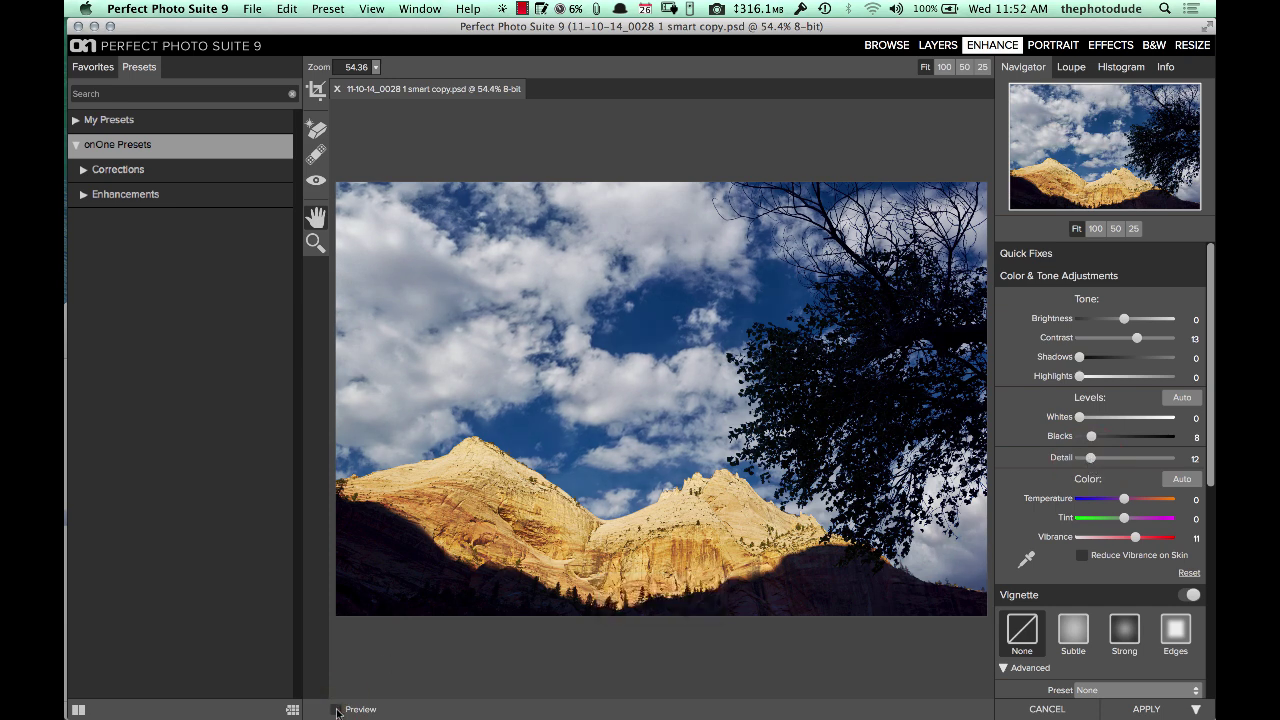
drag(1091, 460, 1114, 465)
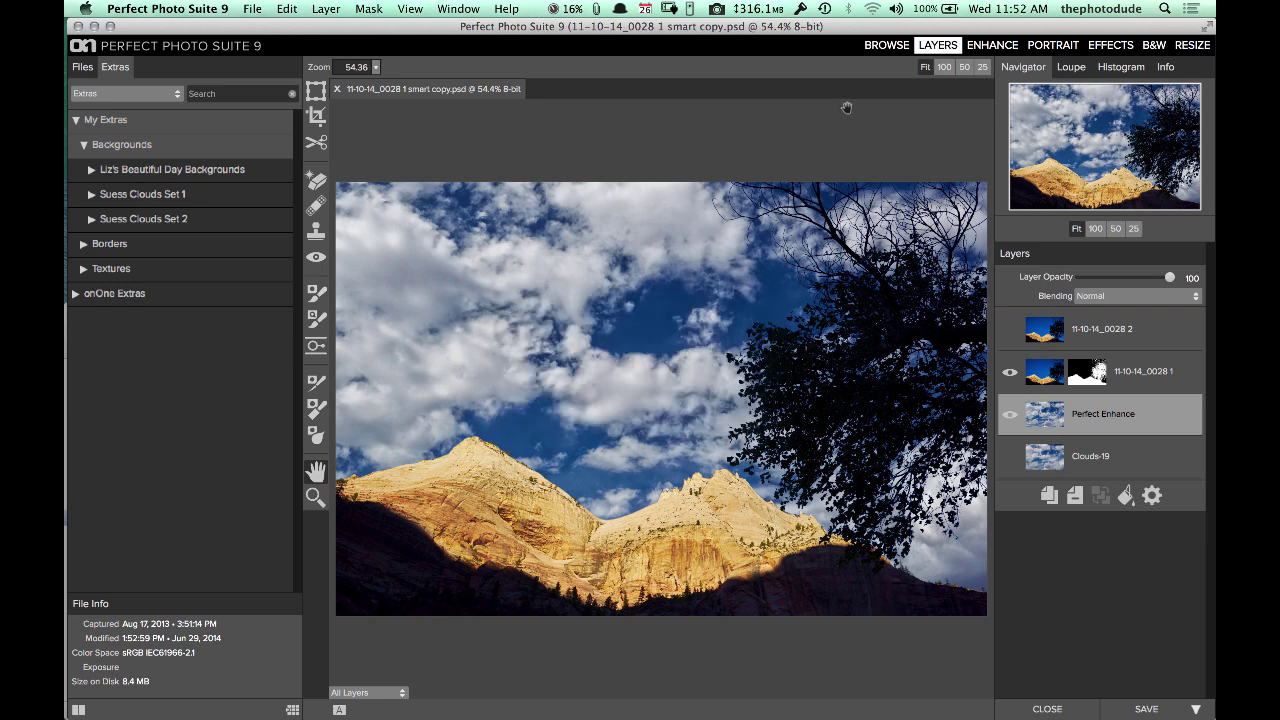
Close the finished composite and open an editable Photoshop-format copy of 11-13-14_0186.tif in Layers.
click(1045, 708)
click(884, 46)
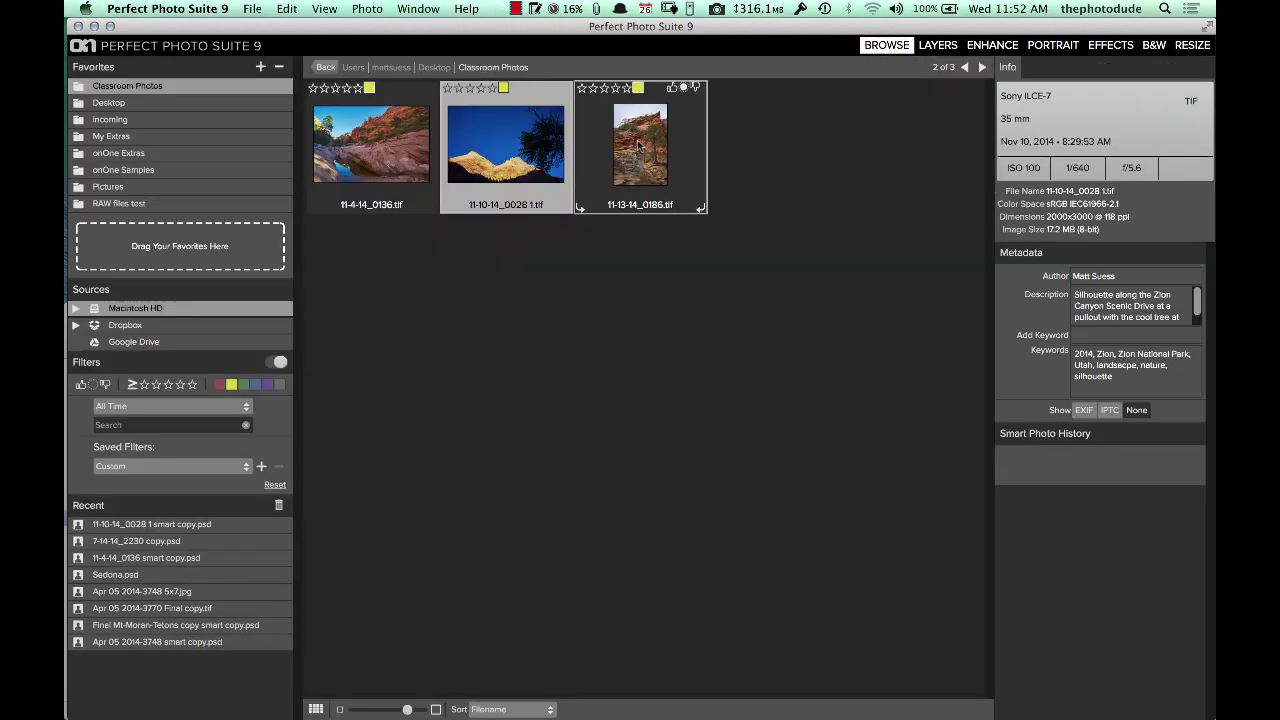
click(637, 142)
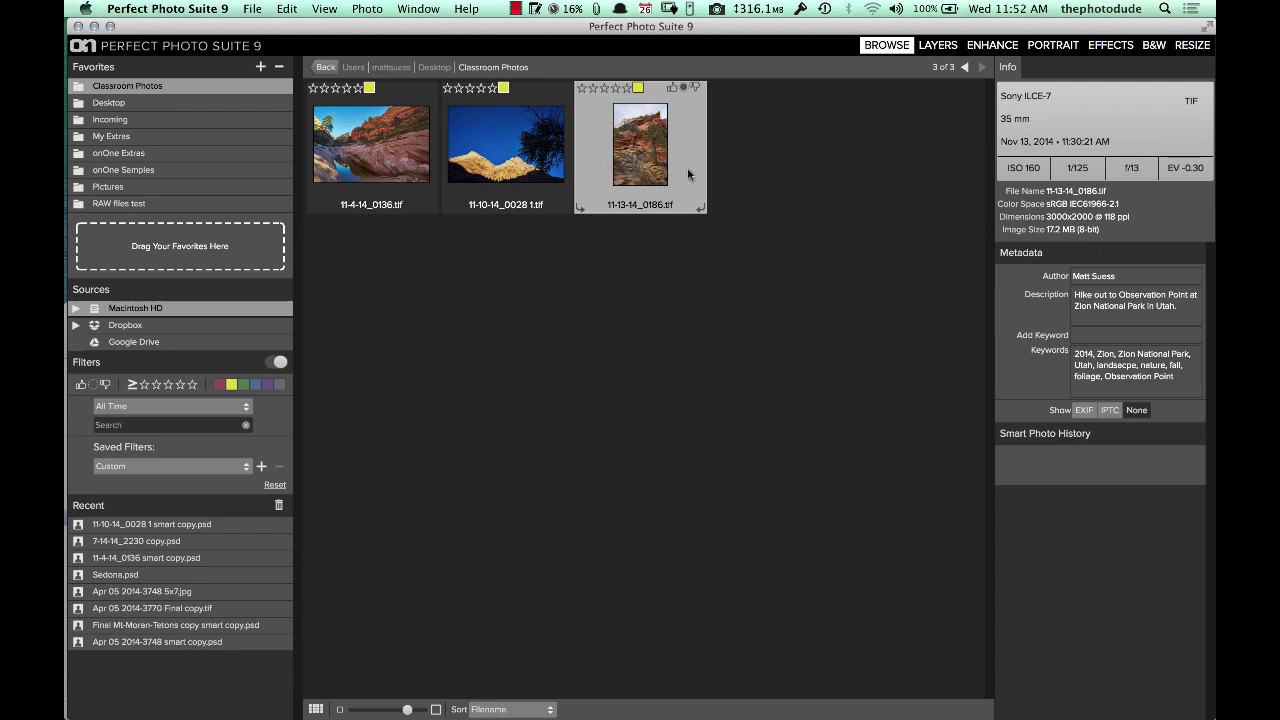
click(937, 46)
click(509, 232)
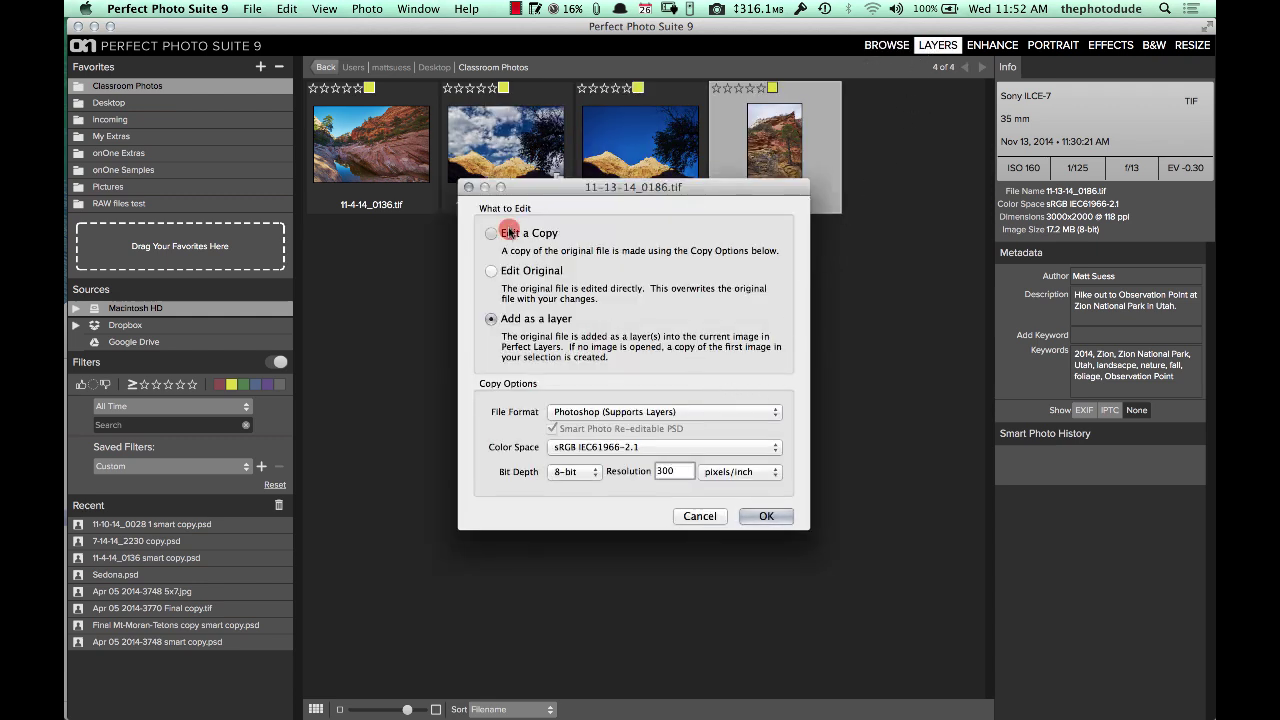
click(766, 516)
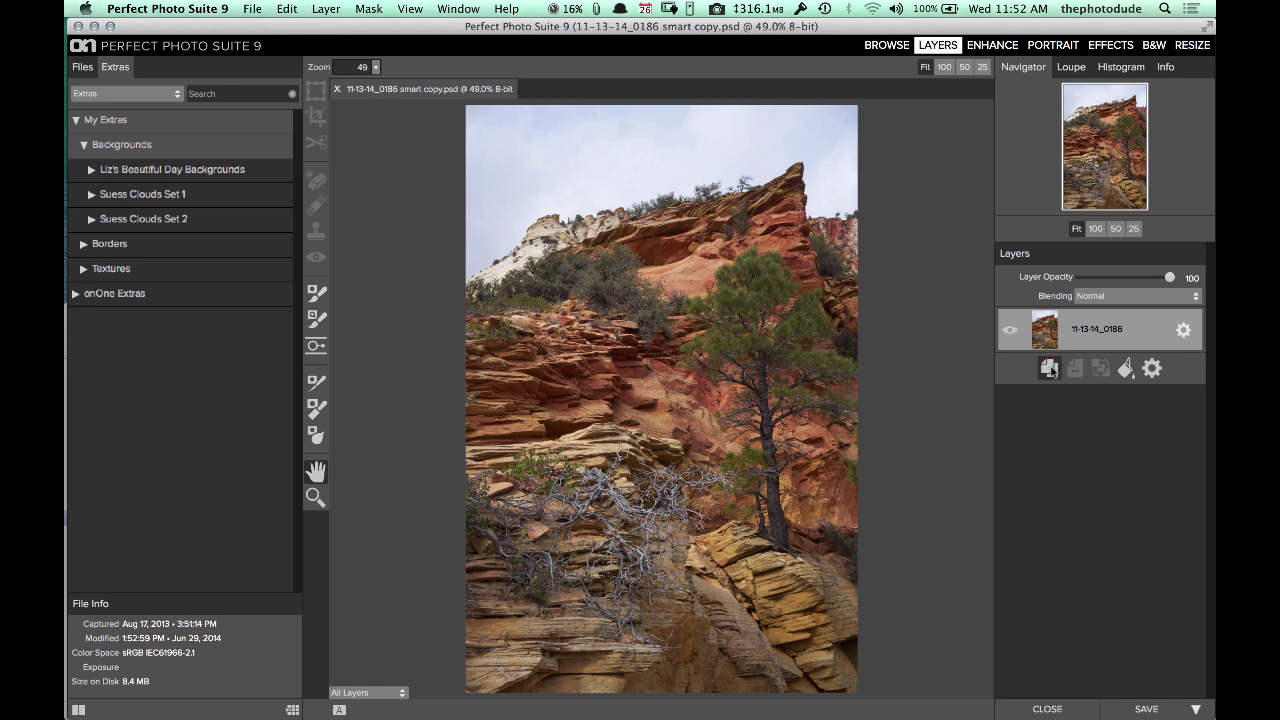
Duplicate the cliff photo layer and add Clouds-07.jpg from Suess Clouds Set 1 as a layer.
click(1049, 368)
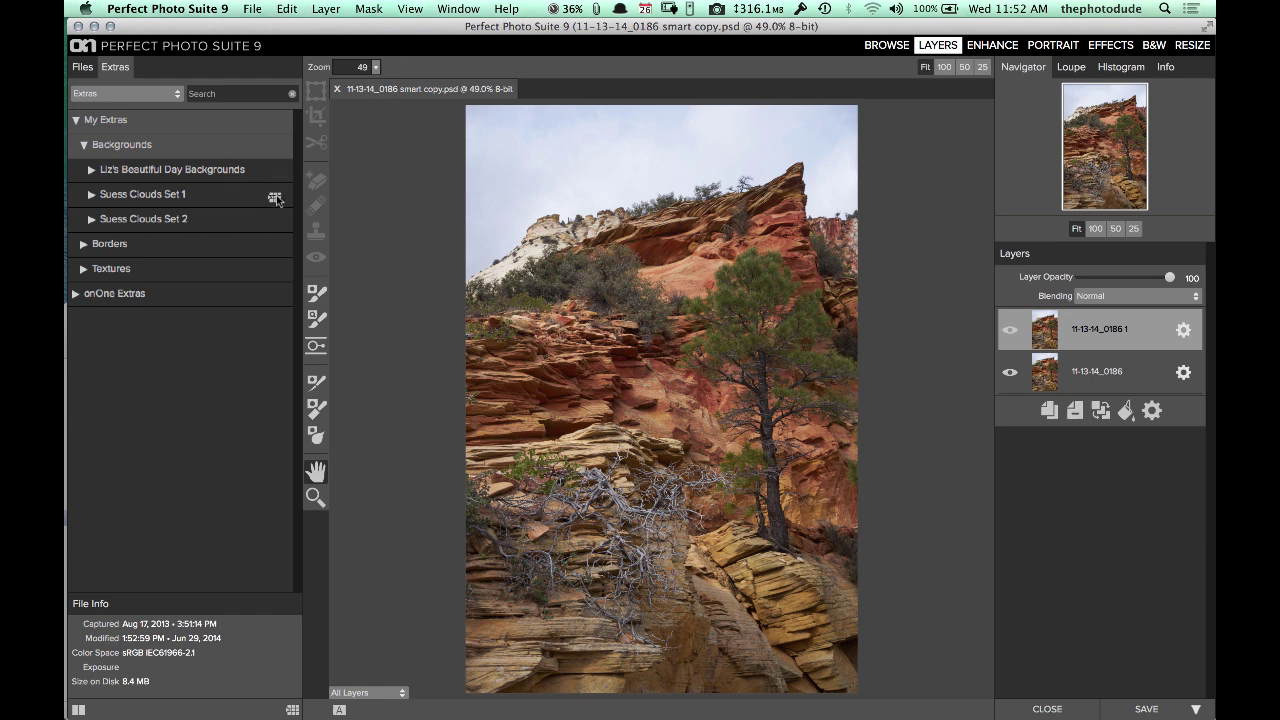
click(275, 198)
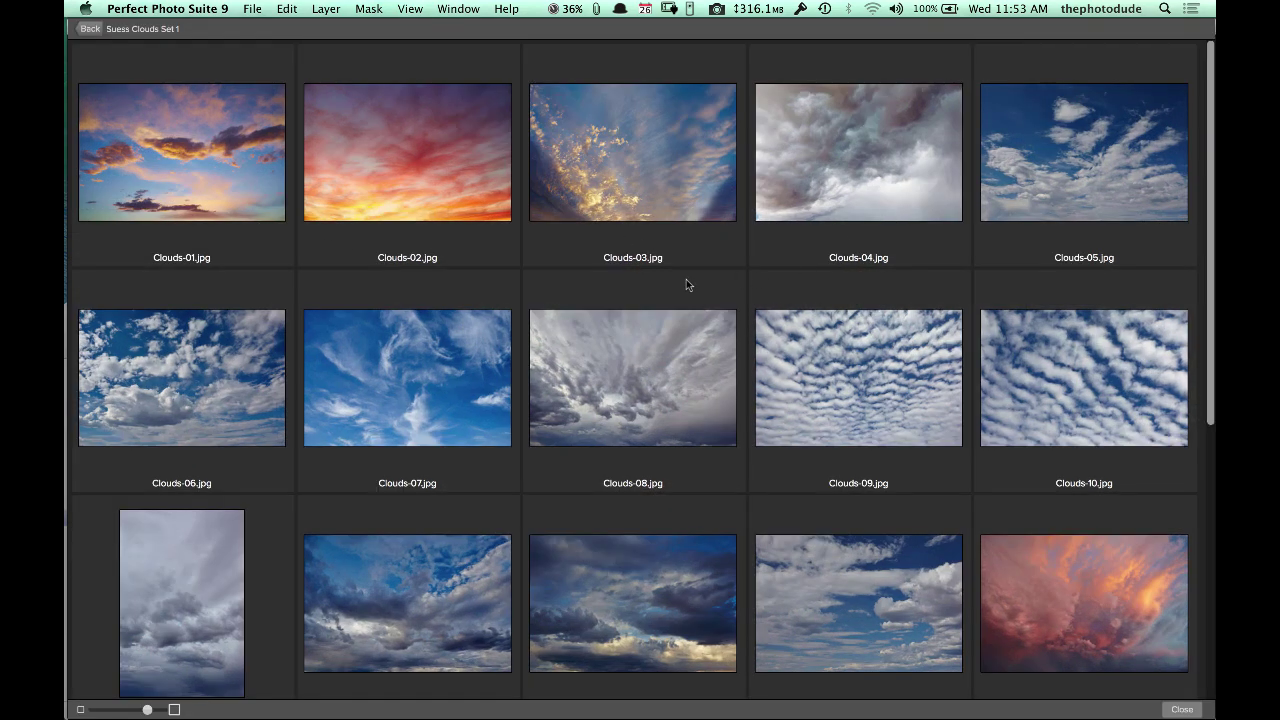
drag(1209, 178, 1084, 238)
click(430, 275)
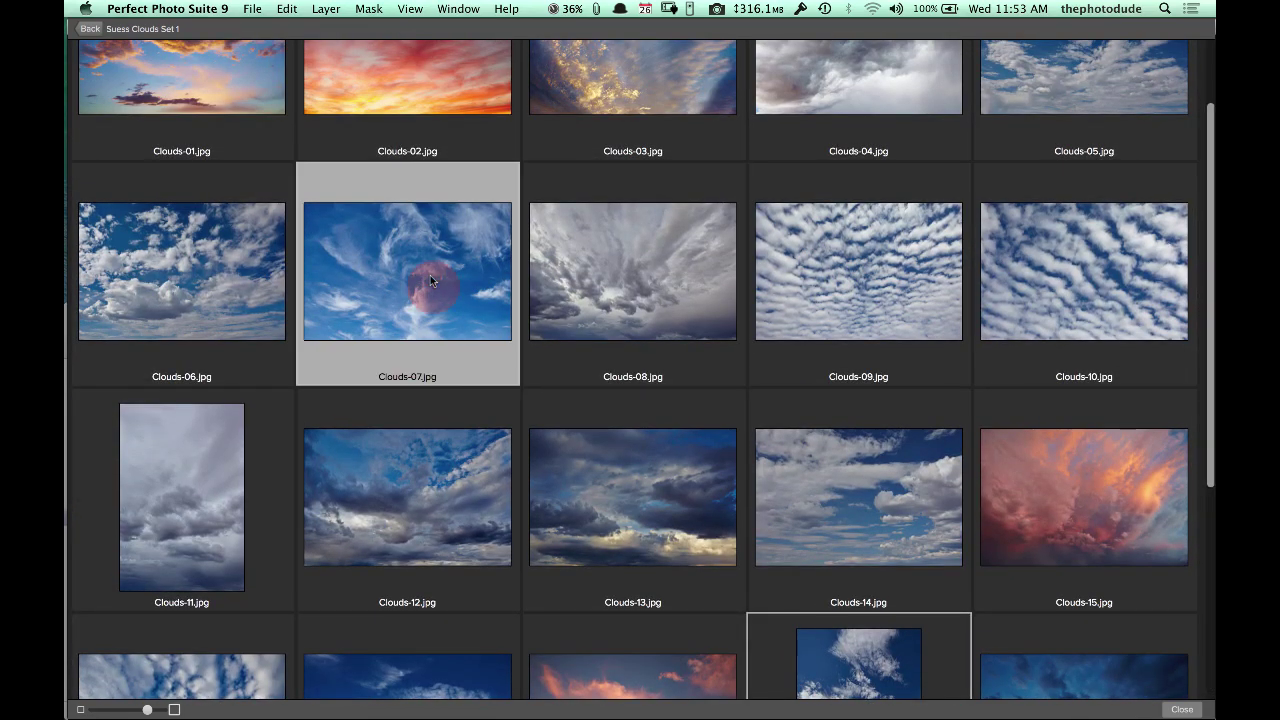
double_click(427, 280)
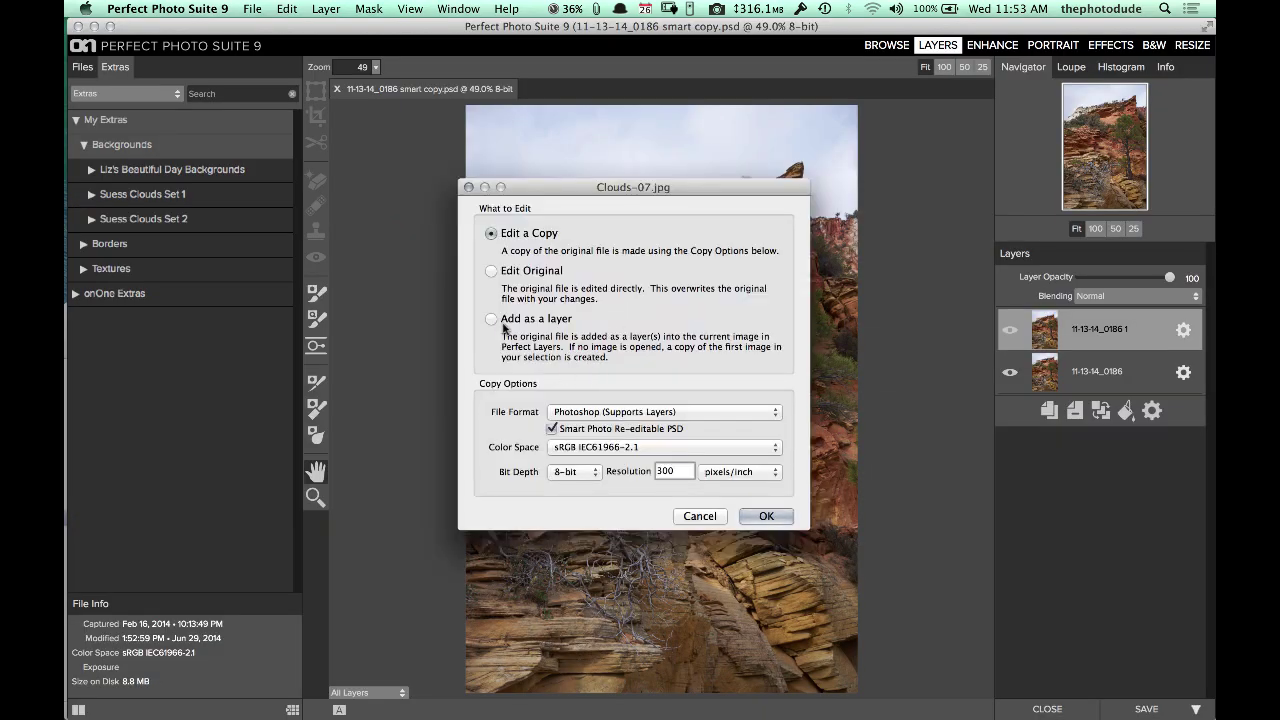
click(502, 319)
click(777, 515)
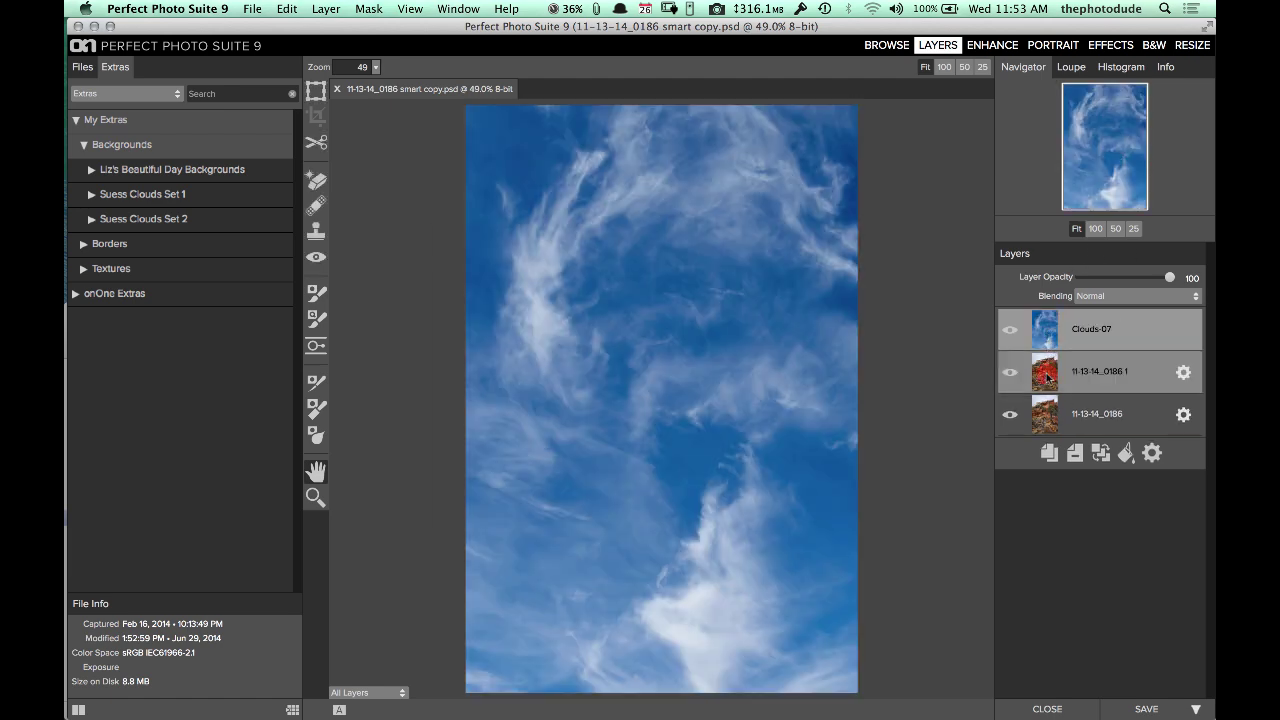
Move the duplicated cliff layer above Clouds-07 and paint out its pale sky with the Quick Mask brush.
click(1048, 379)
drag(1046, 377, 1050, 332)
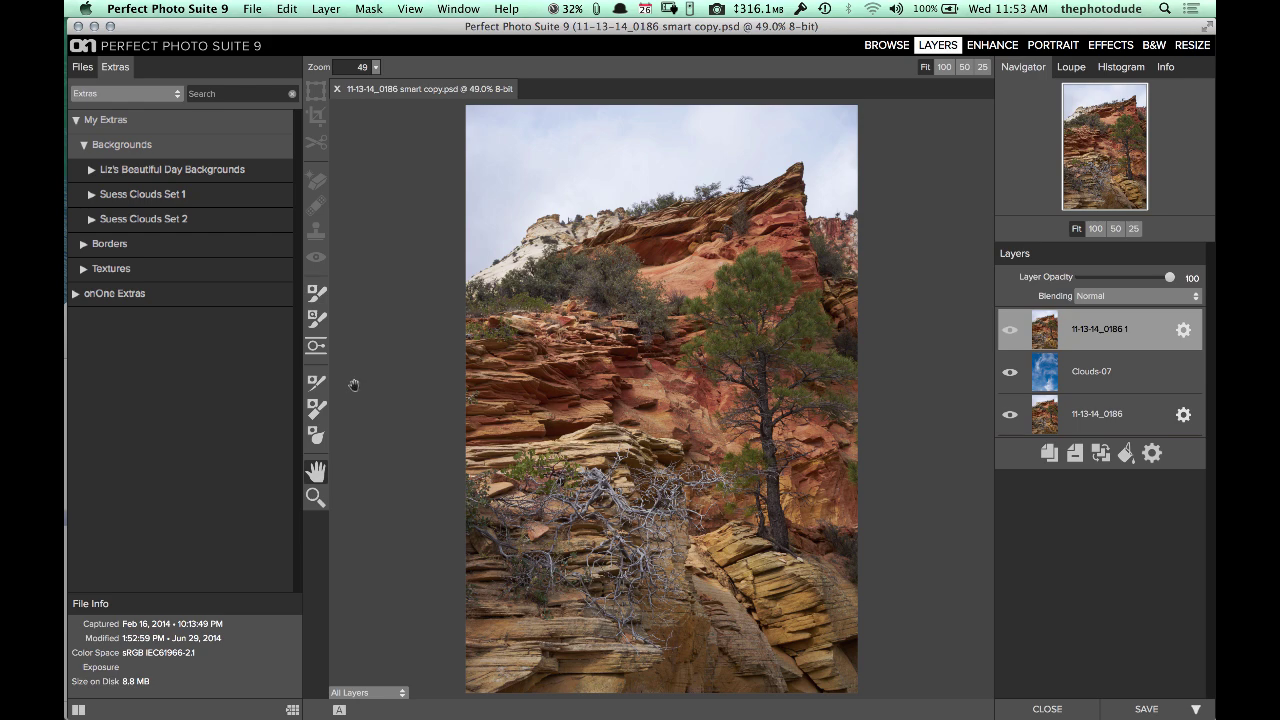
click(314, 320)
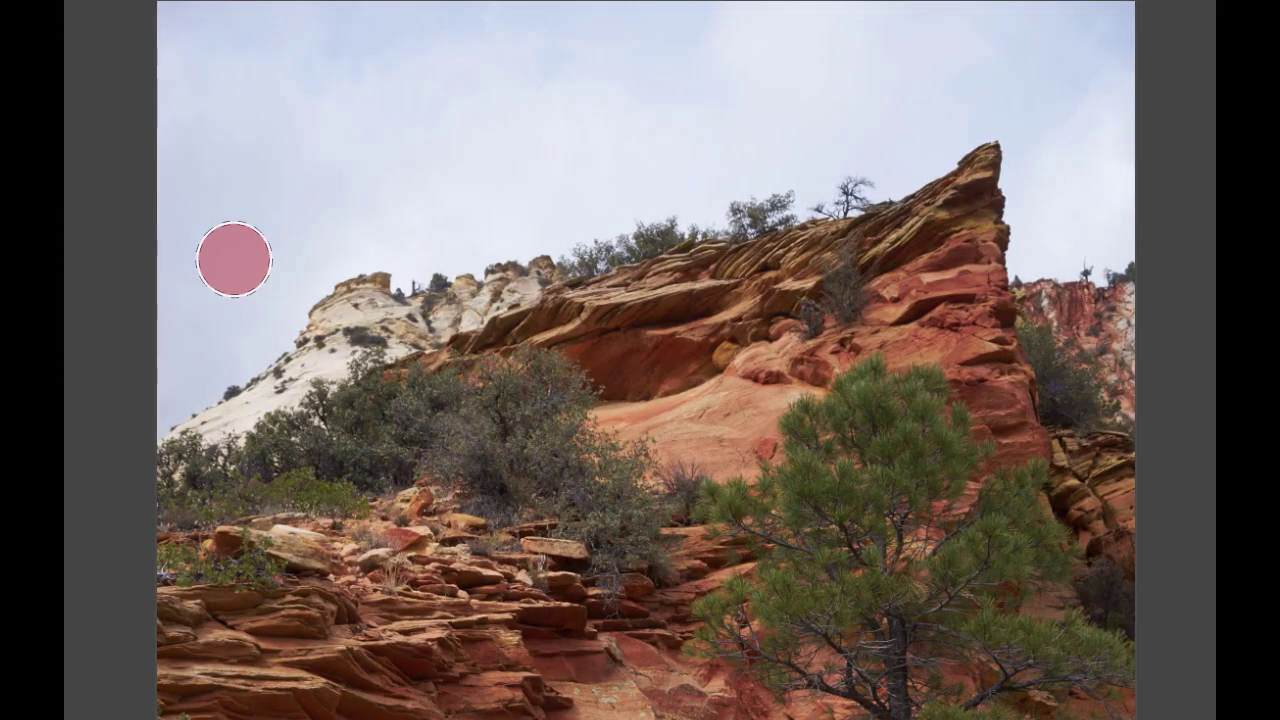
mouse_move(214, 318)
mouse_down()
mouse_move(234, 252)
mouse_move(340, 99)
mouse_move(423, 150)
mouse_move(472, 220)
mouse_move(623, 39)
mouse_move(737, 121)
mouse_move(921, 66)
mouse_move(1084, 46)
mouse_move(1064, 186)
mouse_move(1092, 202)
mouse_up()
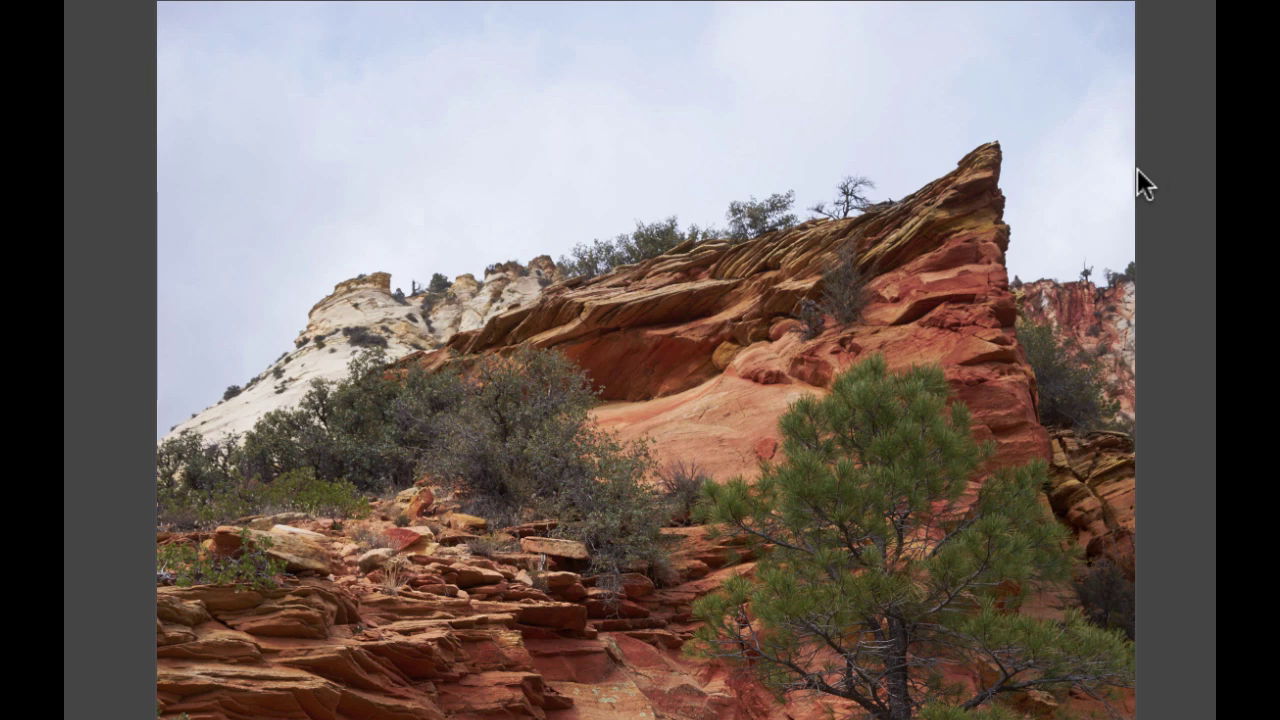
click(1137, 172)
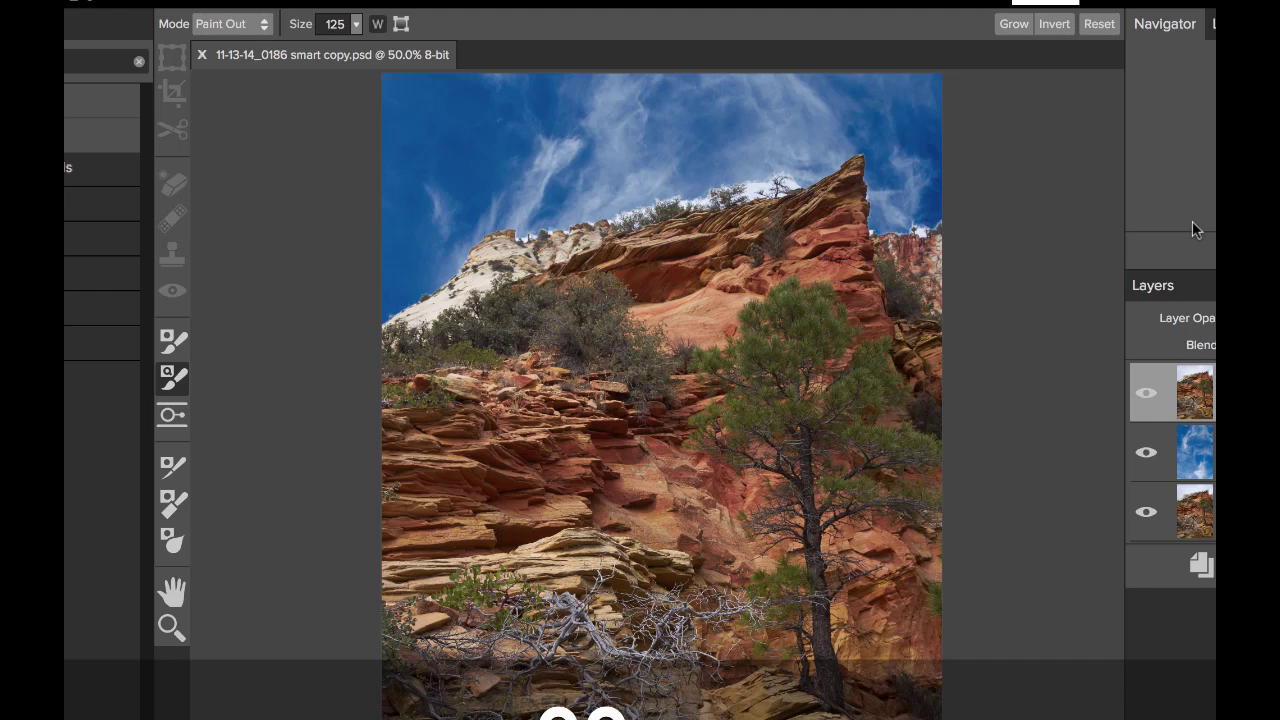
Refine the mask edge along the white rock slope using the Refine brush in Paint Out mode at size 90.
key(super+equal)
key(super+equal)
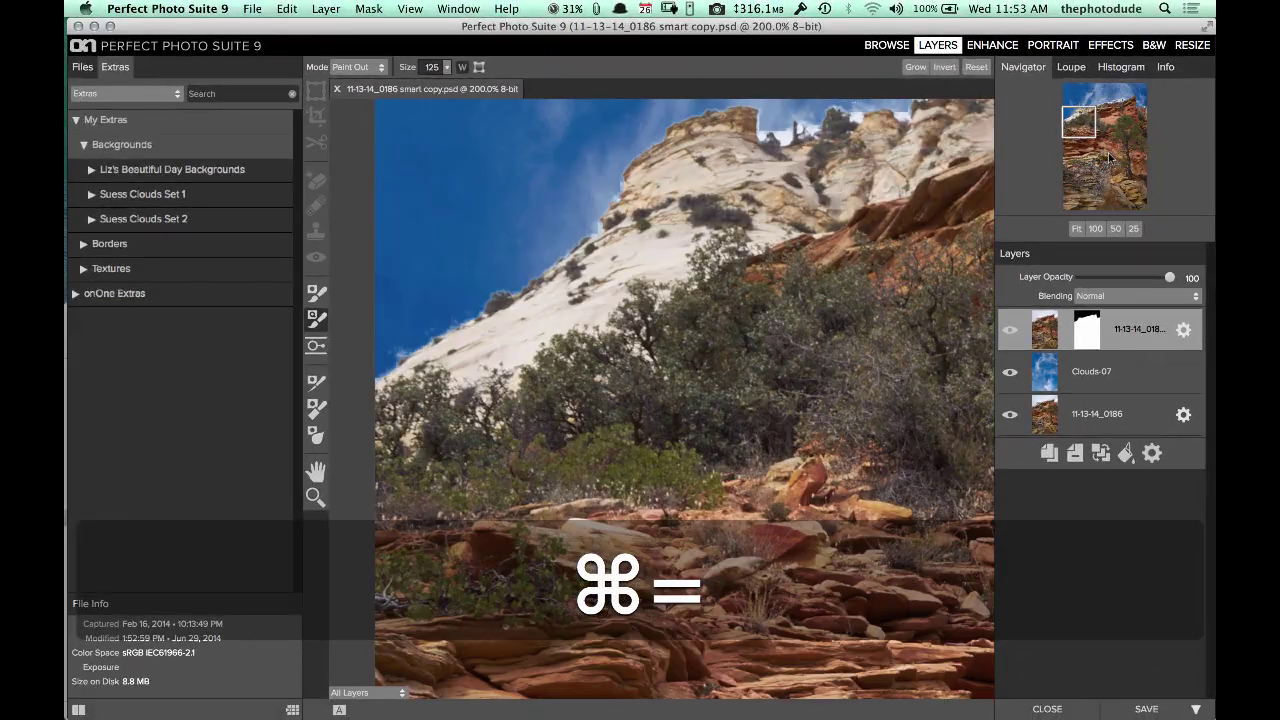
drag(1073, 137, 1068, 124)
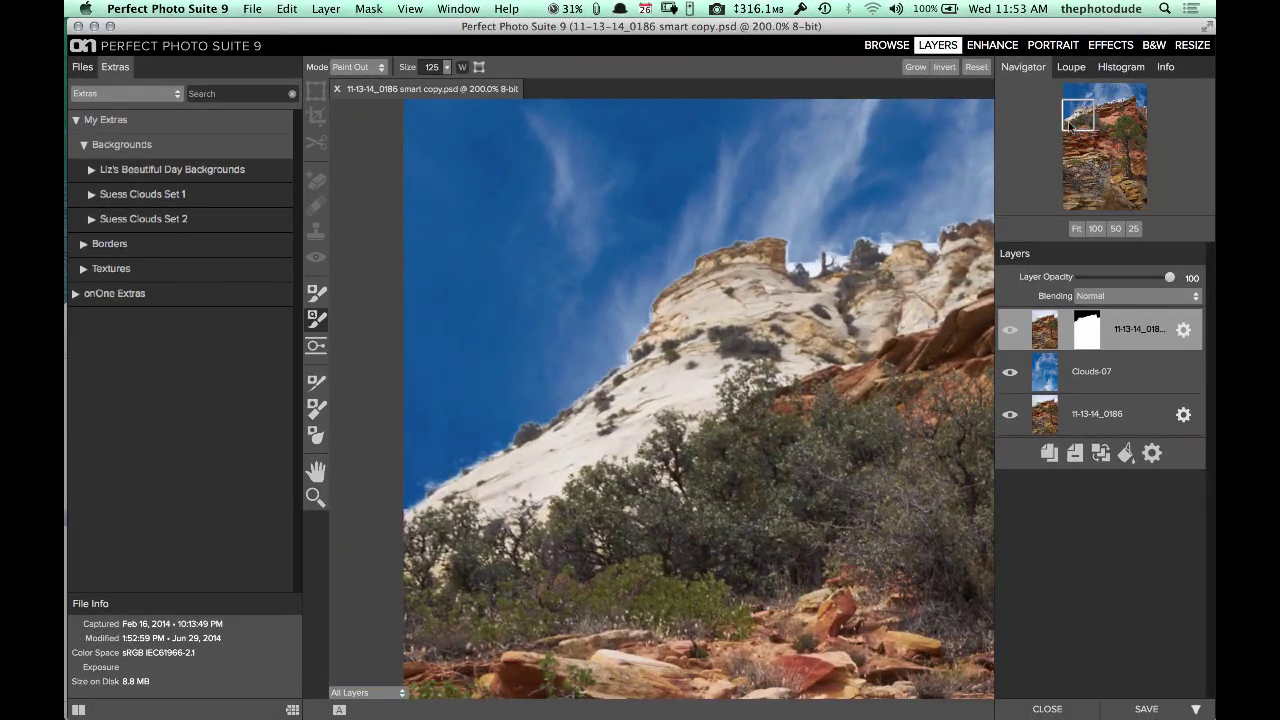
click(316, 383)
key(bracketleft)
key(bracketleft)
key(bracketleft)
key(bracketleft)
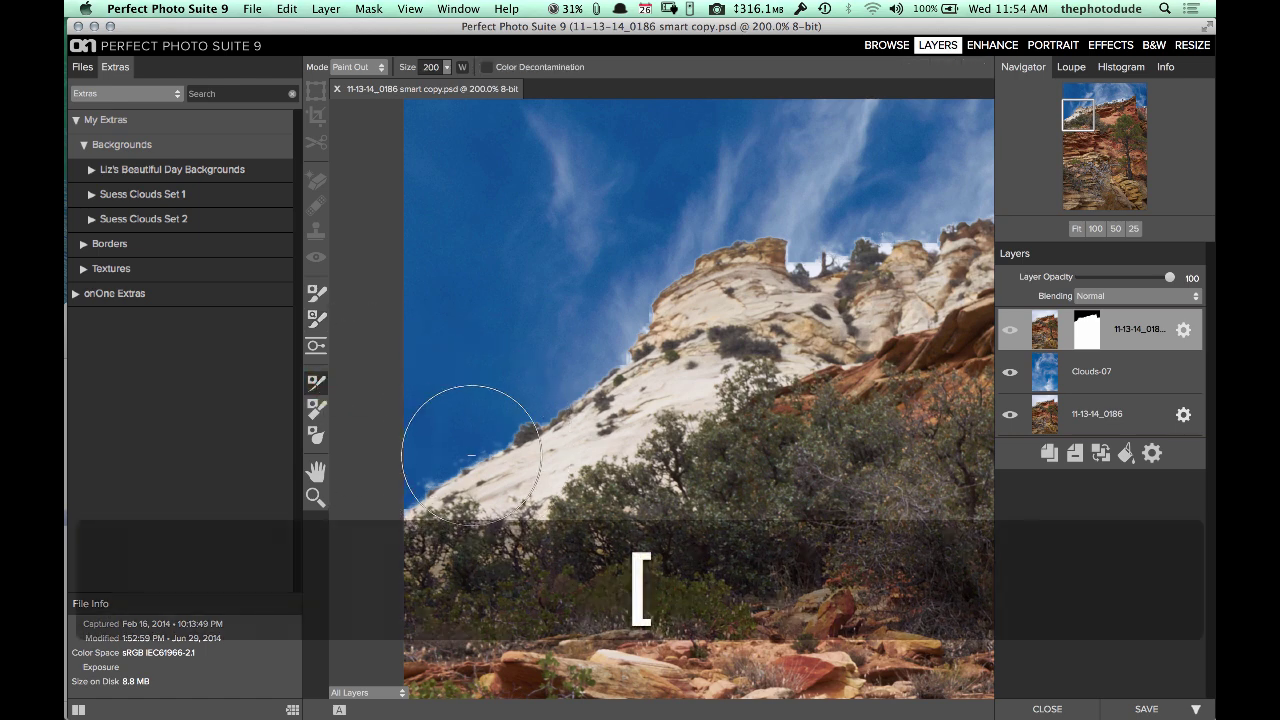
mouse_move(443, 429)
mouse_down()
mouse_move(449, 457)
mouse_move(429, 480)
mouse_move(591, 363)
mouse_move(686, 272)
mouse_move(760, 228)
mouse_move(782, 236)
mouse_up()
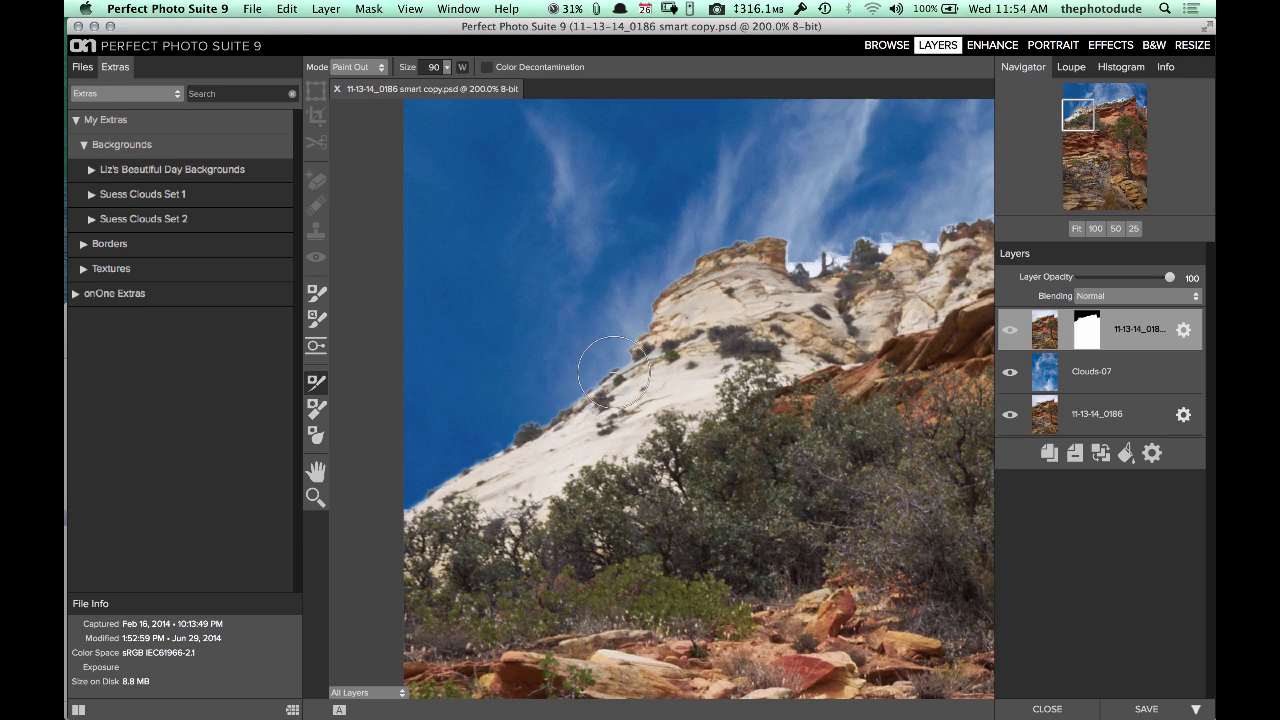
Refine the mask edge along the white rock knobs and small shrubs beside the red cliff.
drag(1085, 122, 1104, 116)
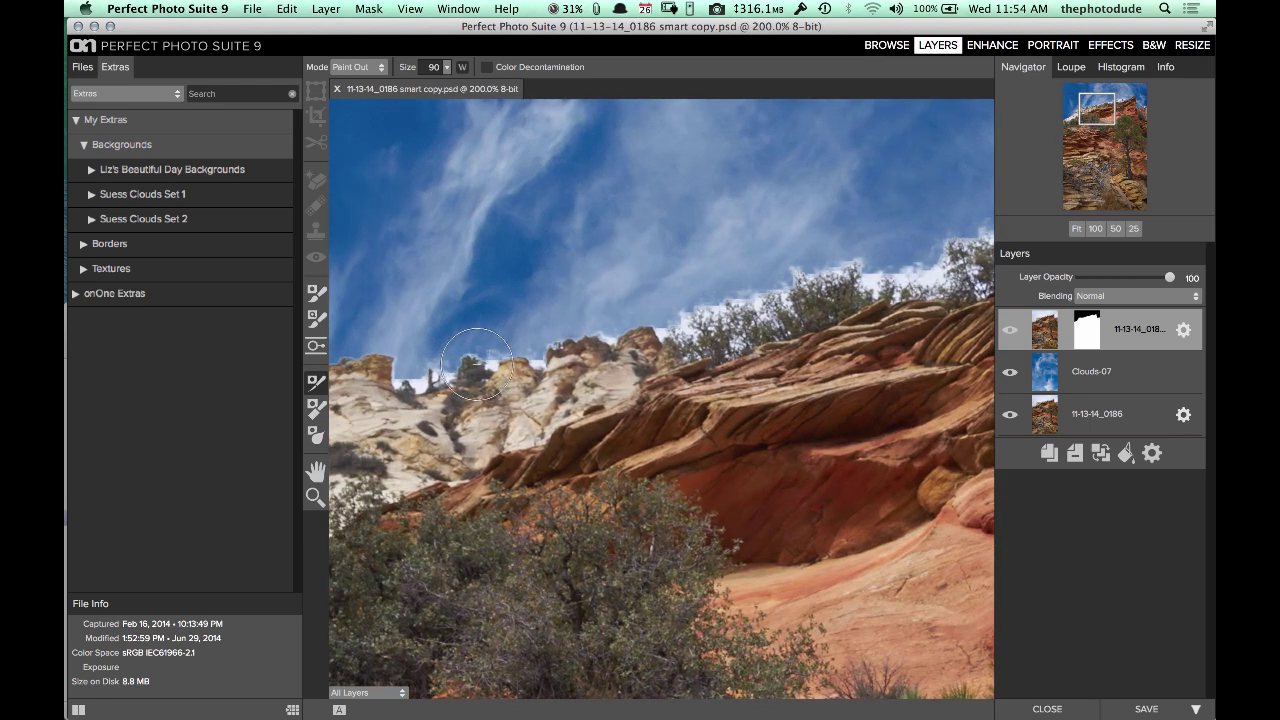
mouse_move(412, 366)
mouse_down()
mouse_move(546, 366)
mouse_move(600, 350)
mouse_up()
mouse_move(392, 368)
mouse_down()
mouse_move(483, 352)
mouse_move(583, 360)
mouse_move(638, 303)
mouse_up()
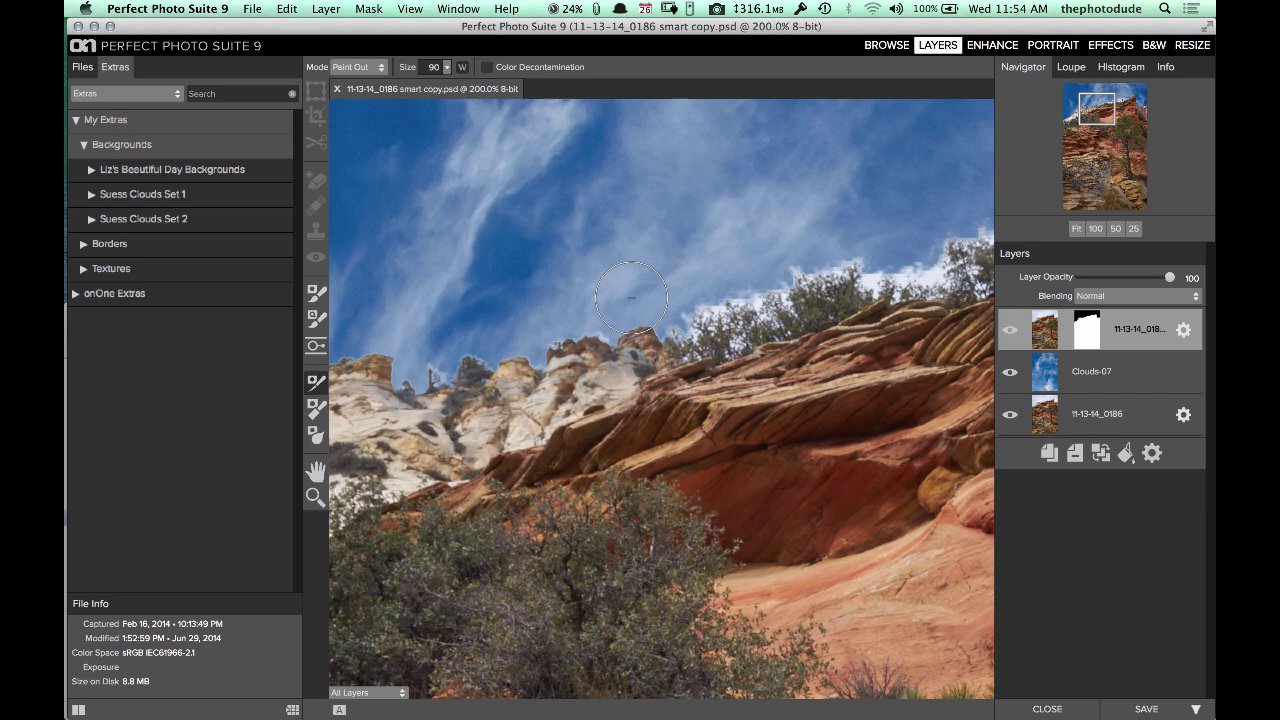
mouse_move(440, 362)
mouse_down()
mouse_move(661, 324)
mouse_move(662, 282)
mouse_up()
Refine the mask around the bushes and bare tree on top of the red cliff to remove the white sky.
drag(1103, 120, 1112, 113)
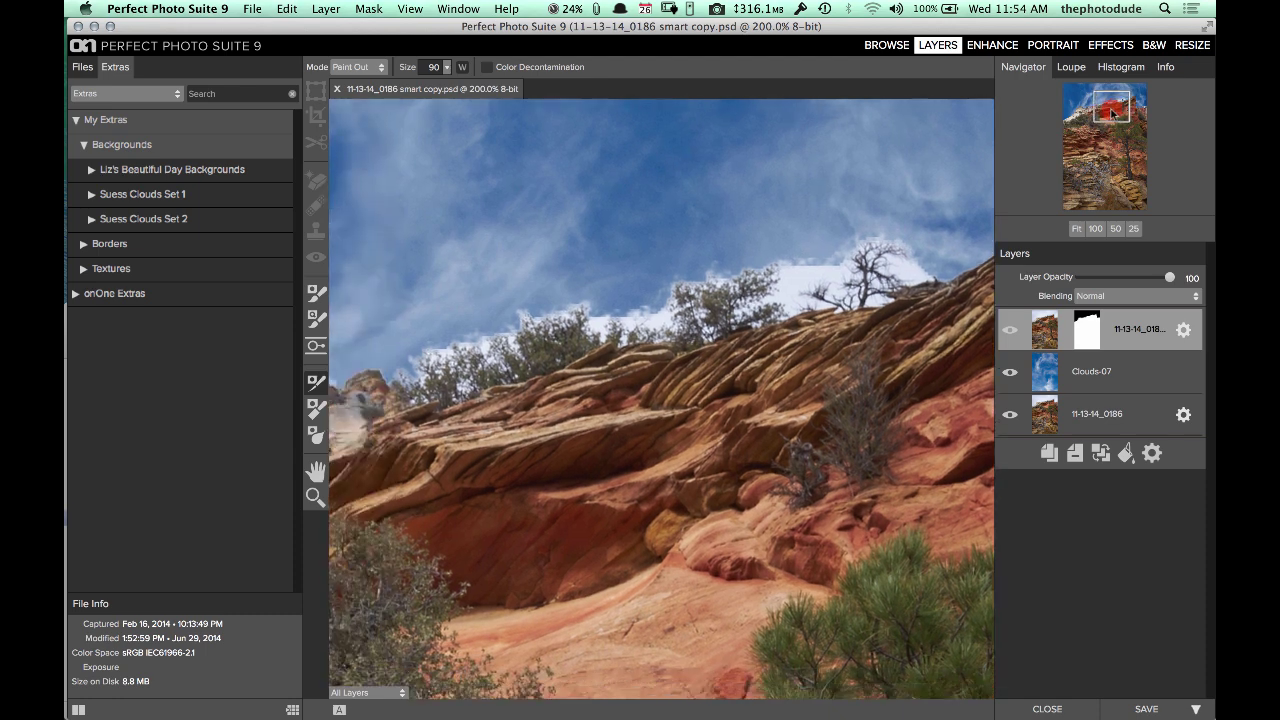
mouse_move(910, 260)
mouse_down()
mouse_move(465, 348)
mouse_move(458, 373)
mouse_move(490, 340)
mouse_move(917, 268)
mouse_move(910, 250)
mouse_up()
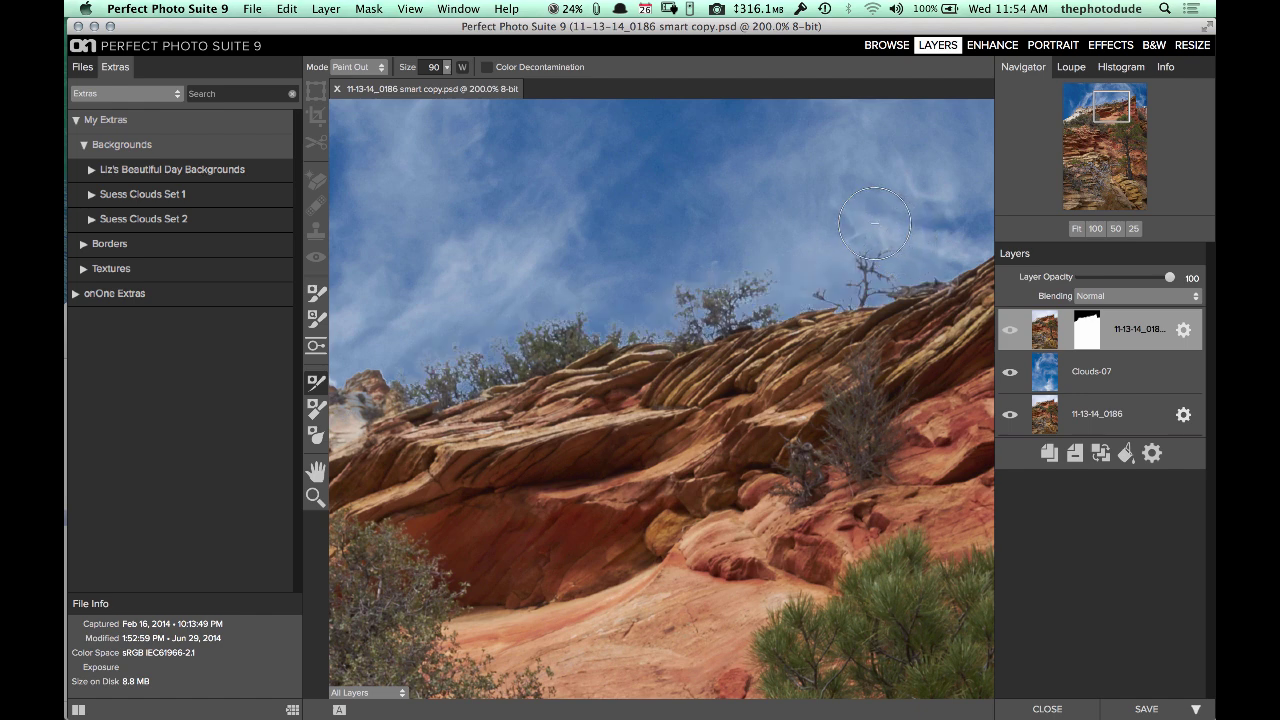
mouse_move(409, 374)
mouse_down()
mouse_move(632, 312)
mouse_move(790, 281)
mouse_move(889, 279)
mouse_move(816, 266)
mouse_move(697, 292)
mouse_move(710, 303)
mouse_move(893, 282)
mouse_move(802, 286)
mouse_move(840, 262)
mouse_up()
Enable Color Decontamination for the Refine brush and repaint the edges of the cliff-top bushes and bare tree.
click(486, 67)
click(770, 394)
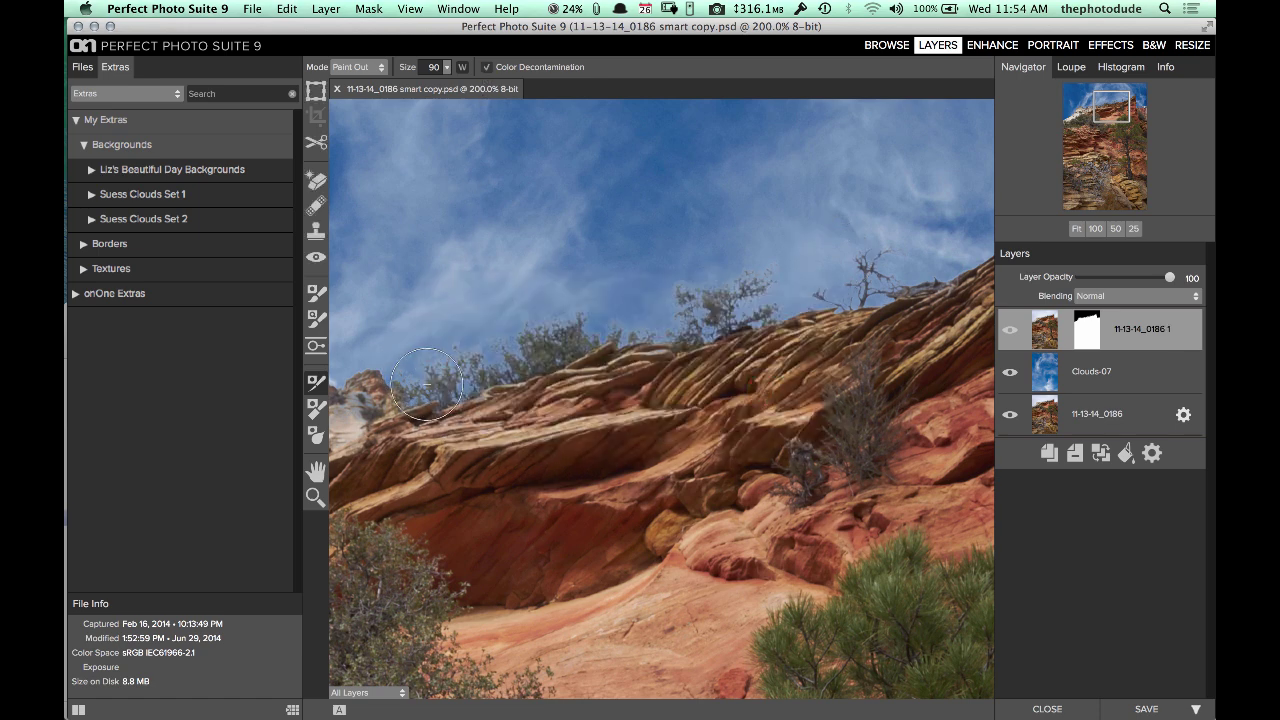
mouse_move(426, 383)
mouse_down()
mouse_move(745, 289)
mouse_move(905, 271)
mouse_move(540, 345)
mouse_up()
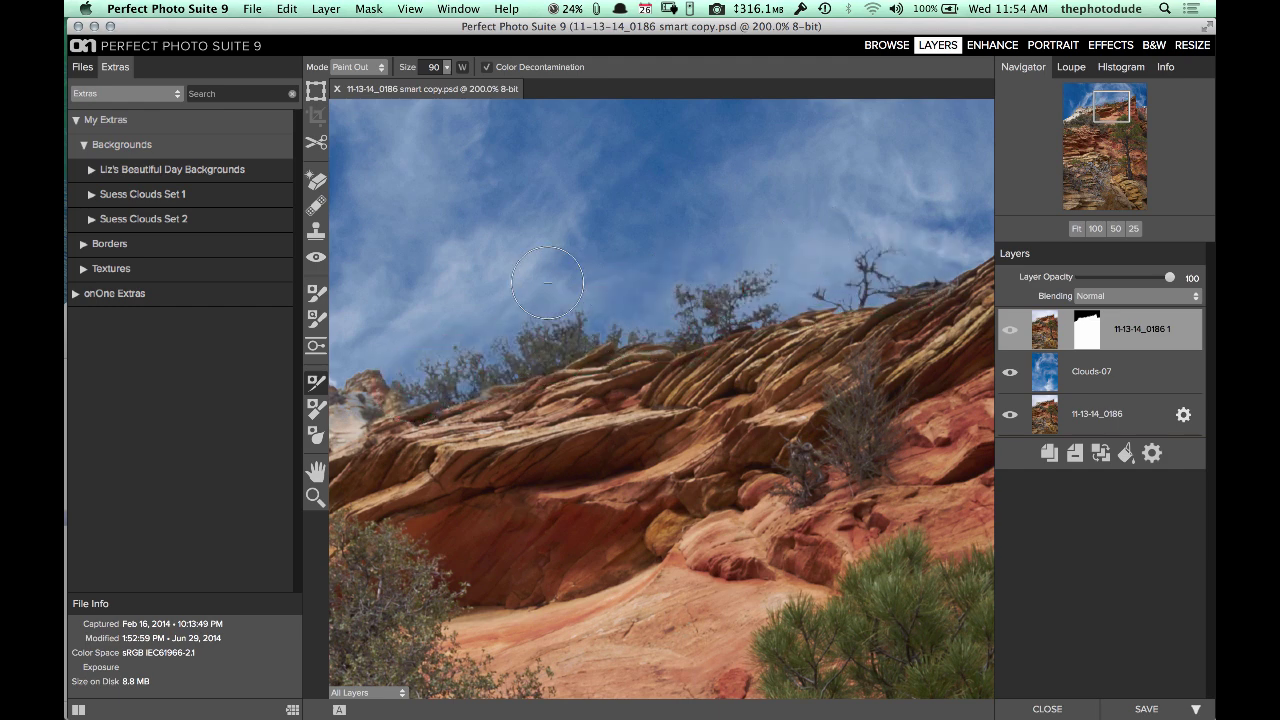
mouse_move(420, 378)
mouse_down()
mouse_move(517, 331)
mouse_move(577, 320)
mouse_move(612, 330)
mouse_move(740, 283)
mouse_move(916, 261)
mouse_up()
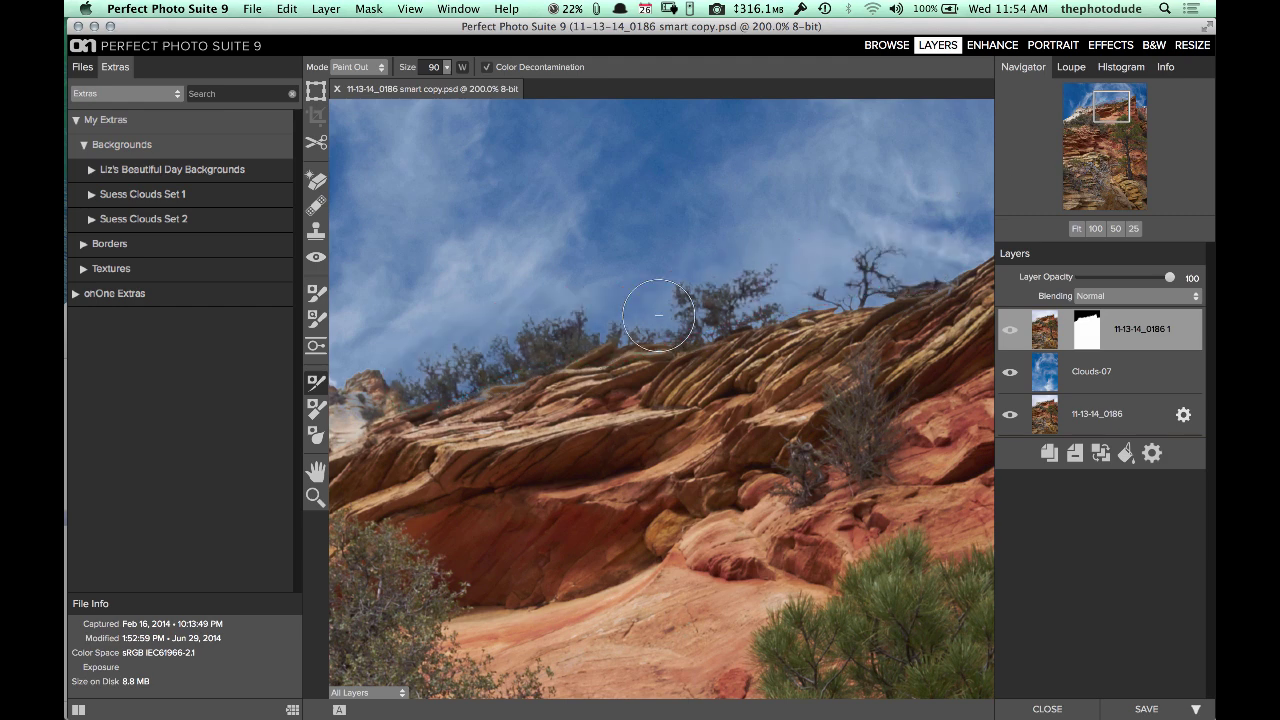
Undo the last refine stroke, then refine the mask along the cliff-top bushes and bare tree, the pointed red peak and the distant ridge.
key(super+z)
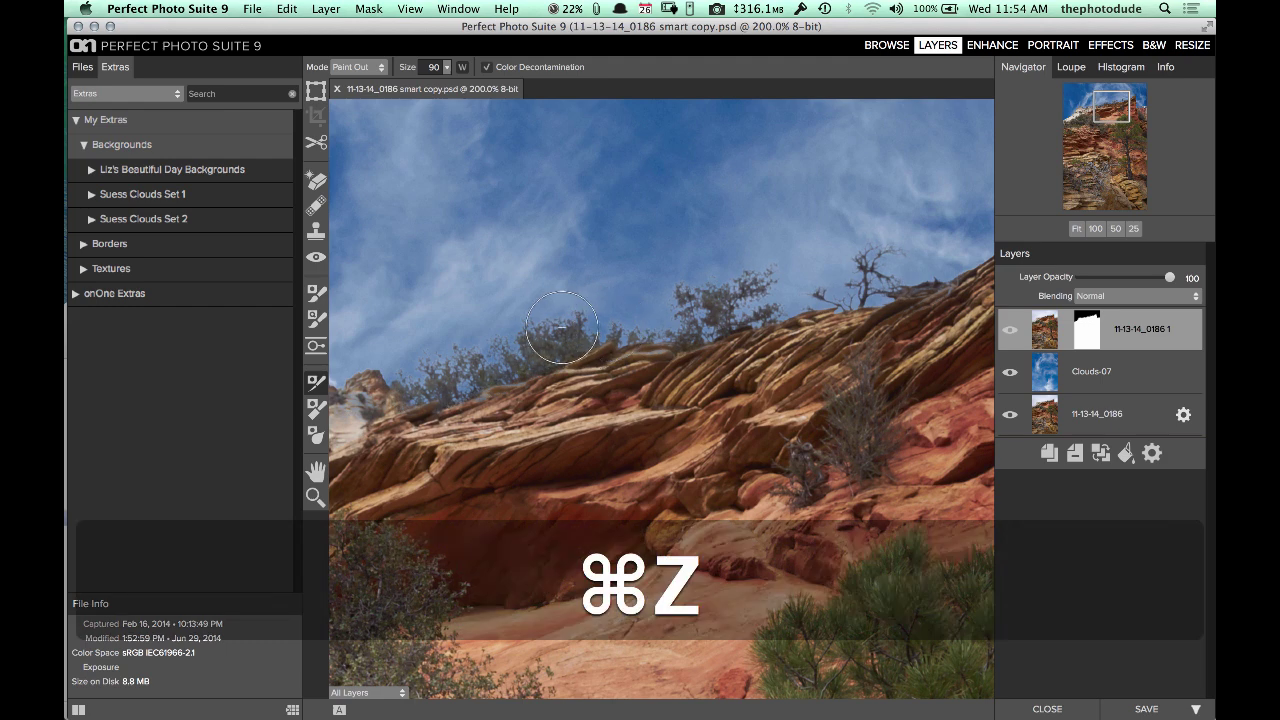
mouse_move(405, 402)
mouse_down()
mouse_move(702, 295)
mouse_move(758, 301)
mouse_move(680, 323)
mouse_move(872, 264)
mouse_up()
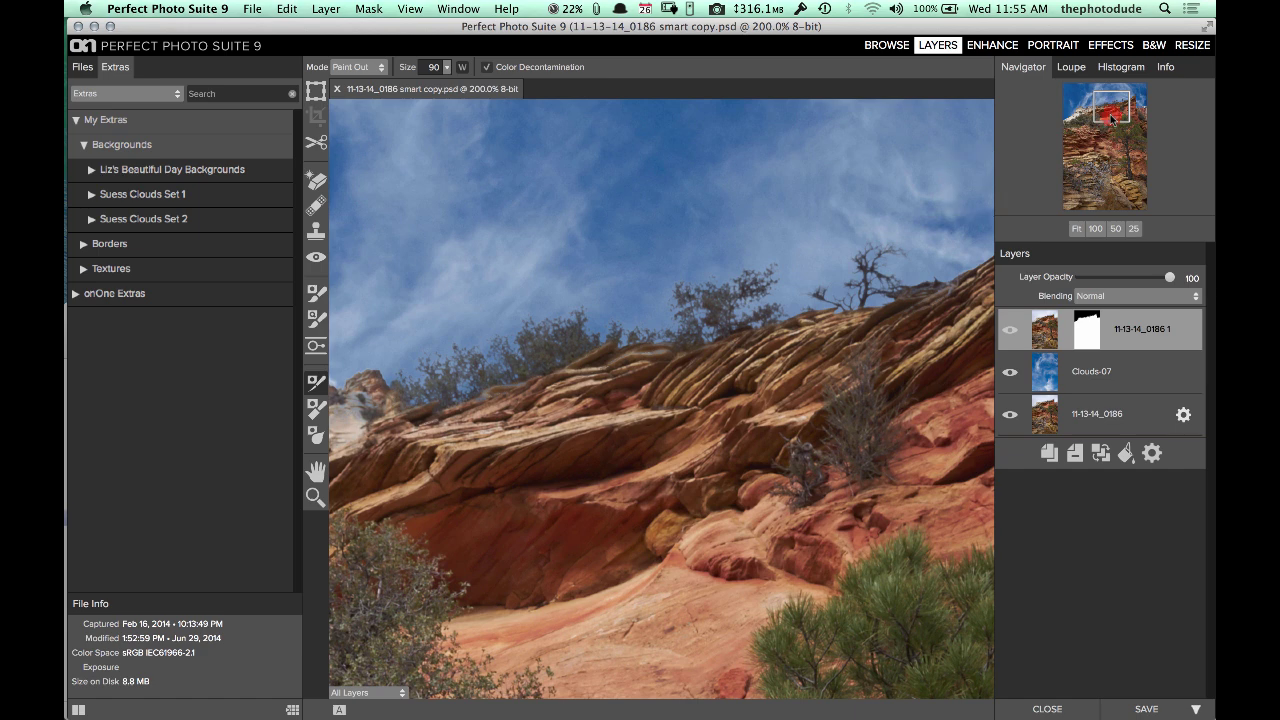
drag(1112, 118, 1136, 114)
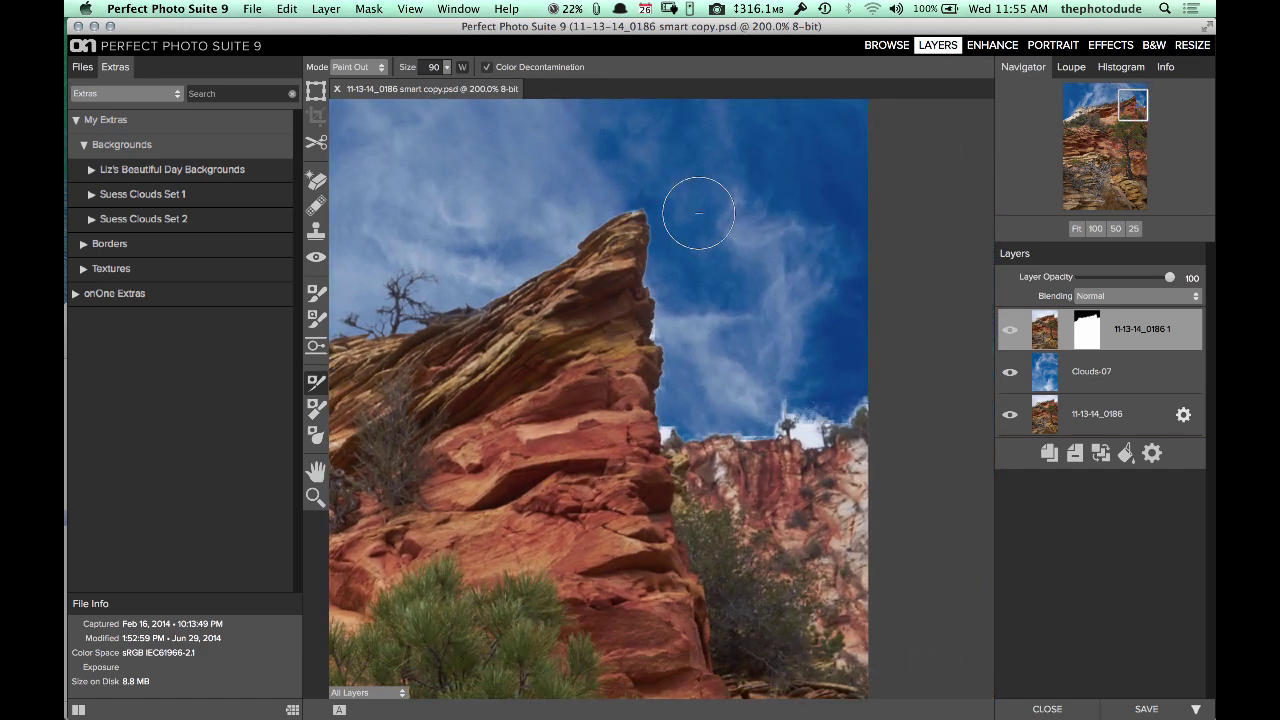
mouse_move(635, 215)
mouse_down()
mouse_move(651, 357)
mouse_move(749, 414)
mouse_move(806, 431)
mouse_move(929, 306)
mouse_up()
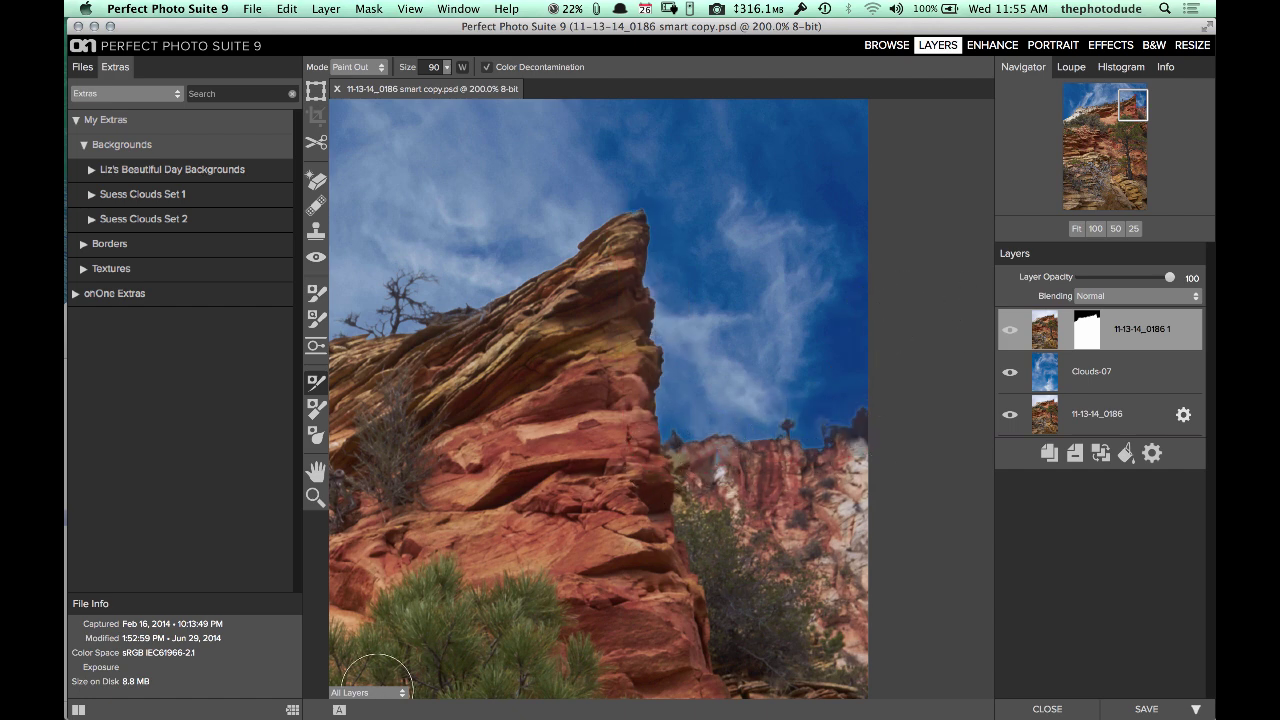
Inspect the layer mask in Mask-Grayscale view around the red peak and distant ridge.
click(383, 696)
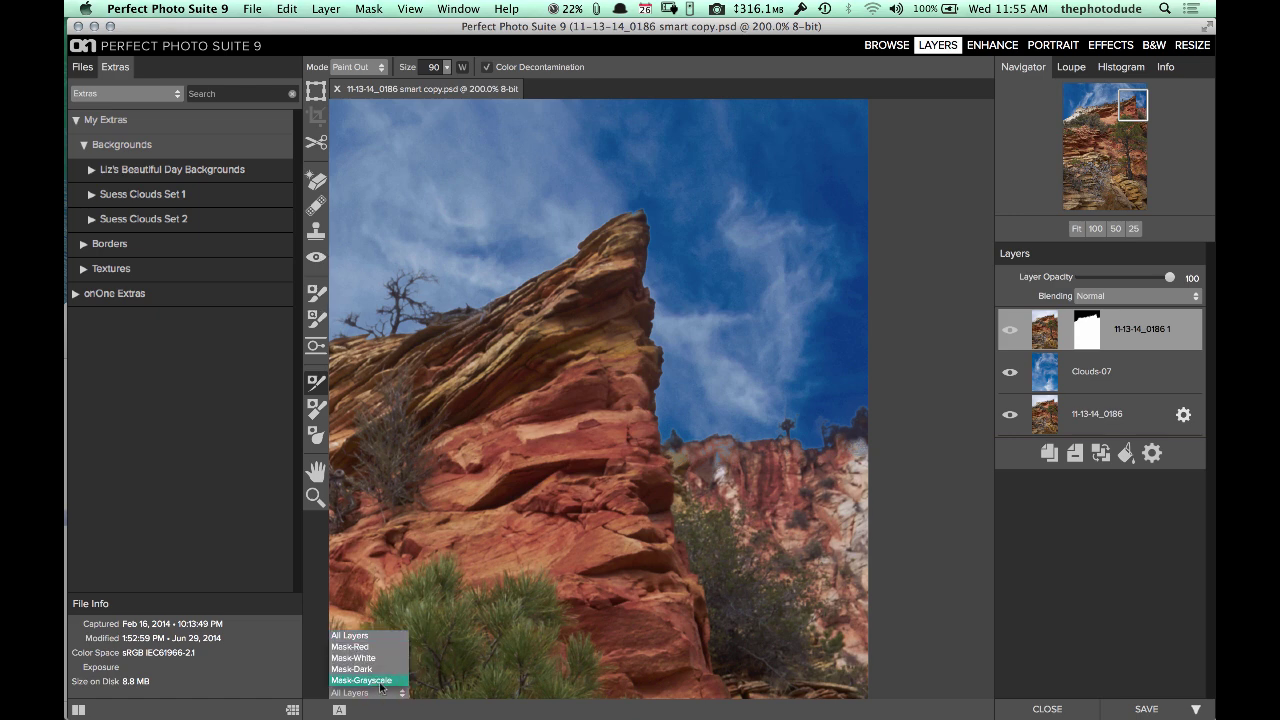
click(371, 684)
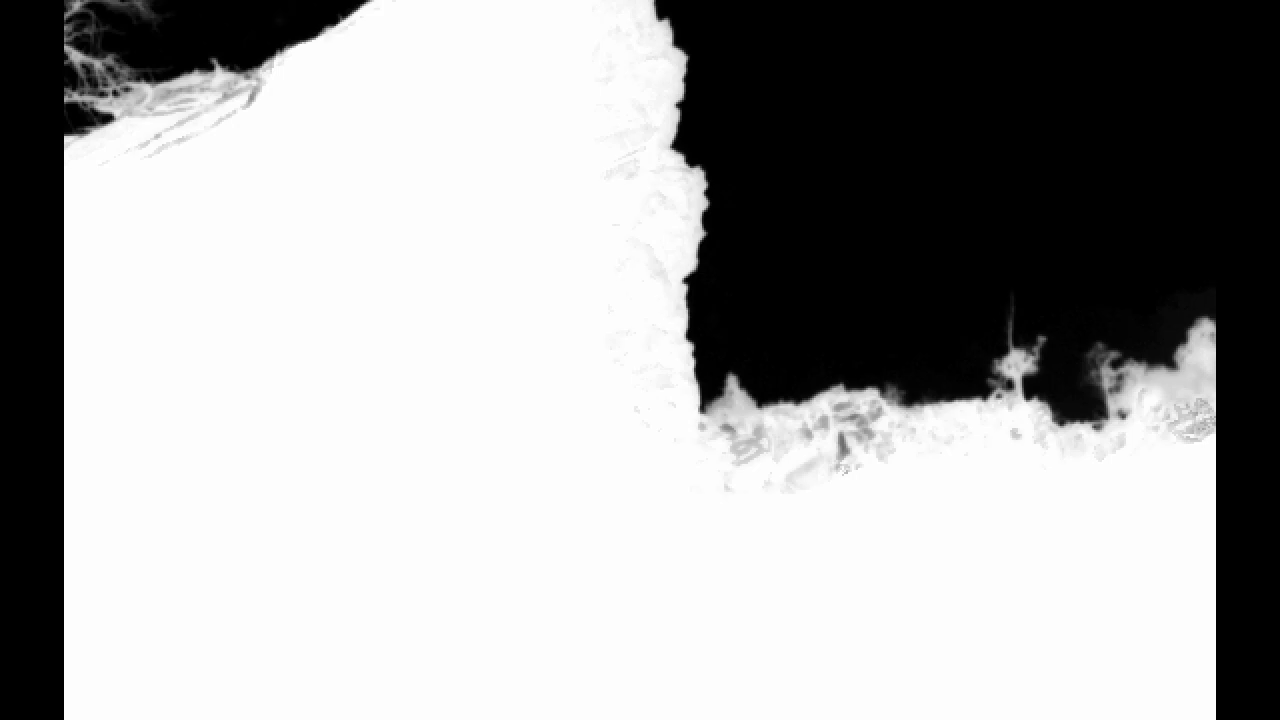
key(backslash)
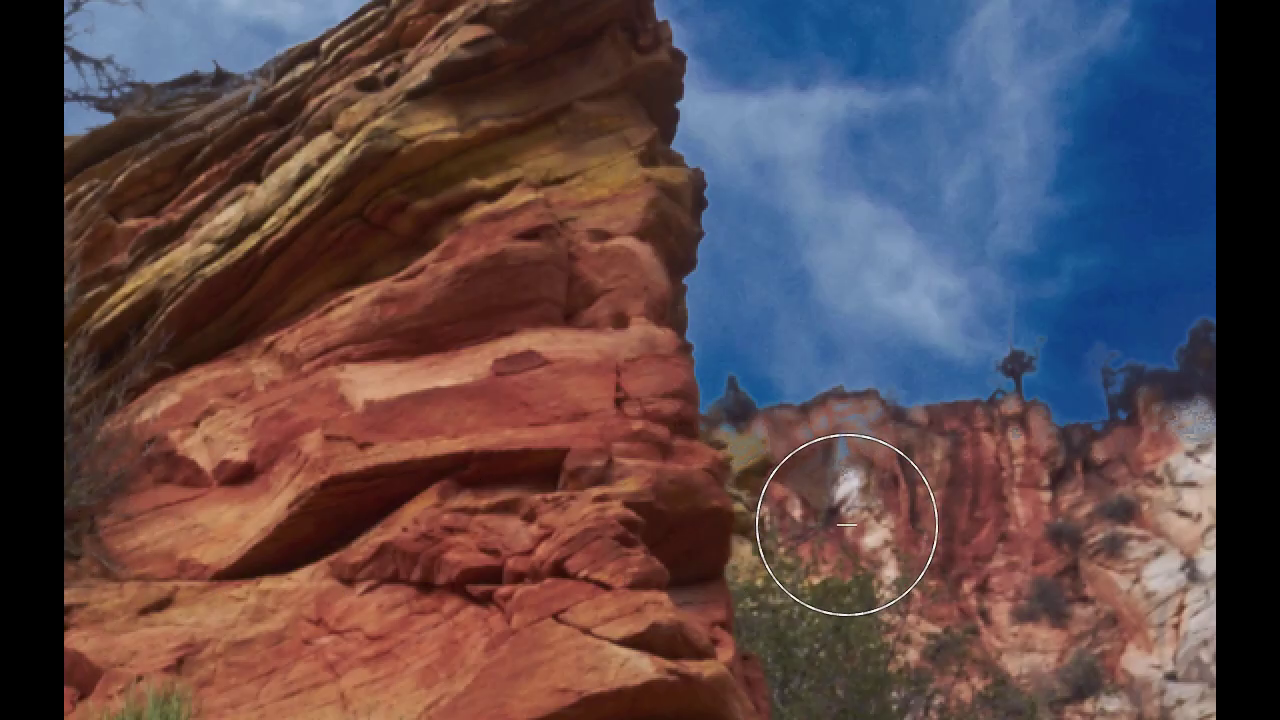
Try to repair the see-through patches in the distant red cliff with a smaller Refine brush.
key(bracketleft)
key(bracketleft)
key(bracketleft)
key(bracketleft)
key(bracketleft)
drag(882, 459, 866, 460)
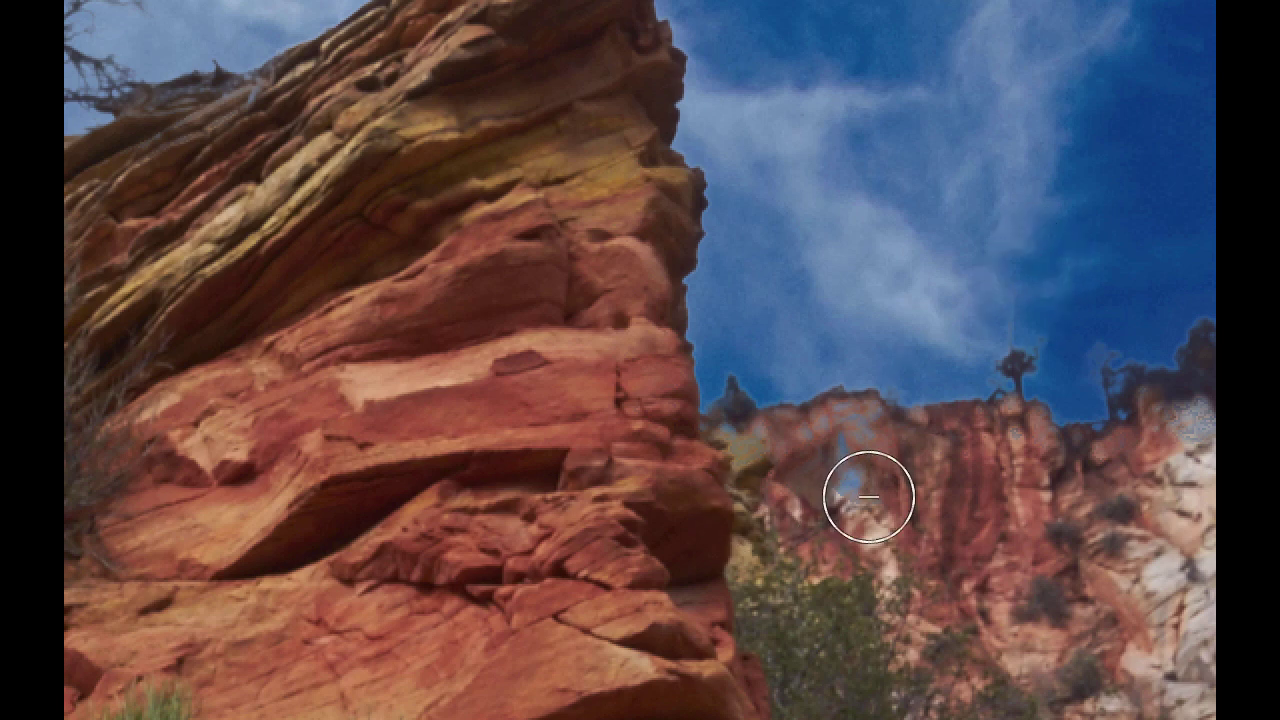
drag(868, 497, 795, 466)
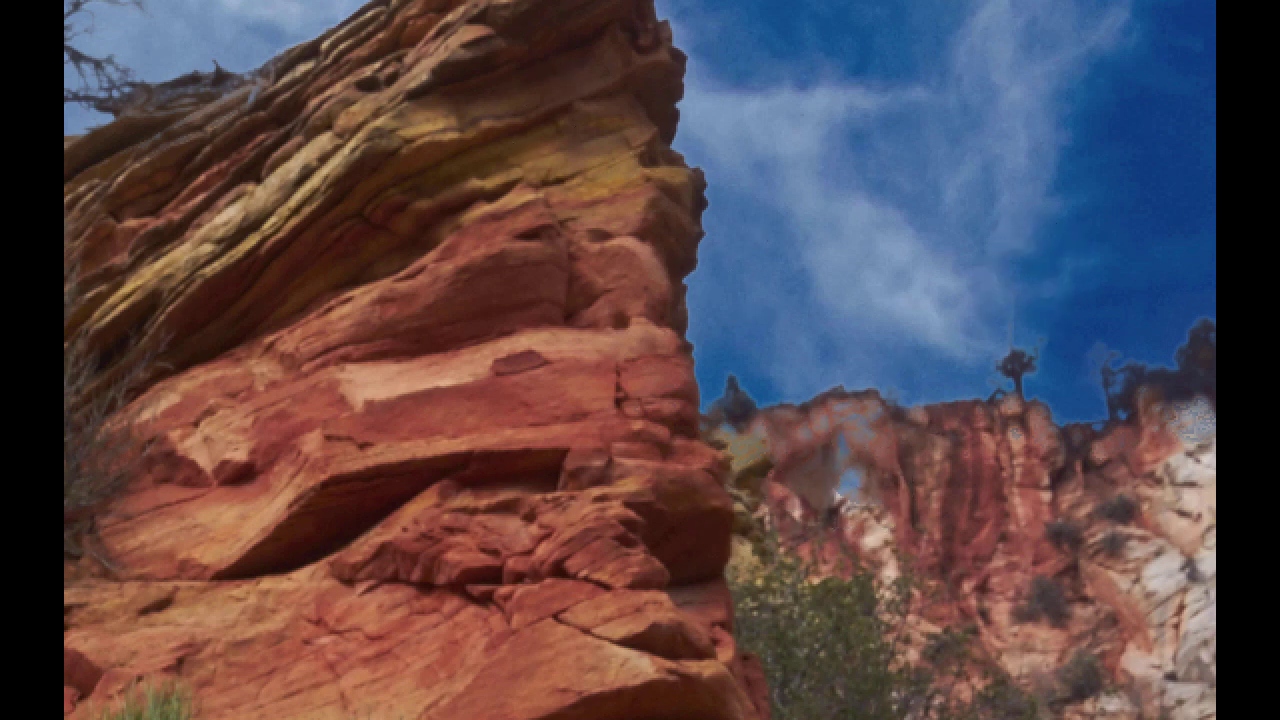
Paint the distant red cliff's see-through patches back in using a small Masking Brush in Paint In mode at size 60.
key(bracketleft)
key(bracketleft)
key(bracketleft)
key(bracketleft)
key(bracketleft)
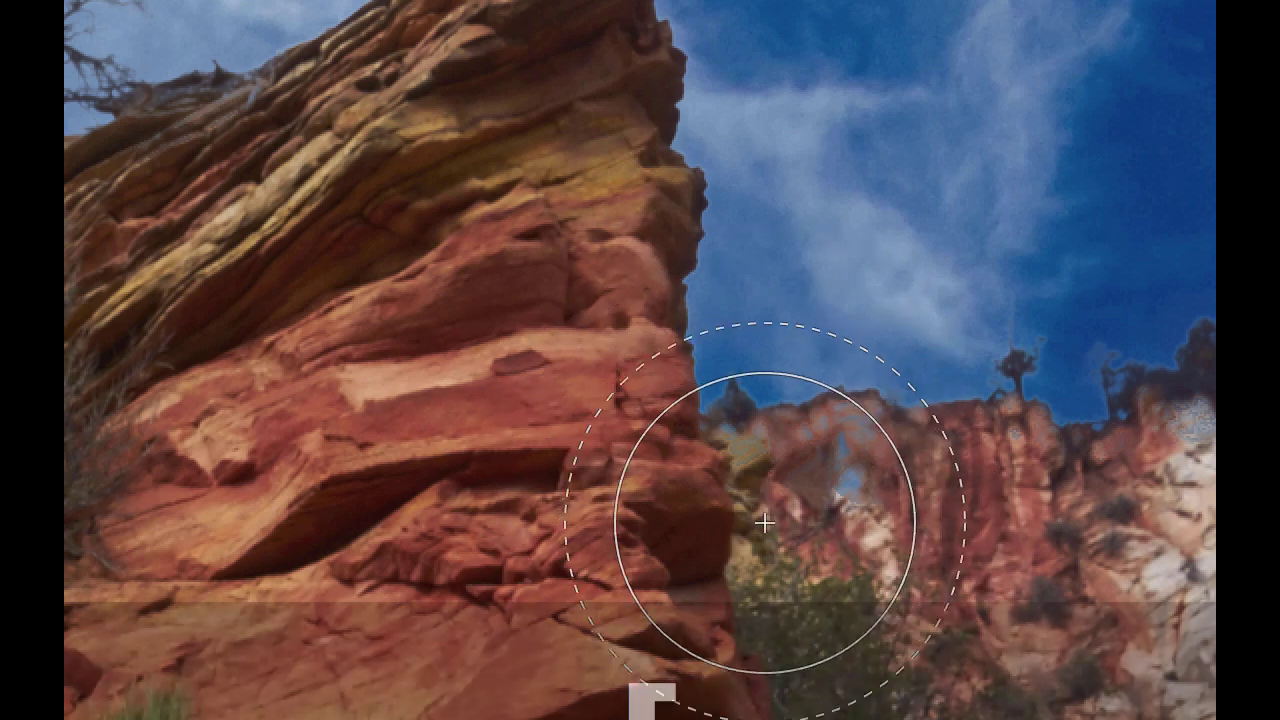
key(bracketleft)
key(bracketleft)
key(bracketleft)
key(bracketleft)
mouse_move(849, 491)
mouse_down()
mouse_move(803, 510)
mouse_move(820, 470)
mouse_move(787, 488)
mouse_move(861, 466)
mouse_move(759, 480)
mouse_move(839, 471)
mouse_move(845, 458)
mouse_move(731, 476)
mouse_move(818, 475)
mouse_move(877, 453)
mouse_move(959, 497)
mouse_move(983, 489)
mouse_move(940, 478)
mouse_up()
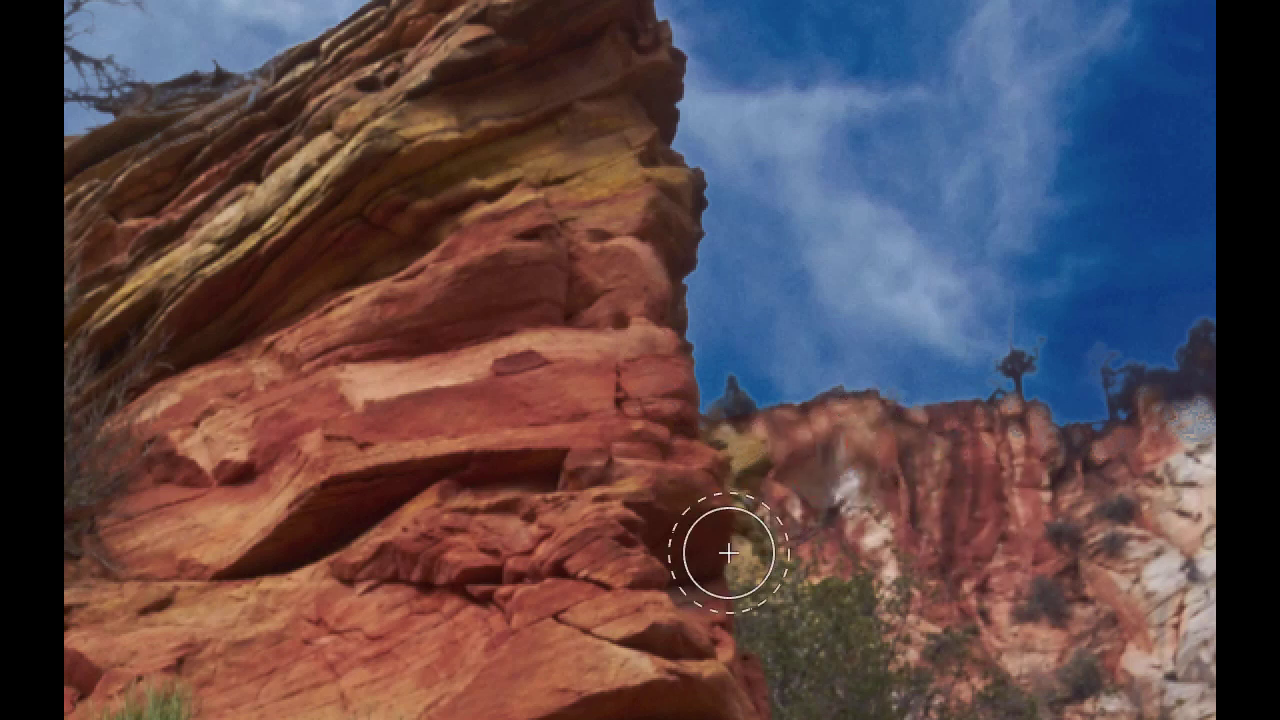
In Mask-Grayscale view, paint in the gray mask patches on the distant ridge and below the bare tree at brush size 35.
key(m)
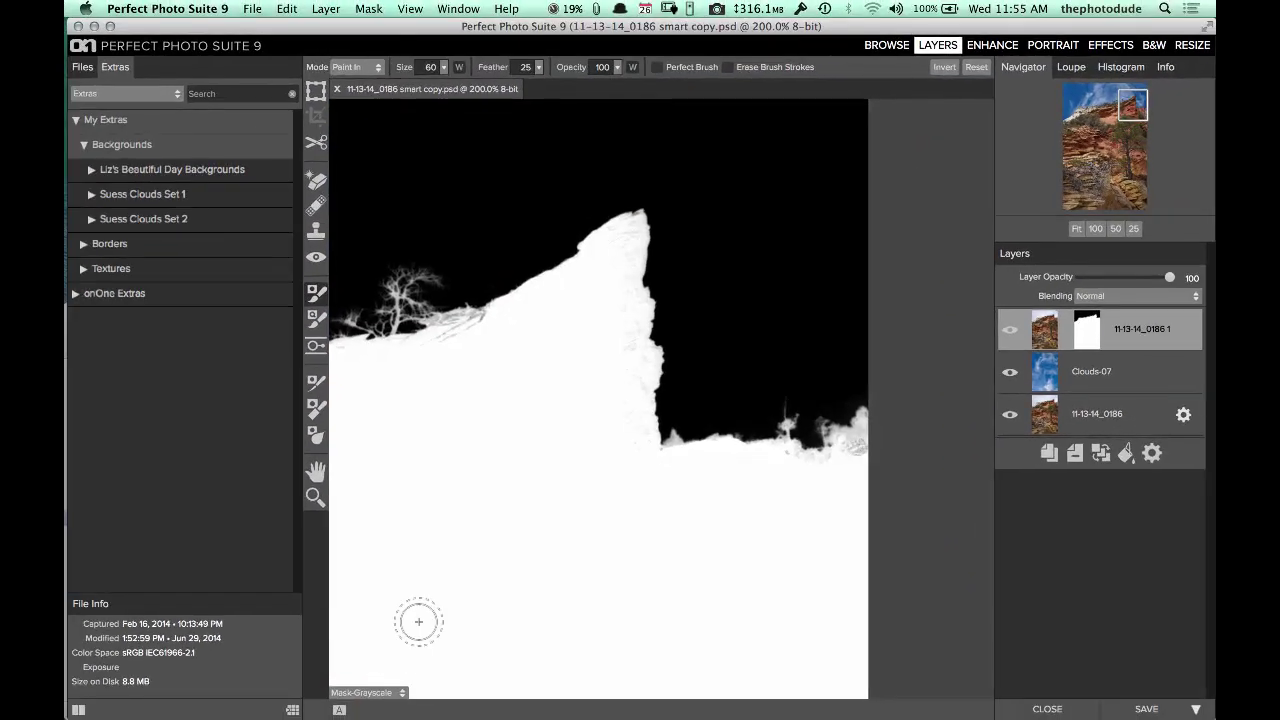
key(bracketleft)
mouse_move(858, 452)
mouse_down()
mouse_move(860, 437)
mouse_move(843, 466)
mouse_up()
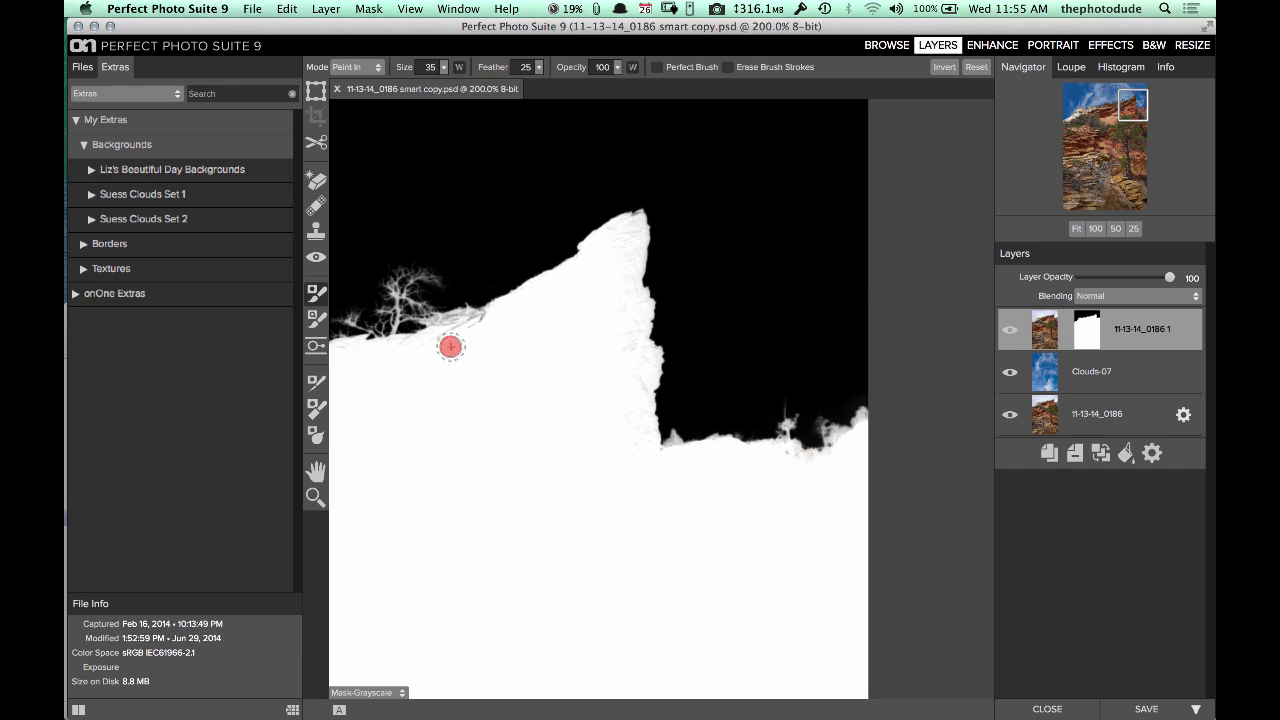
mouse_move(450, 346)
mouse_down()
mouse_move(449, 332)
mouse_move(495, 328)
mouse_up()
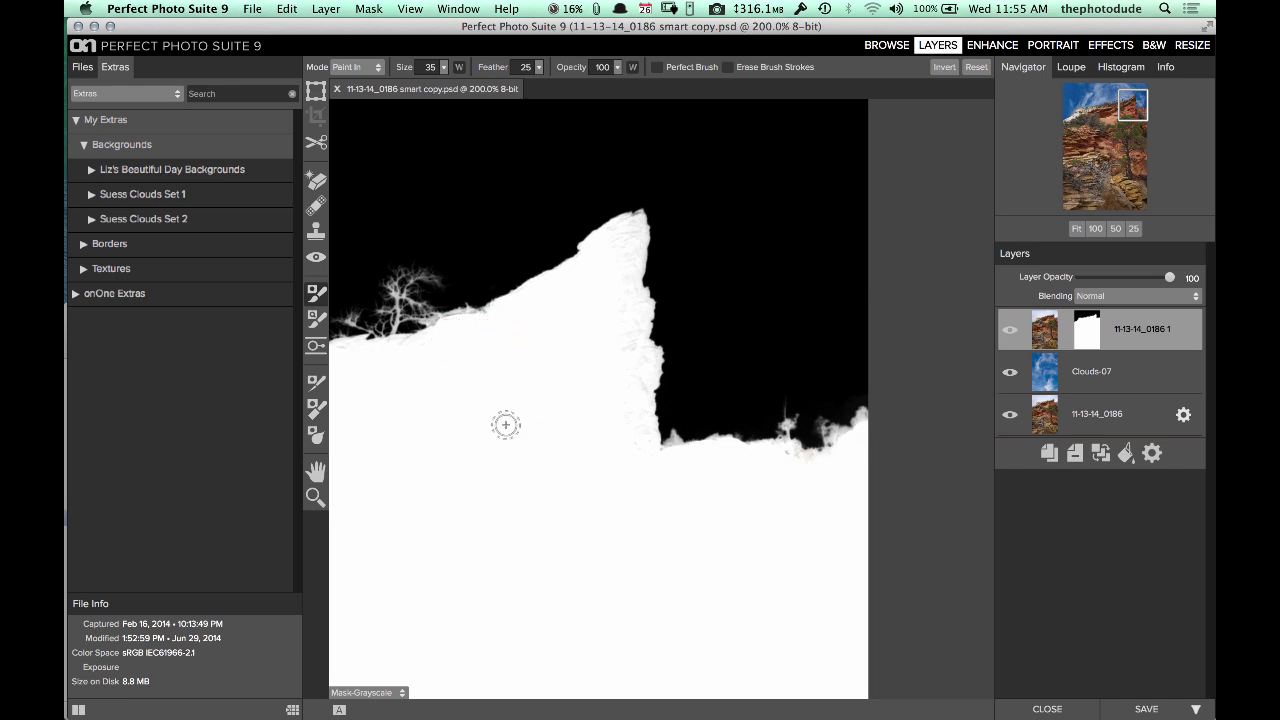
Paint in the gray mask patches along the white rock slope and knobs, and return the view to All Layers.
key(space)
drag(506, 425, 985, 380)
drag(557, 423, 982, 343)
mouse_move(462, 439)
mouse_down()
mouse_move(871, 420)
mouse_move(849, 395)
mouse_up()
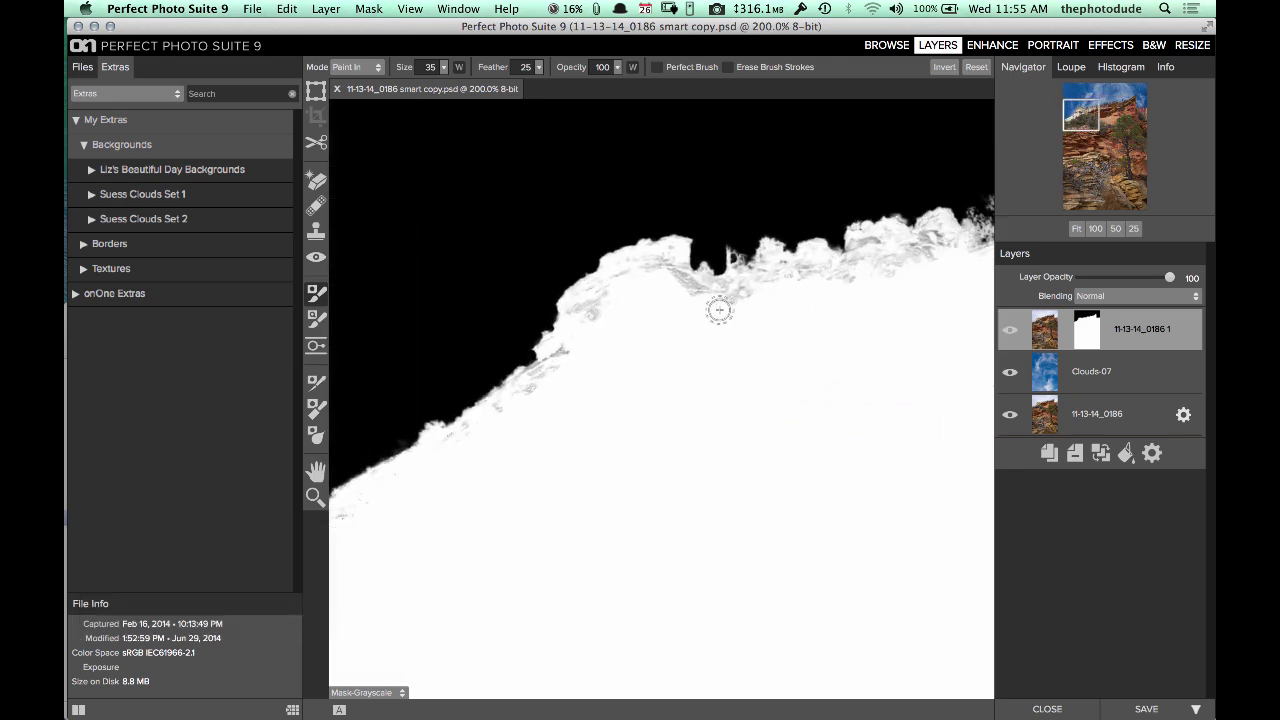
mouse_move(719, 310)
mouse_down()
mouse_move(668, 284)
mouse_move(660, 261)
mouse_move(616, 299)
mouse_move(586, 299)
mouse_move(588, 321)
mouse_move(527, 403)
mouse_move(495, 421)
mouse_move(706, 333)
mouse_move(712, 301)
mouse_move(887, 278)
mouse_move(943, 236)
mouse_move(907, 256)
mouse_move(873, 243)
mouse_move(861, 268)
mouse_move(716, 292)
mouse_up()
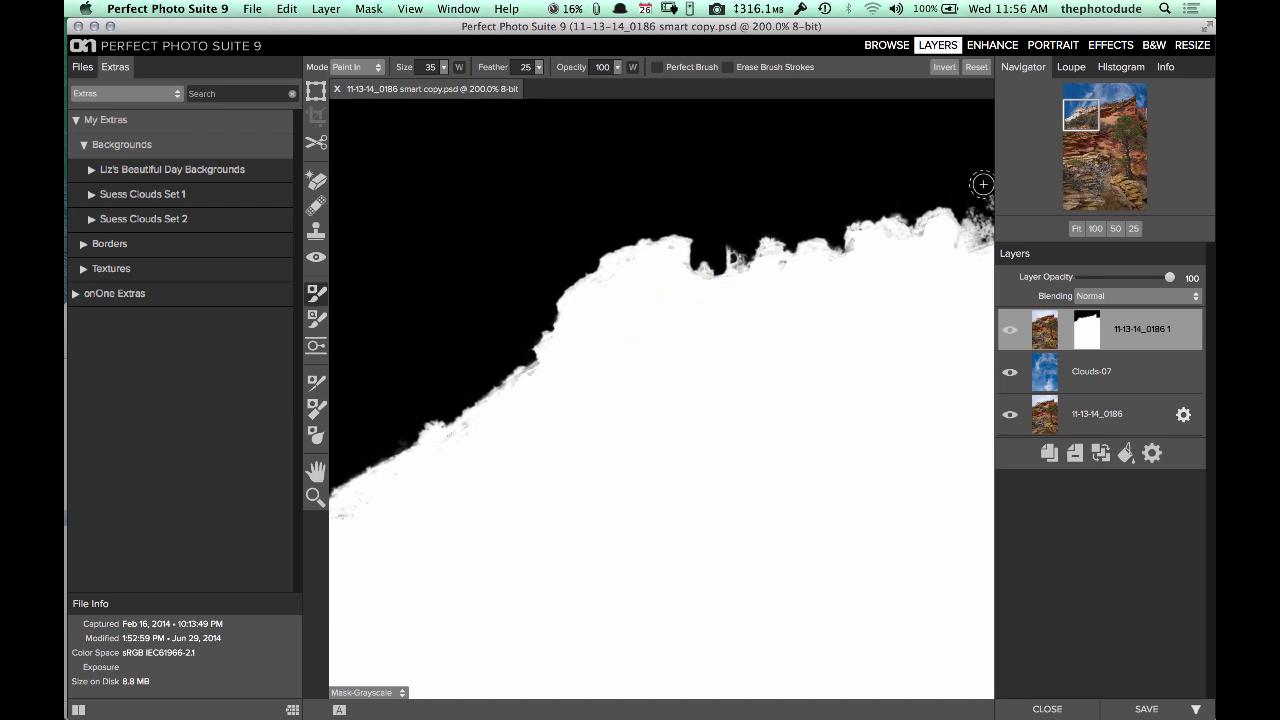
click(384, 693)
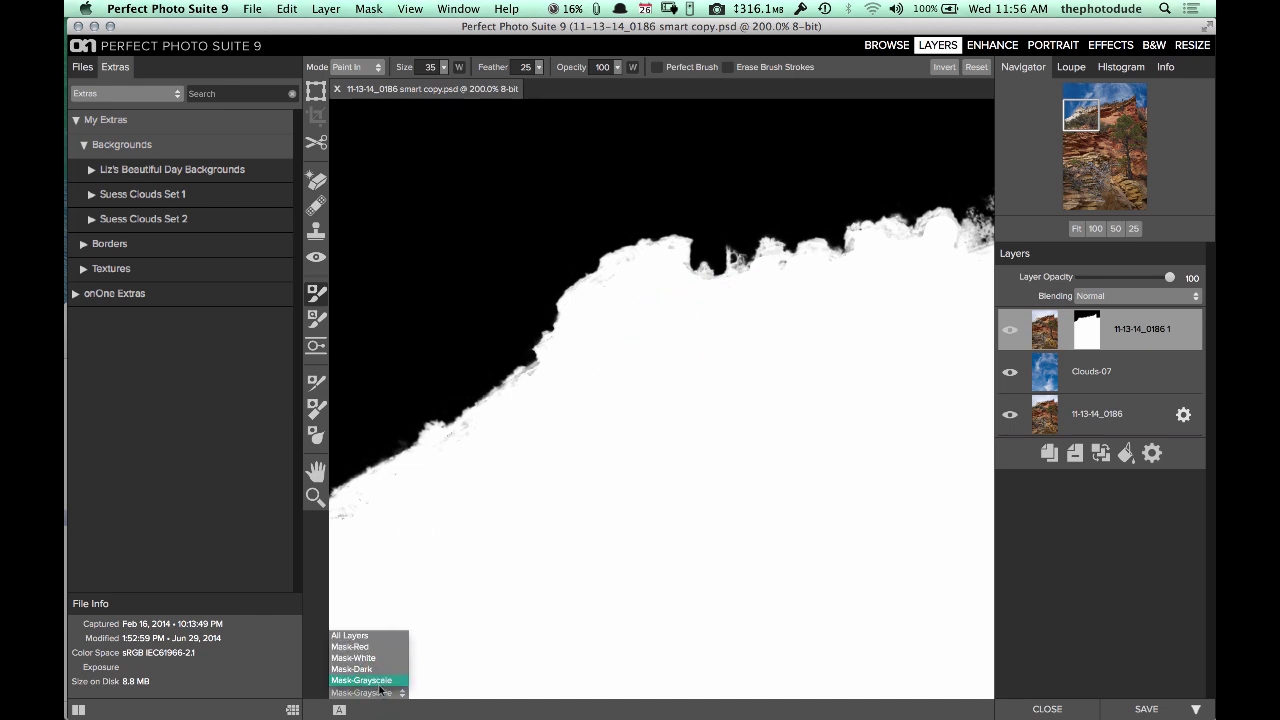
click(362, 636)
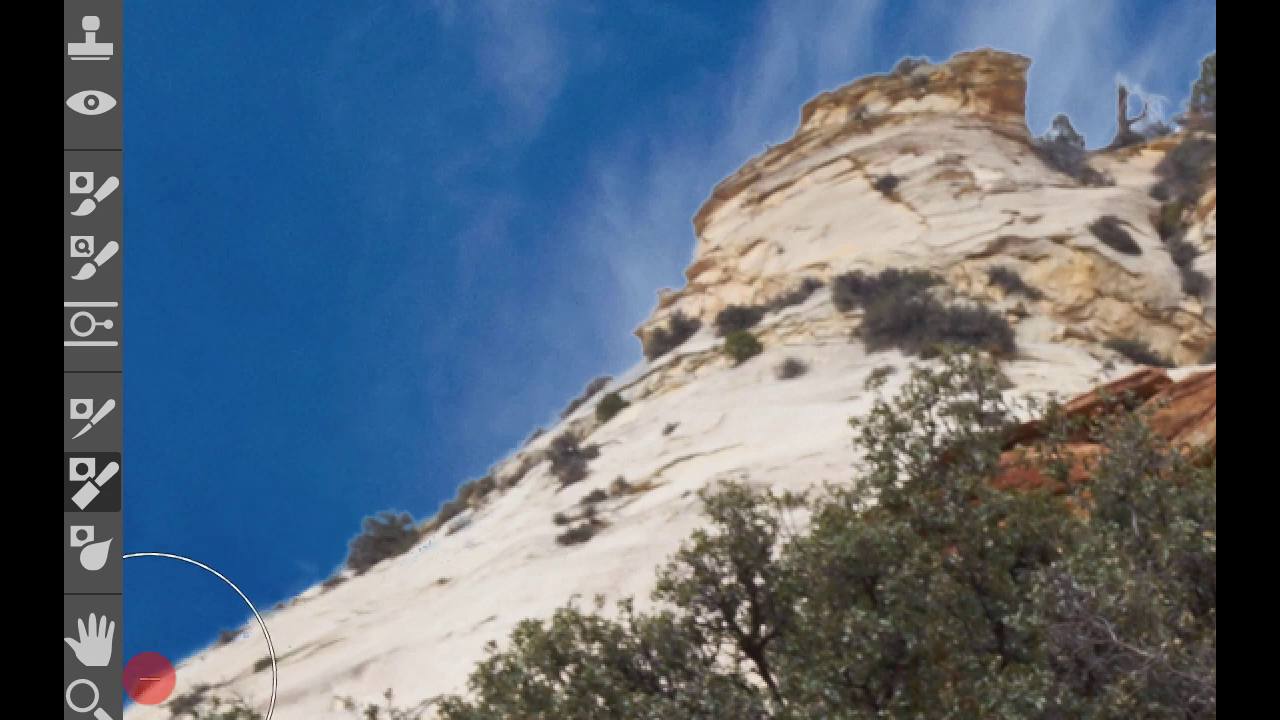
Remove the light halo along the white rock slope and knobs with the Chisel tool in Remove mode at size 45, amount 1.
mouse_move(149, 677)
mouse_down()
mouse_move(646, 314)
mouse_move(698, 185)
mouse_up()
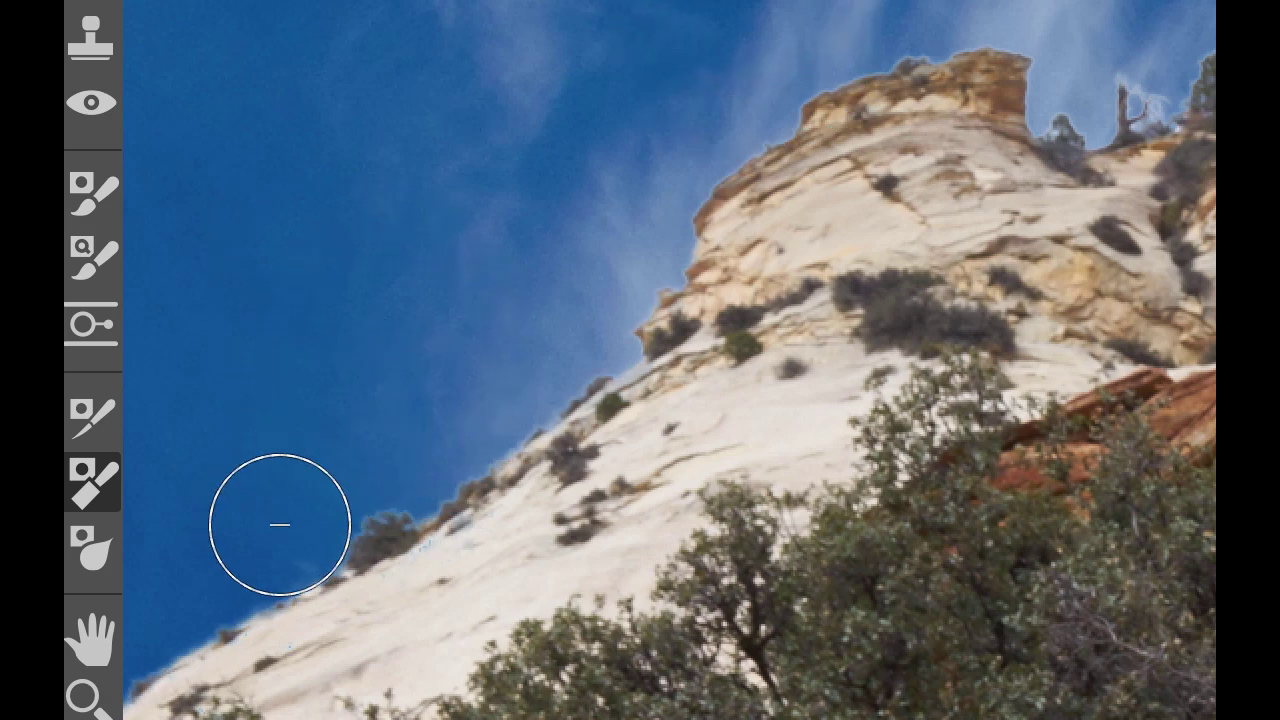
mouse_move(145, 678)
mouse_down()
mouse_move(137, 686)
mouse_move(251, 580)
mouse_move(354, 536)
mouse_move(600, 360)
mouse_move(697, 271)
mouse_move(756, 151)
mouse_move(840, 80)
mouse_move(949, 49)
mouse_move(1020, 80)
mouse_move(1038, 122)
mouse_move(1143, 86)
mouse_move(1114, 126)
mouse_move(1160, 115)
mouse_up()
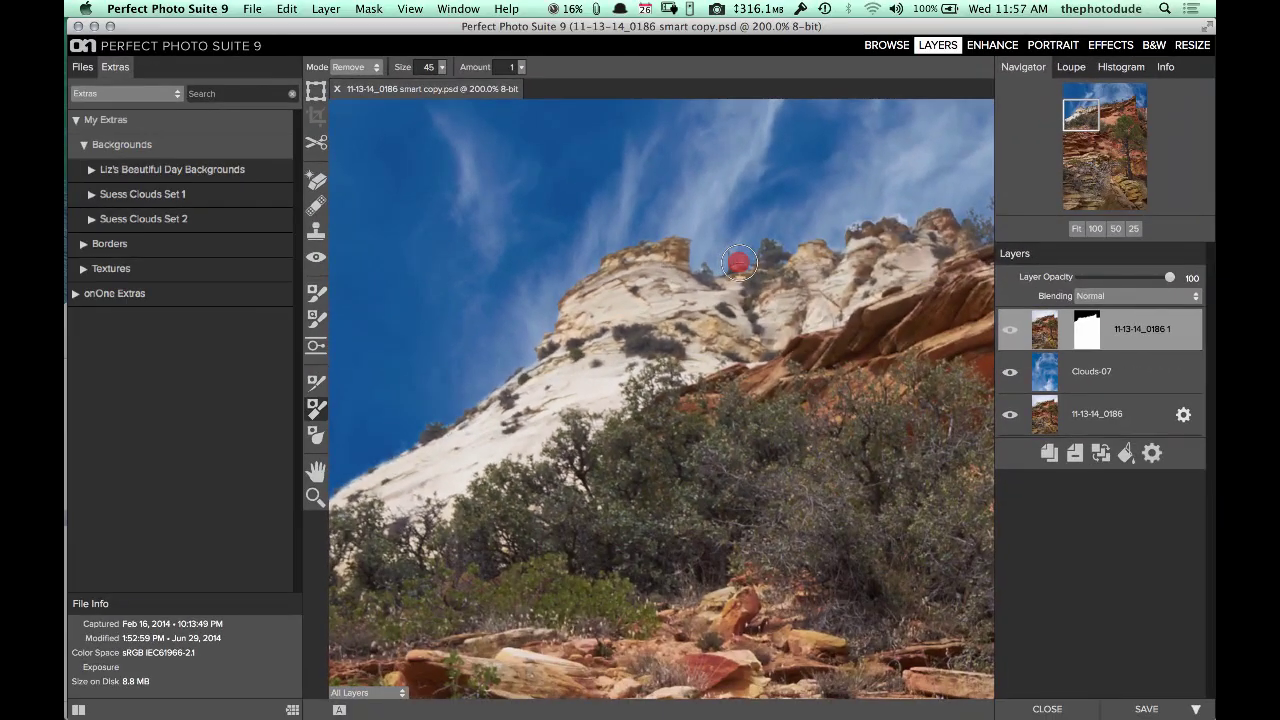
mouse_move(739, 262)
mouse_down()
mouse_move(700, 266)
mouse_move(754, 257)
mouse_move(689, 251)
mouse_move(709, 204)
mouse_up()
drag(1071, 143, 1080, 135)
mouse_move(723, 385)
mouse_down()
mouse_move(657, 394)
mouse_move(728, 388)
mouse_move(674, 384)
mouse_move(545, 435)
mouse_up()
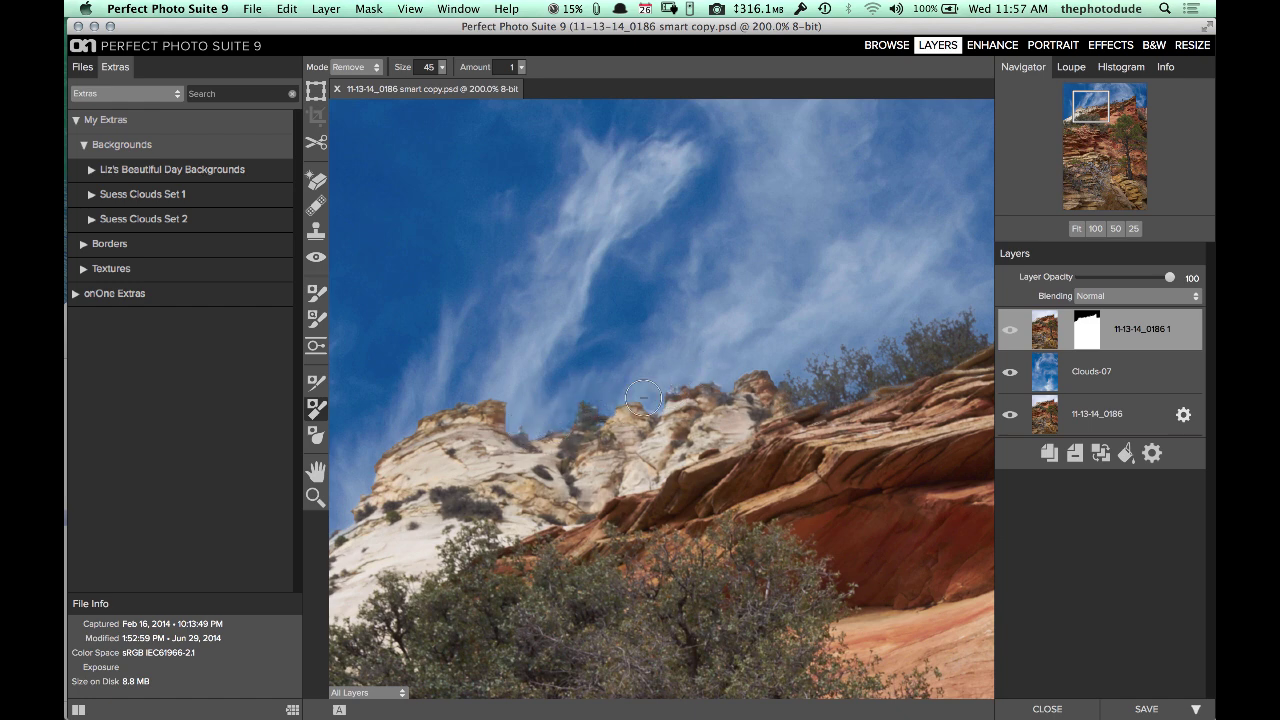
drag(640, 414, 655, 396)
Chisel the mask edge along the distant ridge, the pointed red peak and the cliff top beside the bare tree.
drag(1097, 122, 1134, 115)
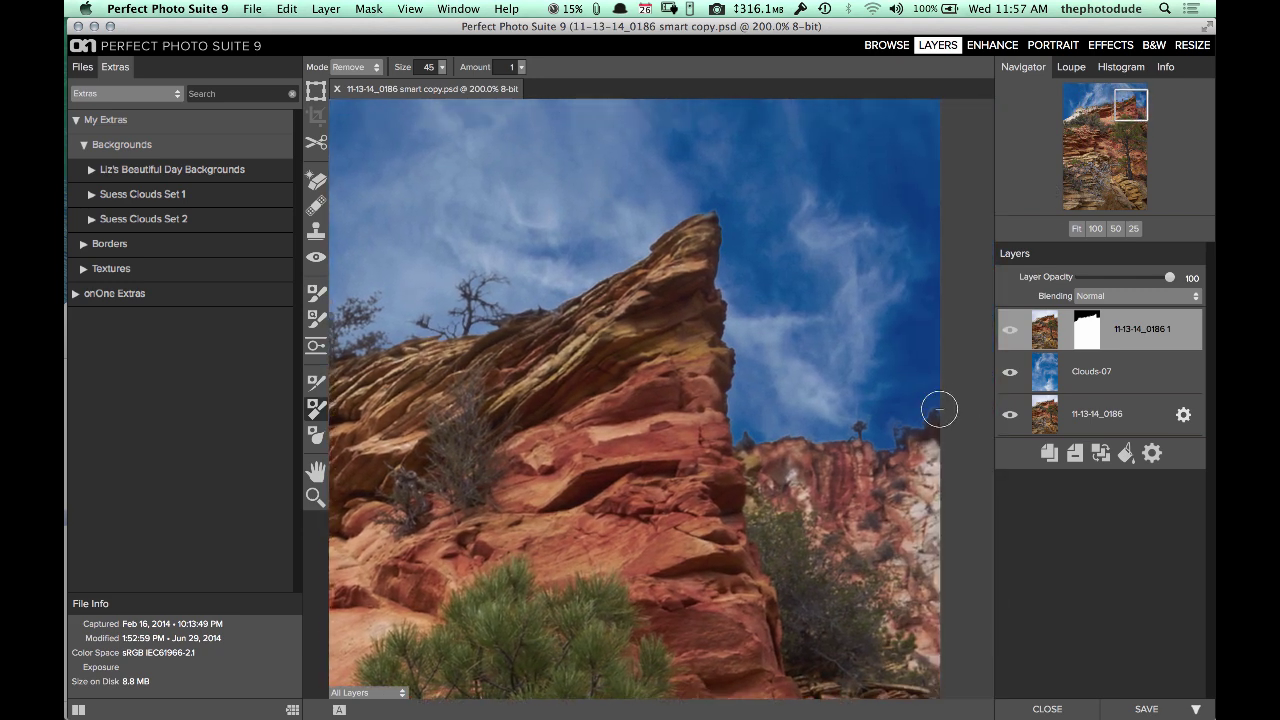
mouse_move(917, 429)
mouse_down()
mouse_move(880, 446)
mouse_move(836, 432)
mouse_move(752, 440)
mouse_move(718, 292)
mouse_move(721, 221)
mouse_move(729, 251)
mouse_move(769, 220)
mouse_up()
mouse_move(601, 270)
mouse_down()
mouse_move(554, 303)
mouse_move(644, 247)
mouse_move(508, 317)
mouse_up()
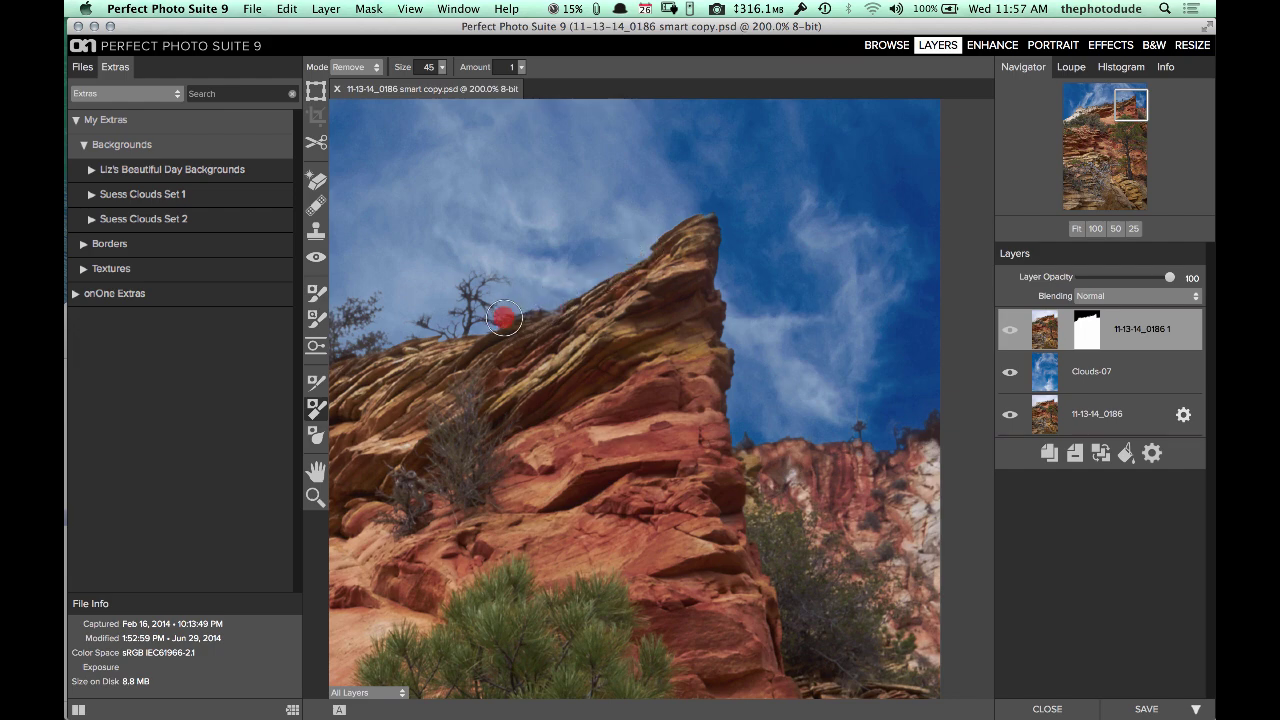
Fit the whole photo in view and compare the composite with and without the Clouds-07 layer.
click(1076, 229)
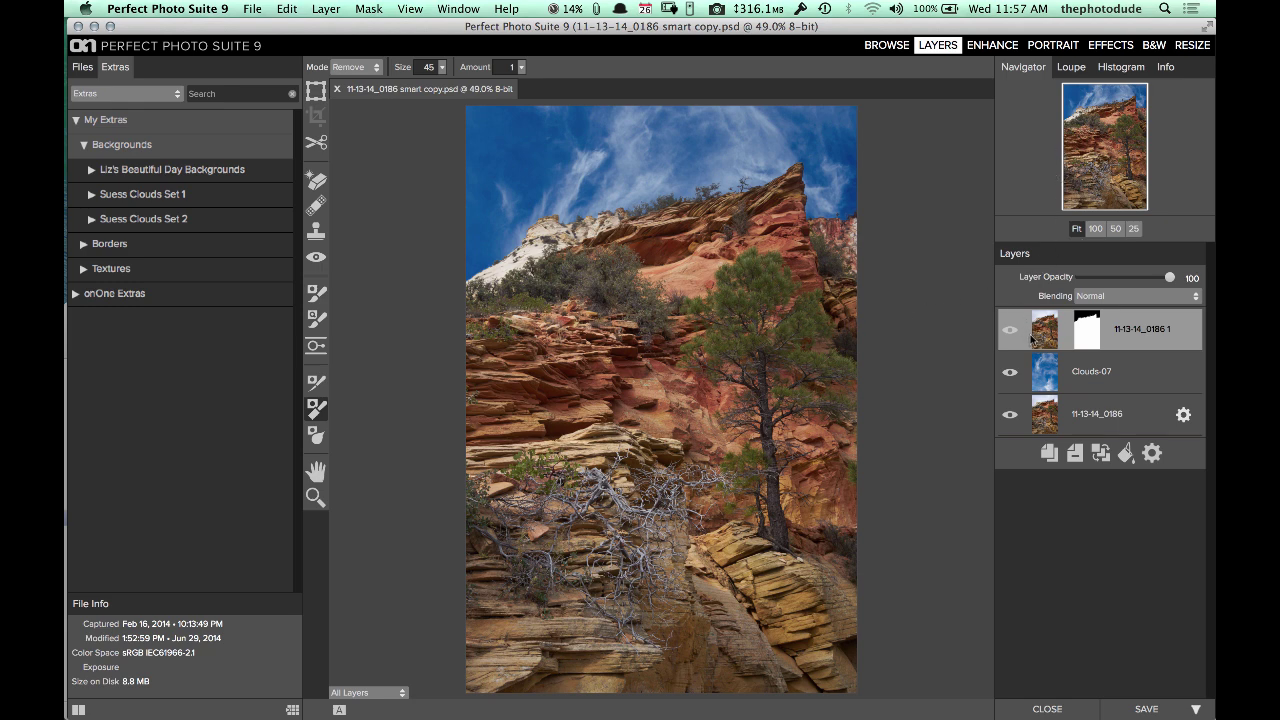
drag(1031, 340, 1014, 397)
click(1010, 374)
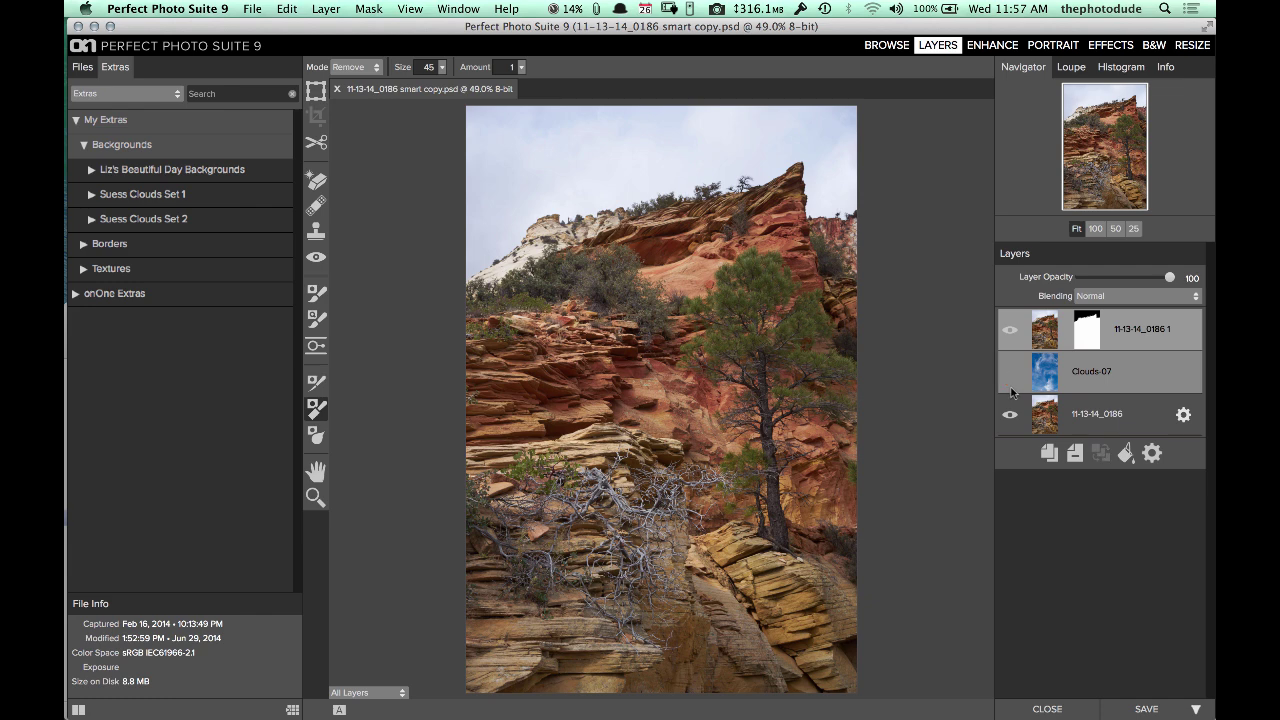
click(1011, 374)
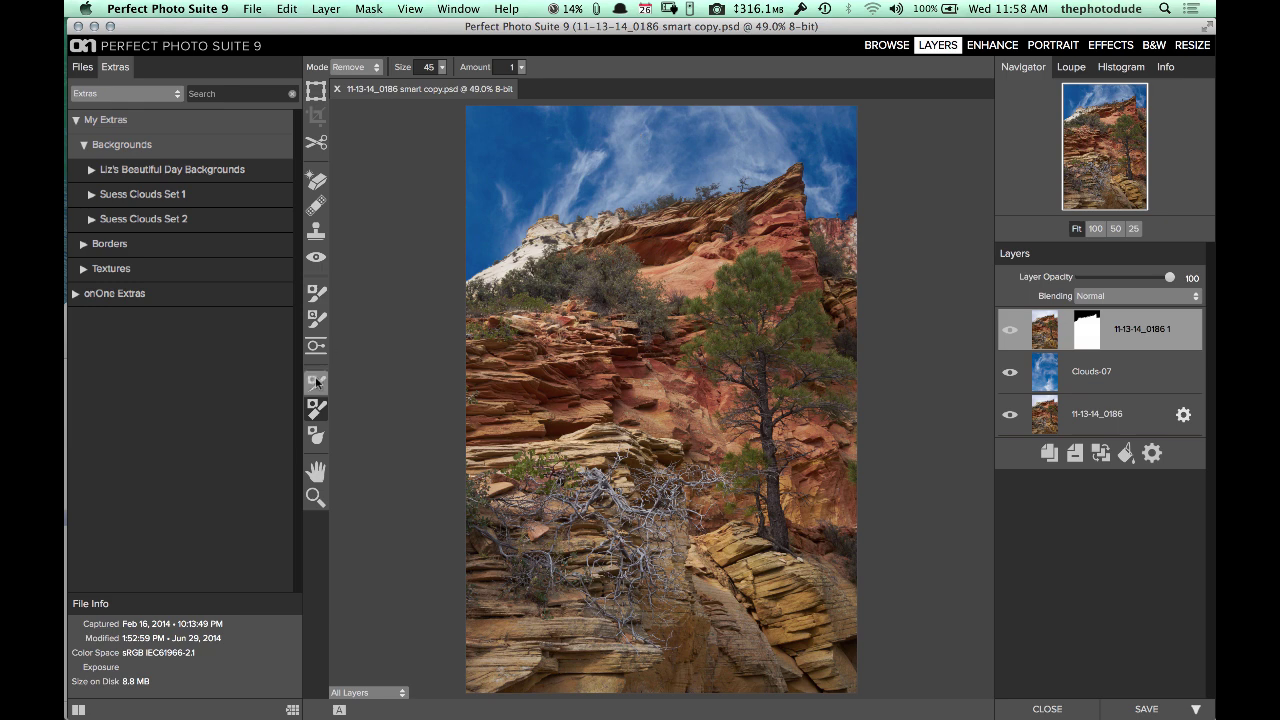
Turn off Lock Proportions for the canvas size and extend the canvas height to 3300 pixels.
click(315, 471)
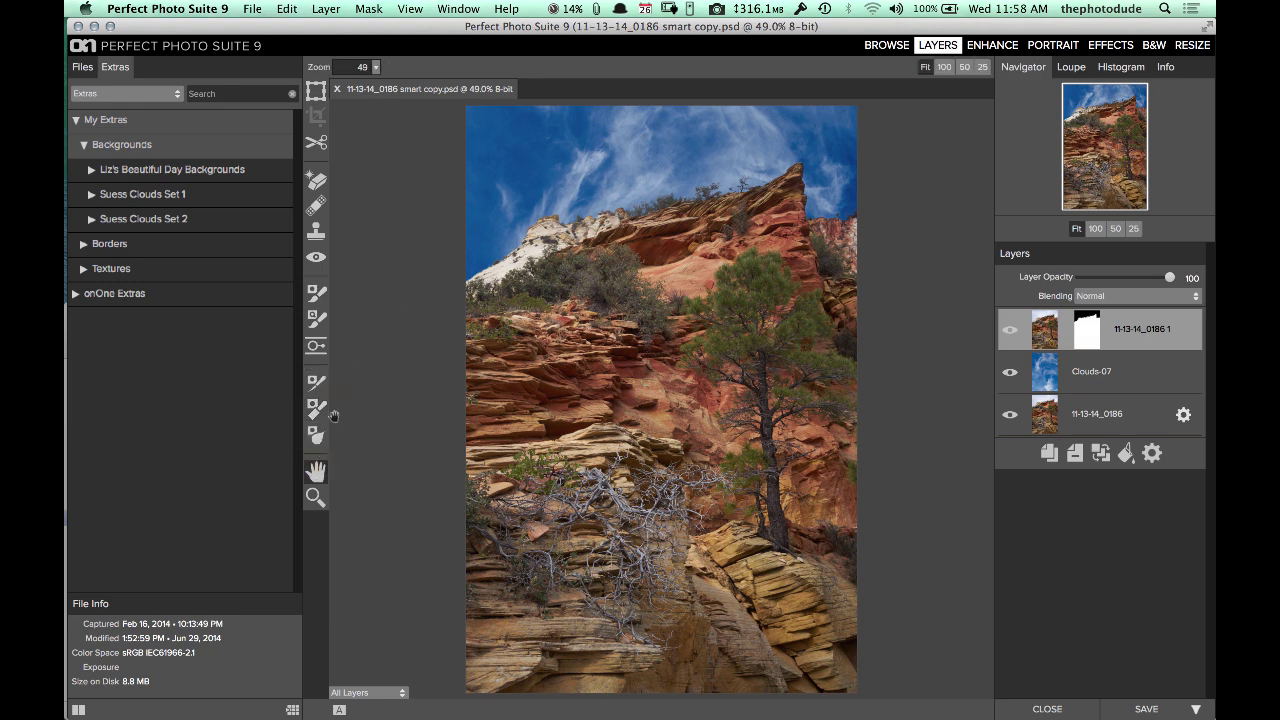
click(287, 12)
click(328, 157)
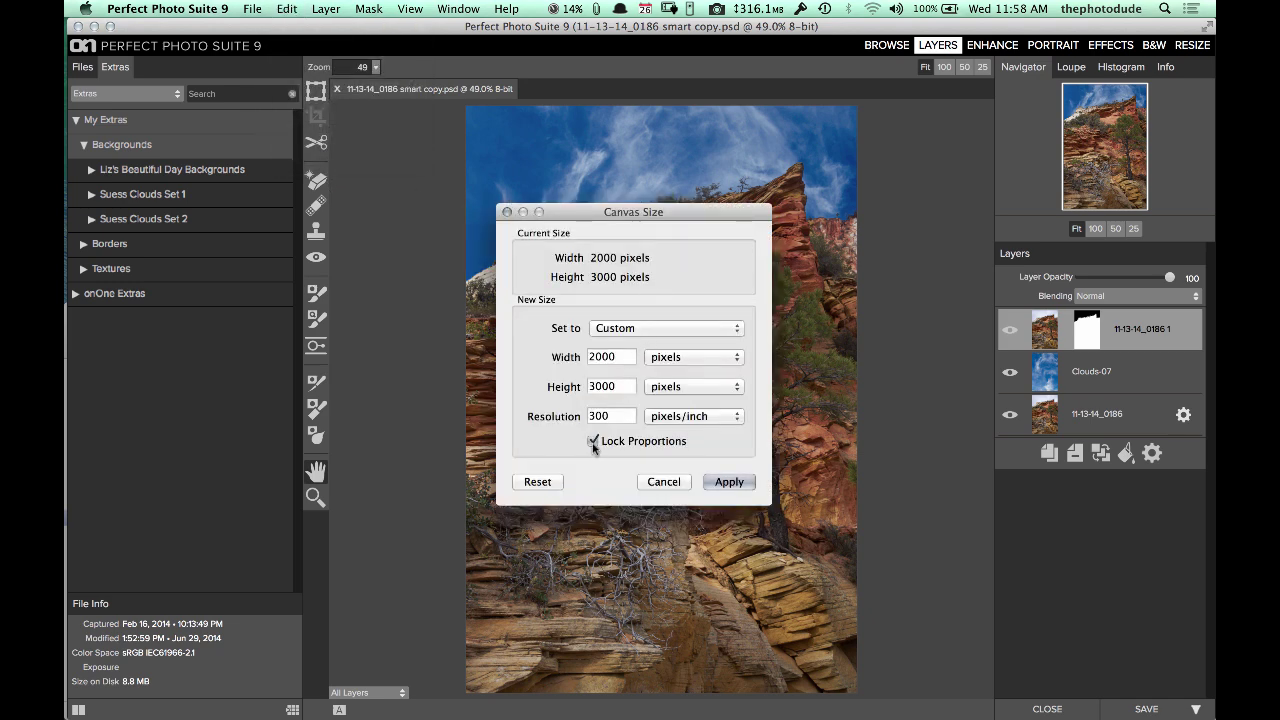
click(593, 442)
click(617, 386)
double_click(617, 386)
text(3)
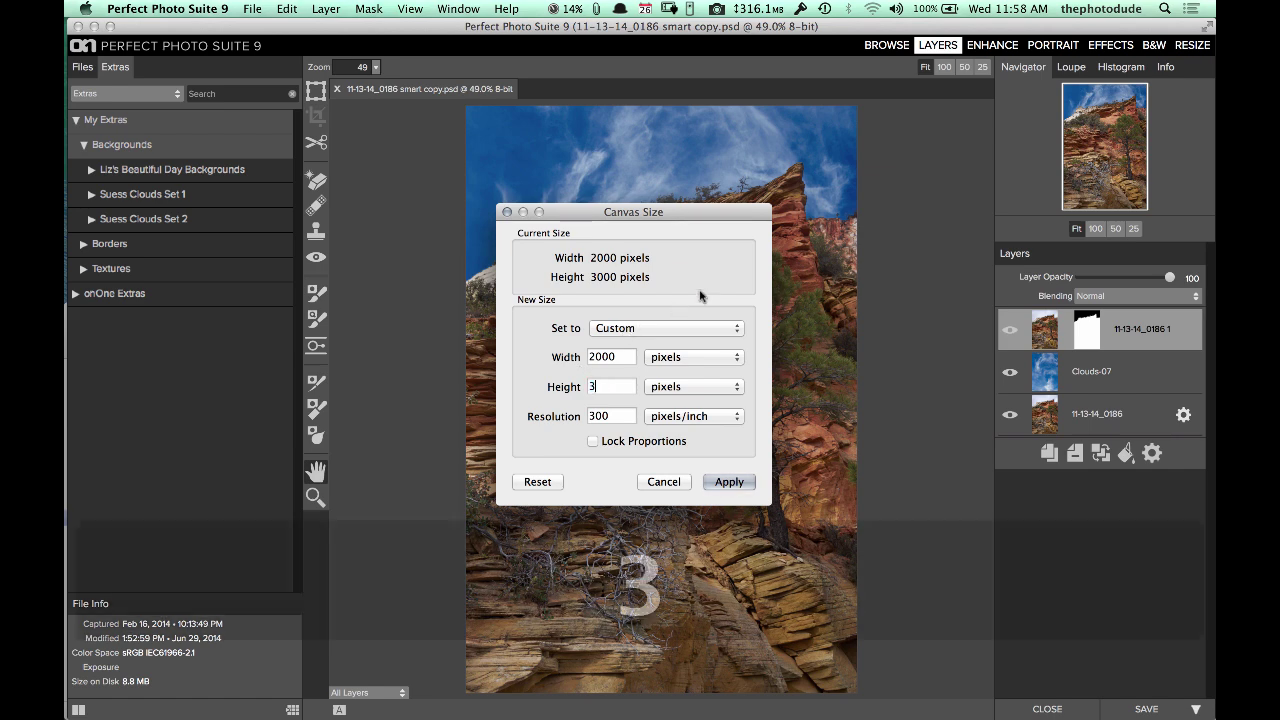
text(300)
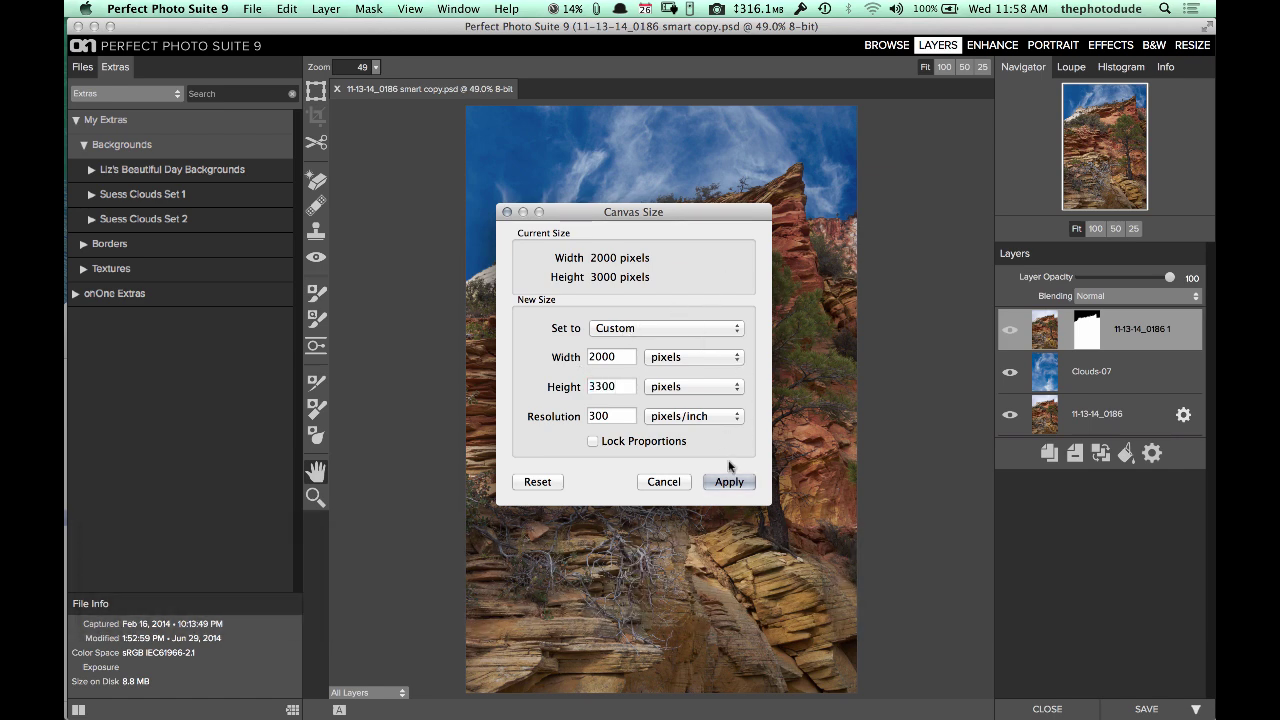
click(729, 481)
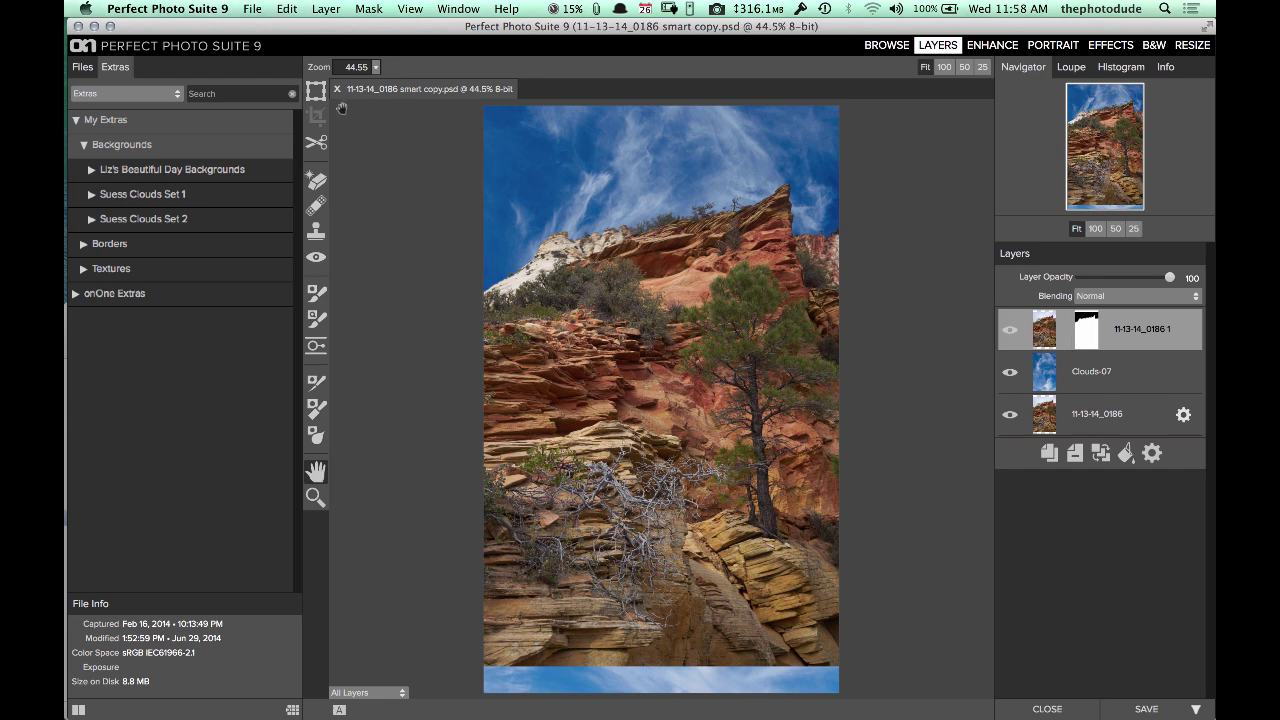
Move the masked 11-13-14_0186 1 layer down to the lower edge of the extended canvas, nudge its side alignment and apply the transform.
click(316, 91)
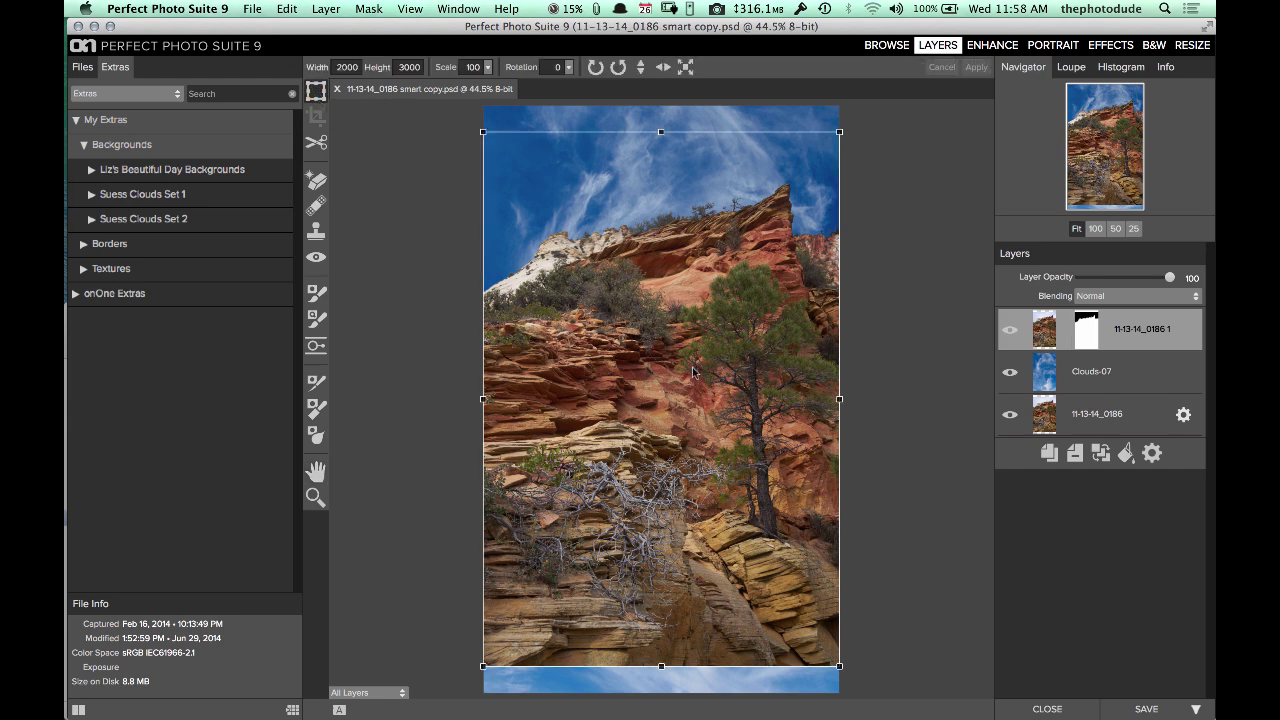
drag(692, 367, 690, 397)
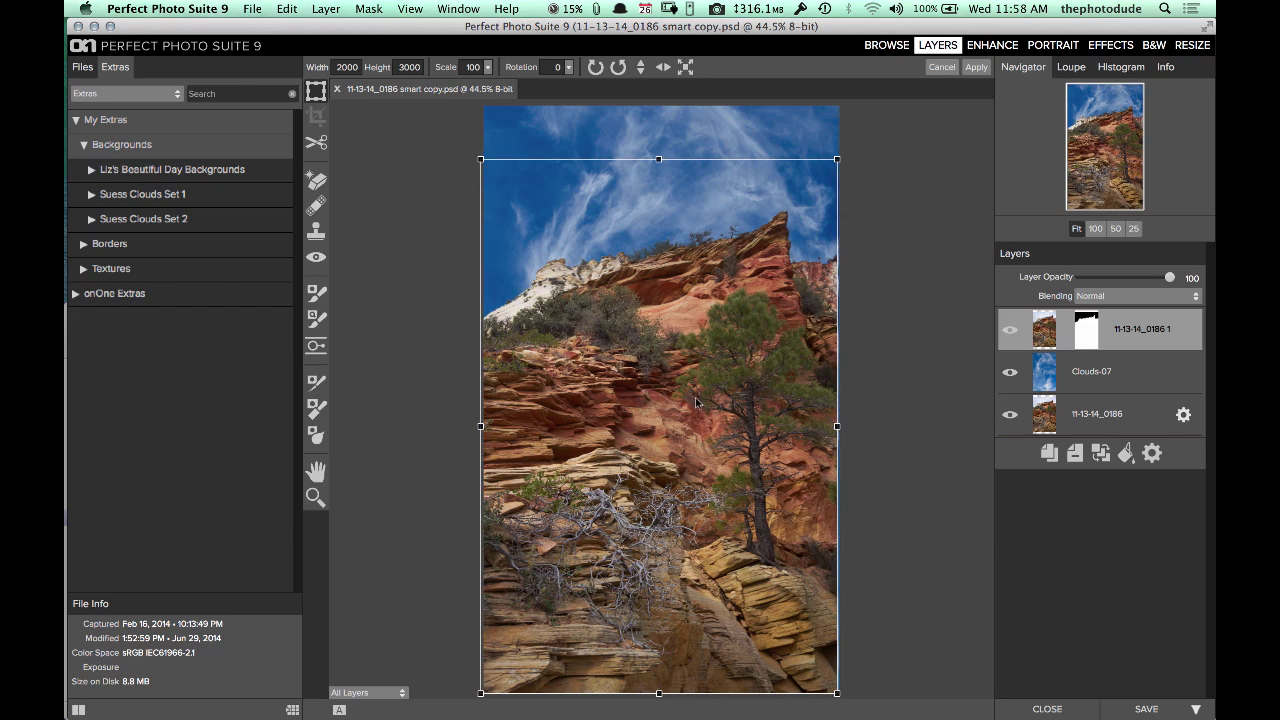
key(Right)
key(Right)
key(Right)
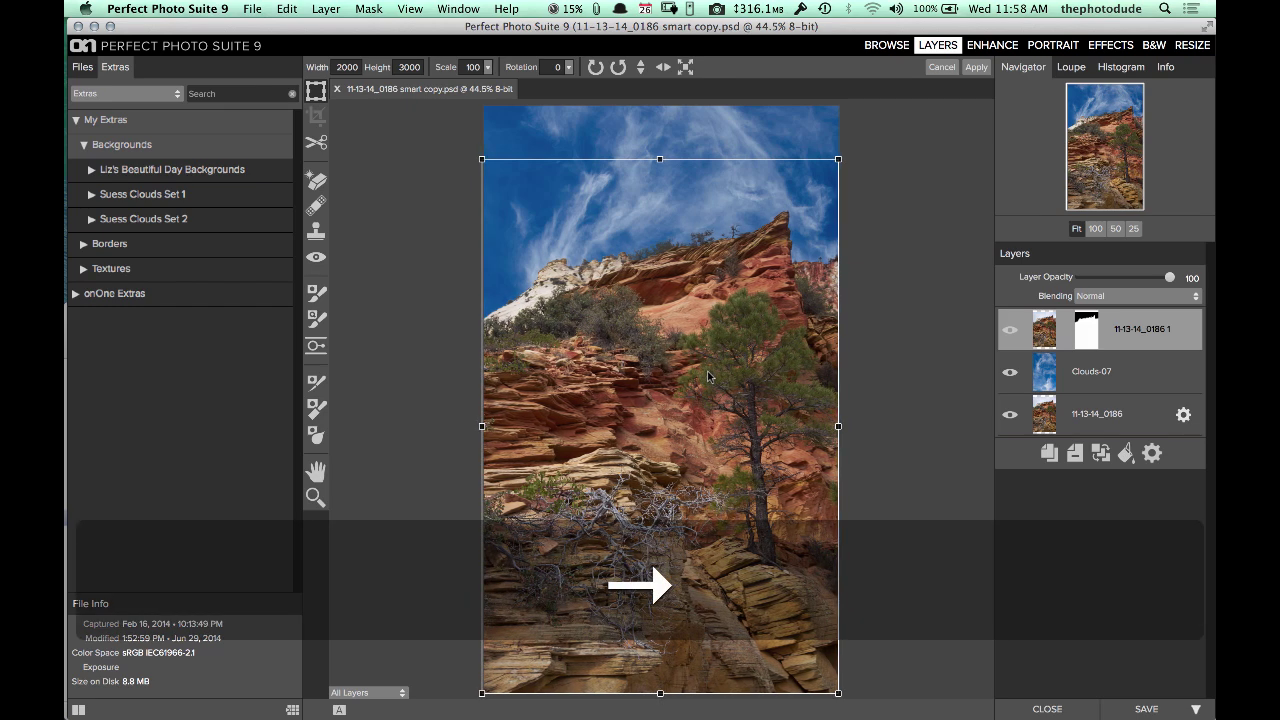
key(Down)
key(Right)
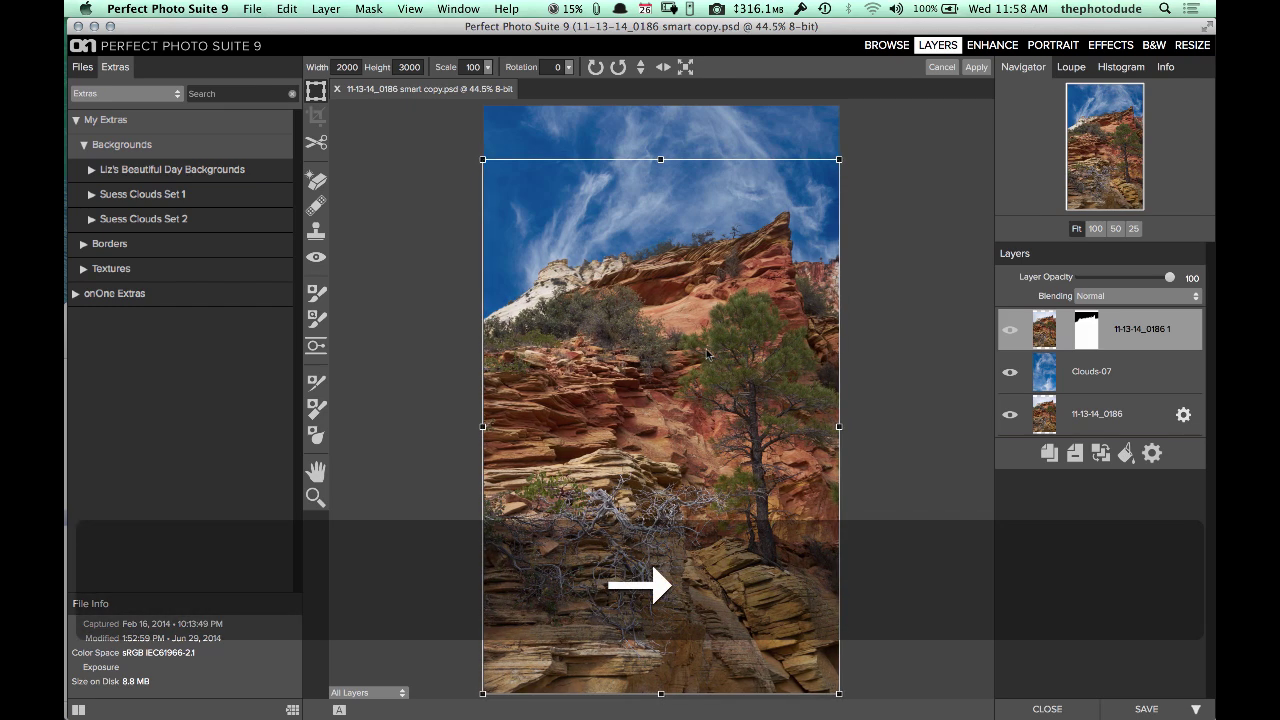
key(Left)
click(977, 69)
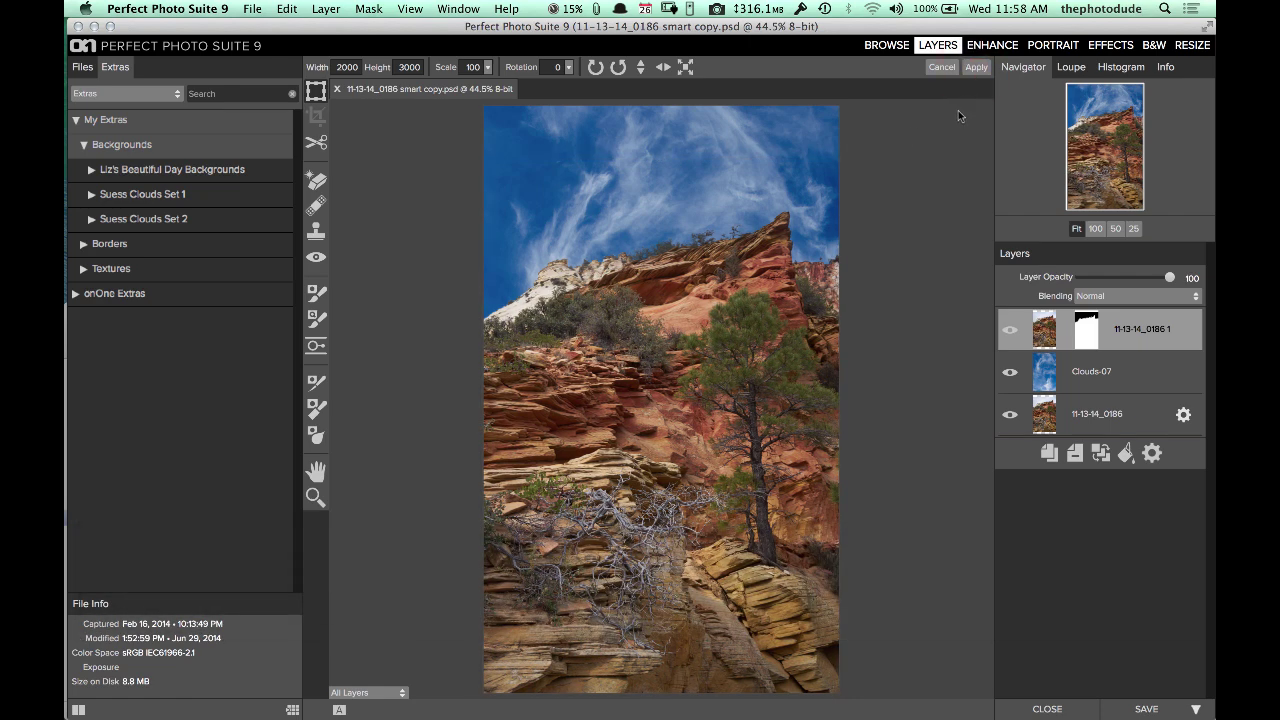
click(316, 471)
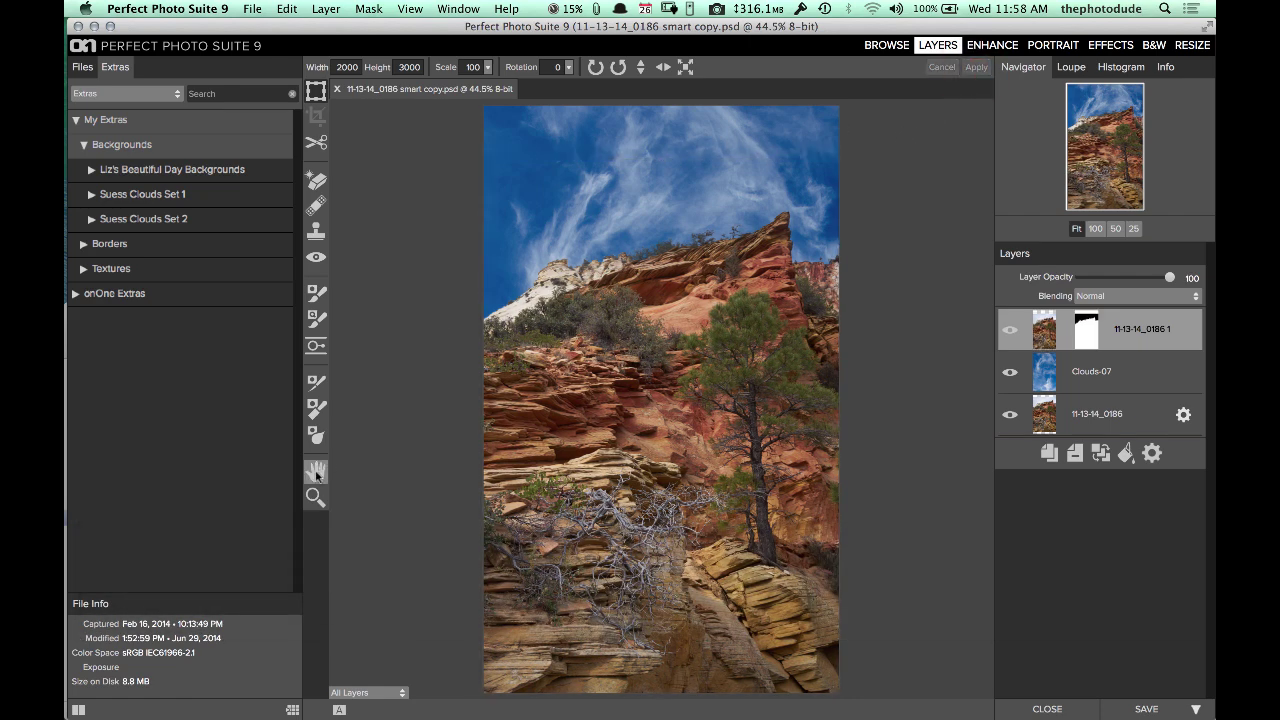
Nudge the masked cliff layer one more increment to the right, apply the transform and return to the Hand tool.
click(316, 91)
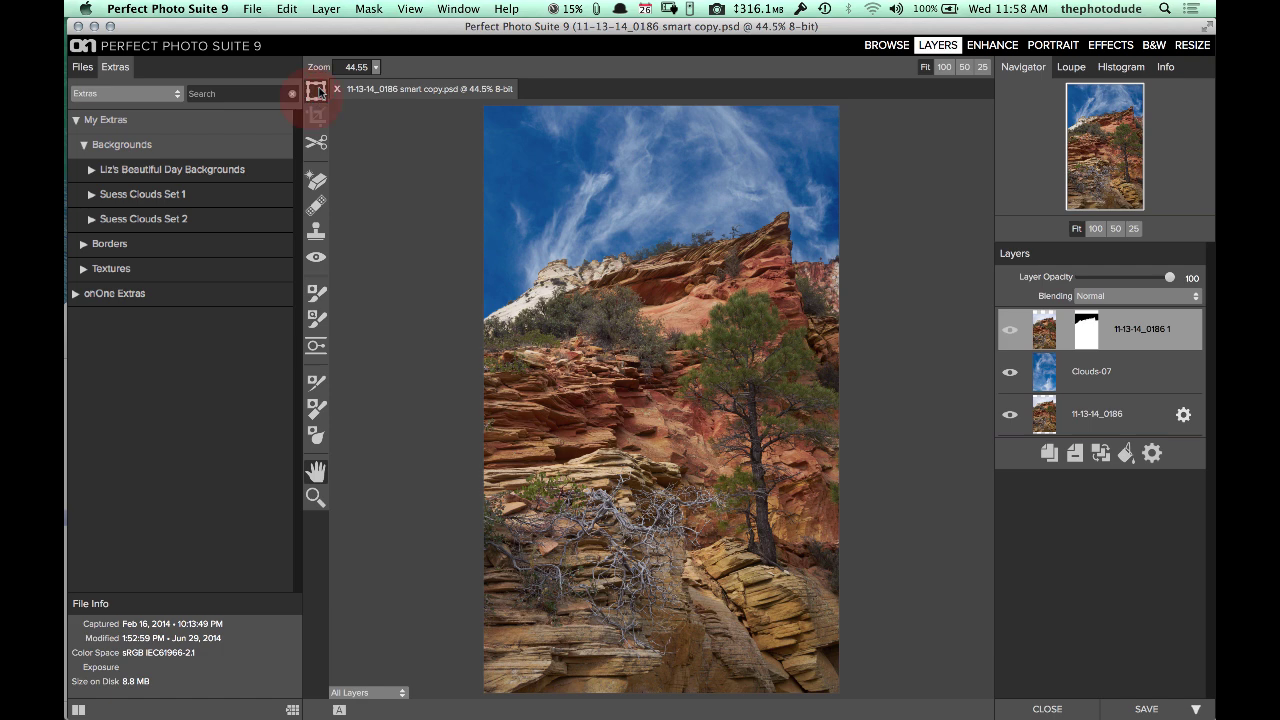
key(Right)
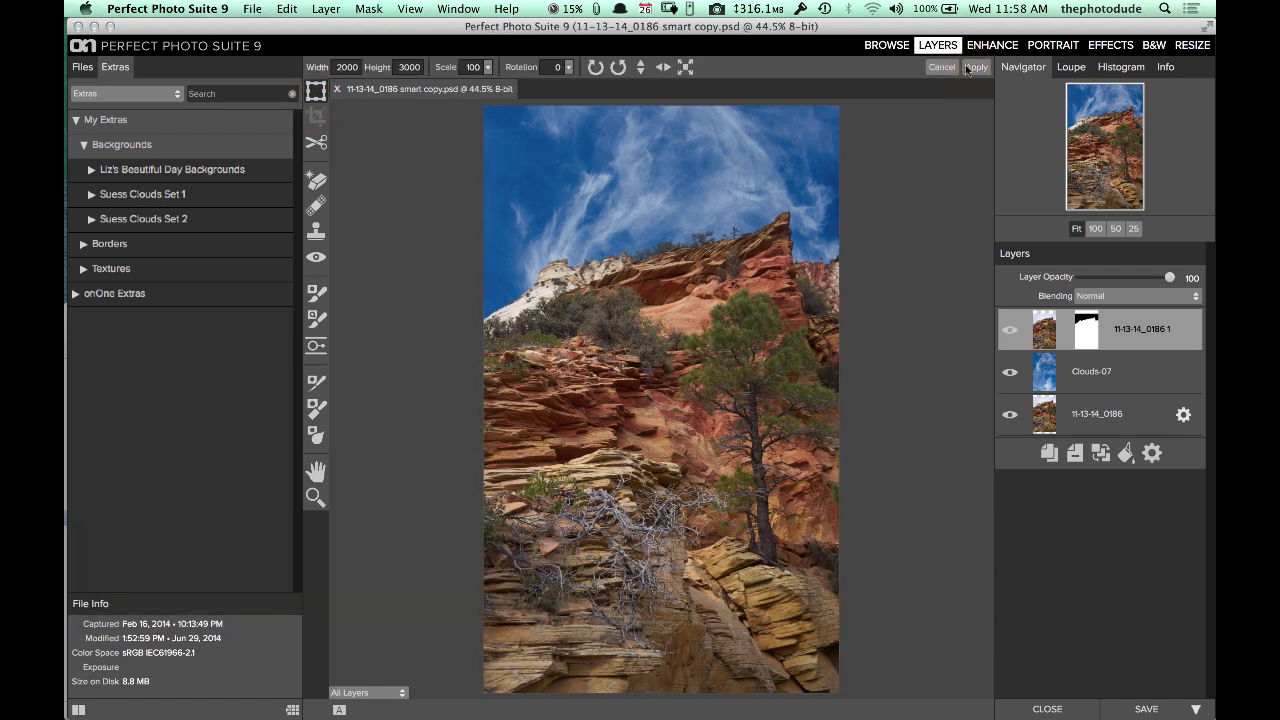
click(316, 471)
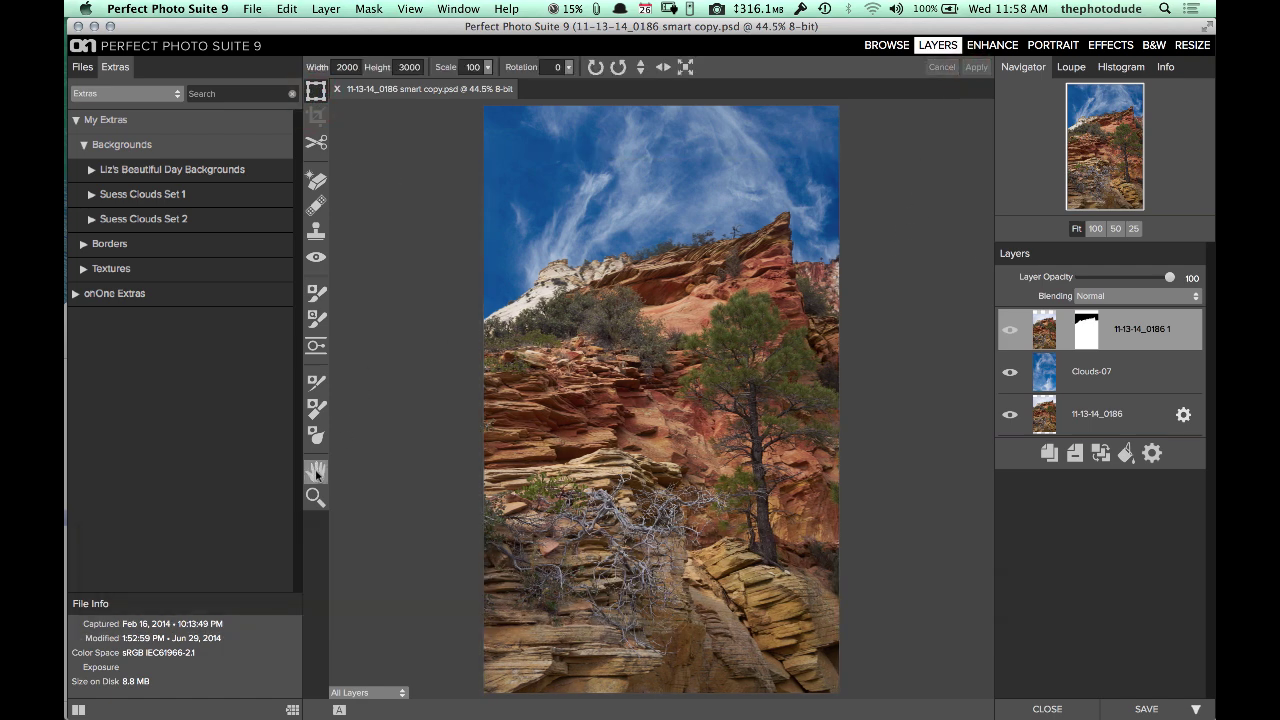
click(316, 473)
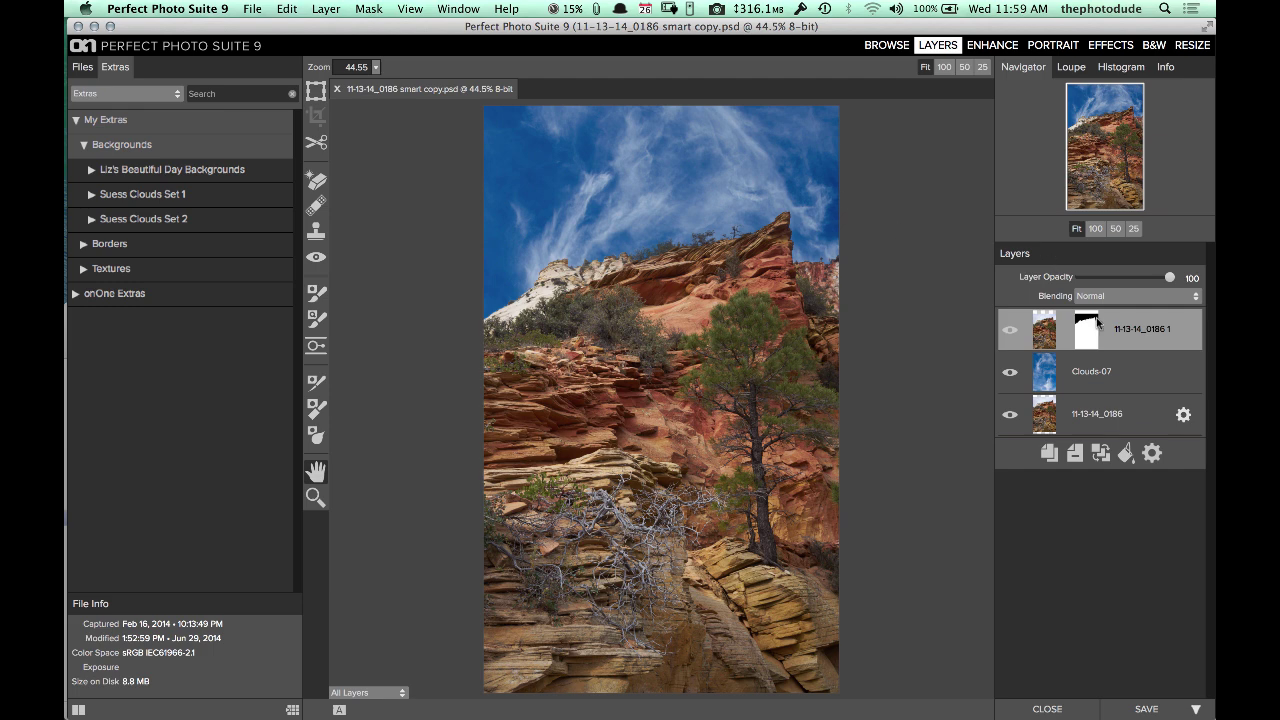
Shift the Clouds-07 layer up and slightly left so a different part of the clouds fills the sky.
click(1084, 377)
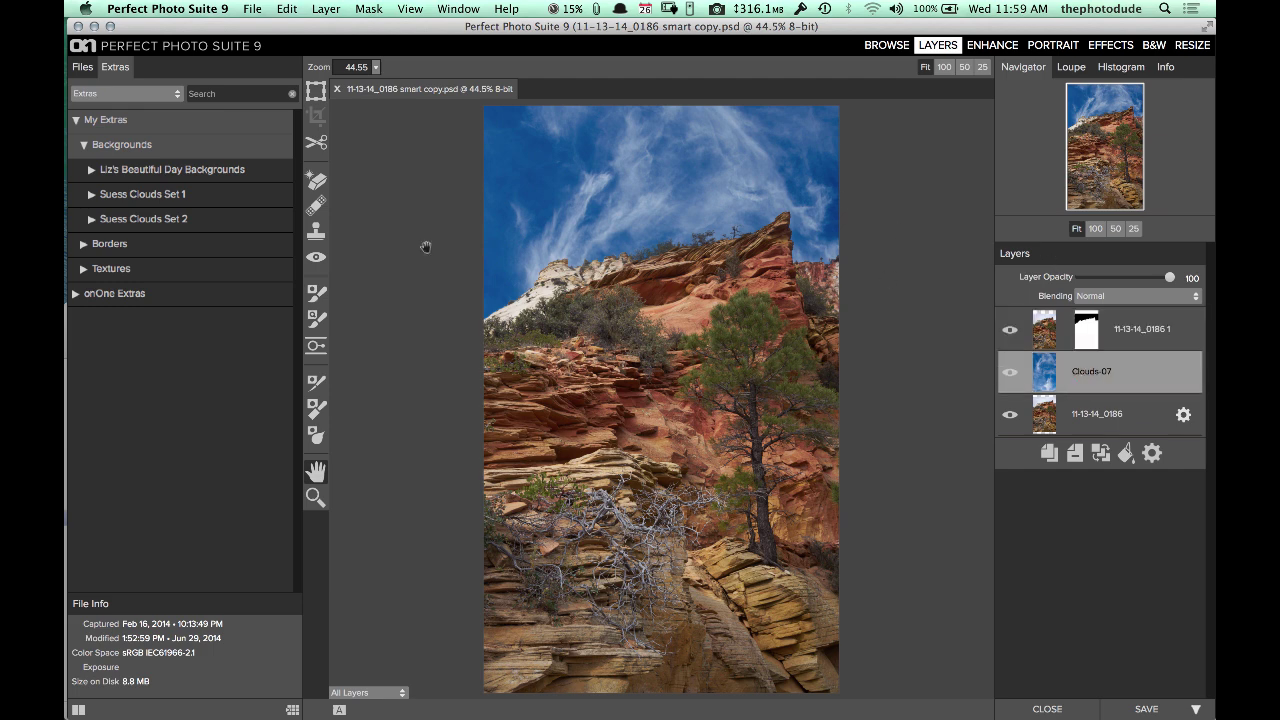
click(316, 90)
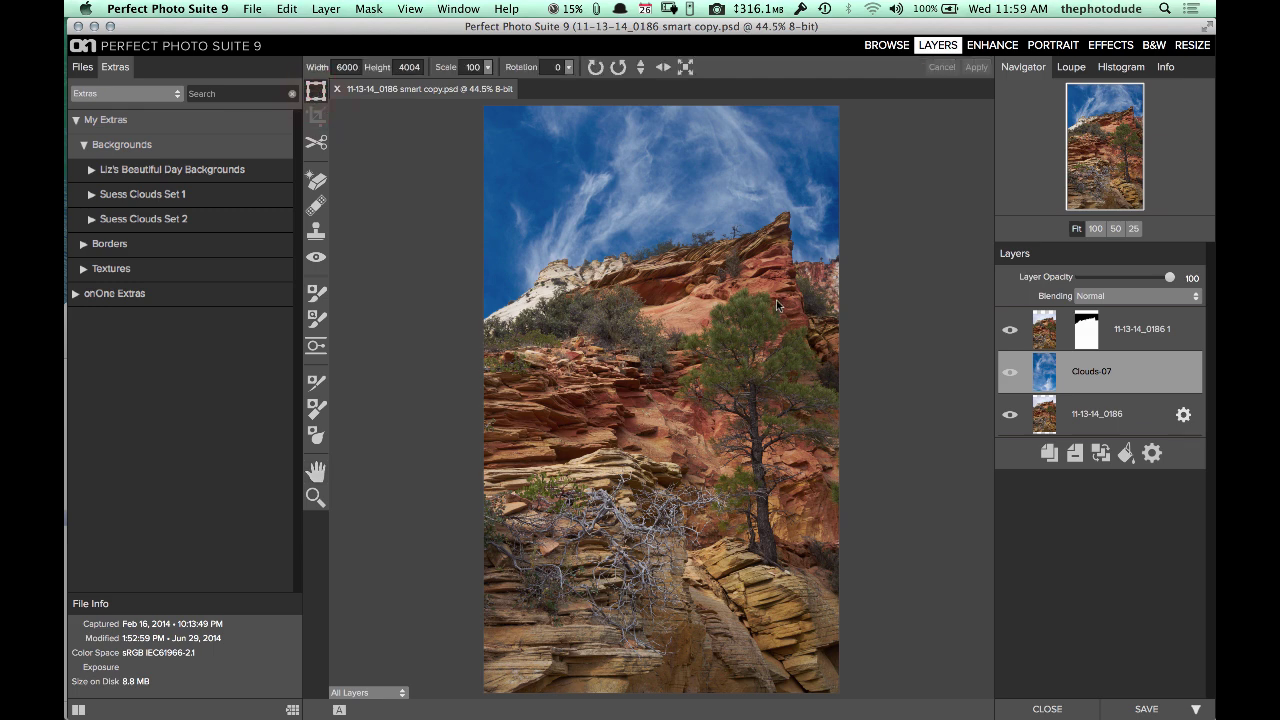
drag(761, 372, 736, 304)
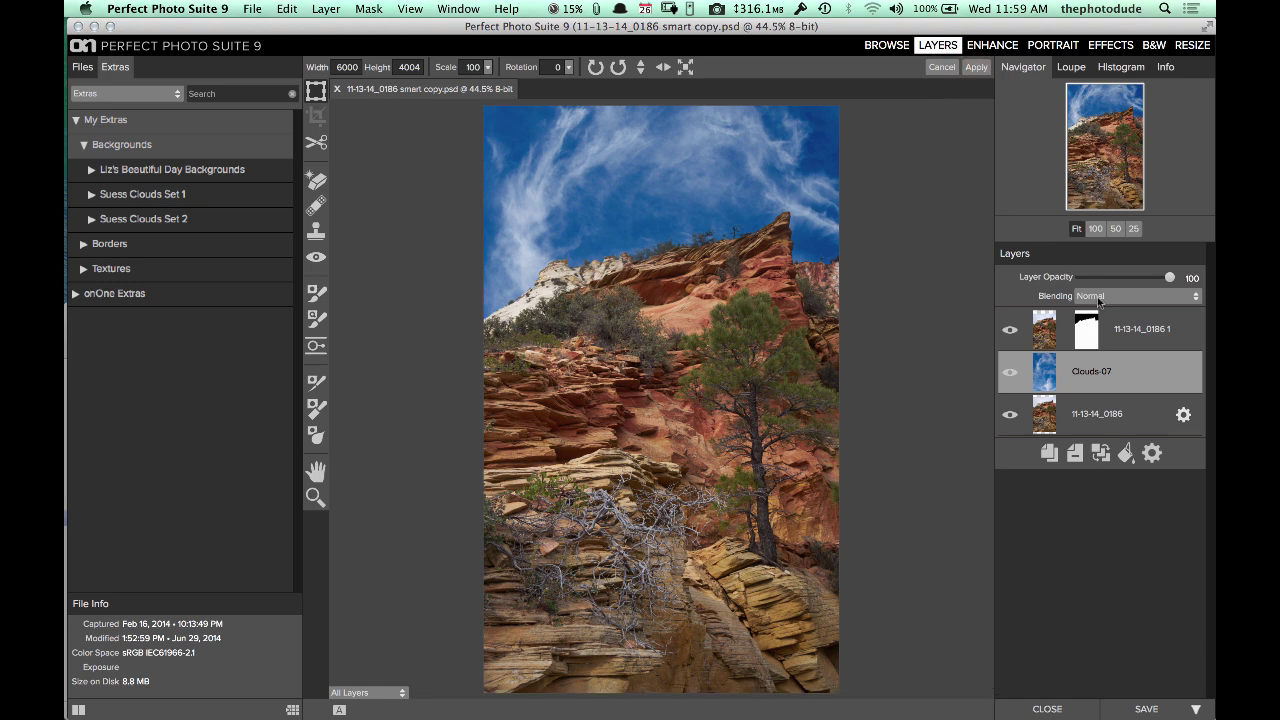
Enhance the Clouds-07 layer with Detail 9, Contrast 6 and Blacks 8.
click(992, 45)
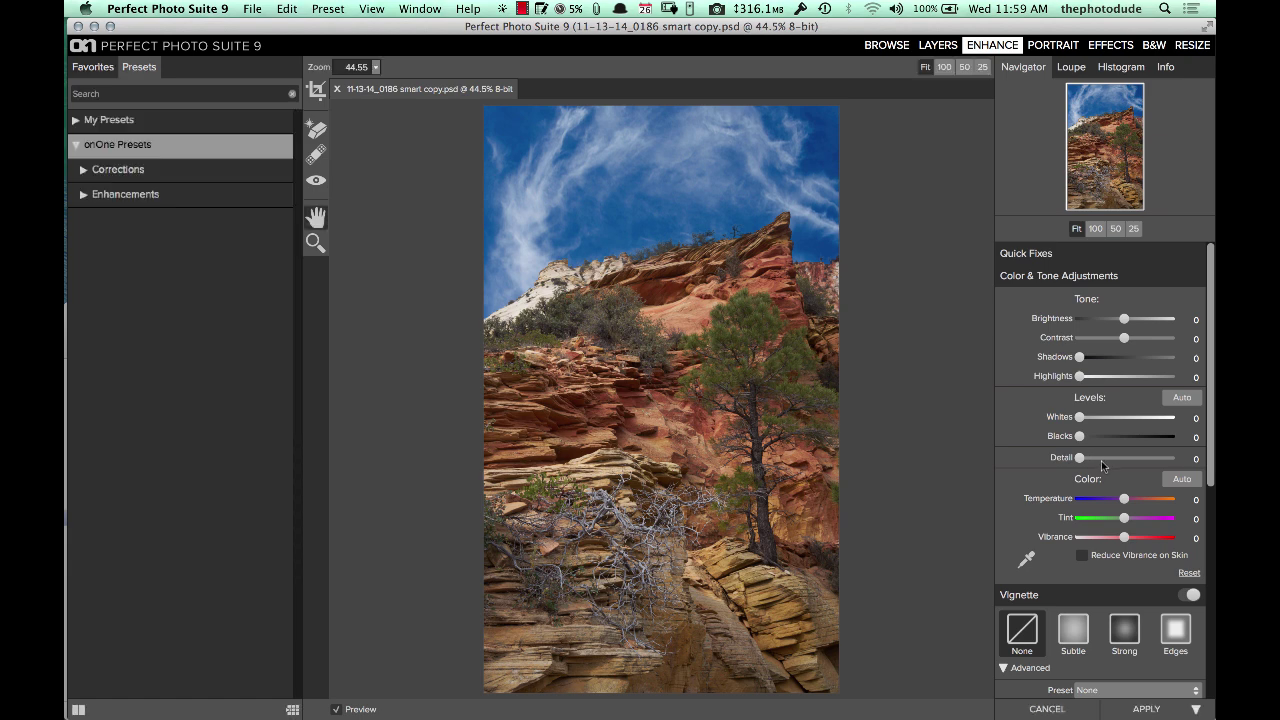
click(1095, 460)
mouse_move(1102, 463)
mouse_down()
mouse_move(1137, 457)
mouse_move(1087, 460)
mouse_up()
click(1096, 460)
drag(1129, 338, 1133, 341)
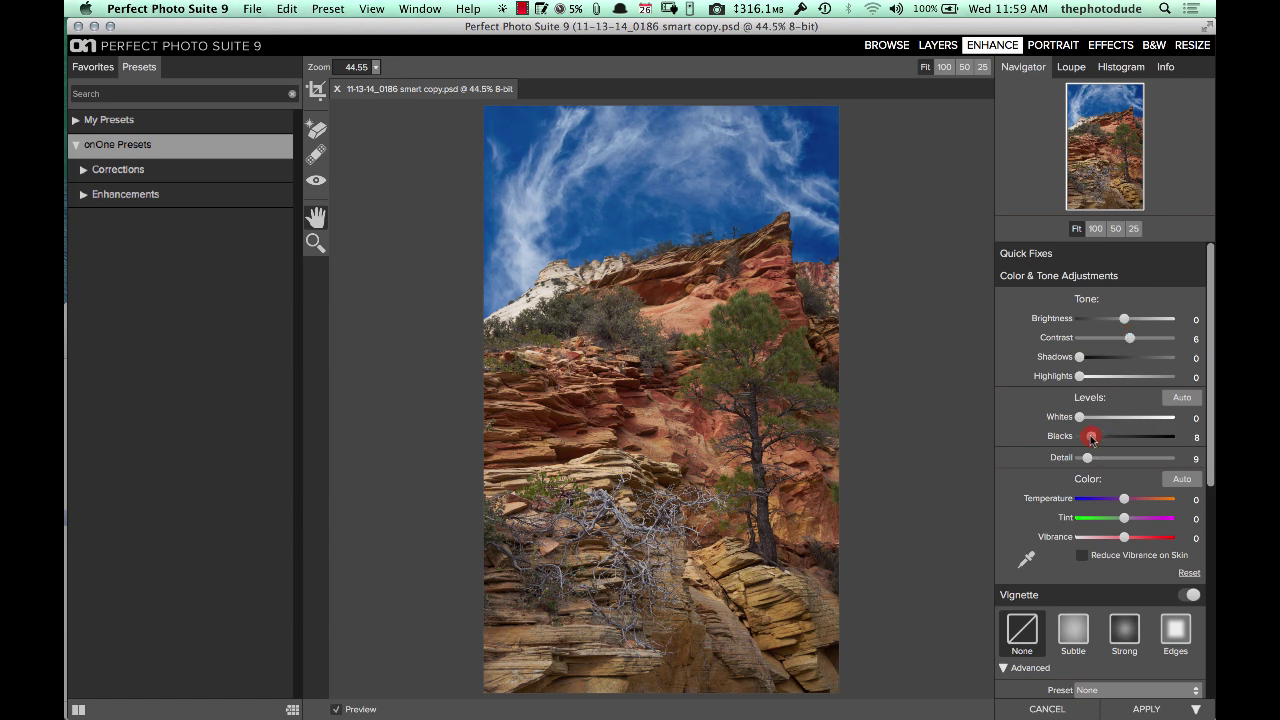
click(1090, 438)
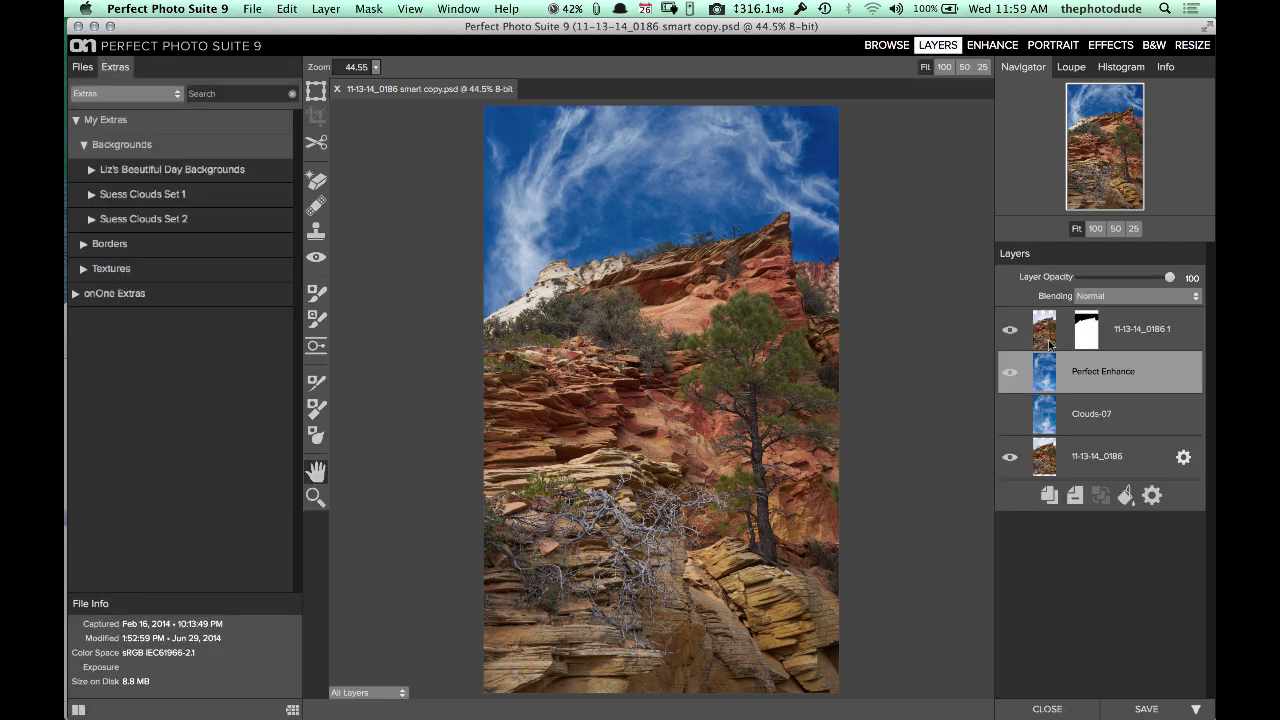
Enhance the masked cliff layer with Brightness 6, Contrast 10, Blacks 5, Detail 19 and Vibrance 10, and compare it with the preview off.
click(1057, 345)
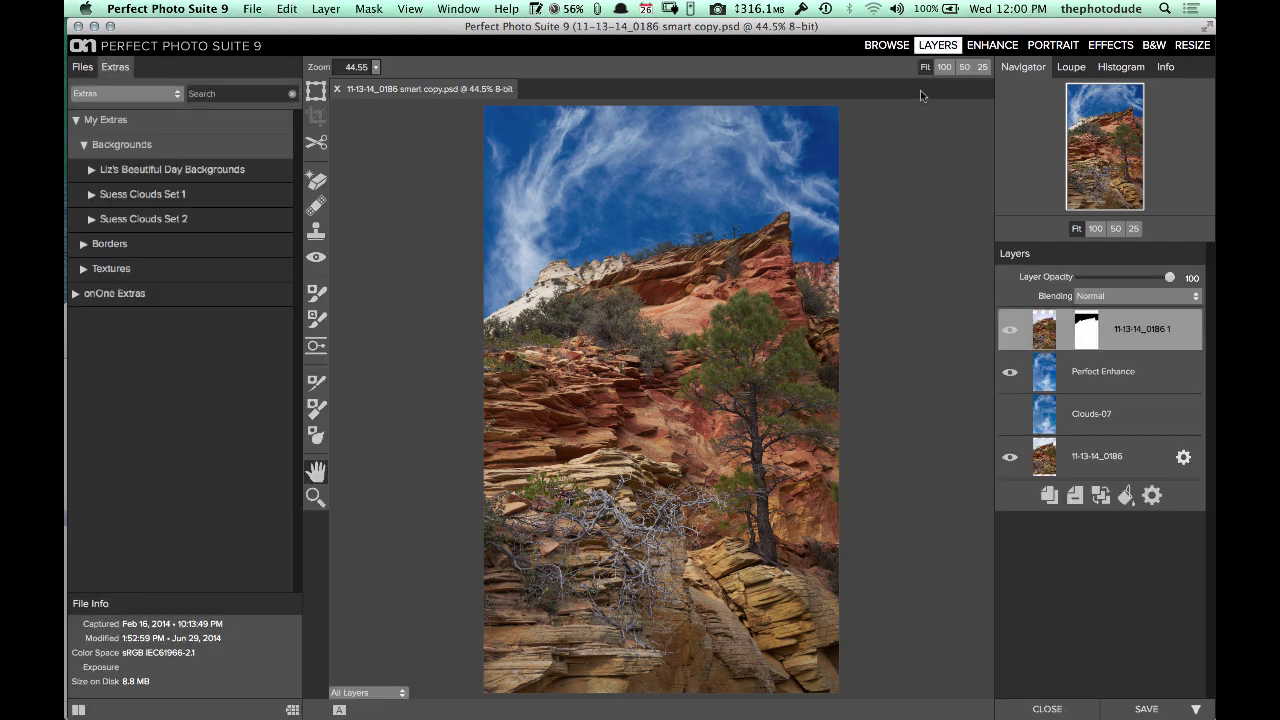
click(990, 46)
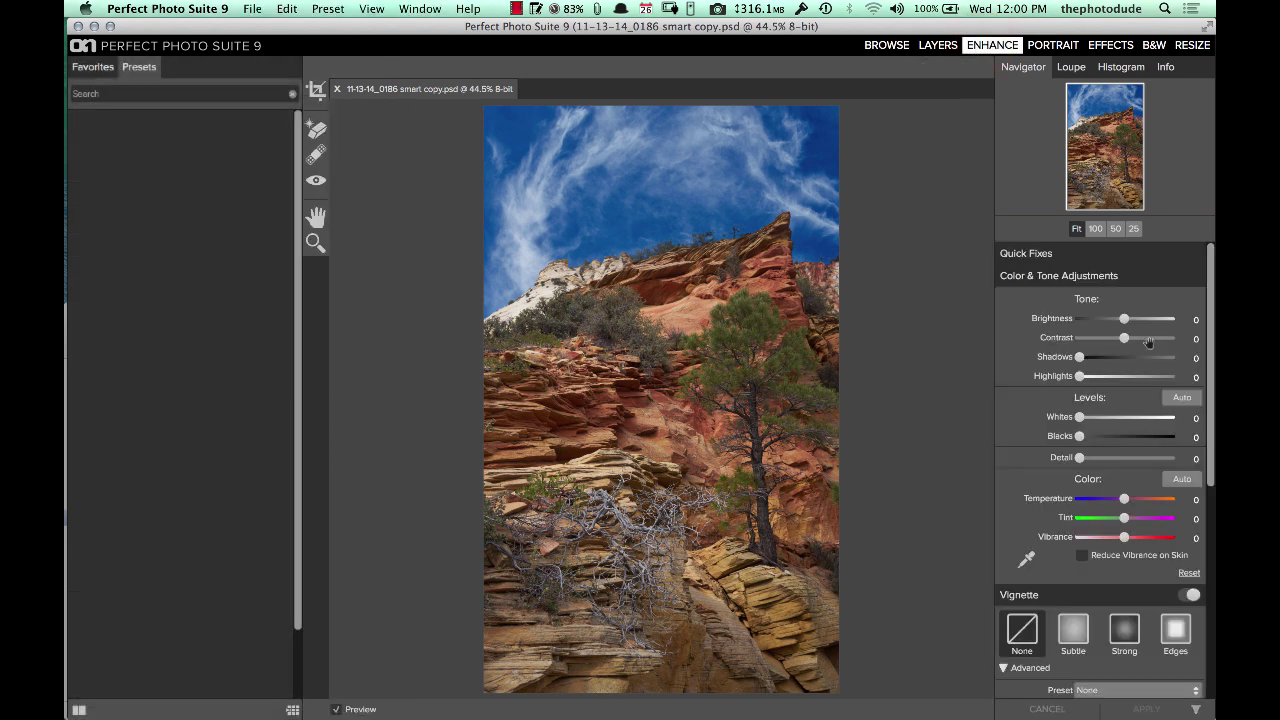
click(1182, 398)
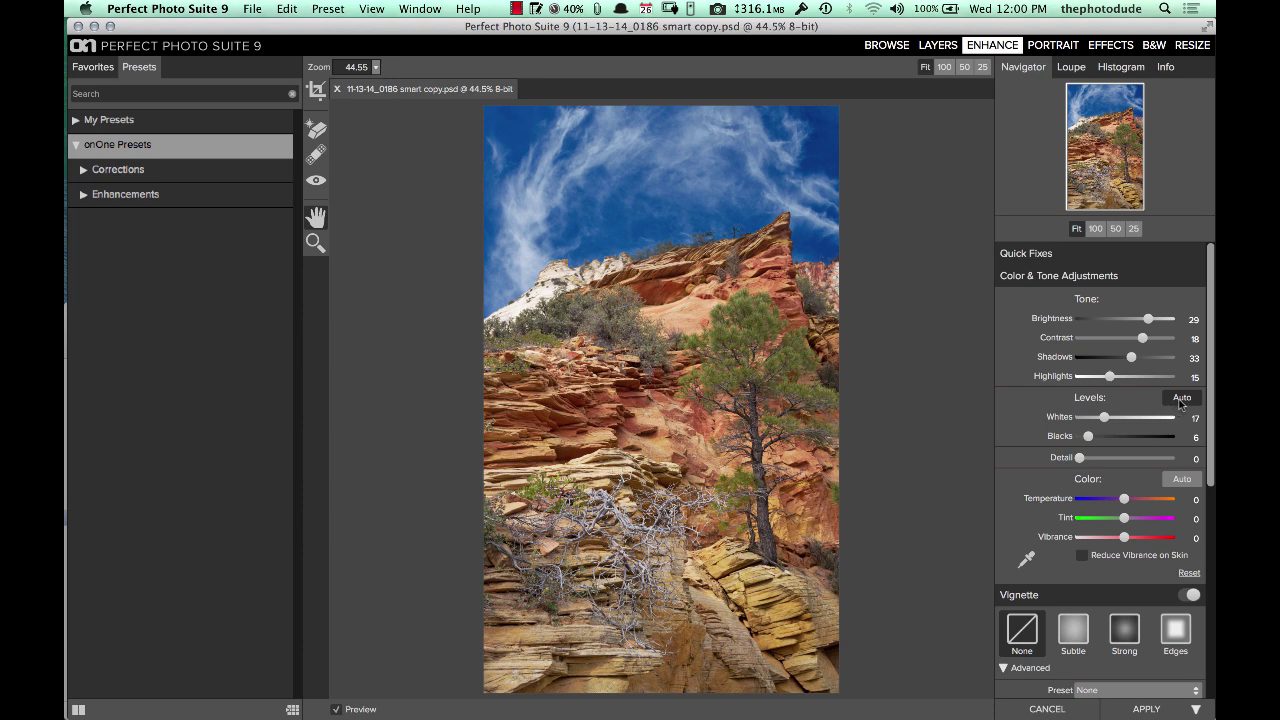
click(1182, 398)
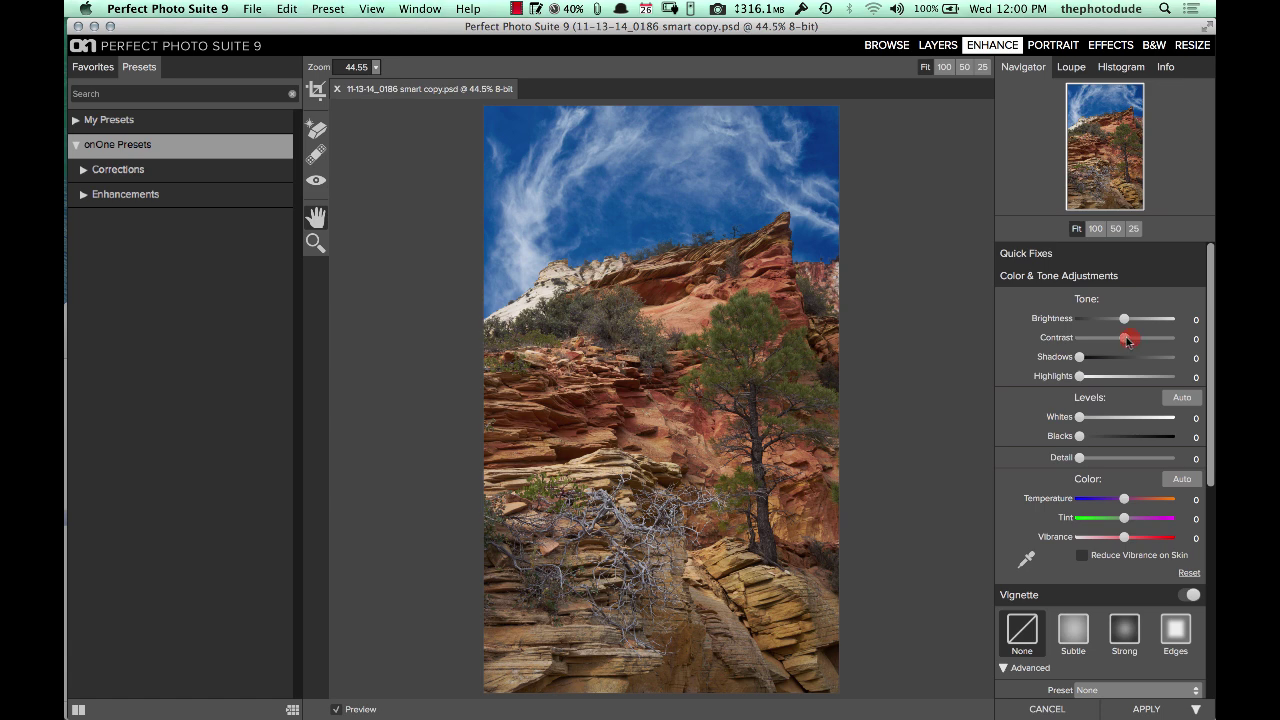
drag(1127, 341, 1136, 341)
click(1126, 319)
drag(1101, 459, 1096, 459)
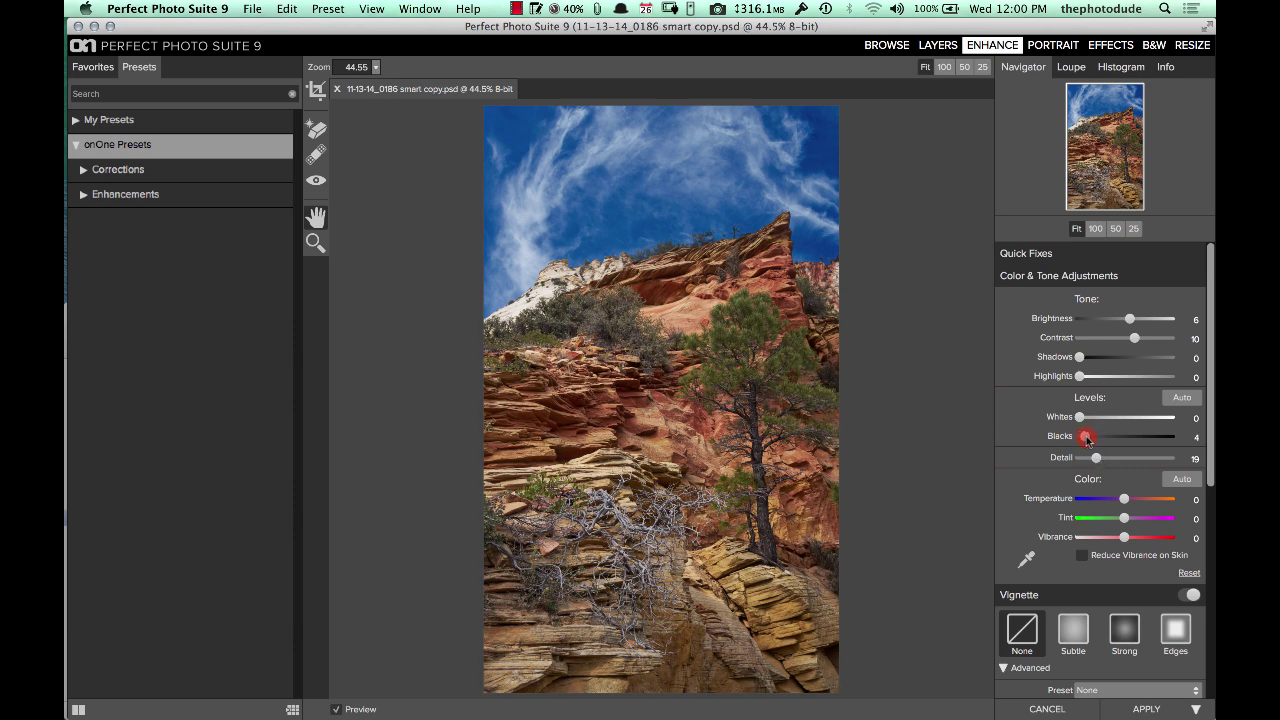
drag(1087, 440, 1088, 440)
drag(1125, 540, 1135, 540)
click(336, 709)
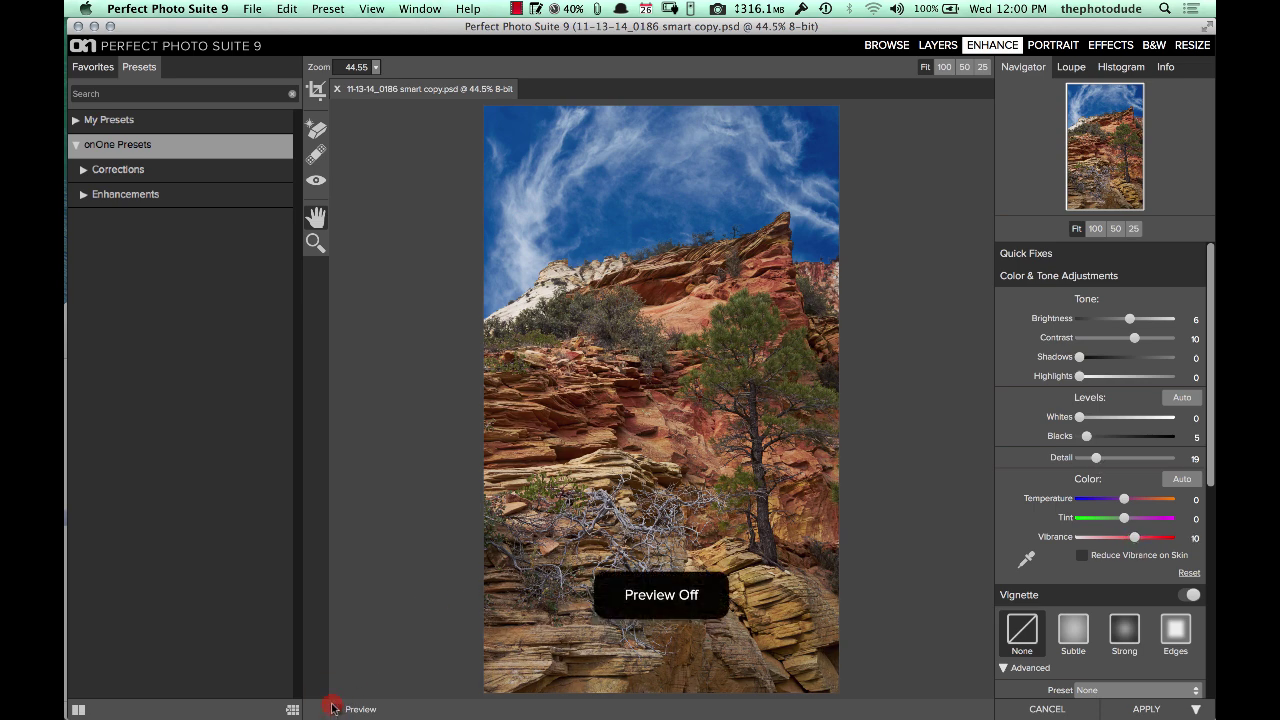
click(336, 709)
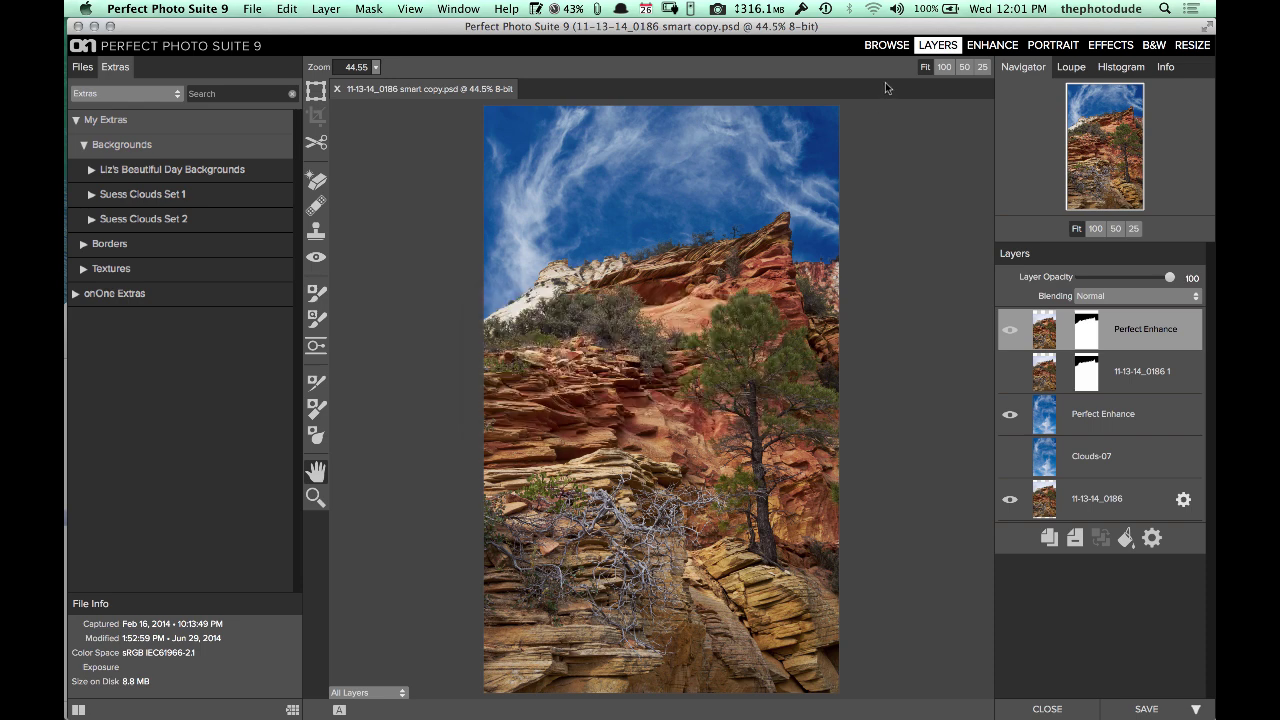
Close the cliff photo and open a copy of 11-4-14_0136.tif from Classroom Photos in Layers.
click(337, 89)
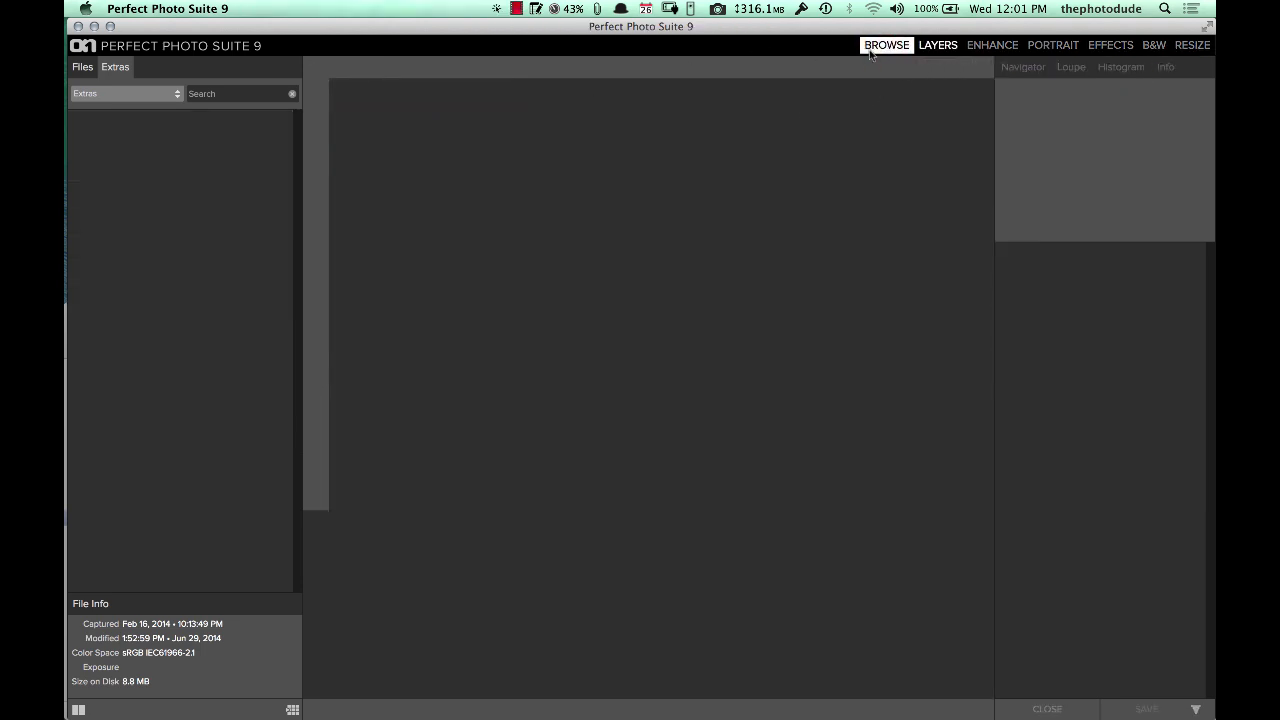
click(870, 50)
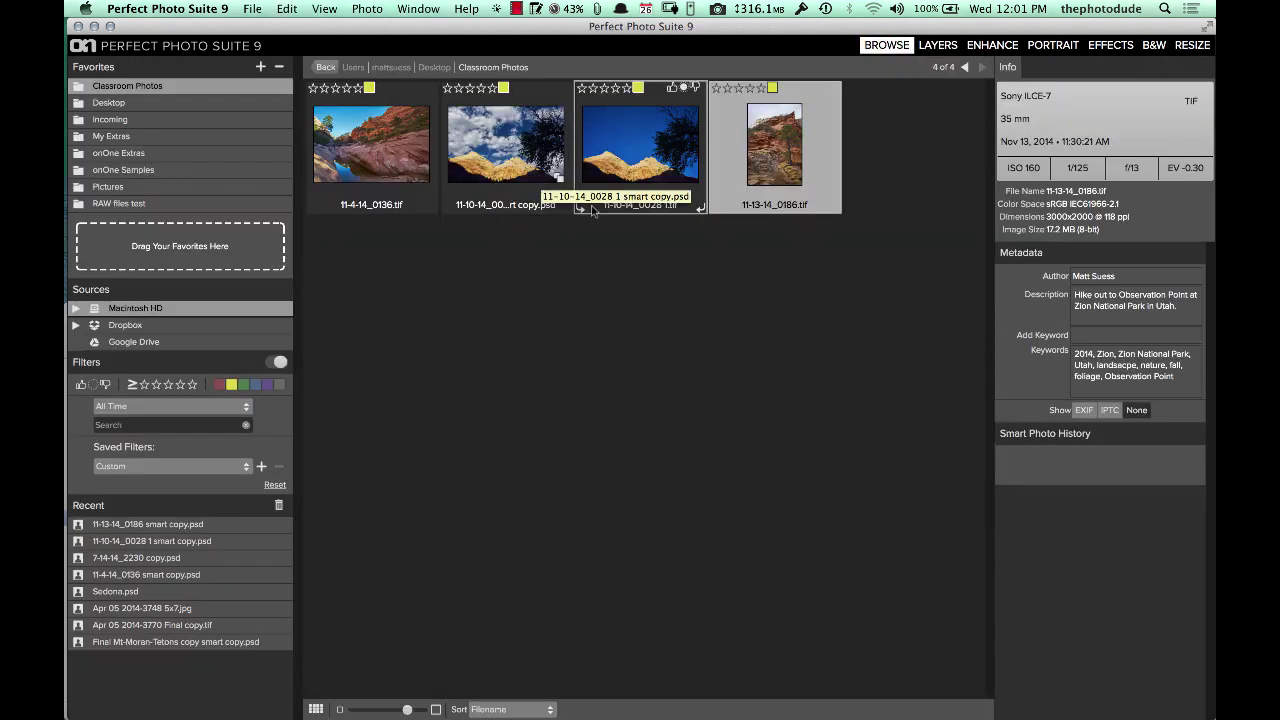
click(385, 160)
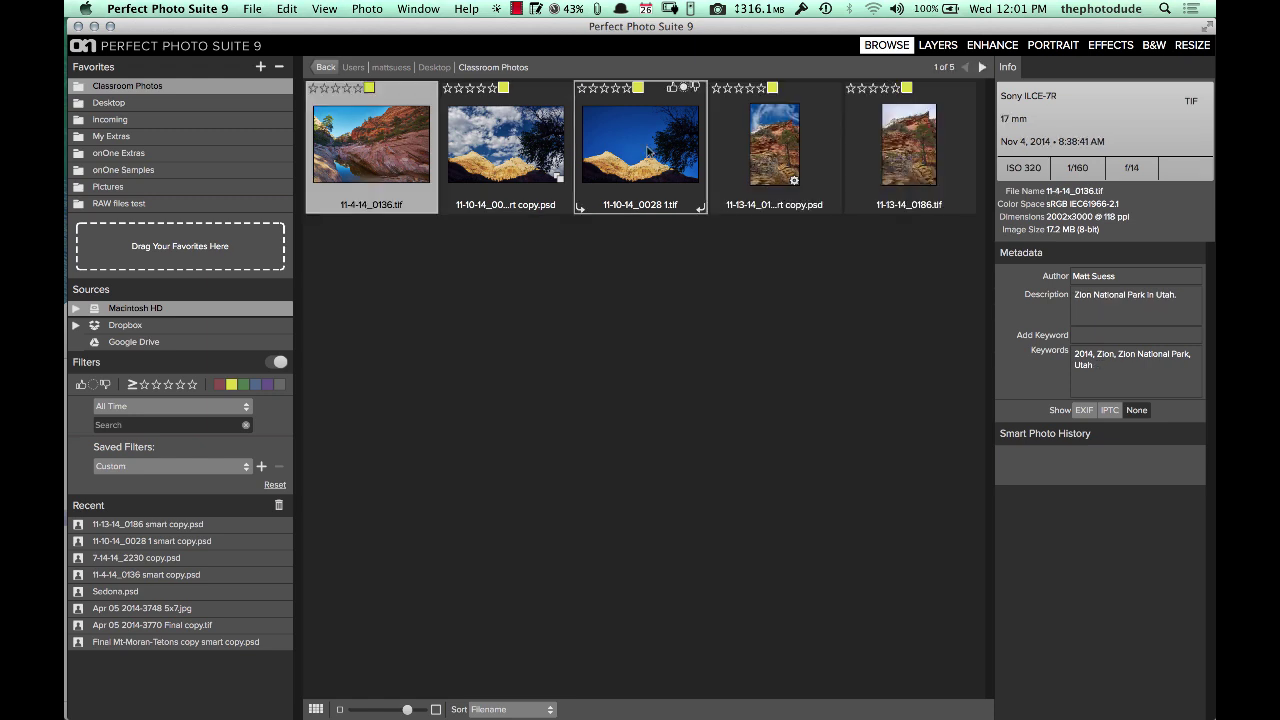
click(942, 46)
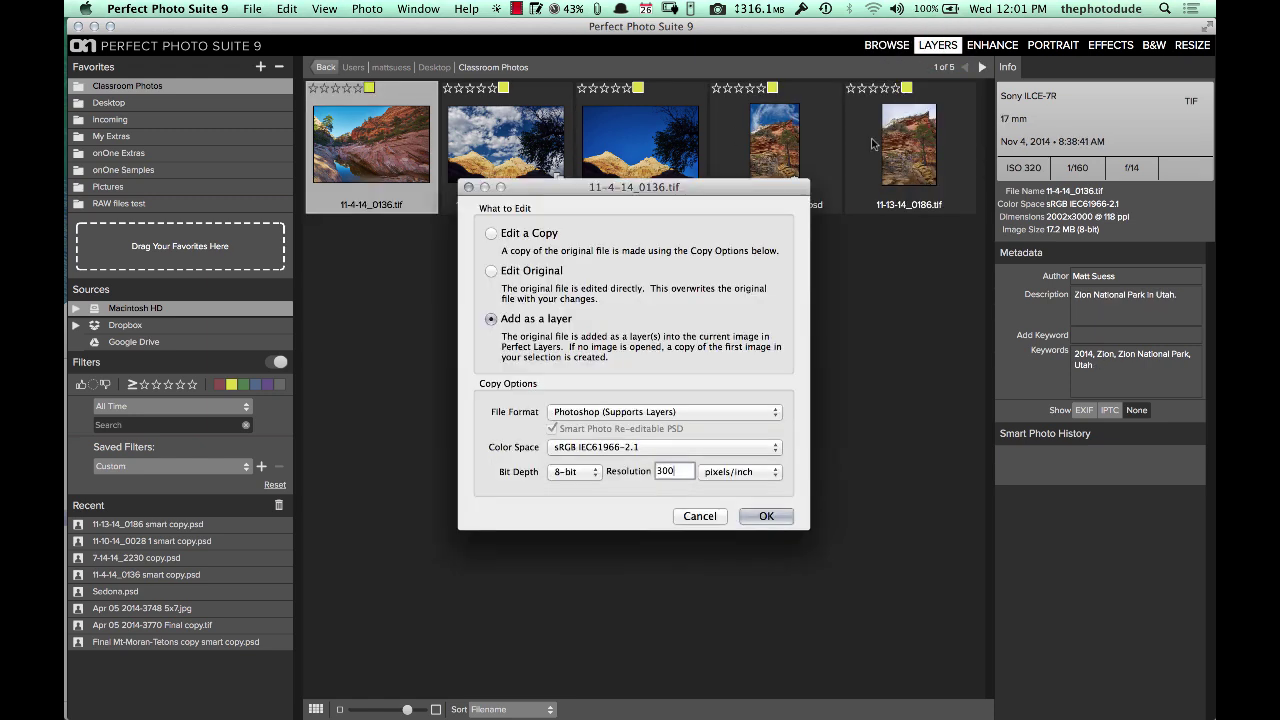
click(528, 238)
click(765, 516)
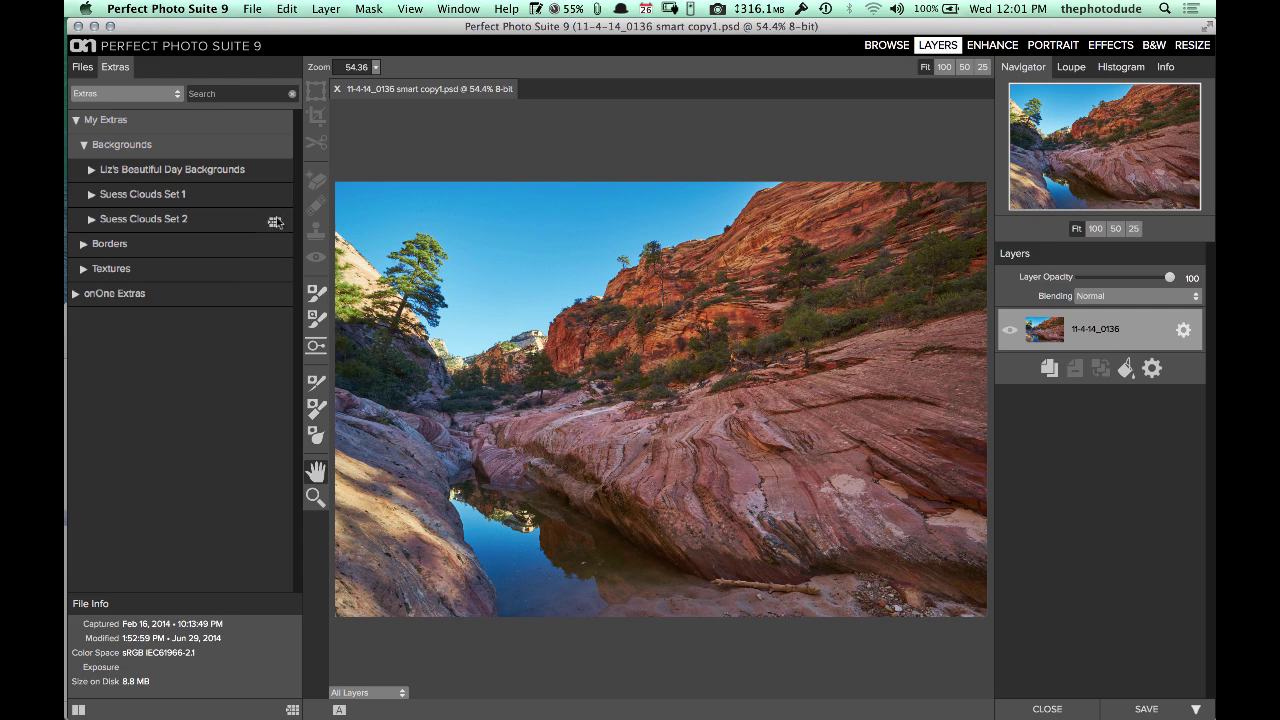
Look through the Suess Clouds Set 2 backgrounds and choose Clouds-39.jpg for the canyon photo.
click(275, 222)
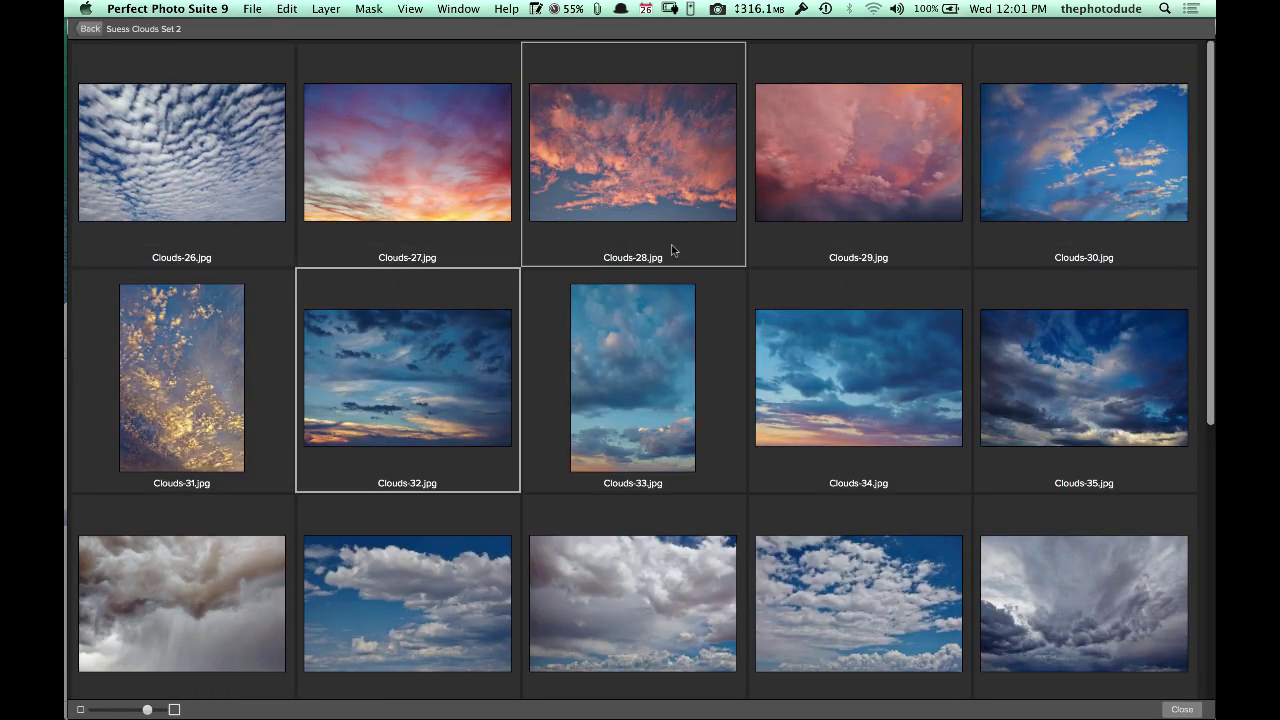
scroll(920, 276, down, 5)
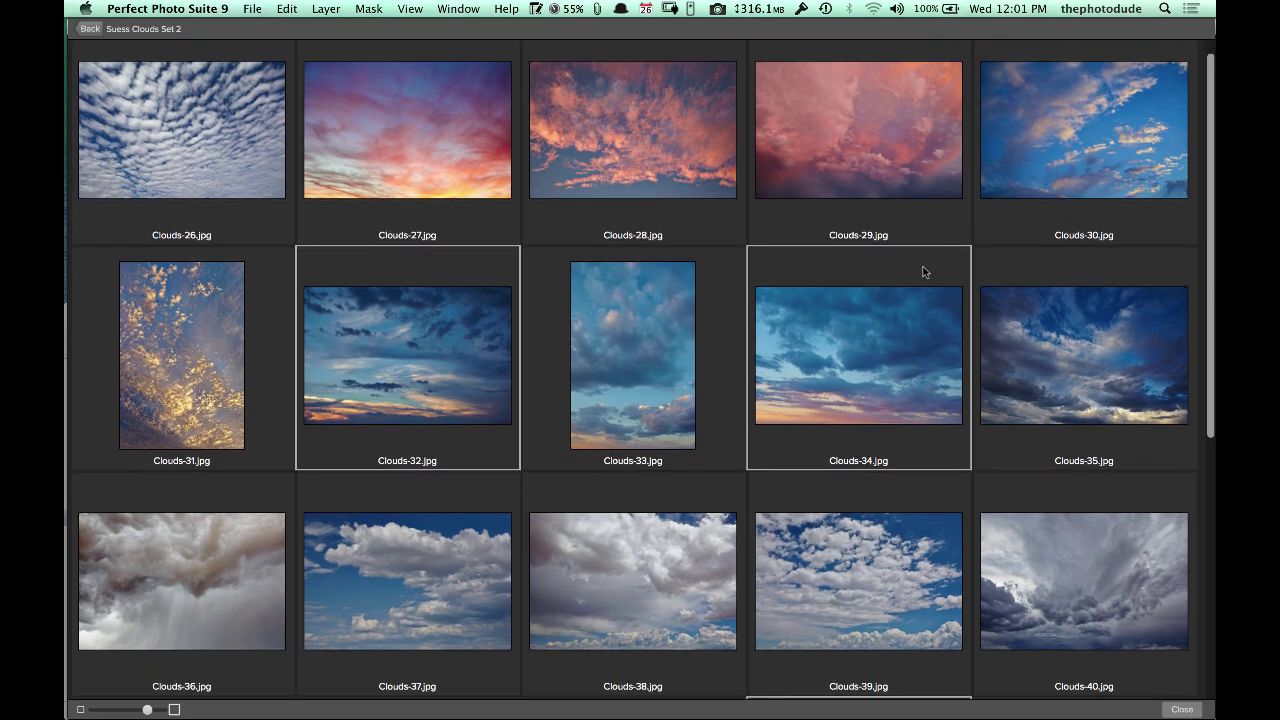
scroll(927, 264, down, 3)
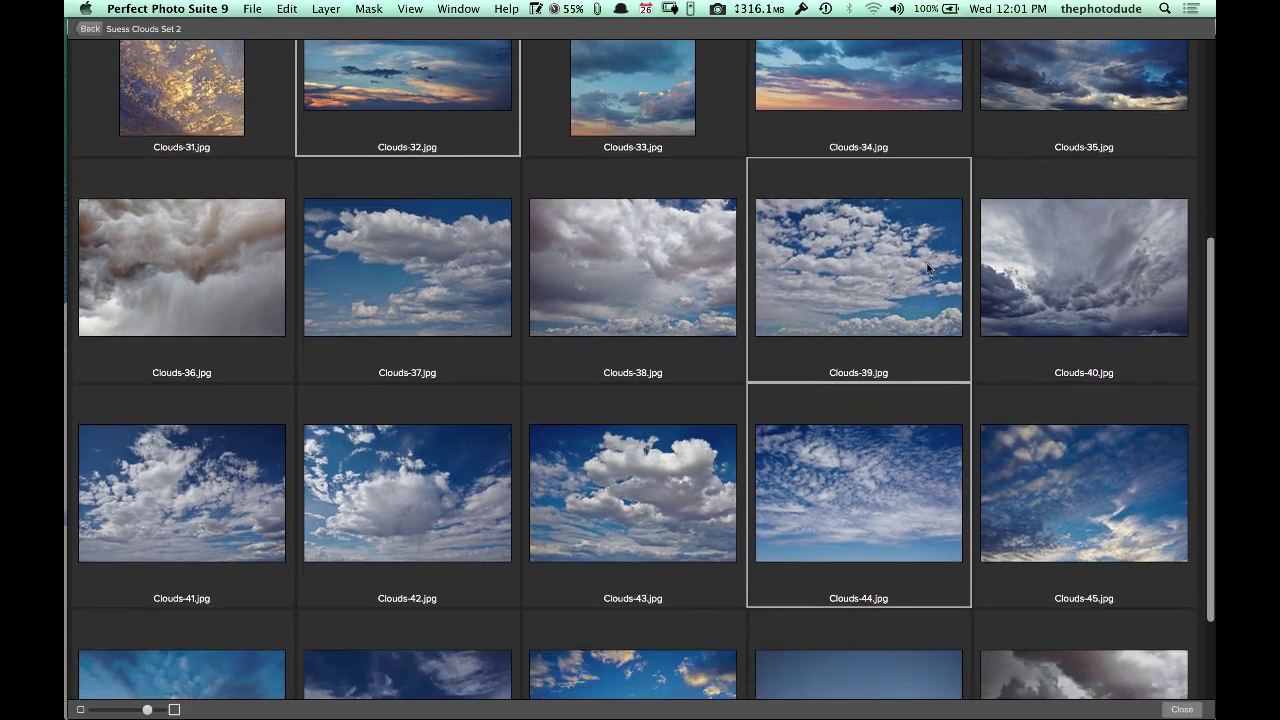
scroll(926, 268, down, 2)
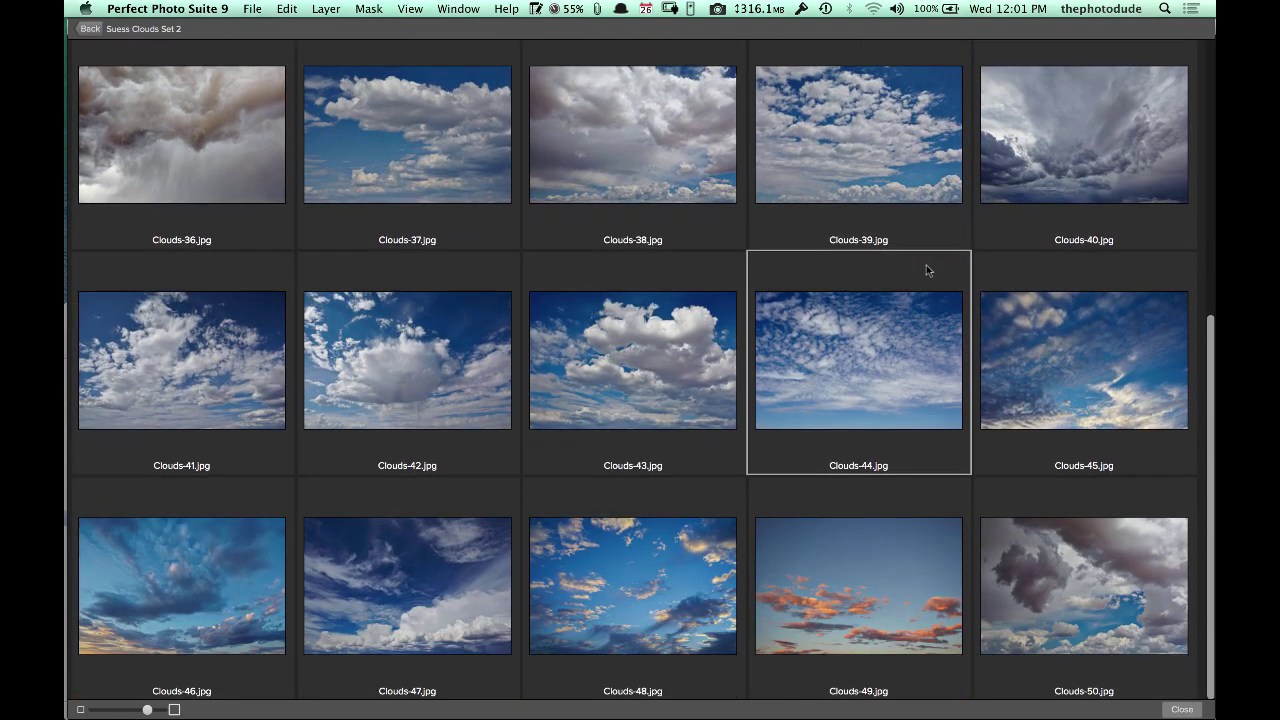
scroll(927, 270, up, 8)
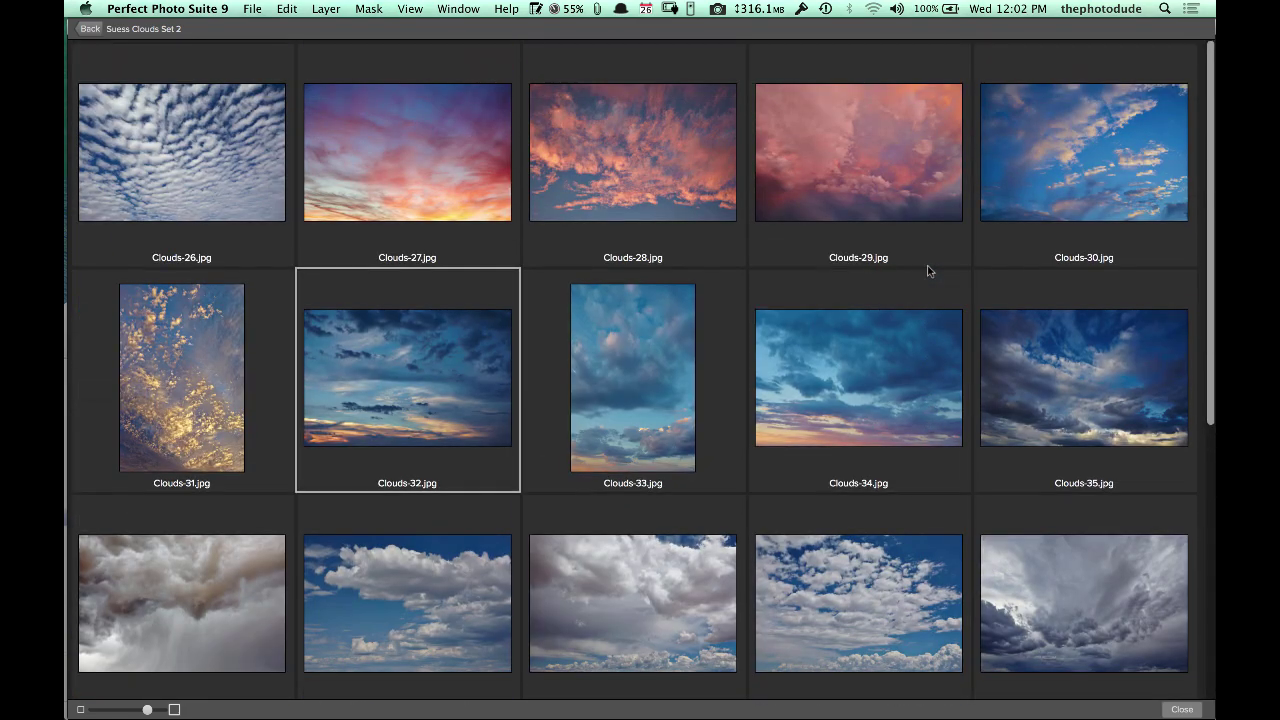
scroll(928, 265, down, 5)
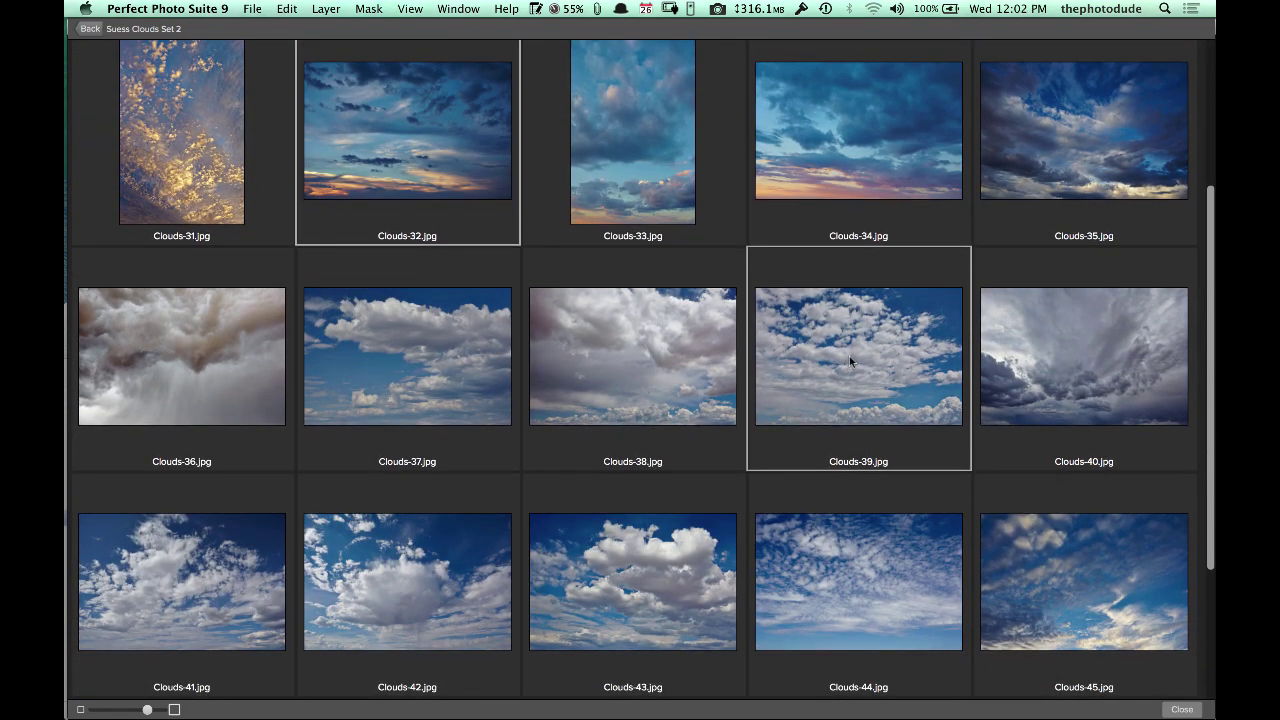
click(853, 355)
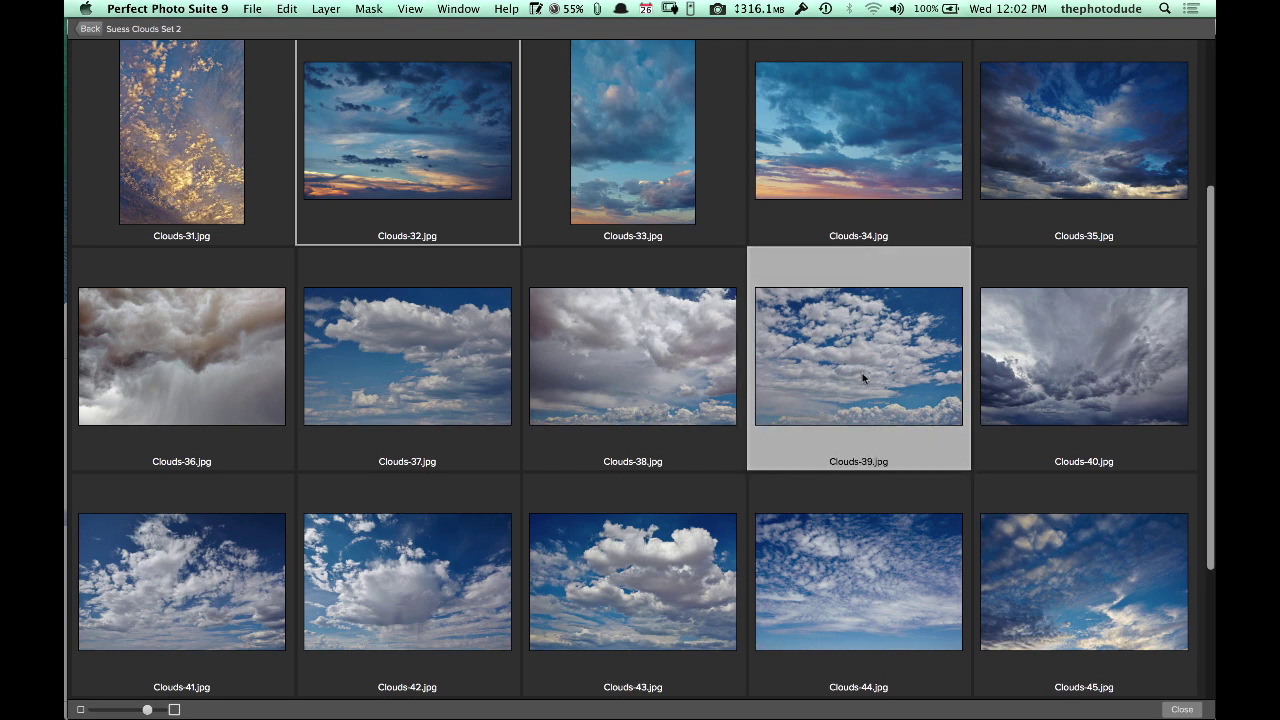
Add Clouds-39.jpg as a layer to the open canyon photo.
double_click(867, 366)
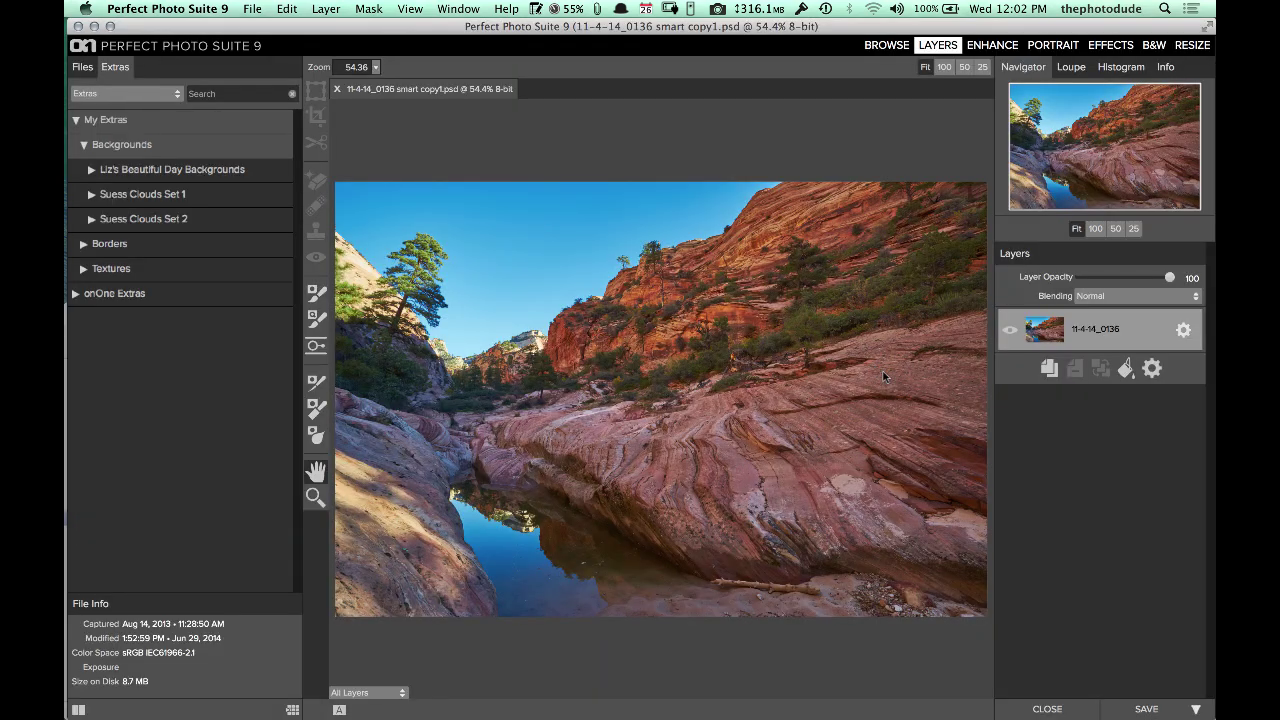
click(517, 318)
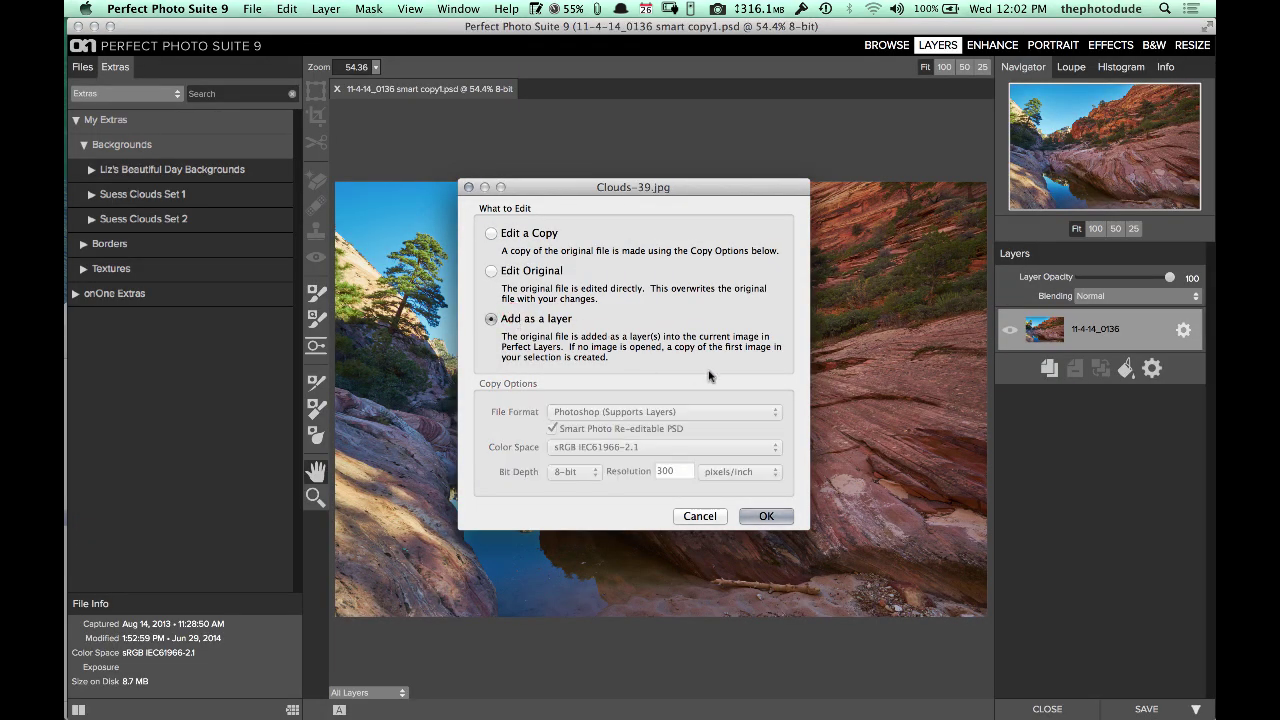
click(766, 516)
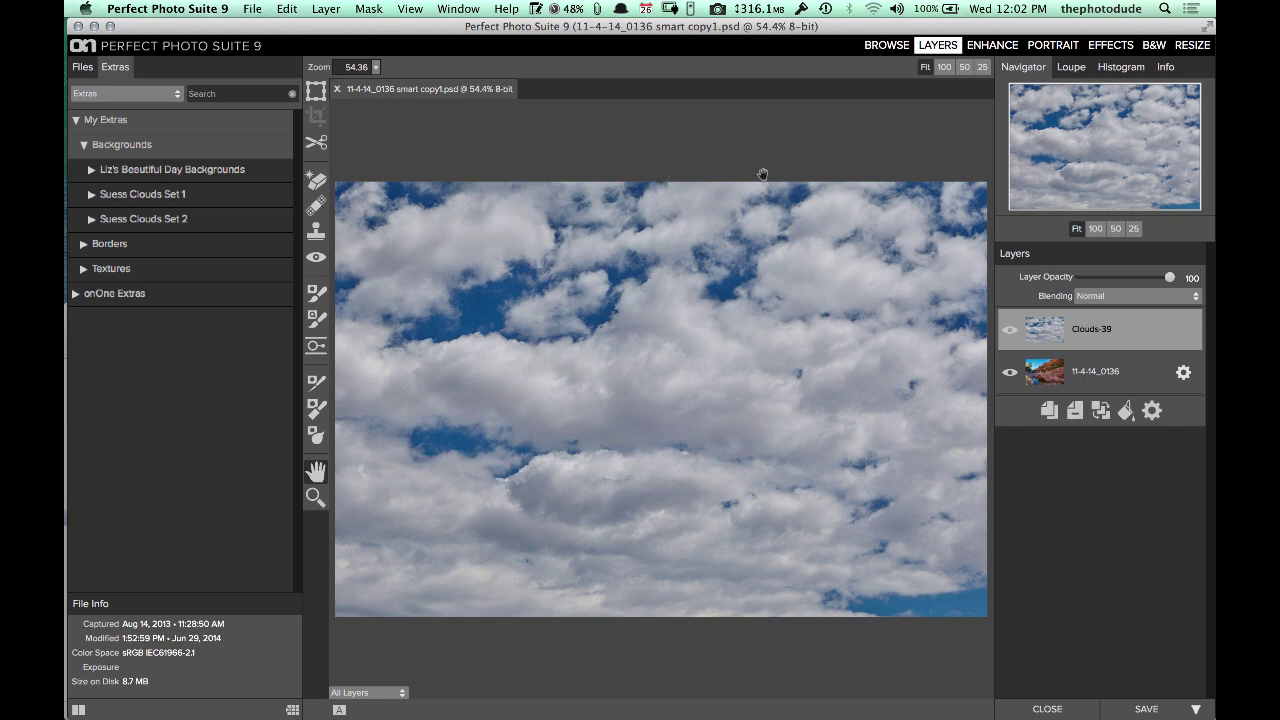
Scale the Clouds-39 layer to fill the canvas and apply the transformation.
key(super+minus)
key(super+minus)
key(super+minus)
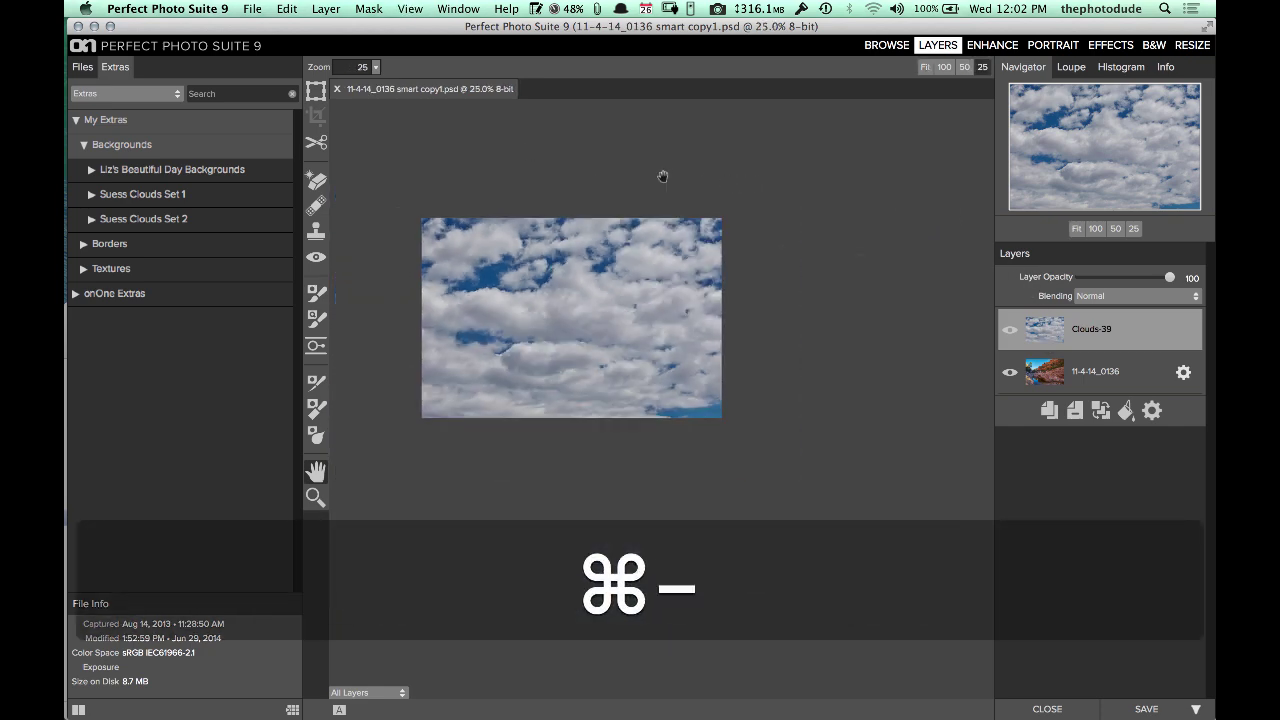
key(v)
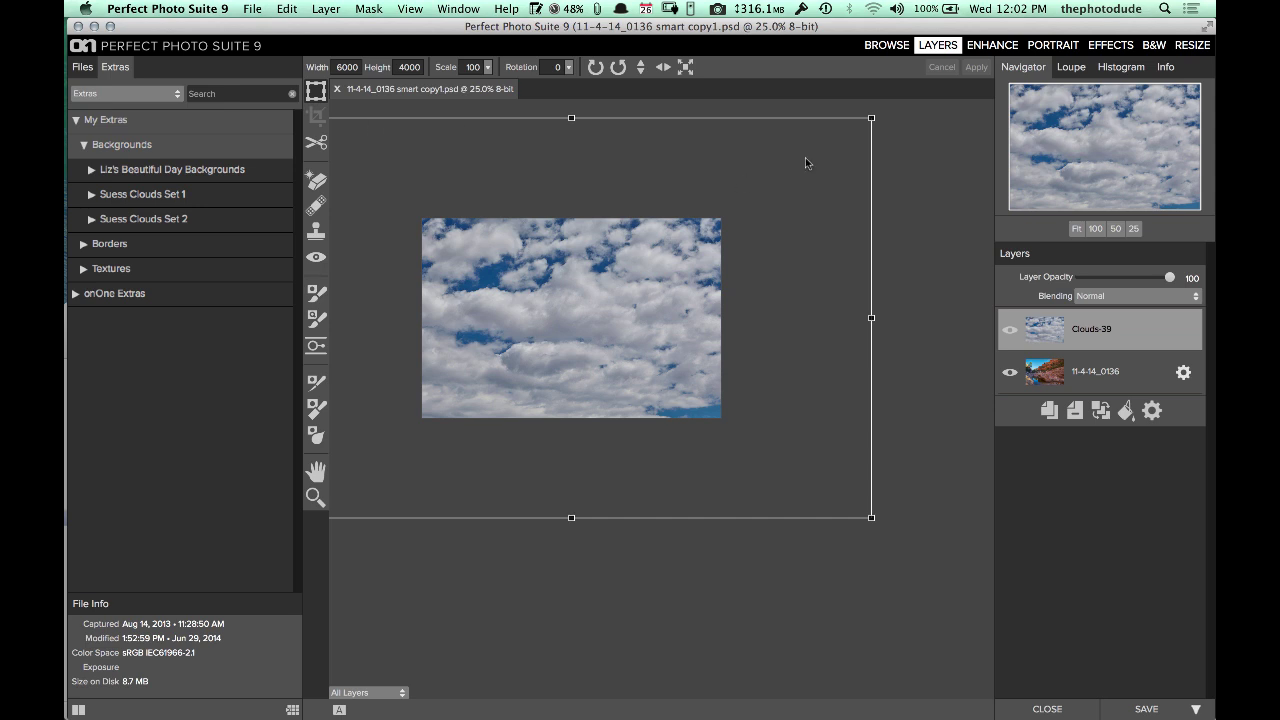
click(1084, 385)
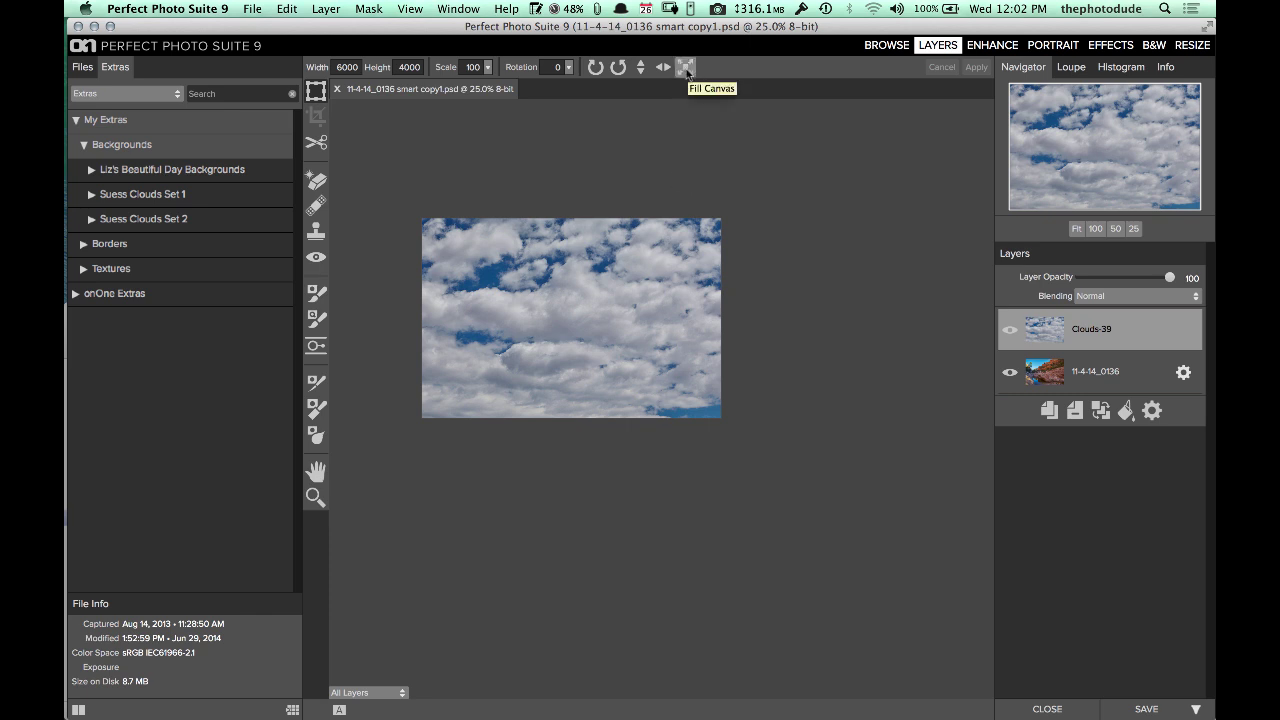
click(685, 67)
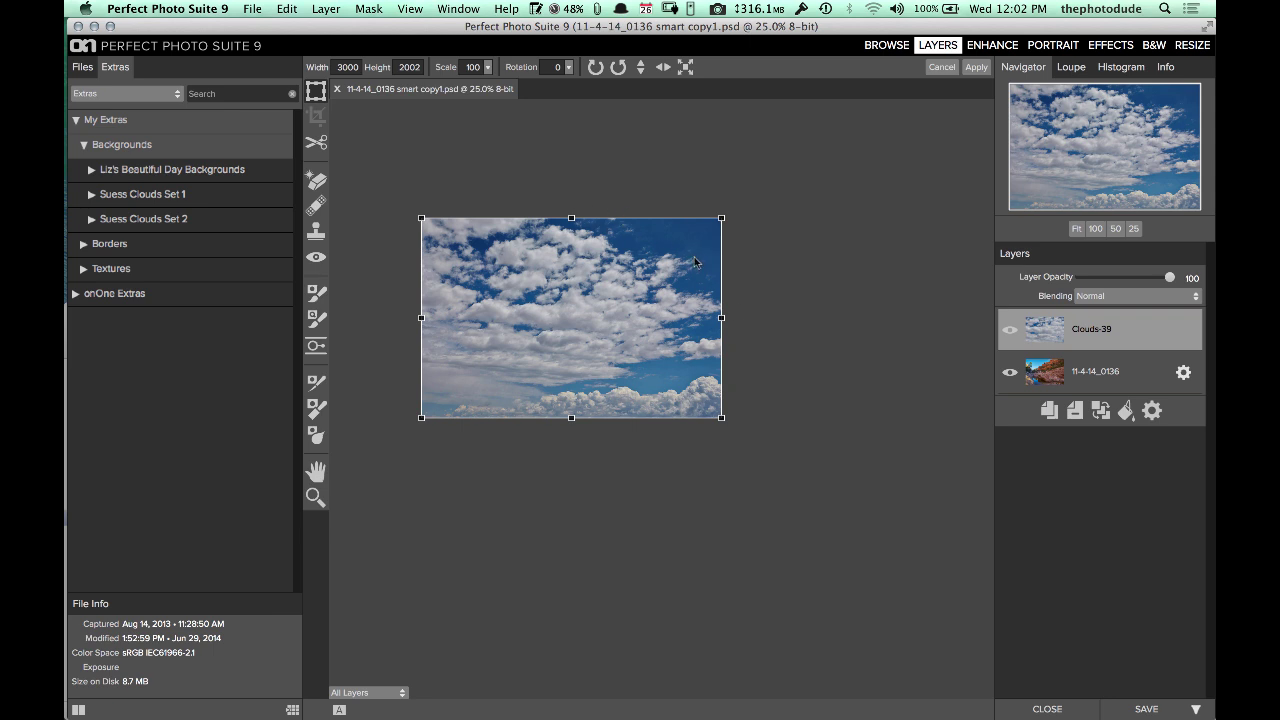
click(976, 67)
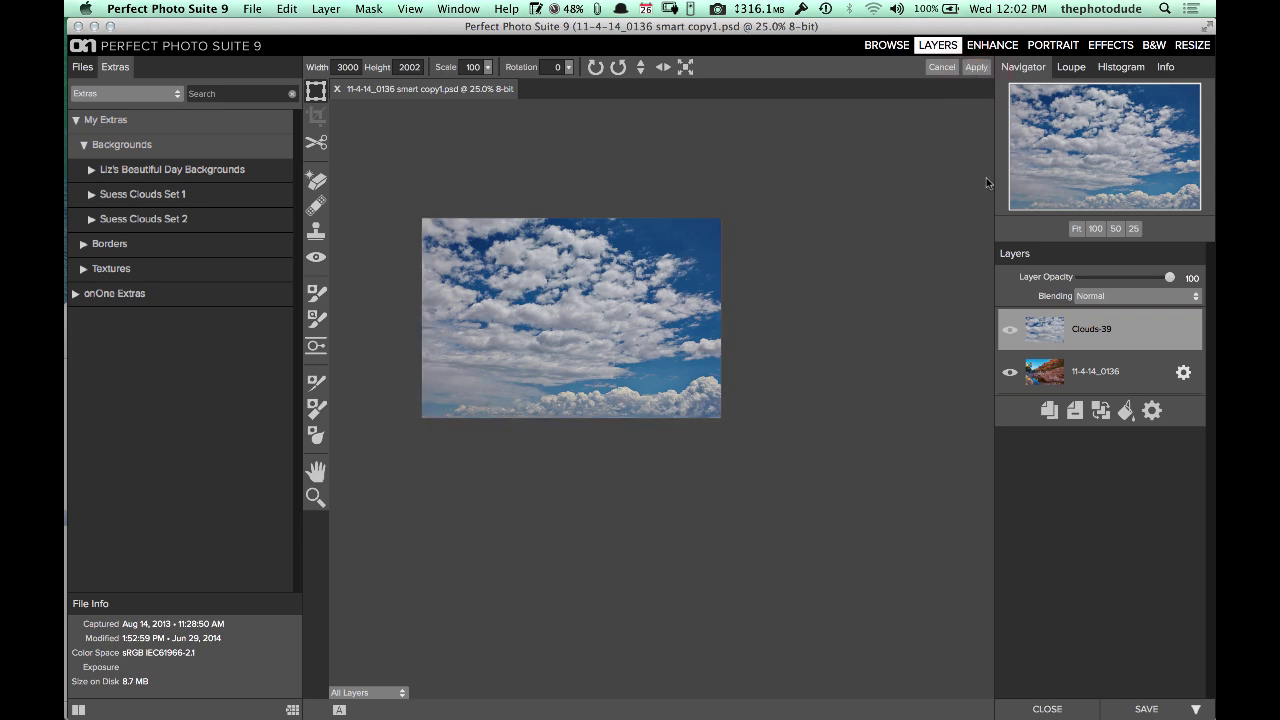
Move the 11-4-14_0136 canyon layer above the Clouds-39 layer.
drag(1052, 378, 1050, 332)
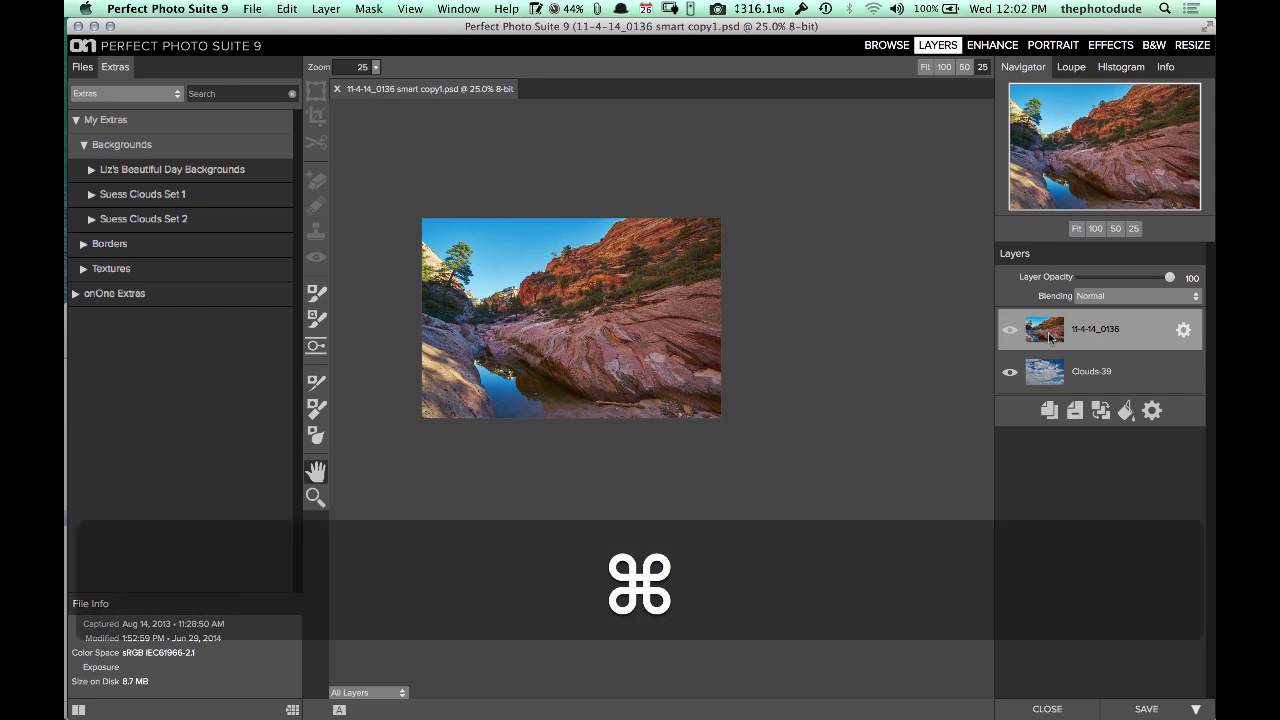
key(super+equal)
click(1076, 229)
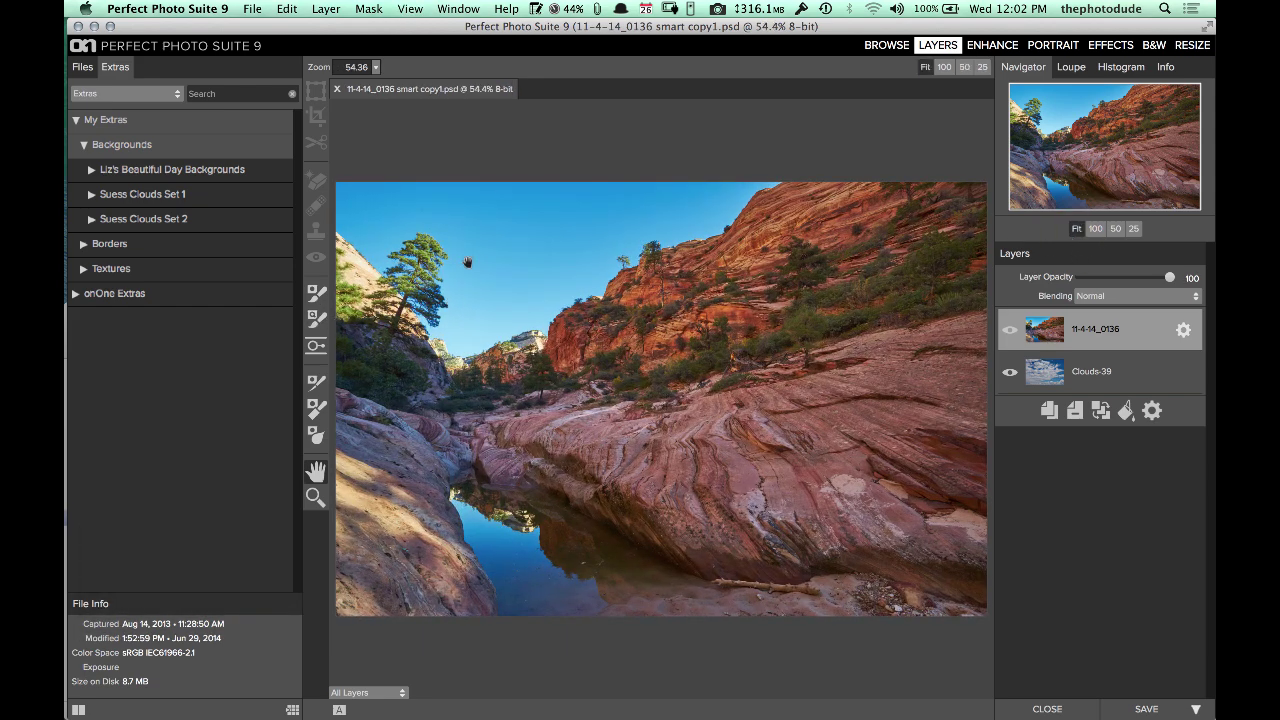
Mask out the blue sky of the canyon layer with a size 100 quick mask brush set to Paint Out.
click(316, 318)
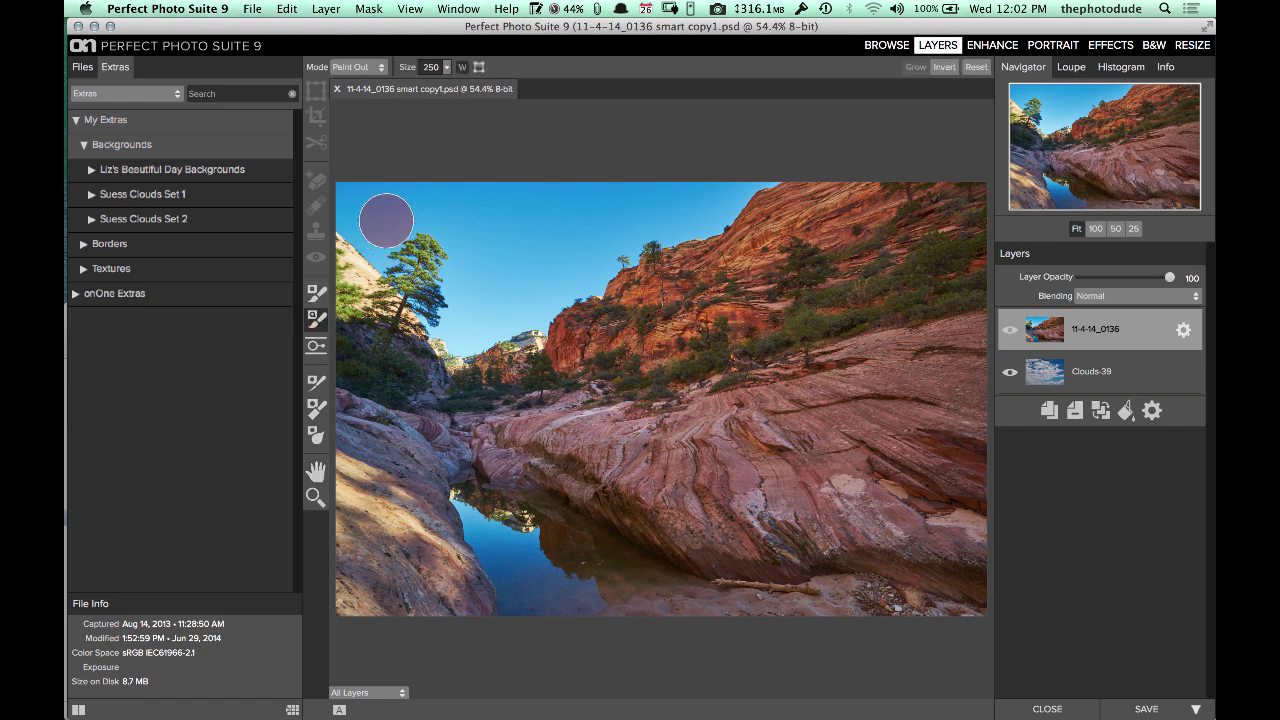
key(bracketleft)
key(bracketleft)
mouse_move(366, 229)
mouse_down()
mouse_move(371, 214)
mouse_move(463, 206)
mouse_move(472, 293)
mouse_move(529, 229)
mouse_move(571, 267)
mouse_move(634, 206)
mouse_move(720, 202)
mouse_up()
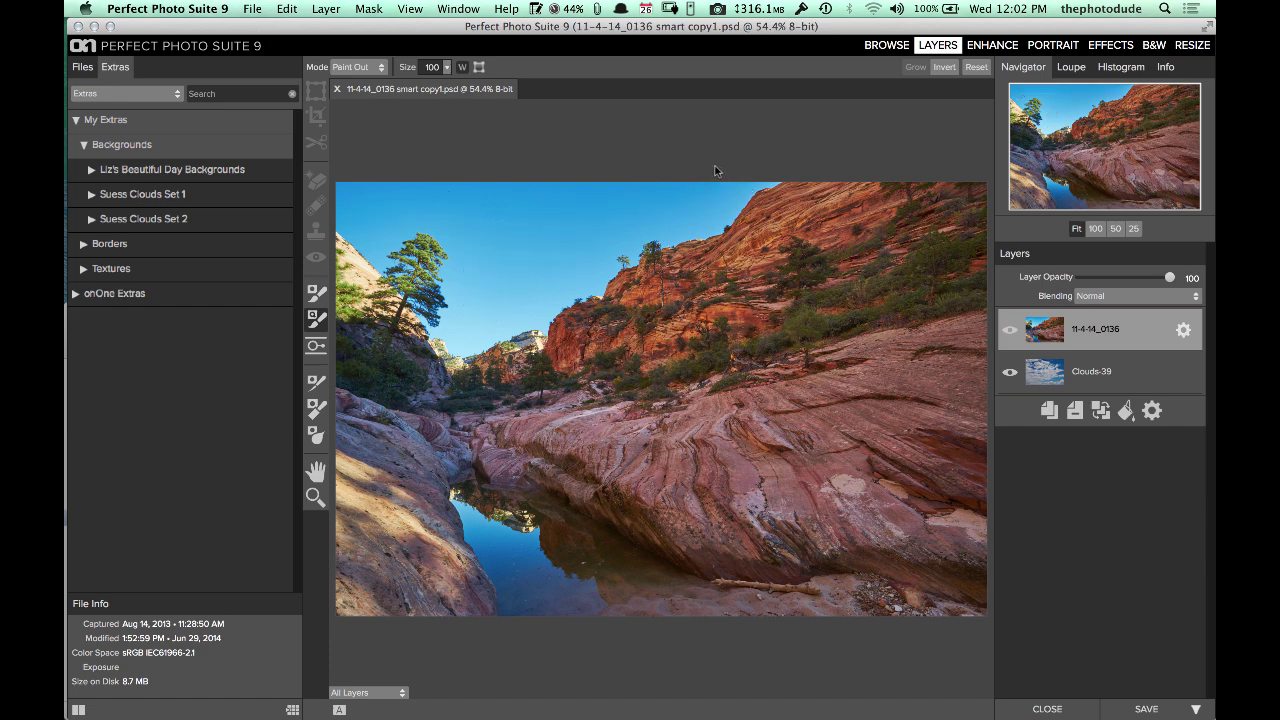
click(718, 169)
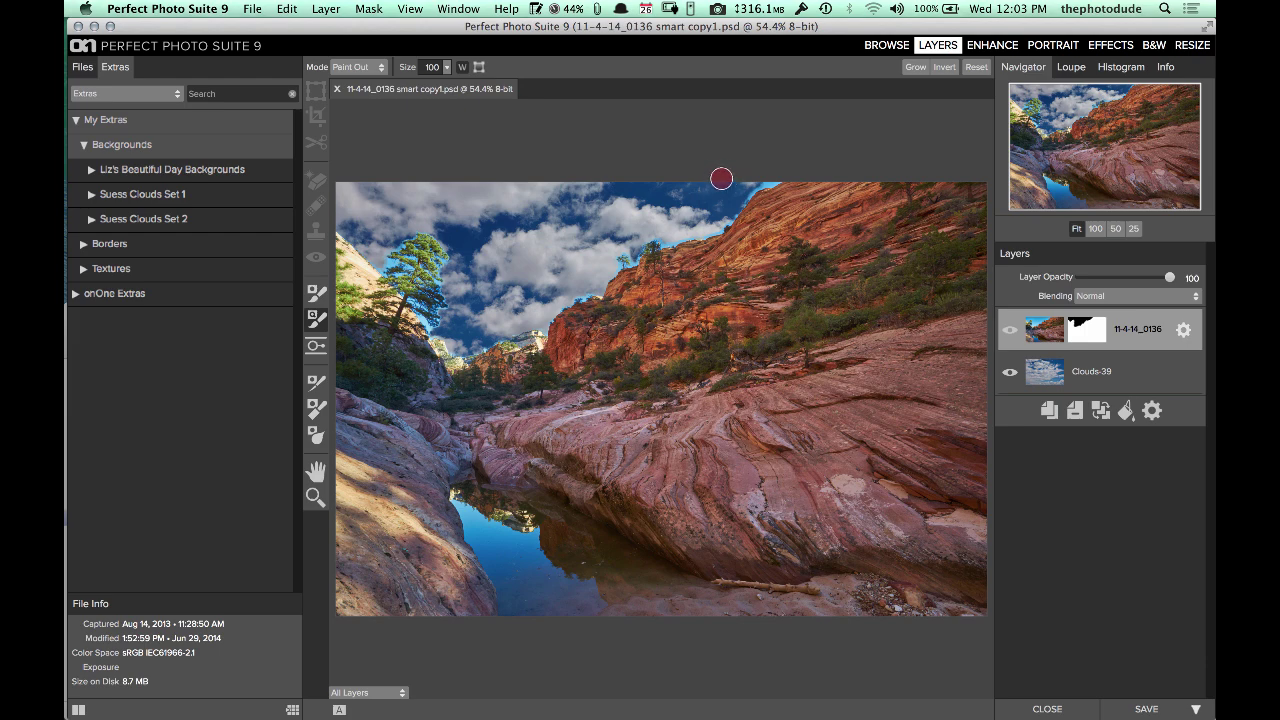
Try to refine the mask around the large pine with a size 250 Refine Brush without Color Decontamination, and undo the stroke.
key(super+equal)
key(super+equal)
key(super+equal)
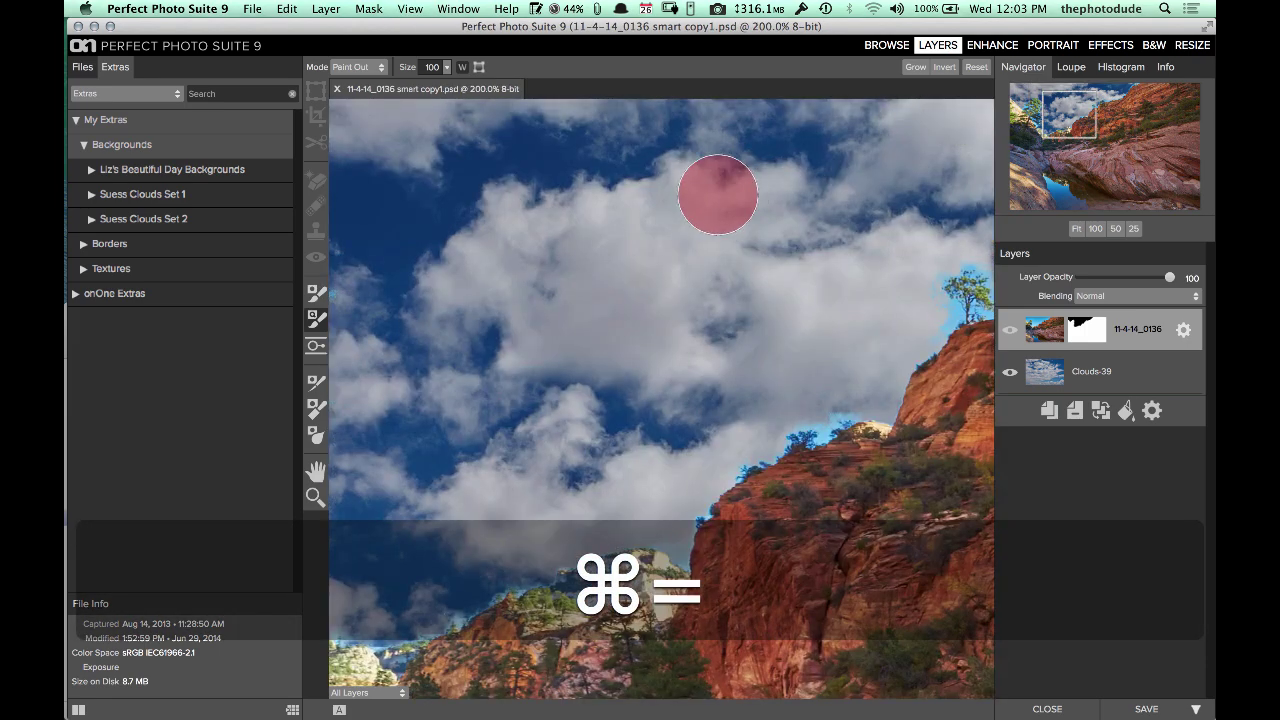
drag(1064, 127, 1032, 124)
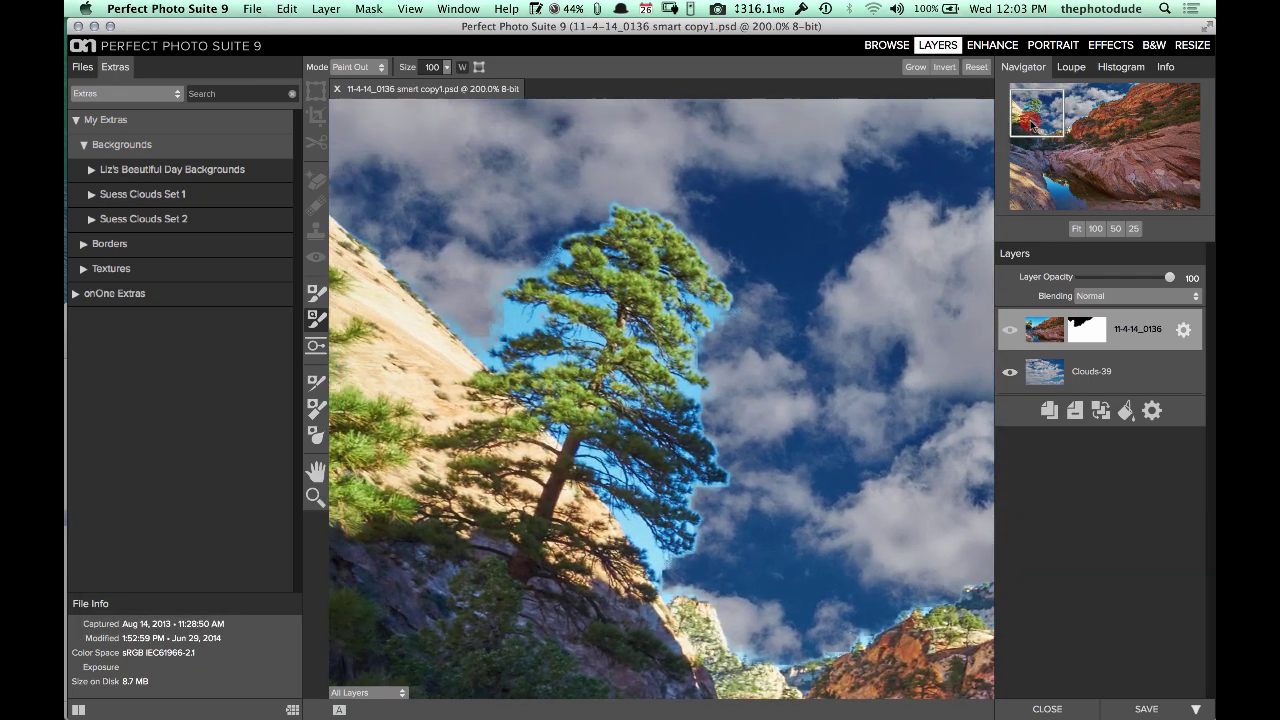
click(314, 386)
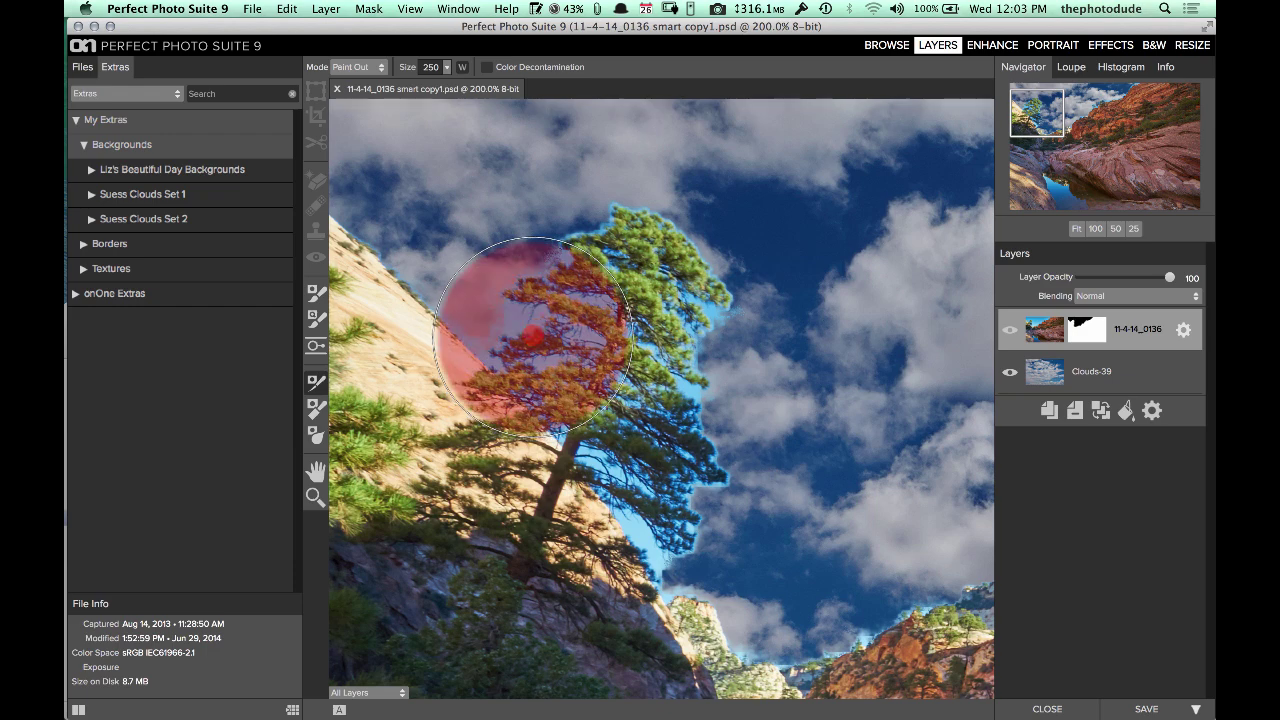
mouse_move(531, 337)
mouse_down()
mouse_move(621, 268)
mouse_move(668, 524)
mouse_up()
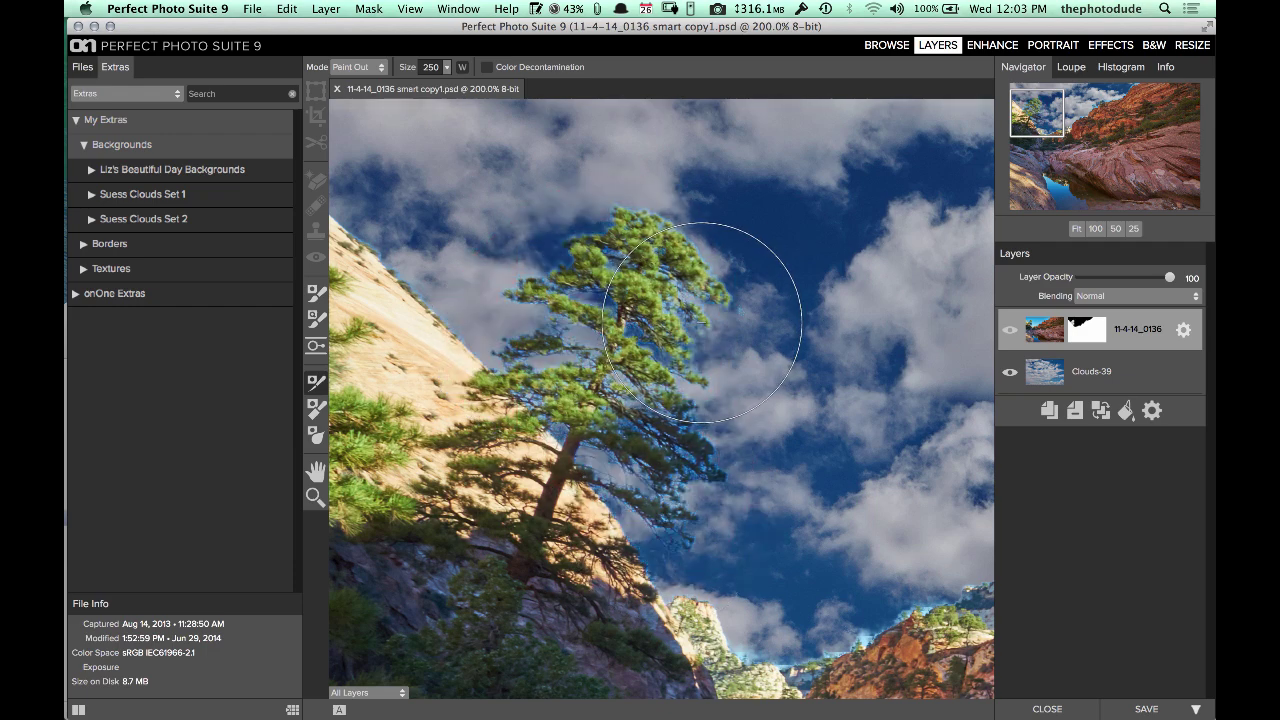
key(super+z)
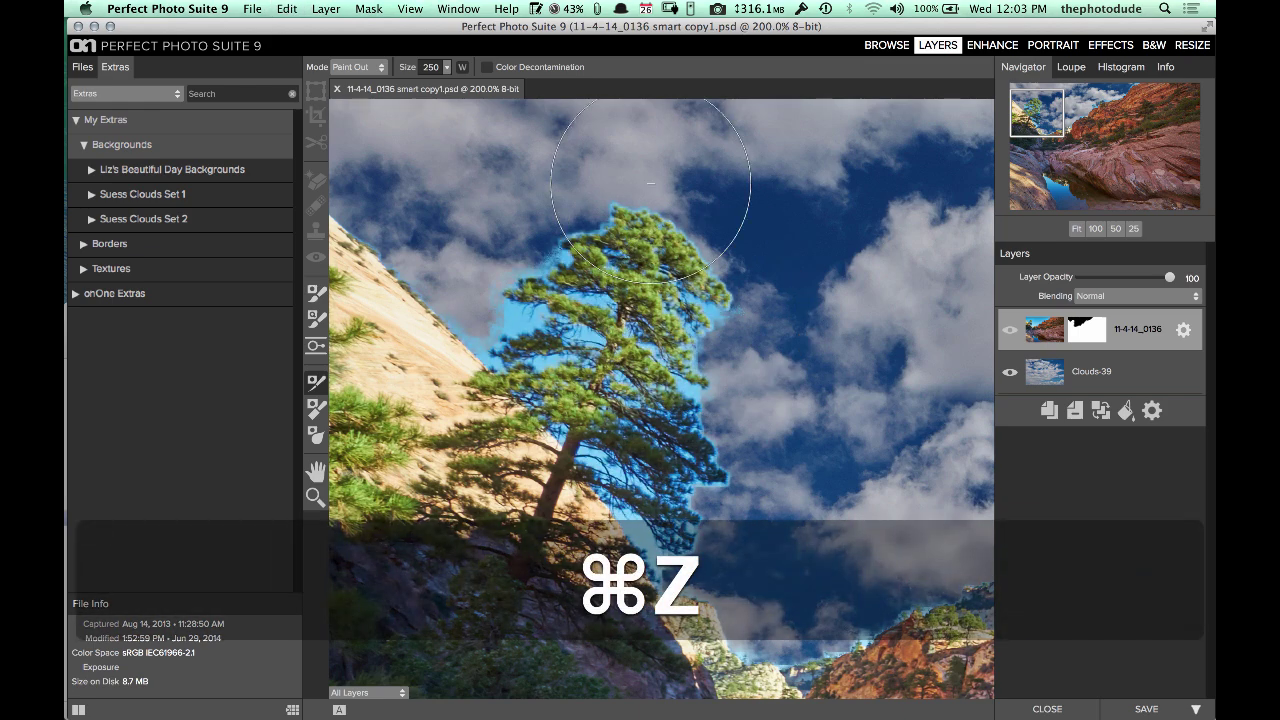
Enable Color Decontamination by simplifying the smart layer, and refine the mask around the large pine with a size 250 brush.
click(488, 67)
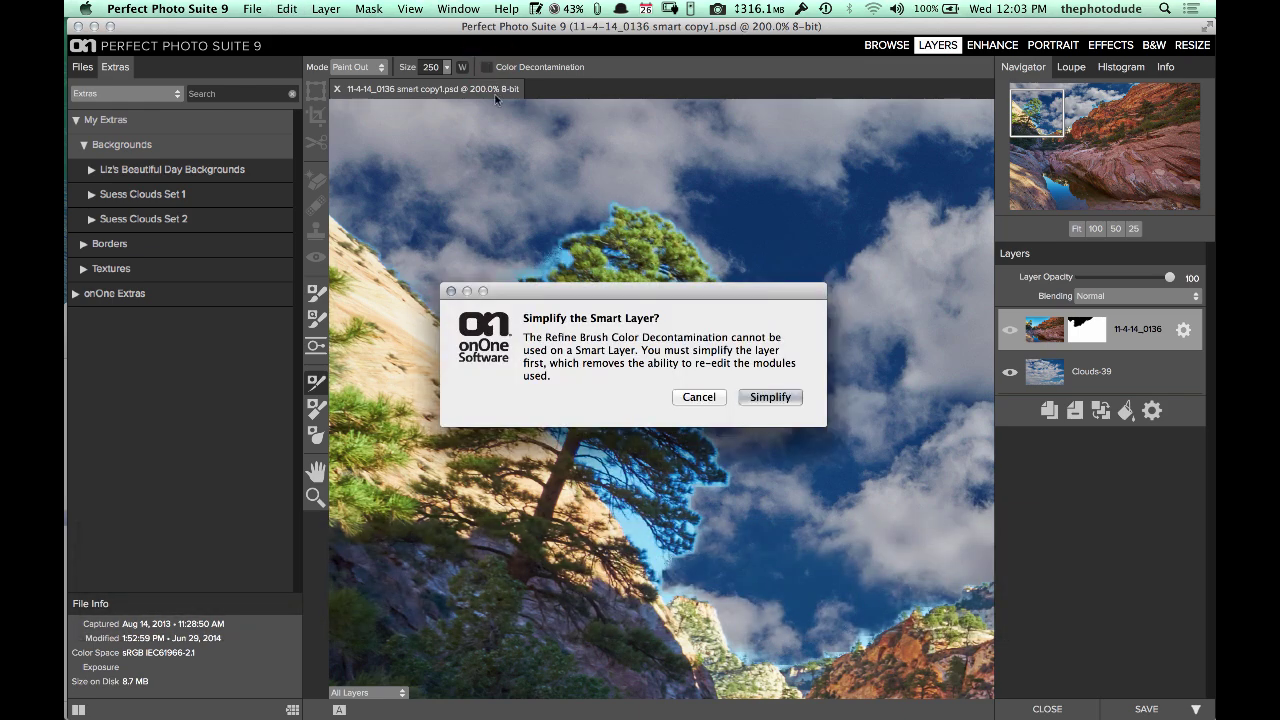
click(770, 396)
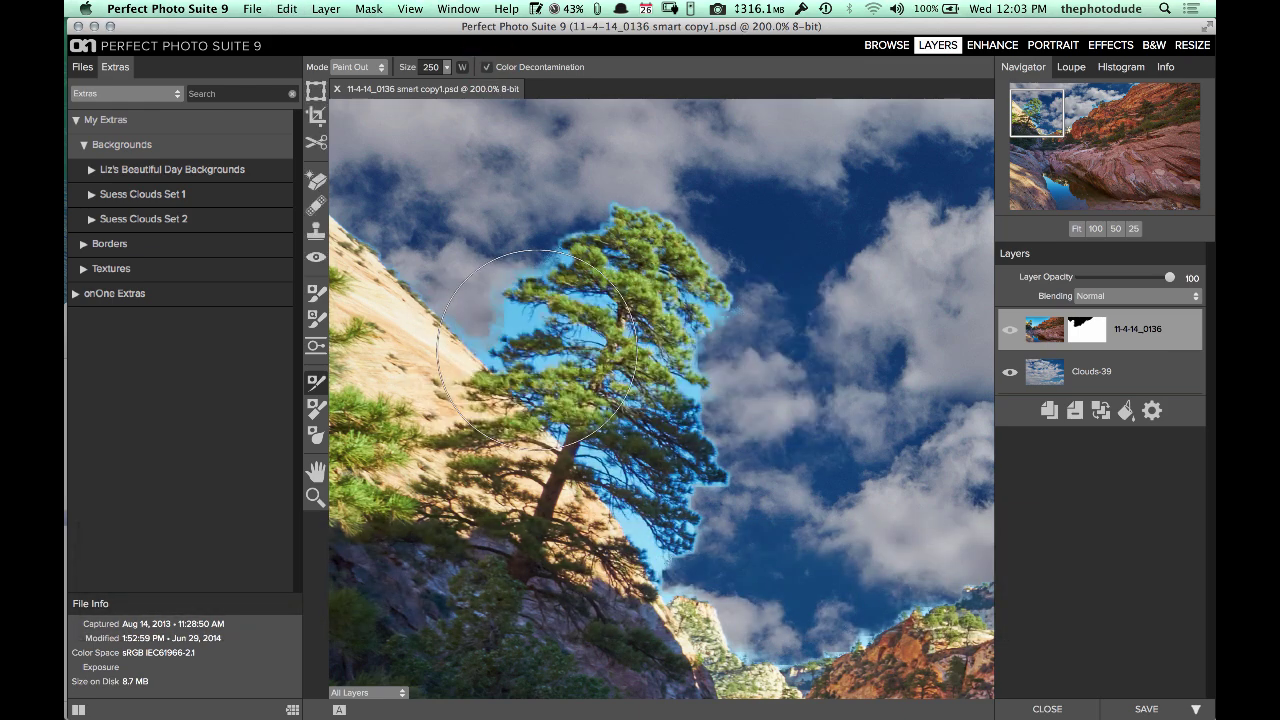
mouse_move(510, 330)
mouse_down()
mouse_move(506, 268)
mouse_move(634, 334)
mouse_move(680, 520)
mouse_move(675, 460)
mouse_up()
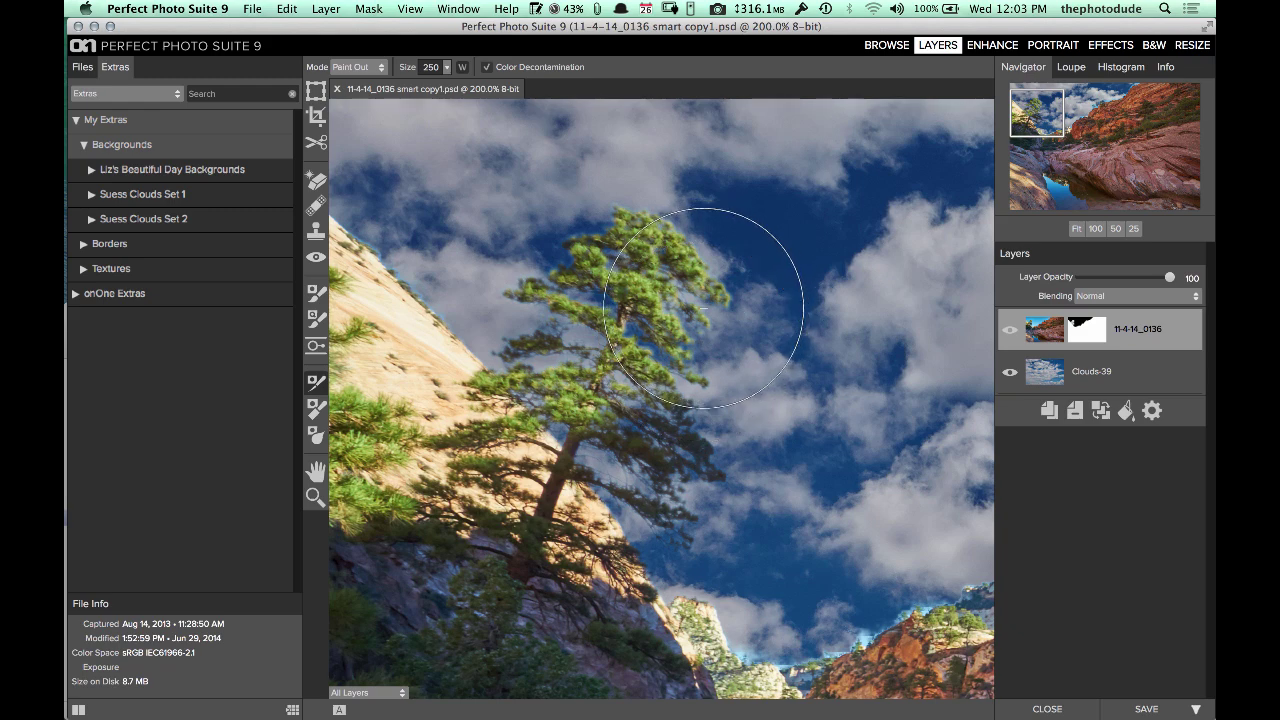
Refine the mask along the pale rock slope beside the large pine with a size 150 Refine Brush.
key(bracketleft)
key(bracketleft)
key(space)
mouse_move(471, 263)
mouse_down()
mouse_move(612, 358)
mouse_move(566, 326)
mouse_up()
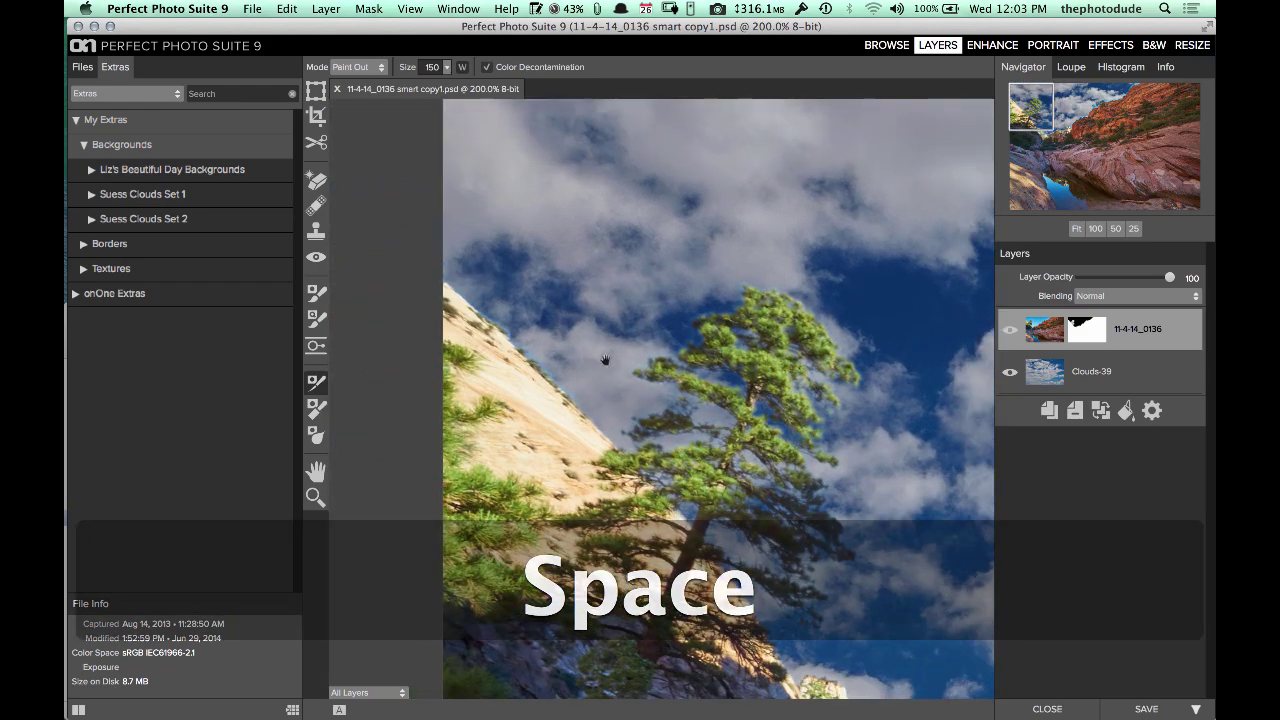
drag(572, 388, 480, 291)
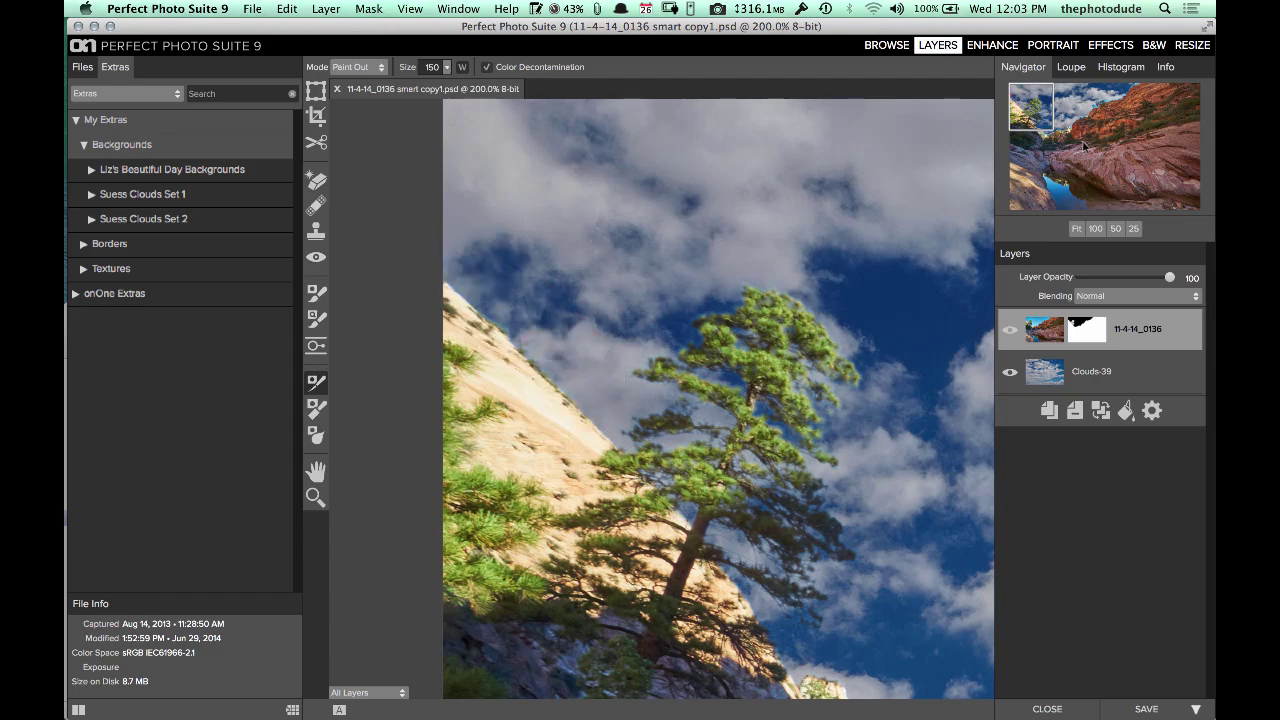
Refine the mask along the distant canyon ridge between the pine and the red cliff with a size 45 brush.
drag(1026, 128, 1038, 150)
key(bracketleft)
key(bracketleft)
key(bracketleft)
key(bracketleft)
key(bracketleft)
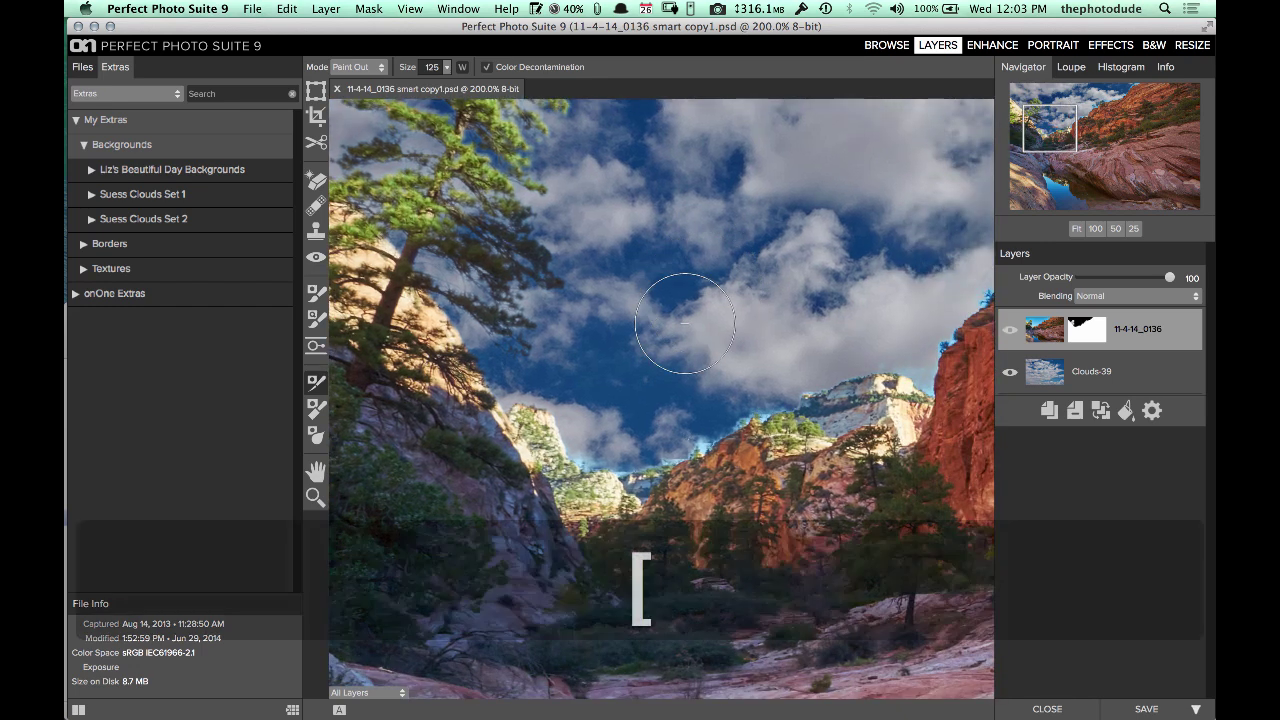
key(bracketleft)
key(bracketleft)
mouse_move(503, 405)
mouse_down()
mouse_move(568, 425)
mouse_move(590, 470)
mouse_move(712, 440)
mouse_move(805, 395)
mouse_move(899, 372)
mouse_move(922, 383)
mouse_up()
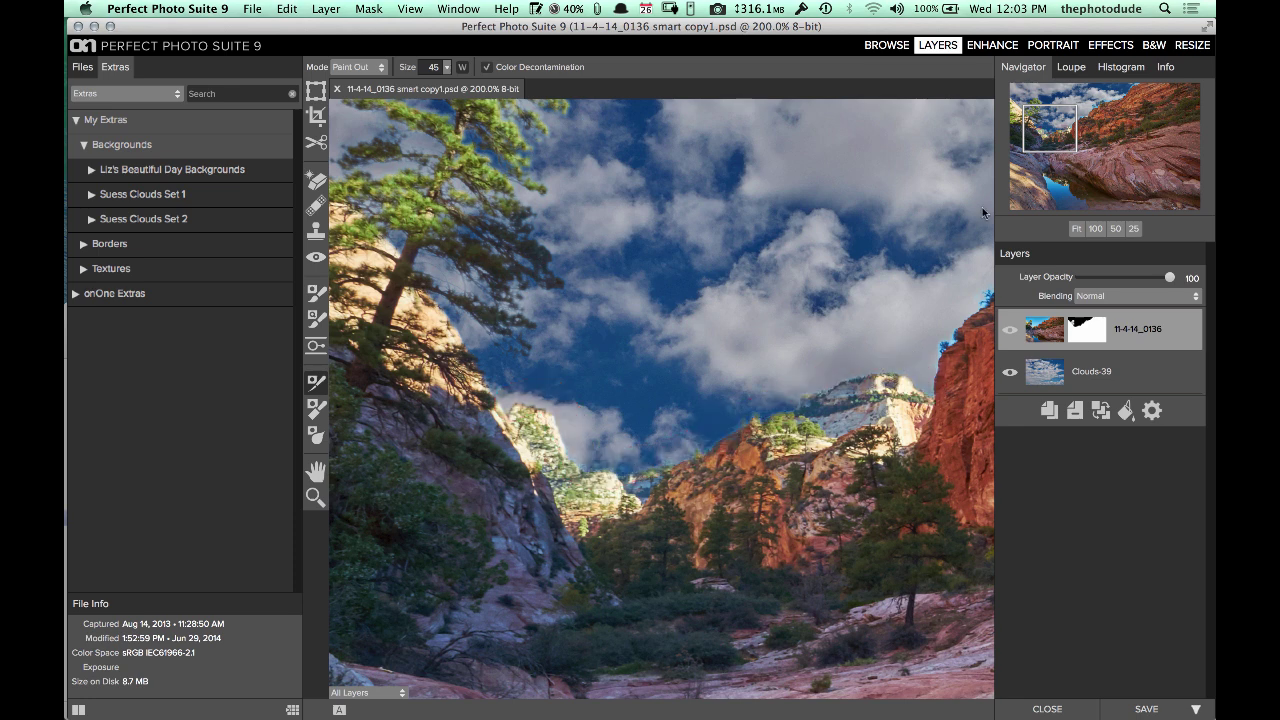
Refine the mask along the red cliff's skyline and its small trees up to the photo's upper edge, using a size 45 brush.
drag(1064, 141, 1030, 160)
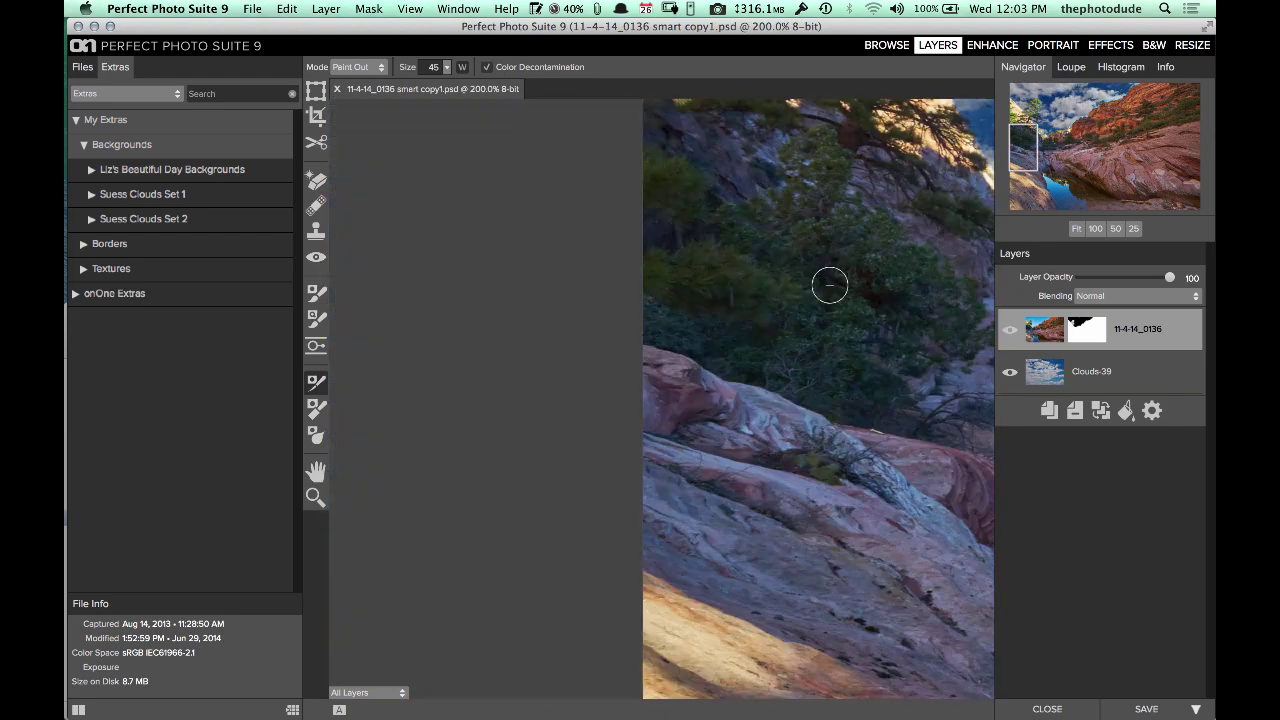
drag(1099, 129, 1101, 131)
mouse_move(531, 366)
mouse_down()
mouse_move(655, 262)
mouse_move(728, 248)
mouse_up()
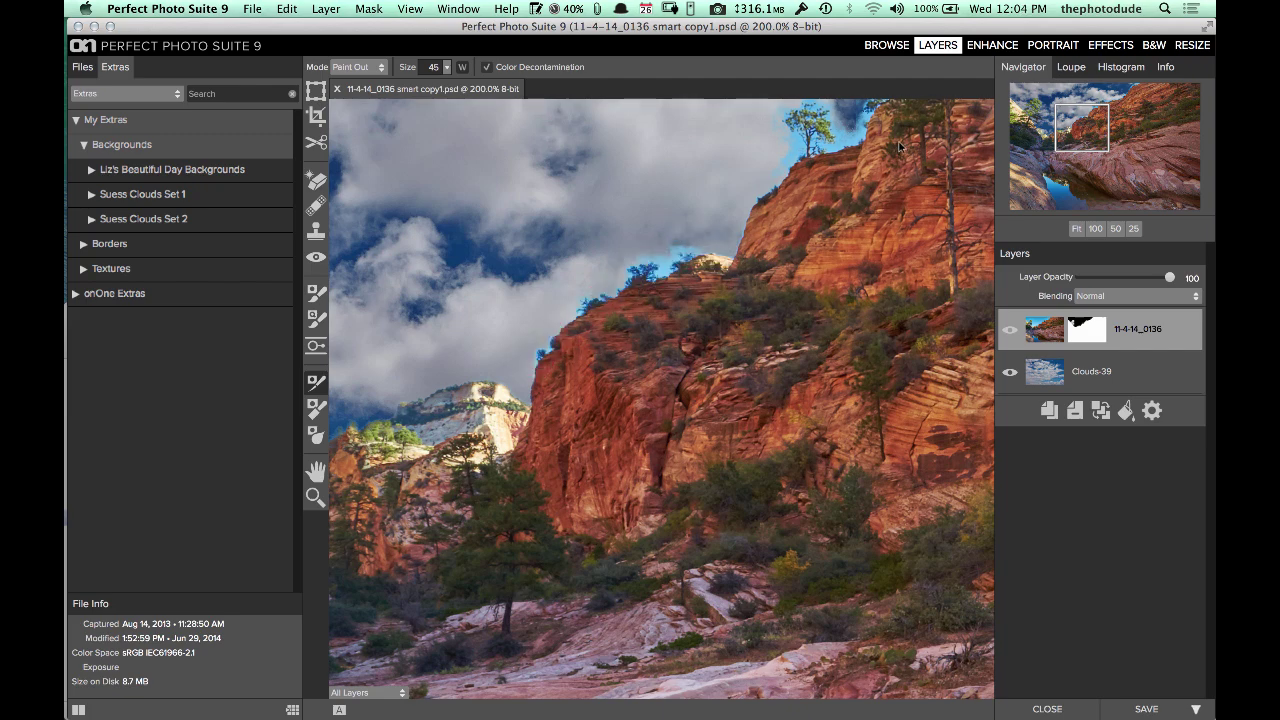
drag(1097, 116, 1116, 104)
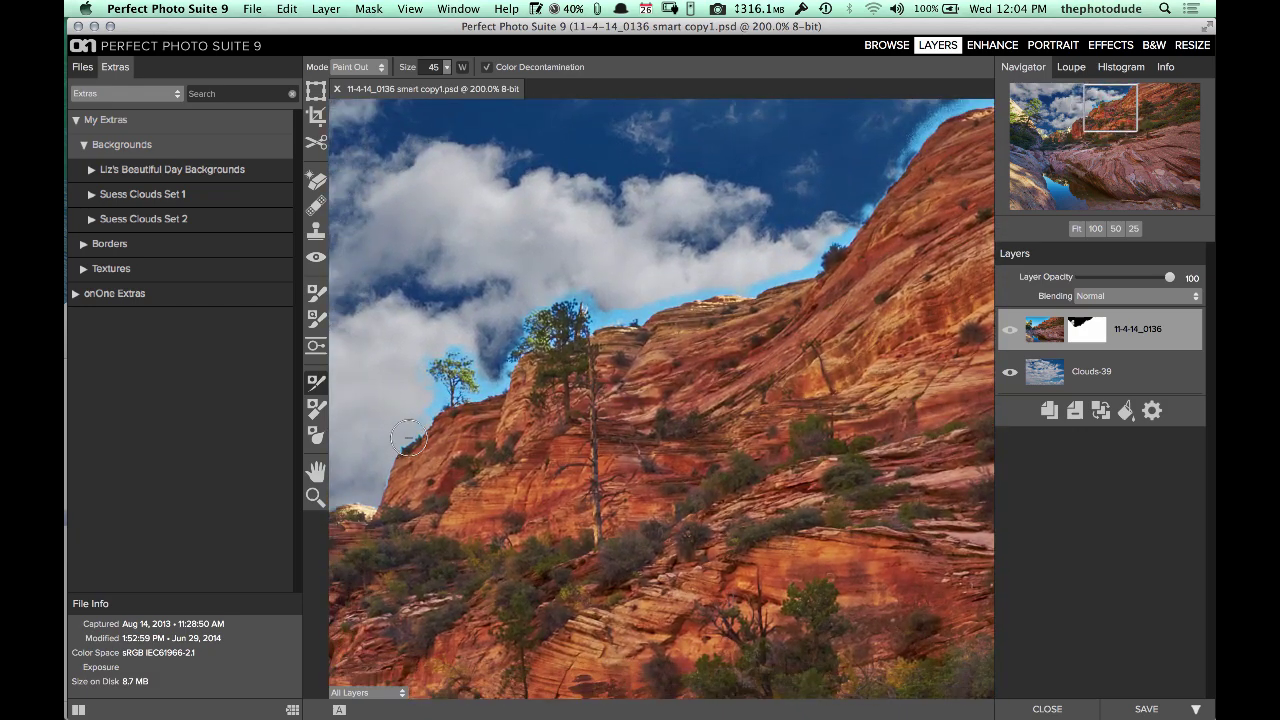
mouse_move(408, 437)
mouse_down()
mouse_move(442, 367)
mouse_move(424, 387)
mouse_move(421, 364)
mouse_move(465, 398)
mouse_move(500, 358)
mouse_move(500, 380)
mouse_move(514, 342)
mouse_move(443, 363)
mouse_move(452, 391)
mouse_move(474, 388)
mouse_move(544, 318)
mouse_move(534, 337)
mouse_move(534, 308)
mouse_move(566, 329)
mouse_move(584, 305)
mouse_move(658, 307)
mouse_move(833, 256)
mouse_up()
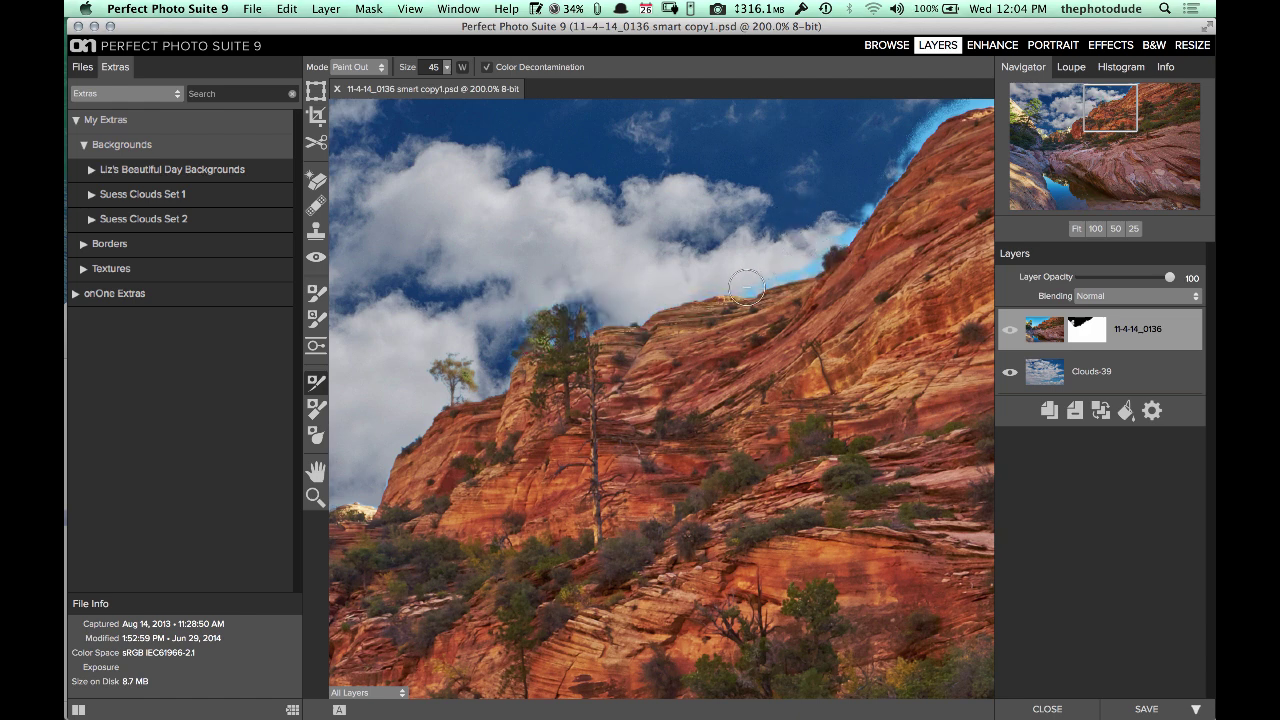
mouse_move(746, 282)
mouse_down()
mouse_move(826, 256)
mouse_move(822, 237)
mouse_up()
drag(1111, 122, 1120, 113)
mouse_move(828, 150)
mouse_down()
mouse_move(767, 162)
mouse_move(667, 296)
mouse_move(575, 338)
mouse_up()
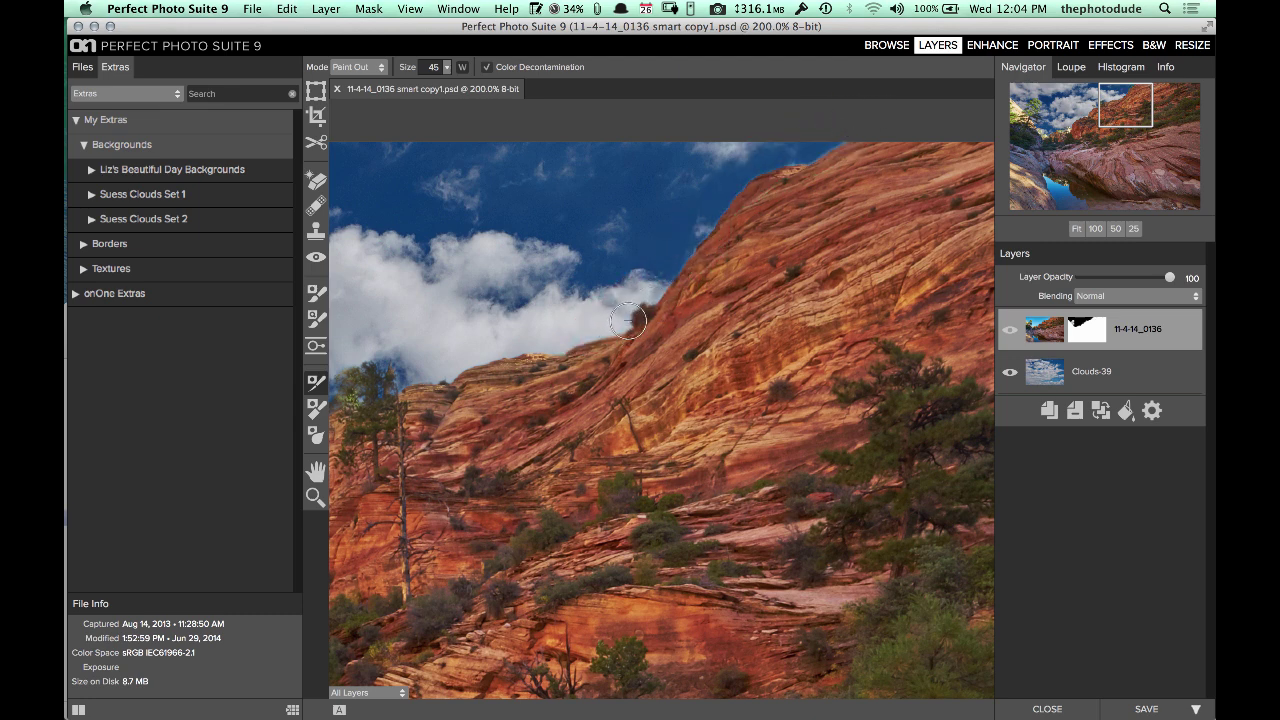
mouse_move(625, 320)
mouse_down()
mouse_move(752, 178)
mouse_move(847, 140)
mouse_move(783, 168)
mouse_up()
Chisel the remaining halo off the red cliff's upper skyline in Remove mode with size 90 and amount 1.
click(316, 408)
key(bracketleft)
key(bracketleft)
key(bracketleft)
key(bracketleft)
key(bracketleft)
key(bracketleft)
key(bracketleft)
key(bracketleft)
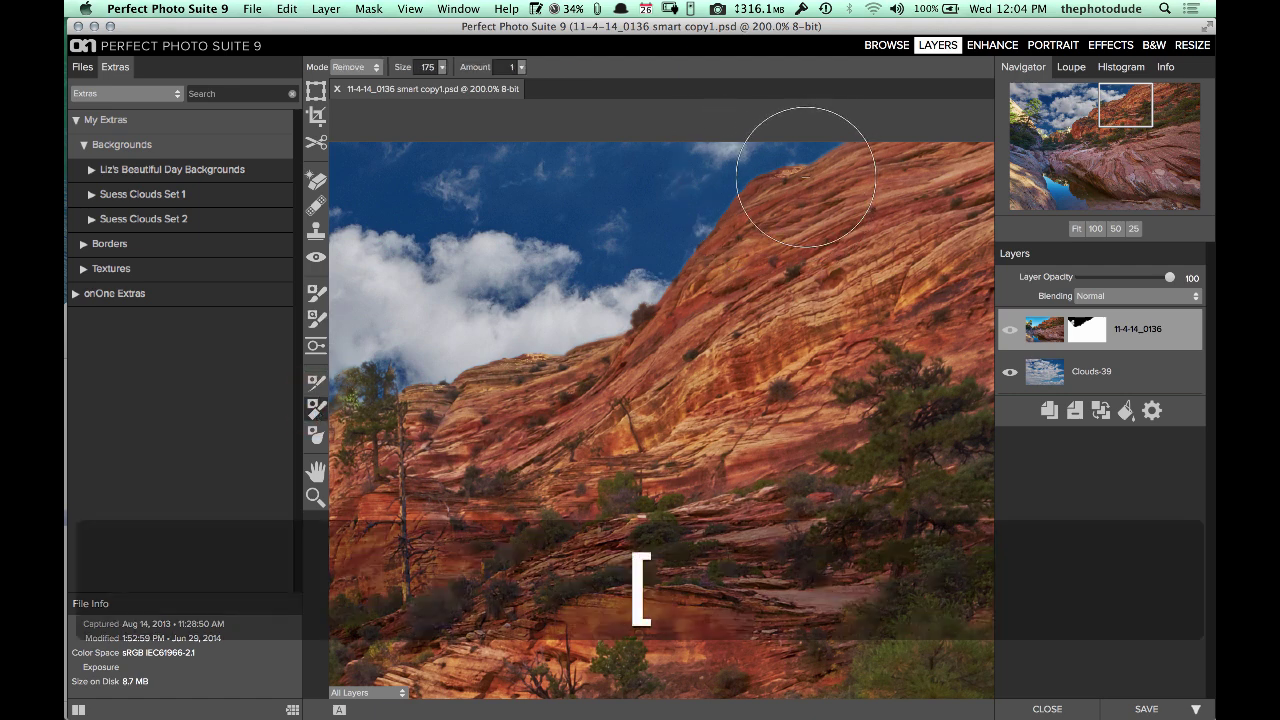
click(795, 165)
mouse_move(797, 165)
mouse_down()
mouse_move(745, 181)
mouse_move(609, 333)
mouse_move(405, 365)
mouse_up()
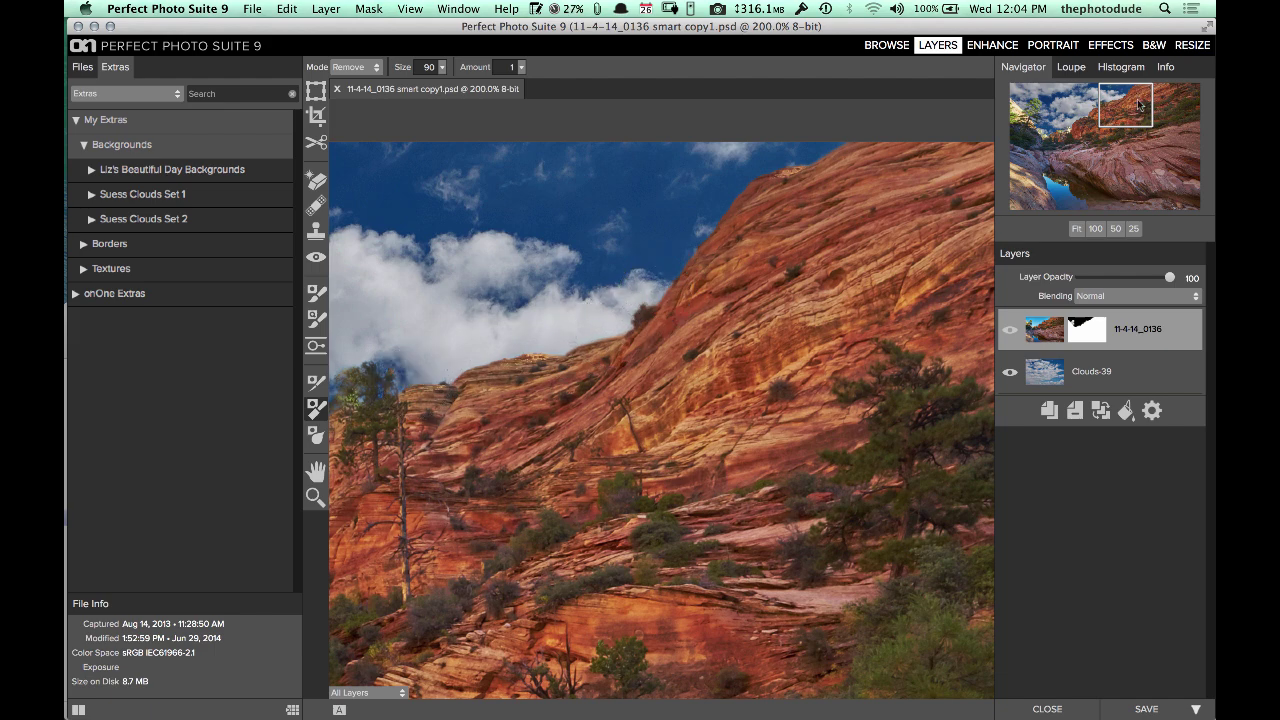
Chisel the halo off the red cliff, the distant canyon ridge and the pale slope near the pine in Remove mode, size 90.
drag(1138, 105, 1076, 140)
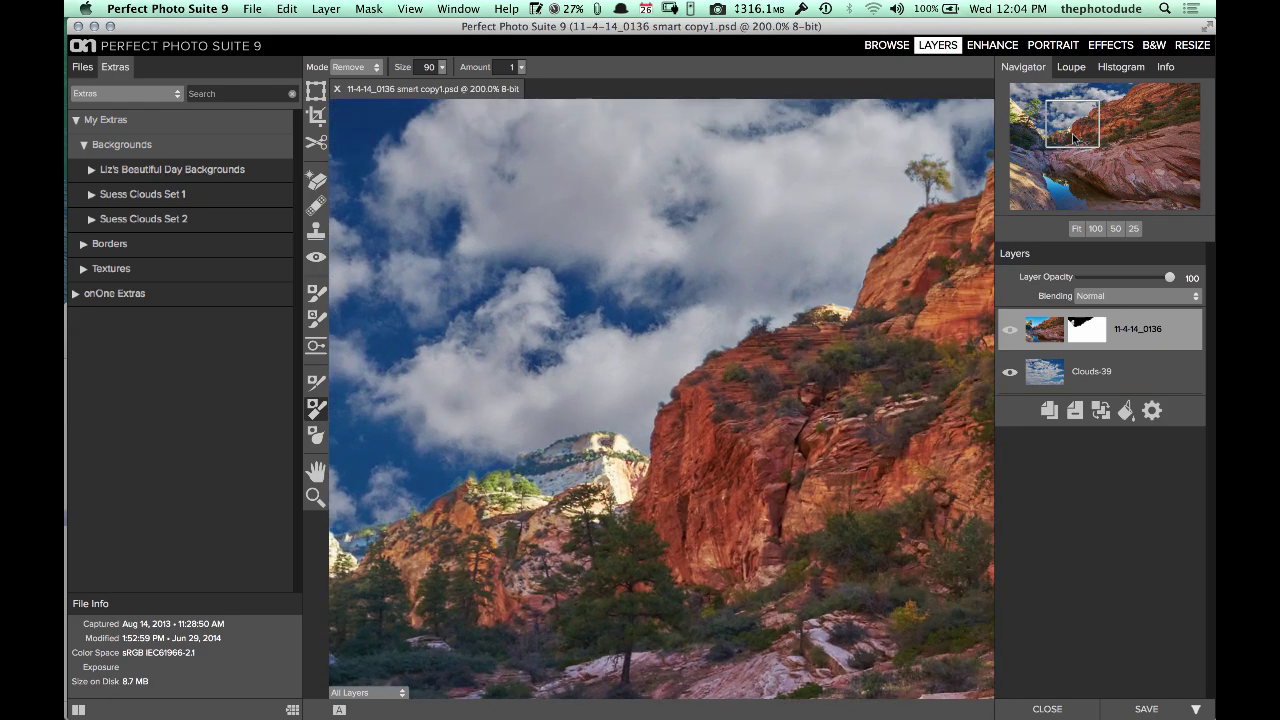
mouse_move(905, 230)
mouse_down()
mouse_move(852, 307)
mouse_move(789, 316)
mouse_move(711, 352)
mouse_move(636, 446)
mouse_move(613, 437)
mouse_move(442, 489)
mouse_move(410, 508)
mouse_up()
drag(1088, 137, 1064, 137)
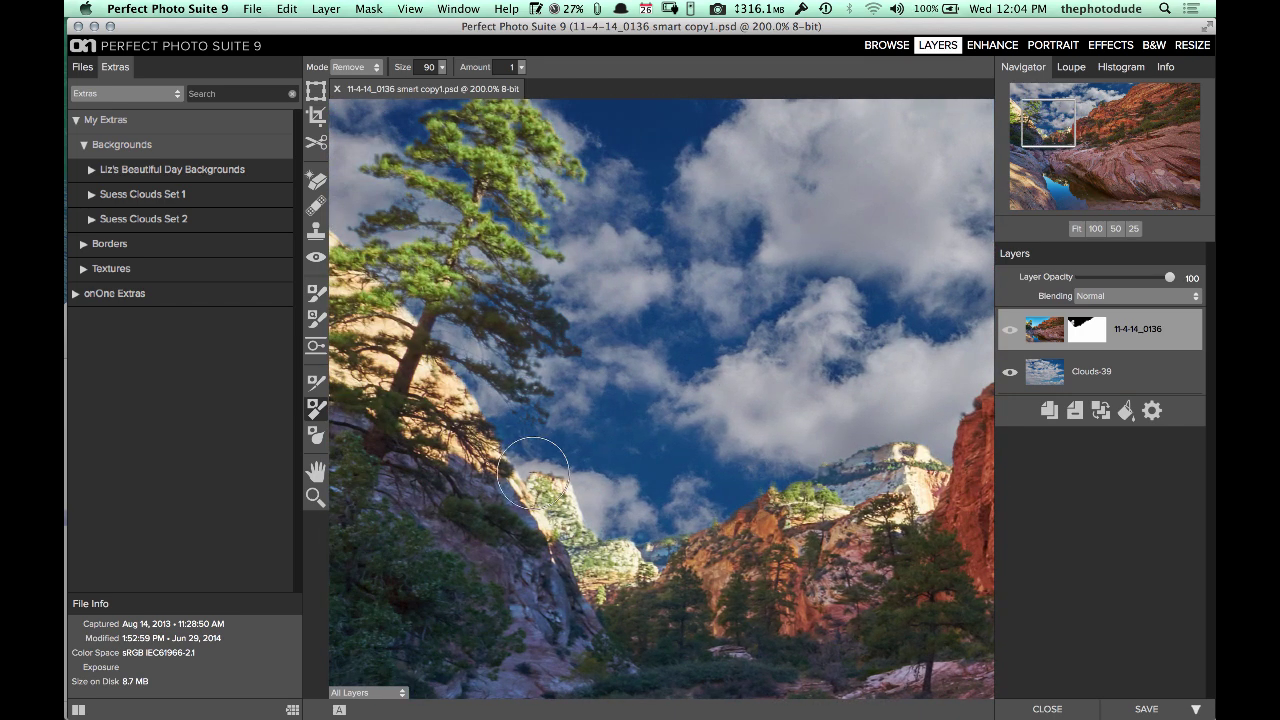
mouse_move(548, 468)
mouse_down()
mouse_move(583, 489)
mouse_move(672, 540)
mouse_up()
scroll(593, 270, left, 15)
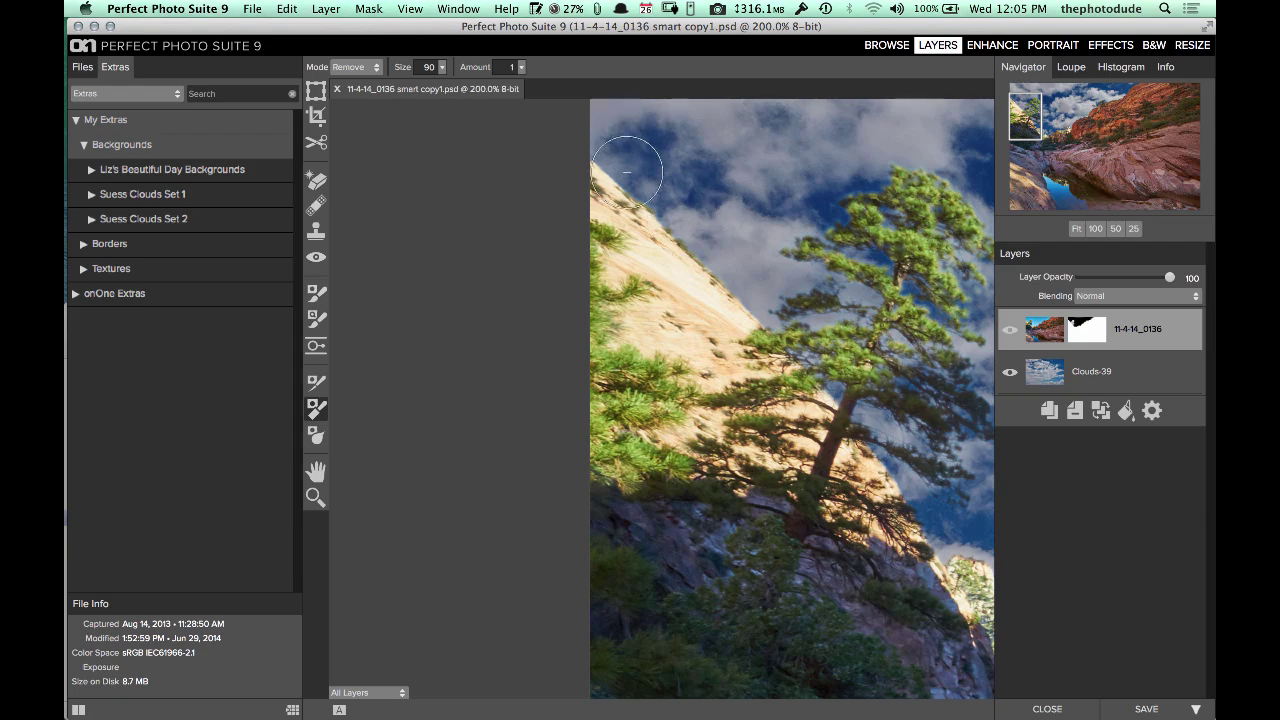
mouse_move(634, 171)
mouse_down()
mouse_move(614, 157)
mouse_move(748, 314)
mouse_up()
Display the canyon photo's mask in grayscale around the distant ridge to examine its edge.
drag(1029, 129, 1048, 146)
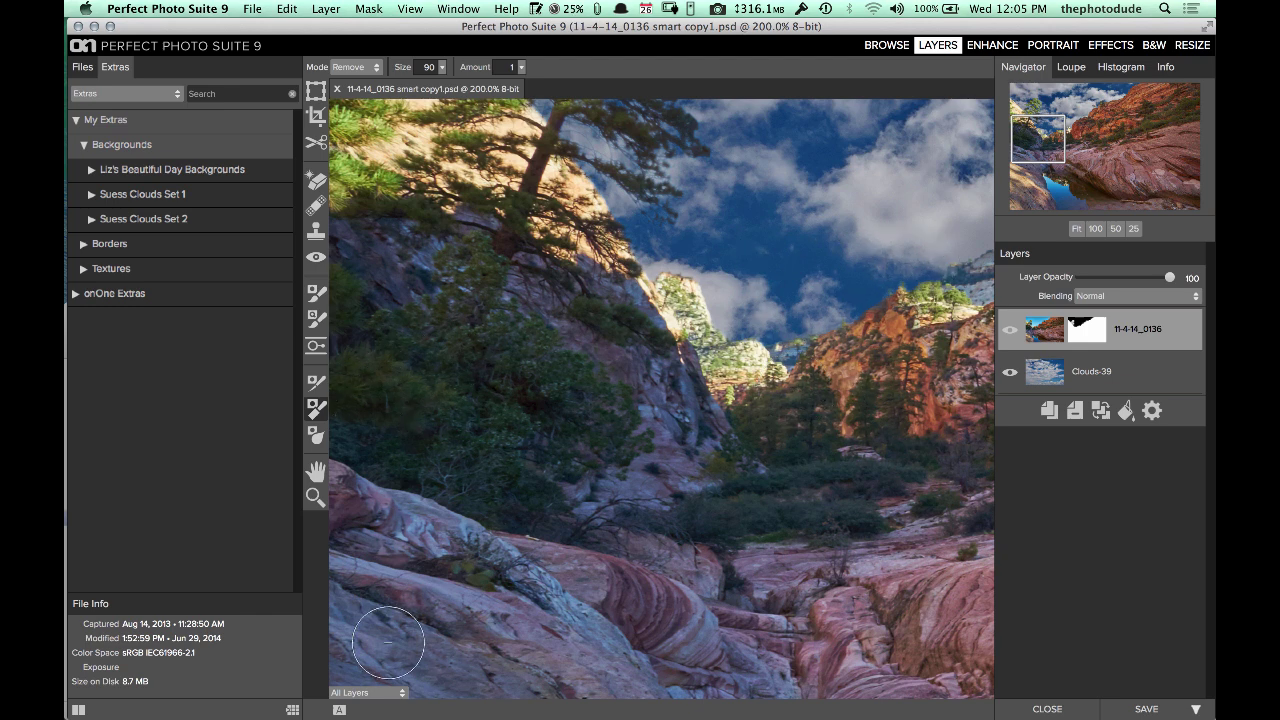
click(396, 693)
click(385, 682)
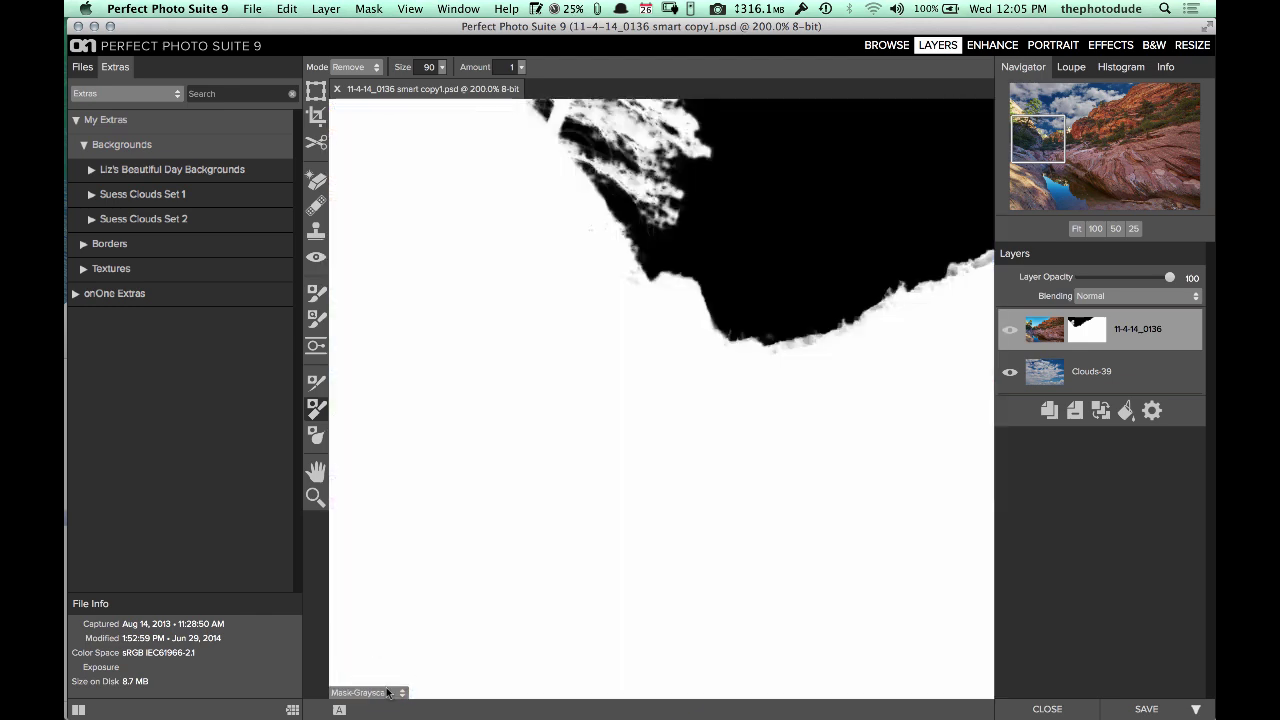
Paint in the grey specks along the mask's lower ridge edge with a size 30 Masking Brush, then restore the All Layers view.
click(316, 292)
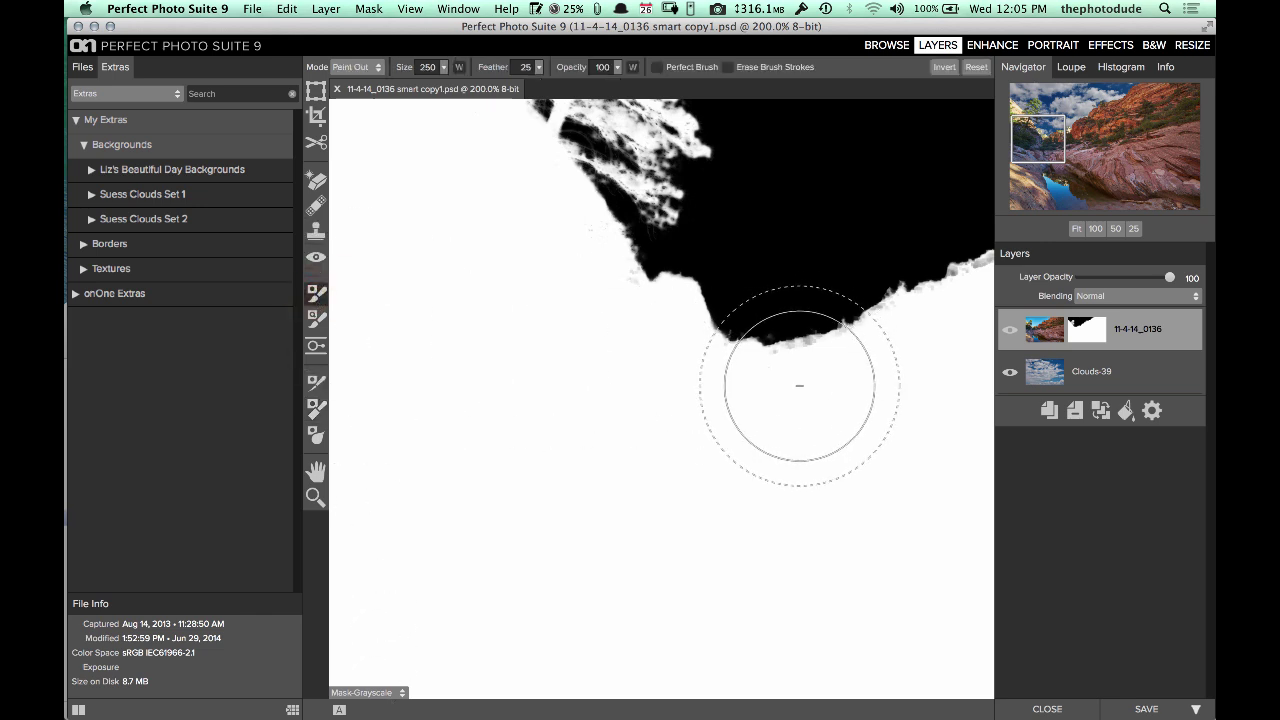
key(bracketleft)
key(bracketleft)
key(bracketleft)
key(bracketleft)
key(bracketleft)
key(bracketleft)
key(bracketleft)
key(bracketleft)
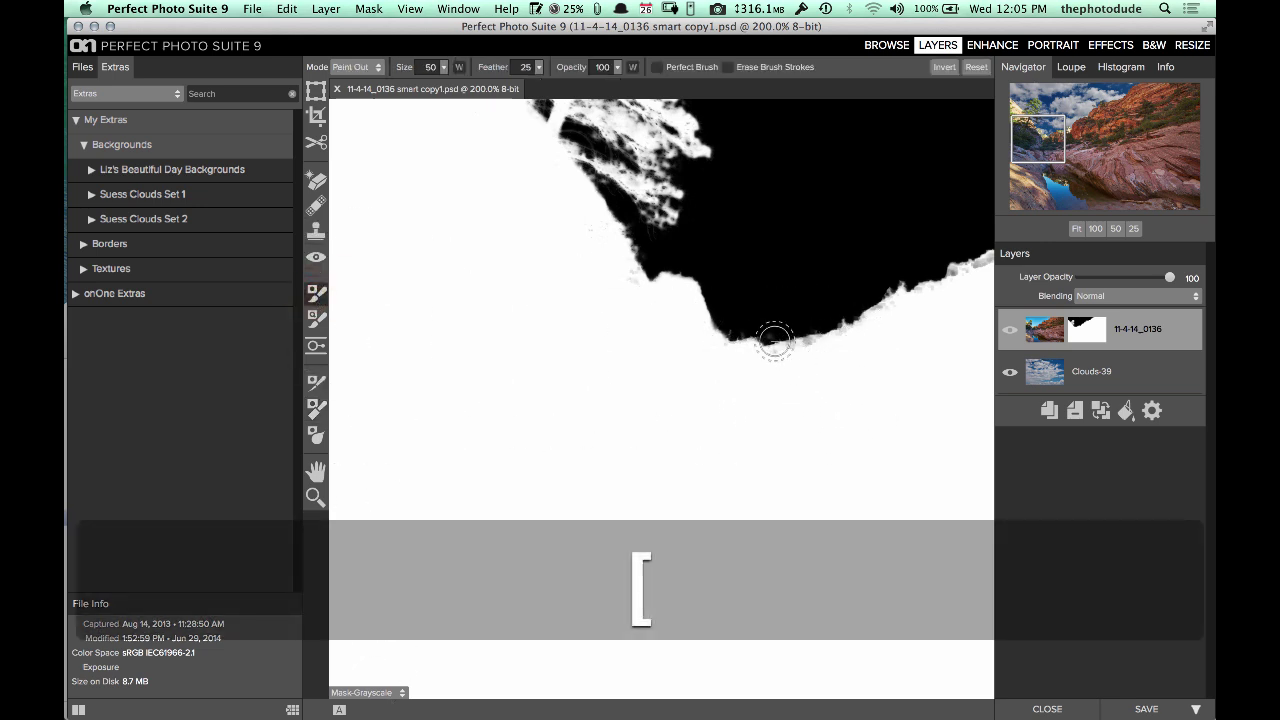
click(357, 67)
click(355, 85)
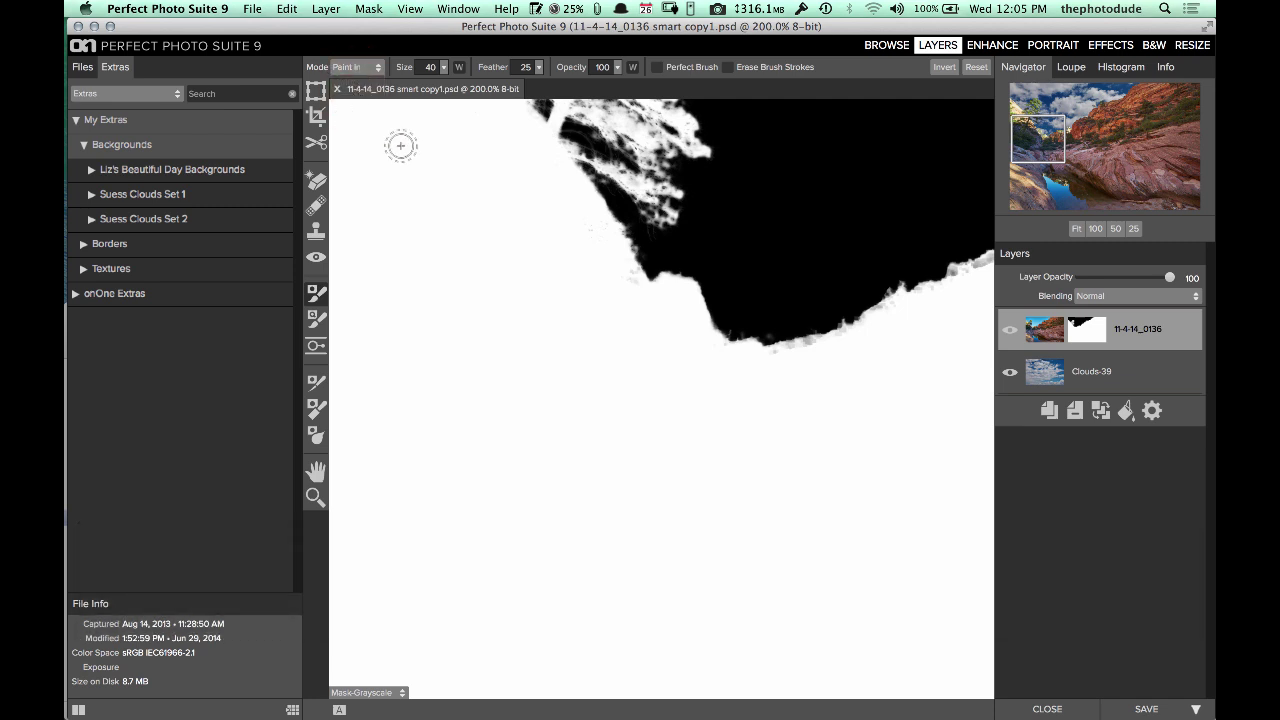
key(bracketleft)
mouse_move(822, 360)
mouse_down()
mouse_move(820, 349)
mouse_move(780, 354)
mouse_up()
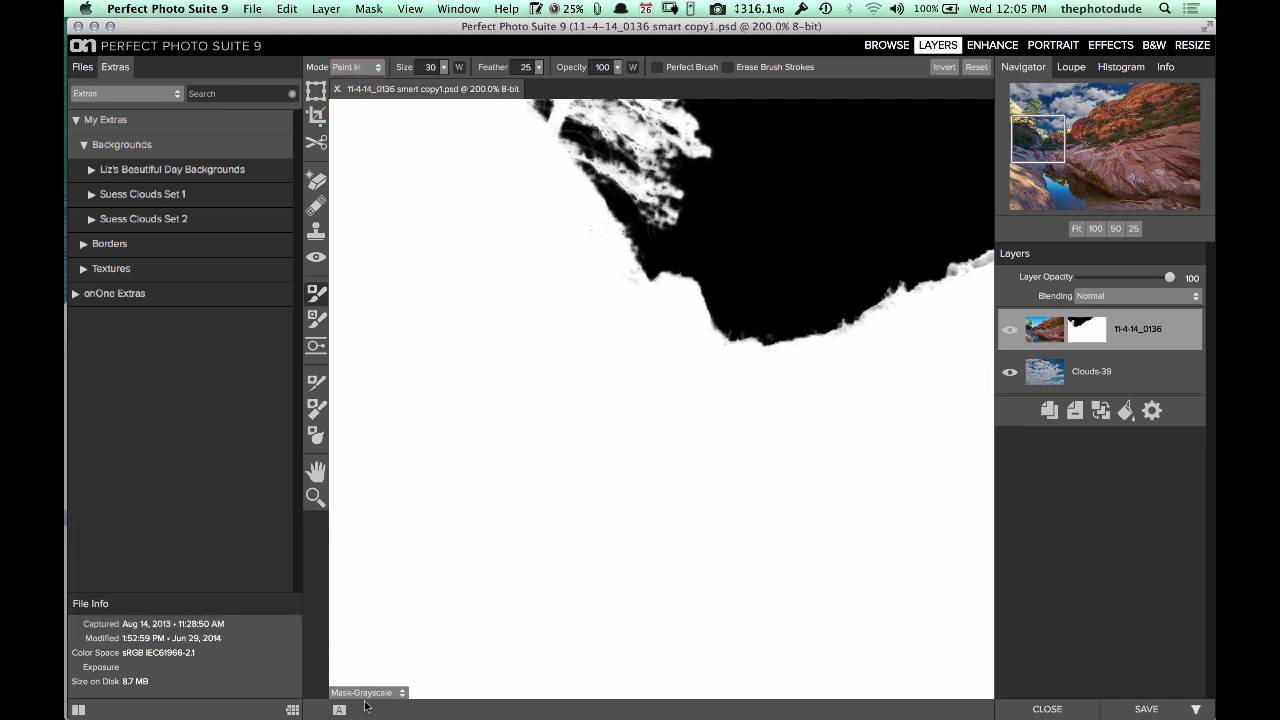
click(368, 693)
click(350, 636)
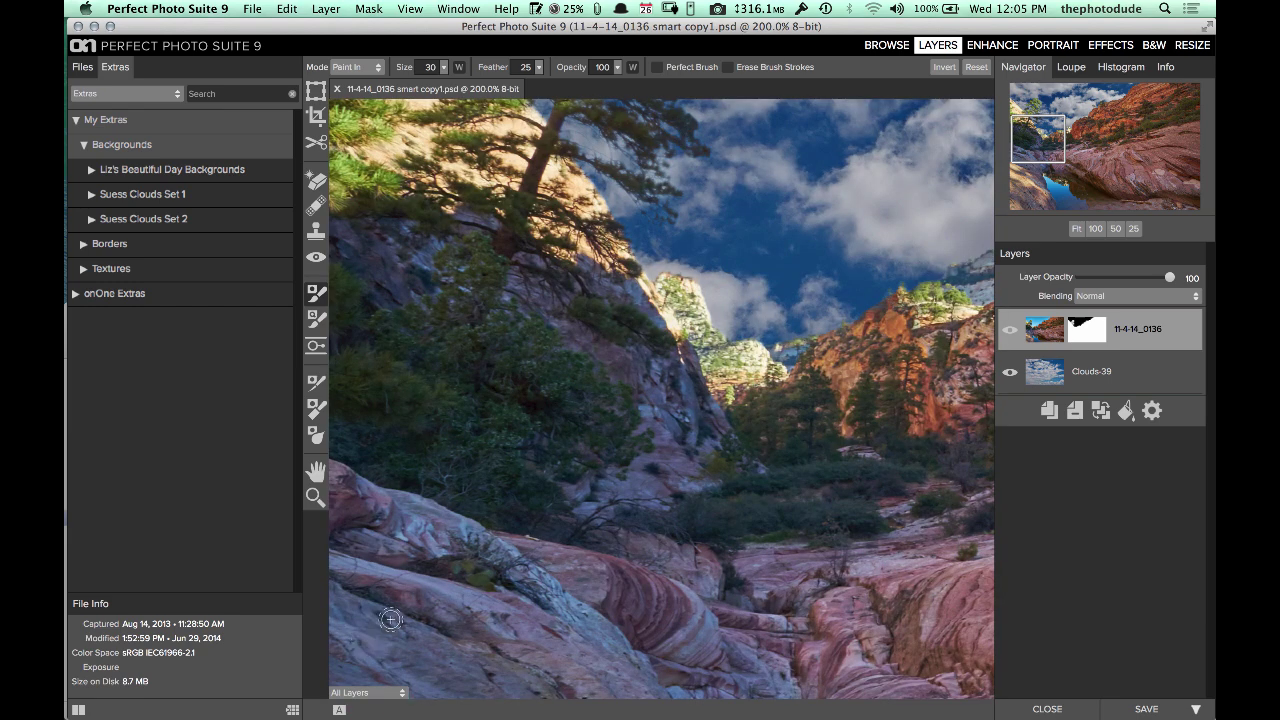
Compare the masked edge with the Clouds-39 layer hidden and shown, and view the whole photo.
click(1009, 373)
click(1009, 375)
click(1009, 372)
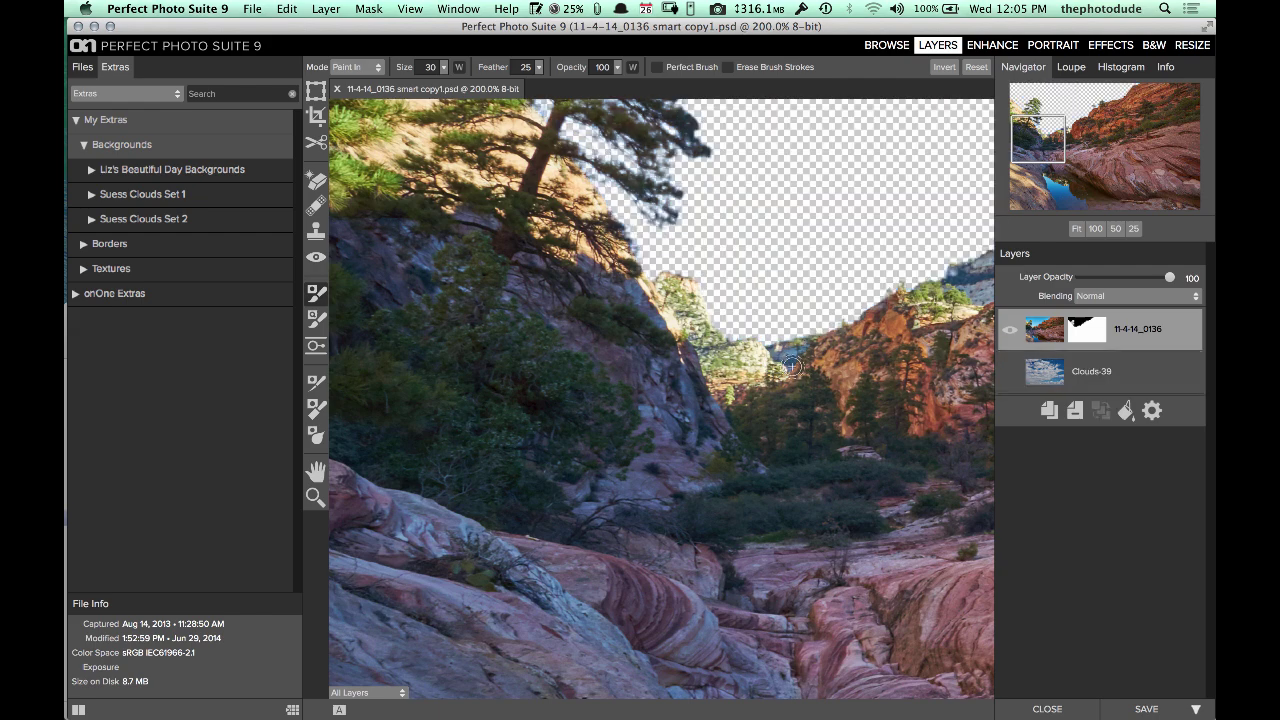
click(1008, 374)
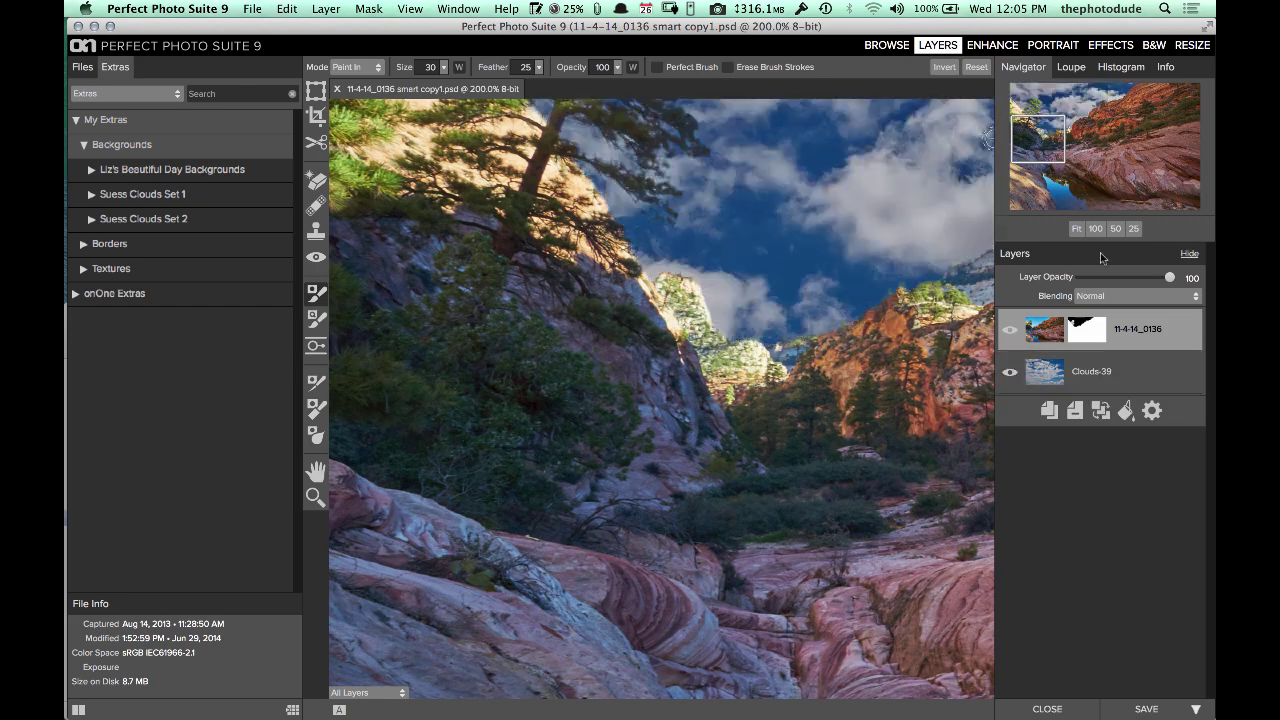
click(1076, 229)
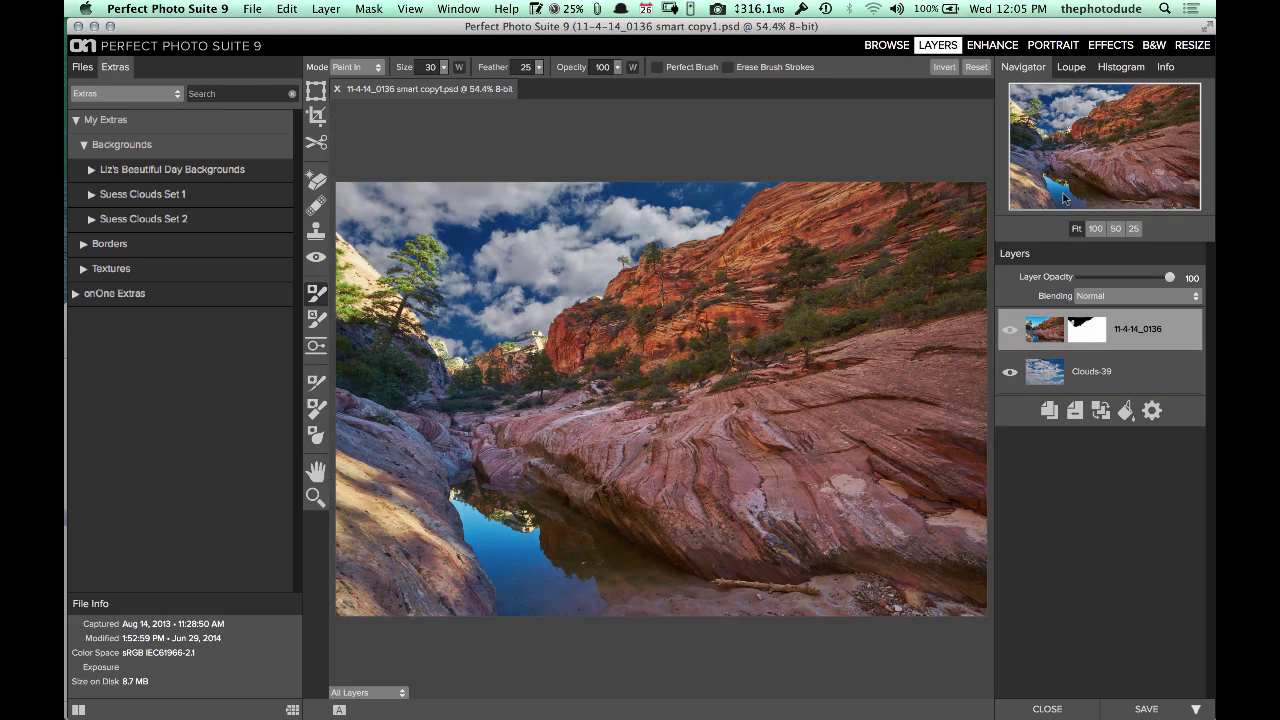
Shift the Clouds-39 layer slightly upward behind the canyon photo and apply the transform.
click(1048, 386)
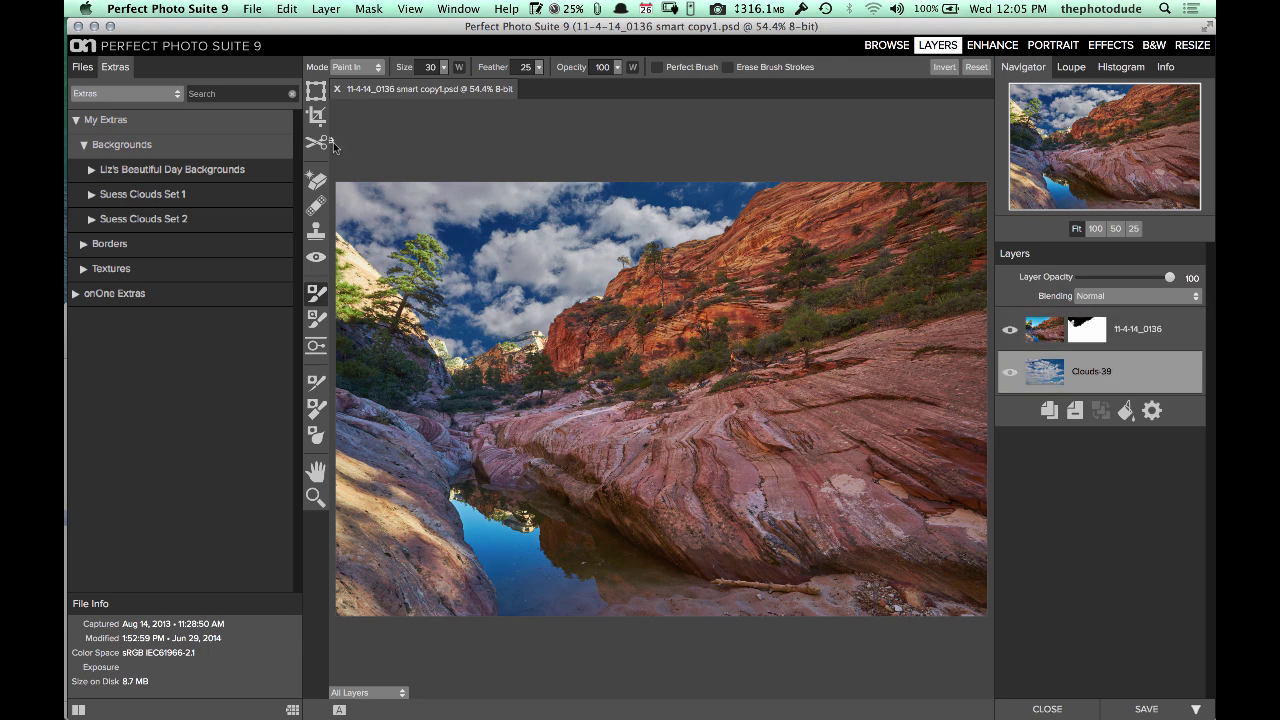
click(316, 90)
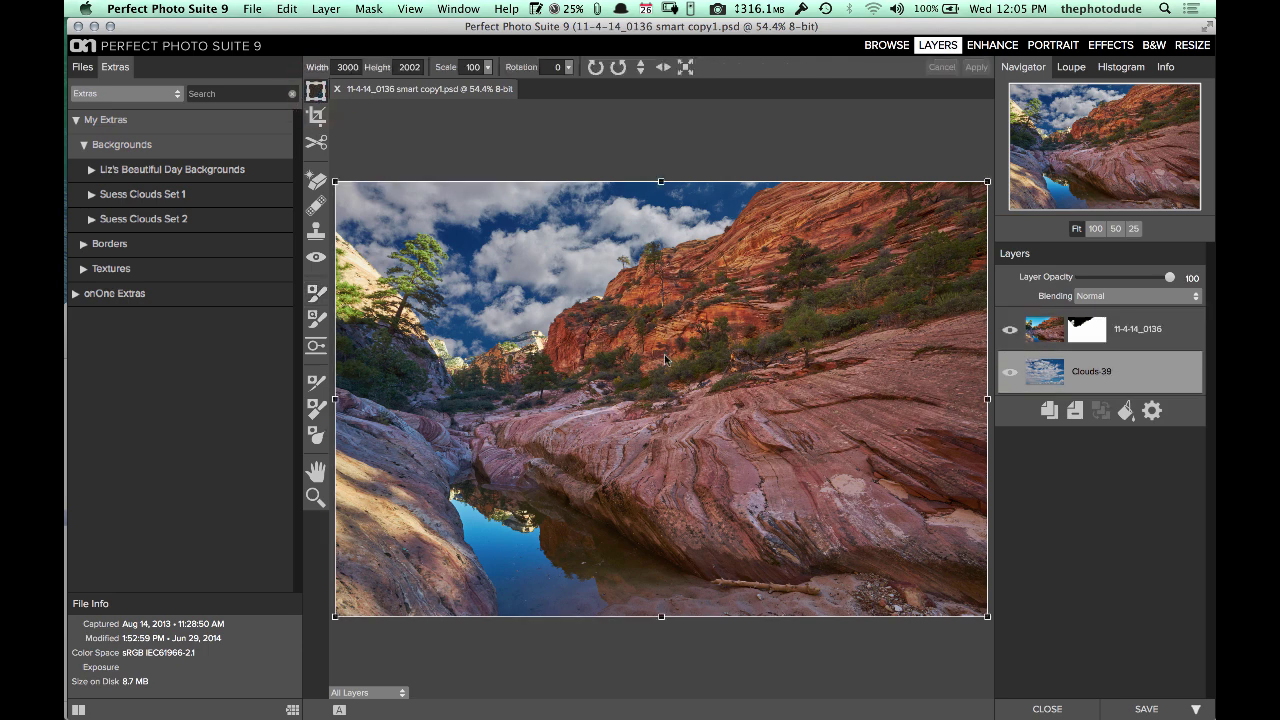
drag(661, 352, 658, 336)
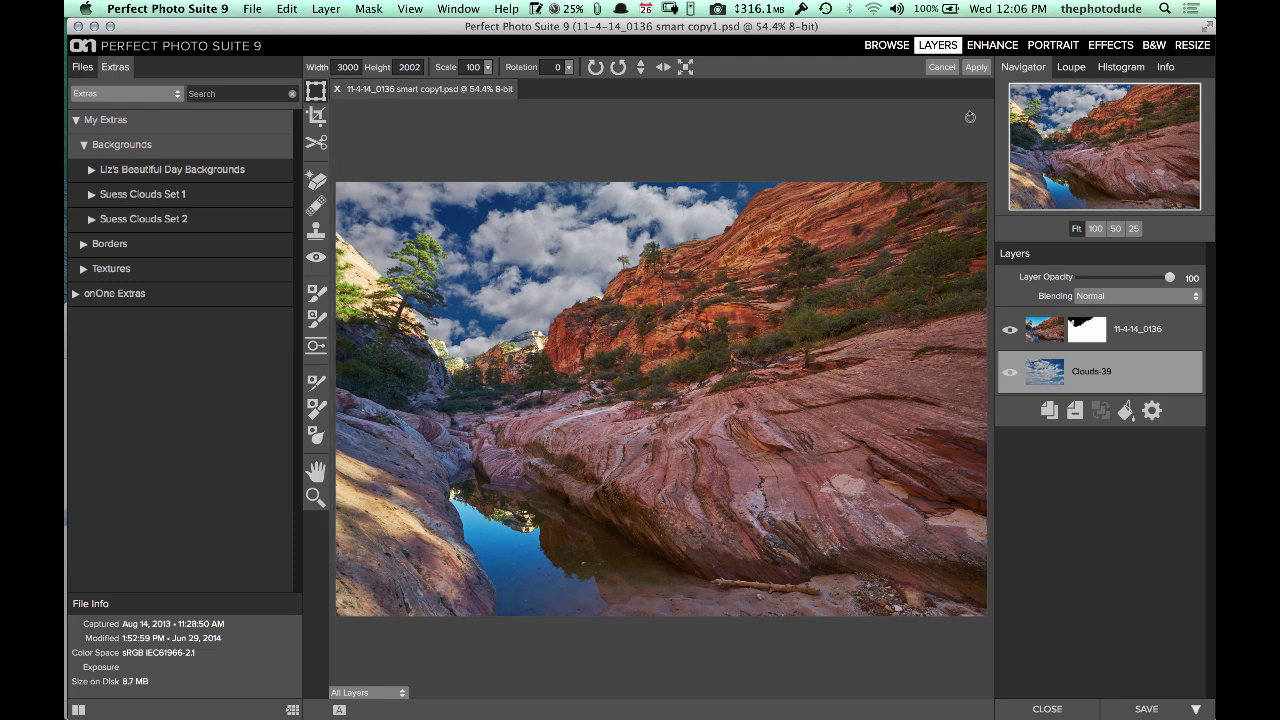
click(970, 68)
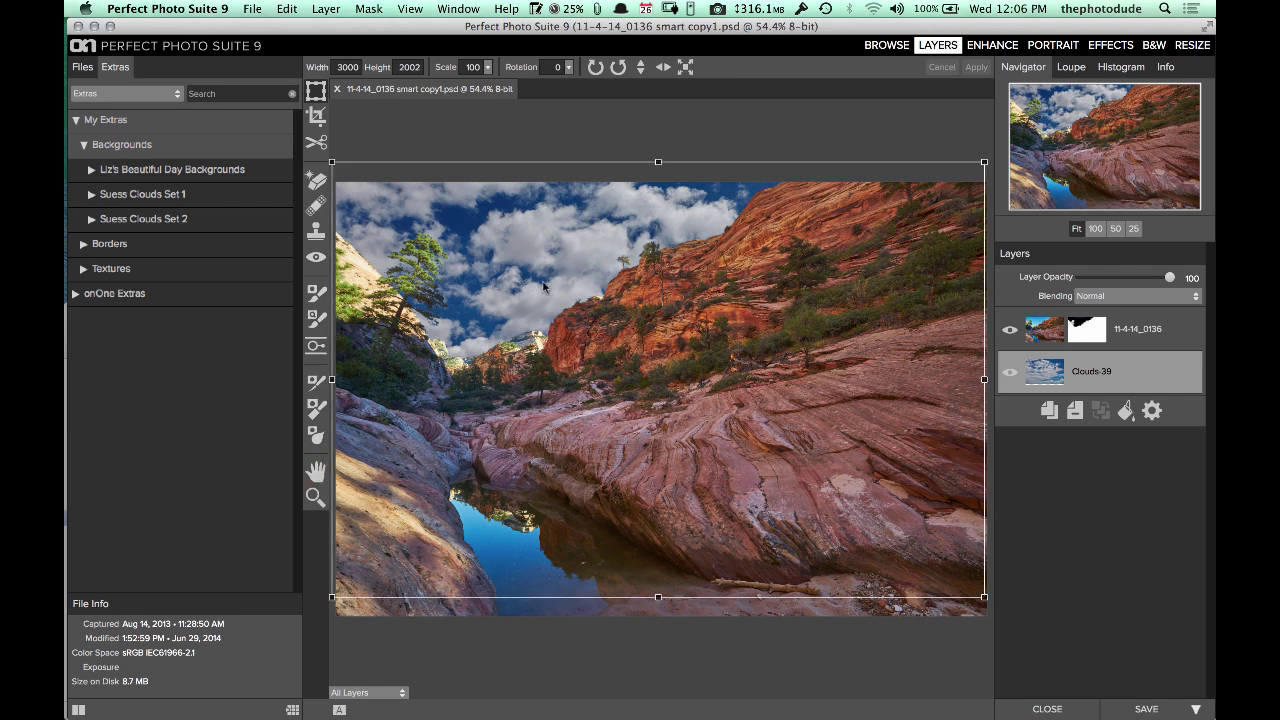
click(316, 472)
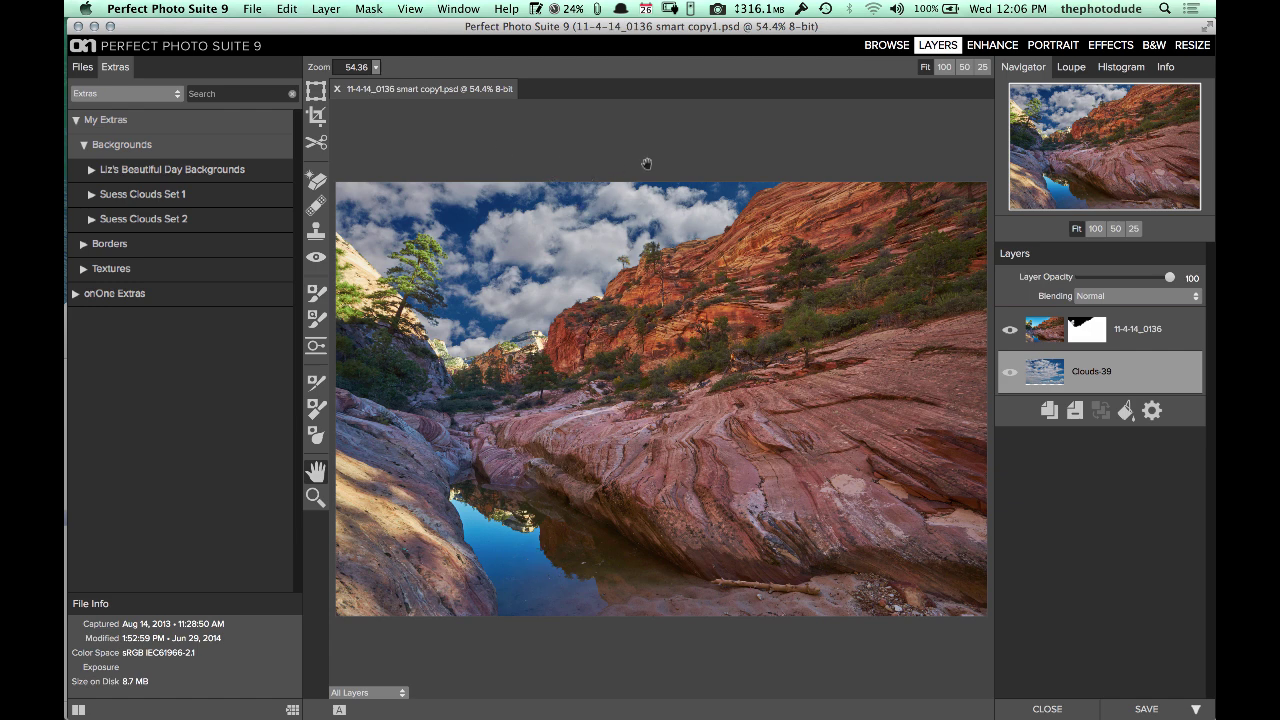
Duplicate the Clouds-39 layer, flip the copy vertically and apply the transform.
click(1049, 411)
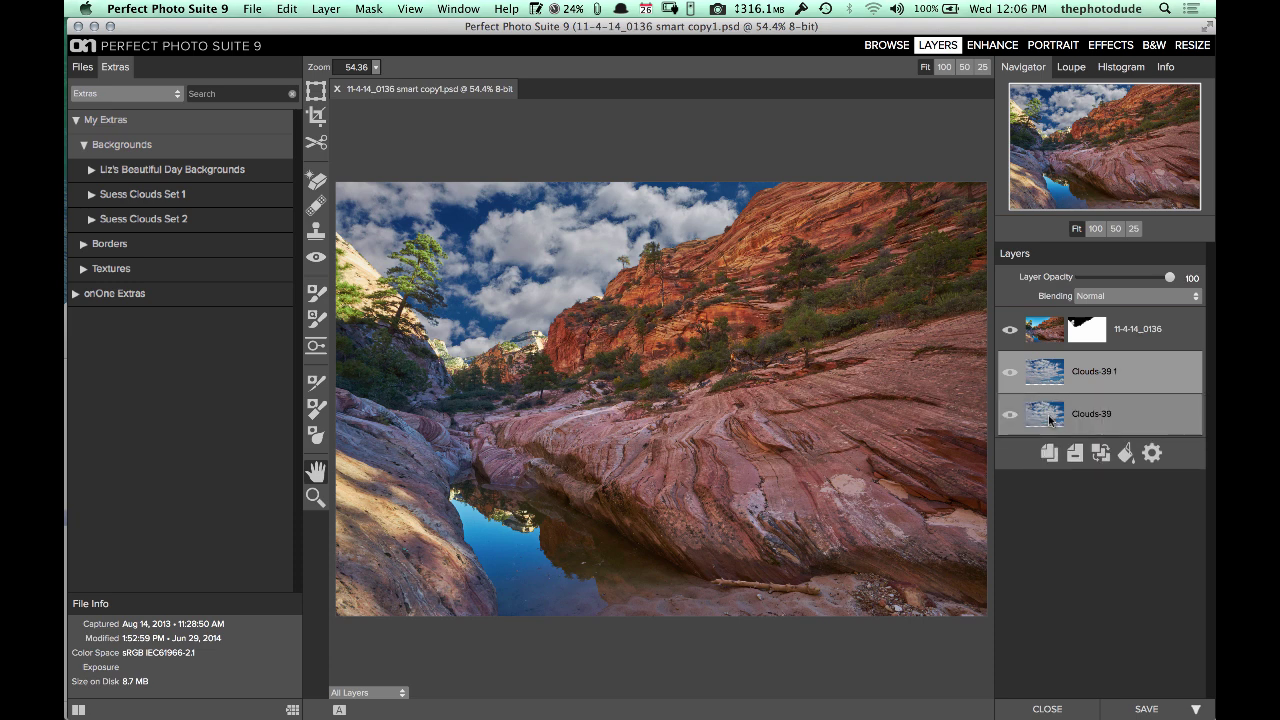
key(super+minus)
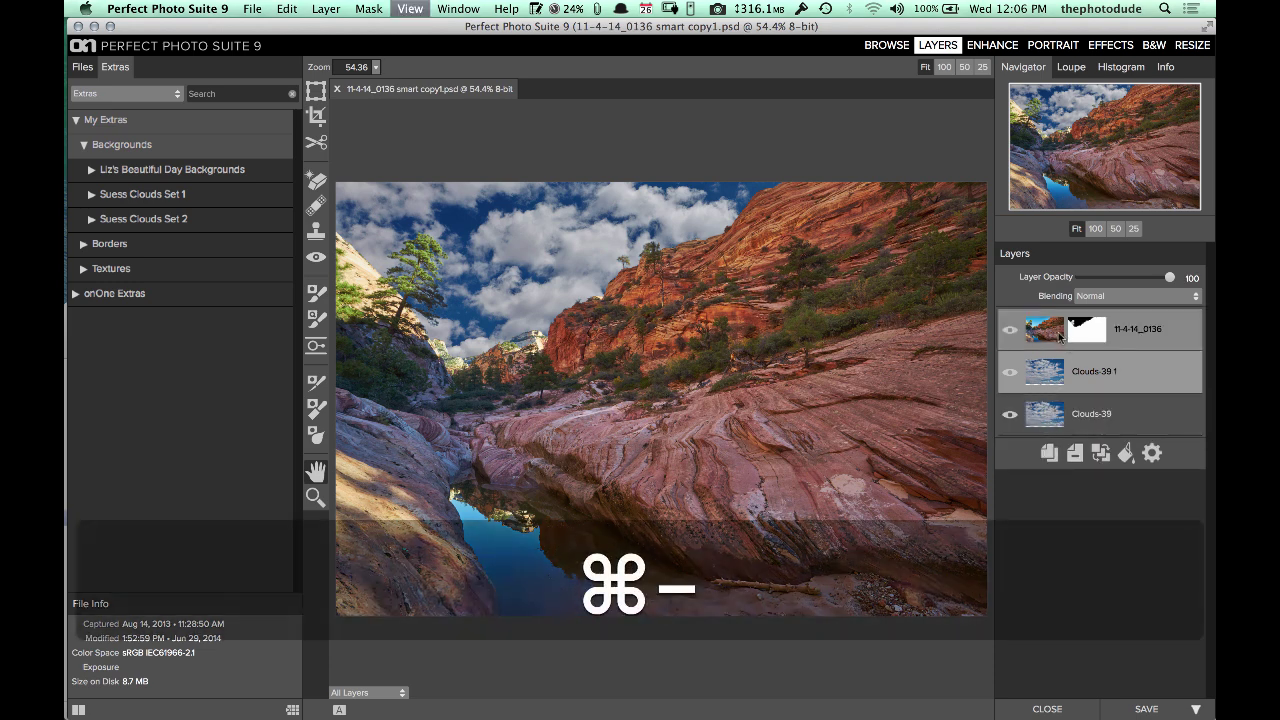
key(super+minus)
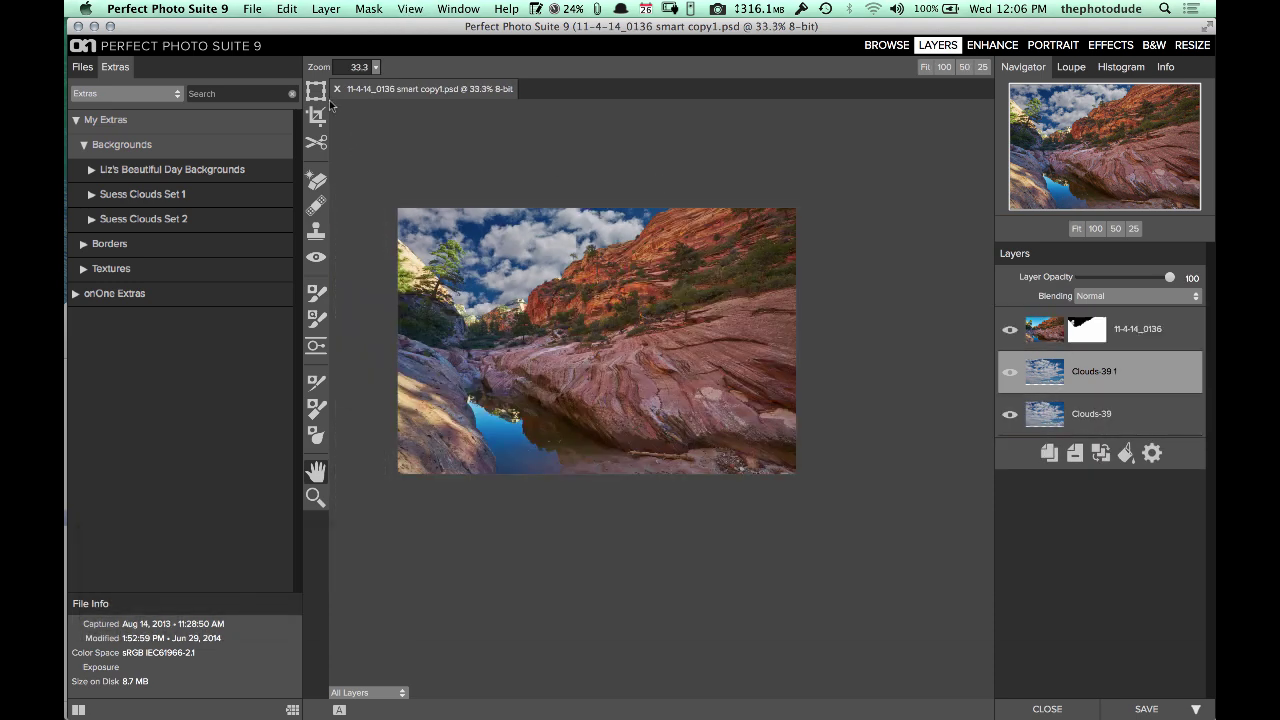
click(316, 91)
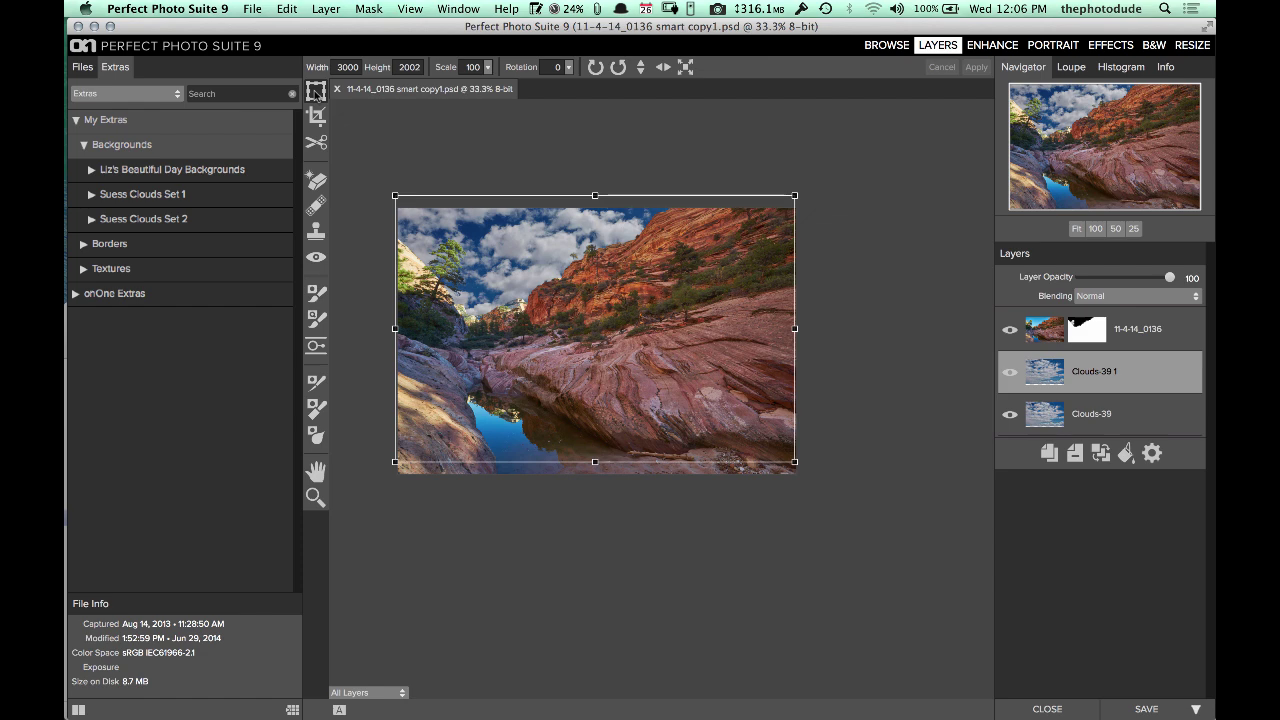
click(641, 68)
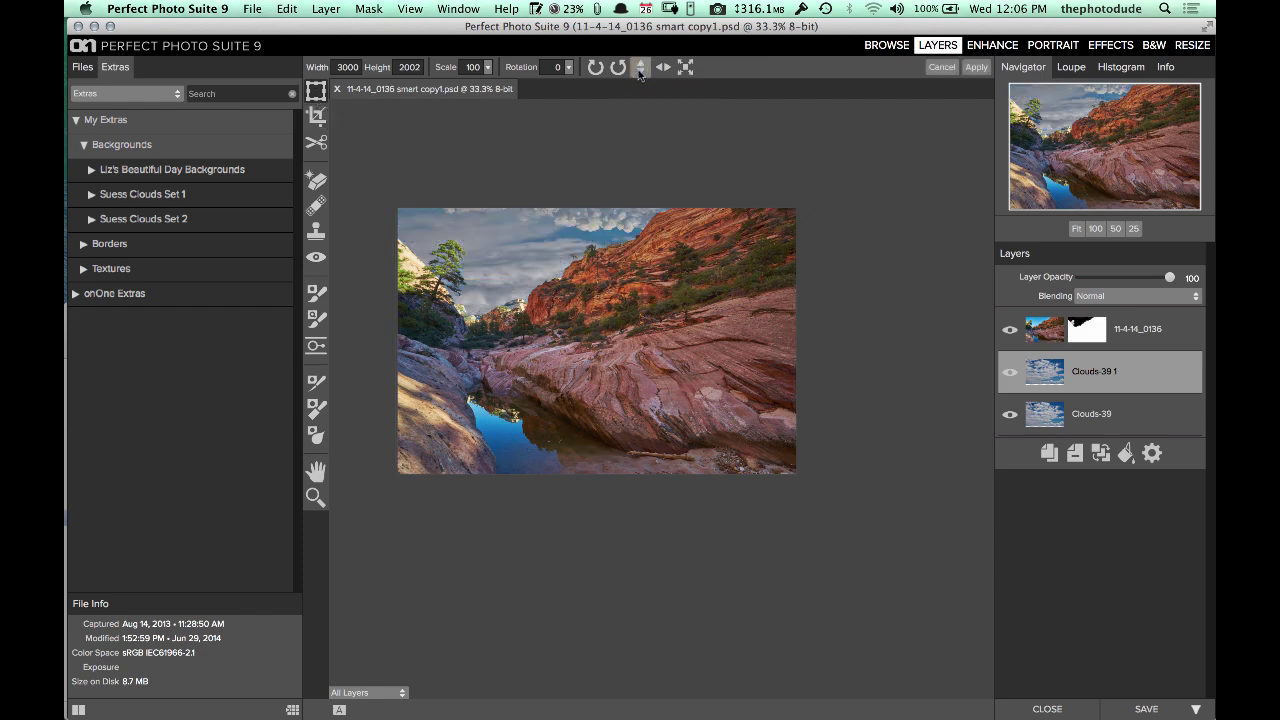
click(975, 67)
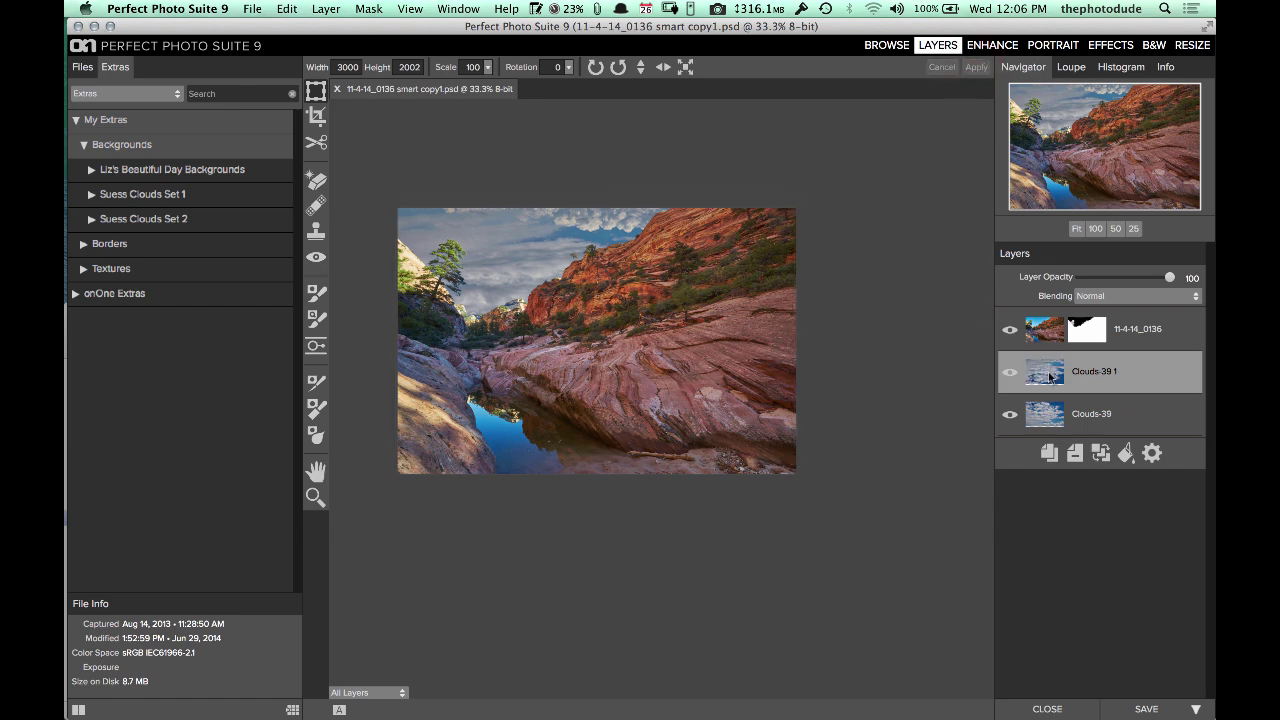
Move the flipped cloud copy above the 11-4-14_0136 layer and lower its opacity to 13.
drag(1048, 378, 1048, 337)
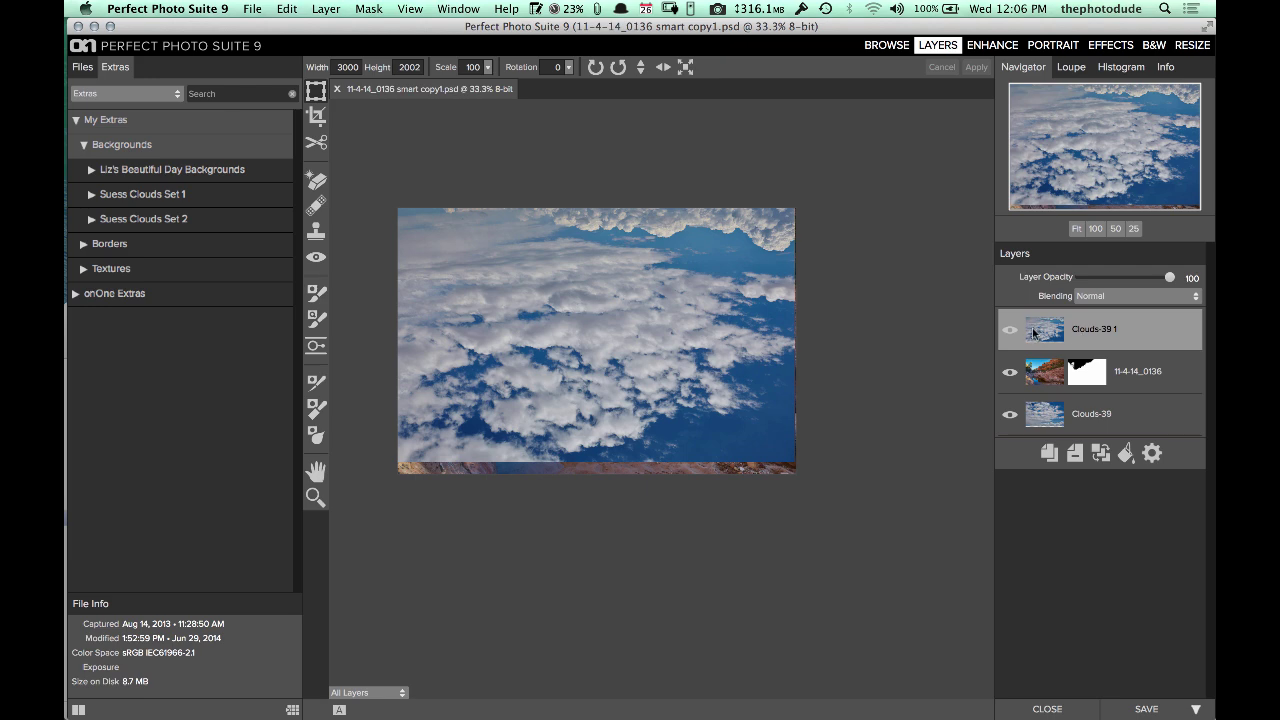
drag(1169, 278, 1091, 284)
key(super+equal)
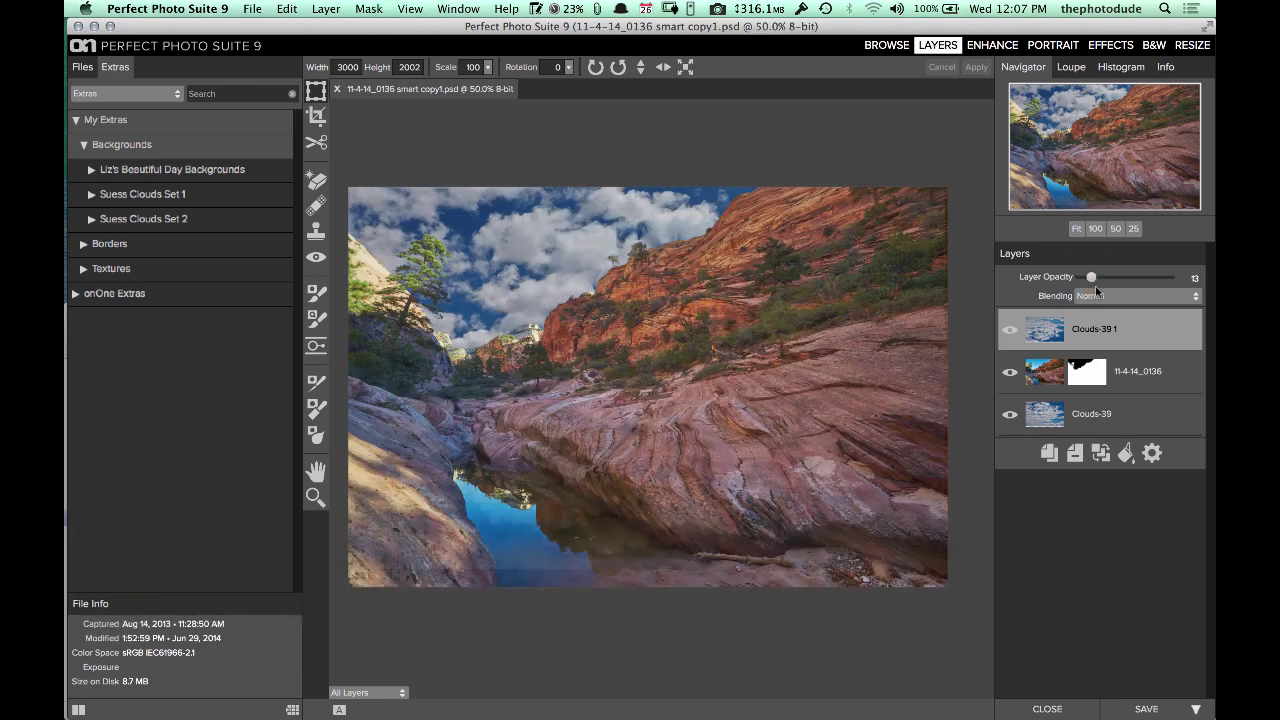
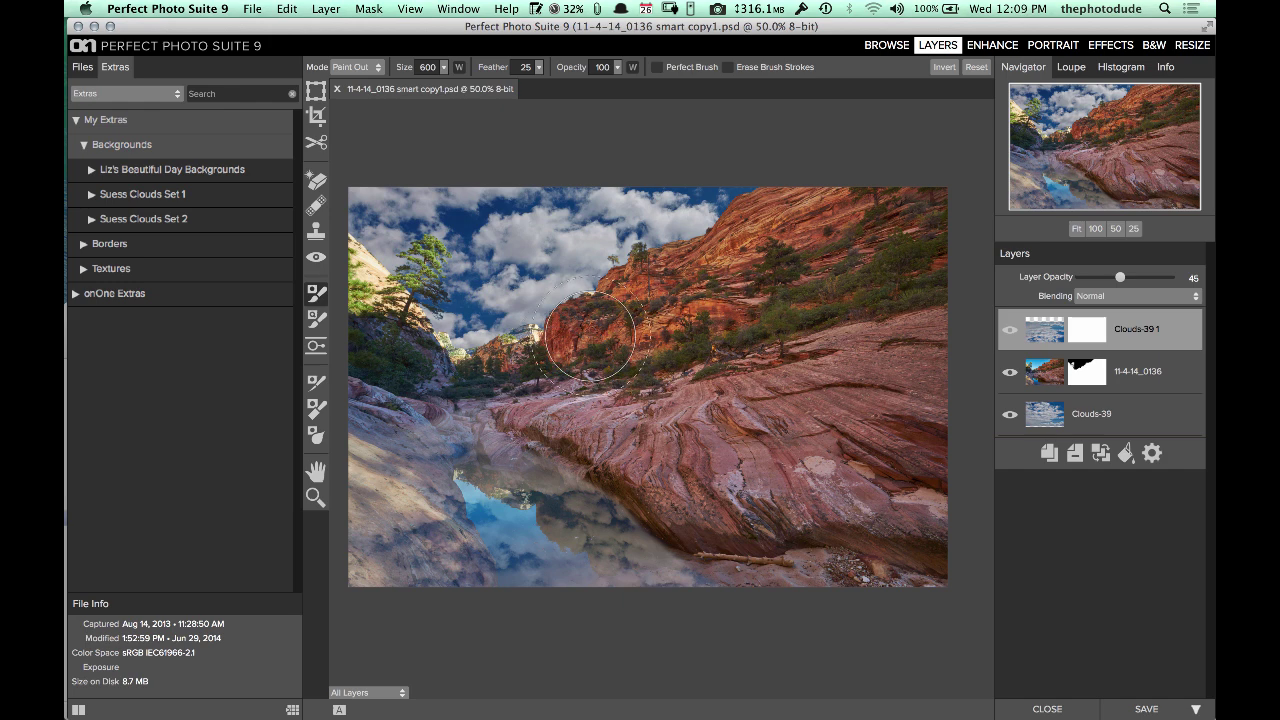
Paint out the flipped clouds from the rocks around the pool with a size 400 Masking Brush at feather 25 and opacity 100.
key(bracketleft)
key(bracketleft)
mouse_move(388, 471)
mouse_down()
mouse_move(382, 582)
mouse_move(373, 420)
mouse_move(418, 587)
mouse_move(398, 378)
mouse_move(468, 371)
mouse_move(415, 412)
mouse_move(507, 404)
mouse_move(470, 418)
mouse_move(546, 450)
mouse_move(468, 424)
mouse_move(408, 437)
mouse_move(418, 516)
mouse_move(382, 450)
mouse_move(399, 416)
mouse_move(538, 425)
mouse_move(610, 456)
mouse_move(590, 483)
mouse_move(763, 585)
mouse_up()
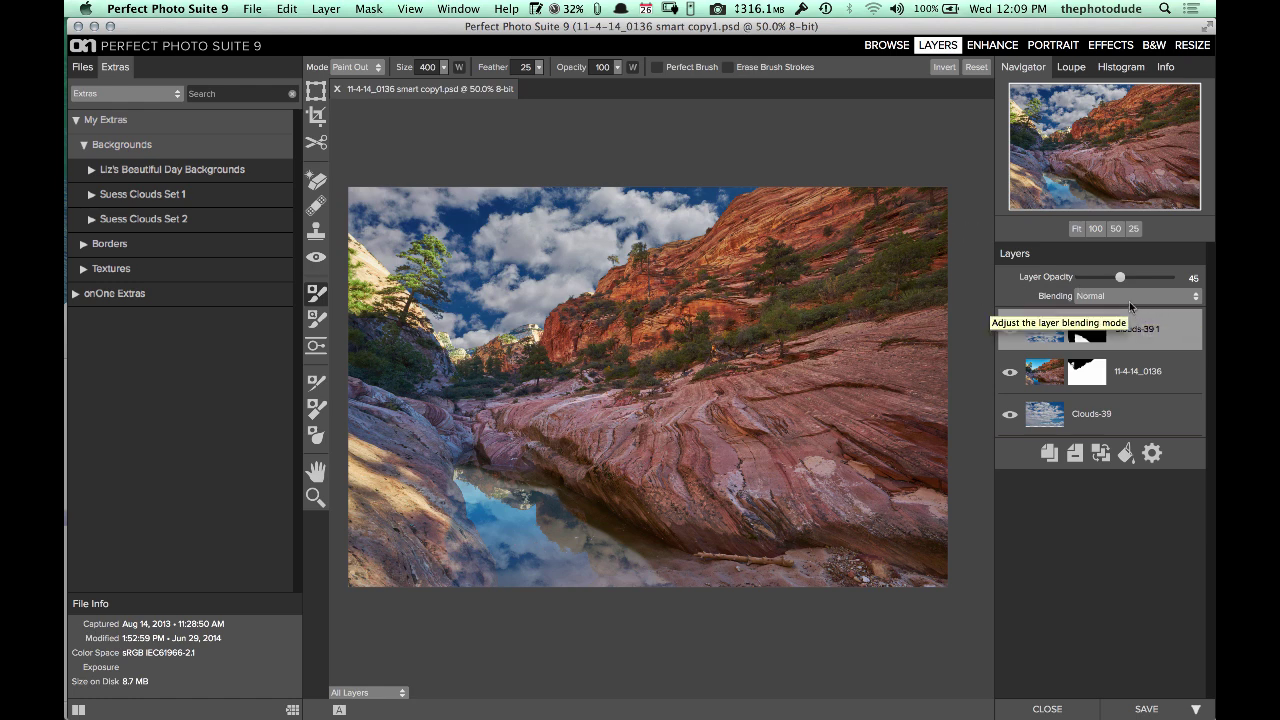
Raise the flipped cloud copy's opacity to 100 and change its blending mode to Soft Light.
drag(1120, 277, 1183, 283)
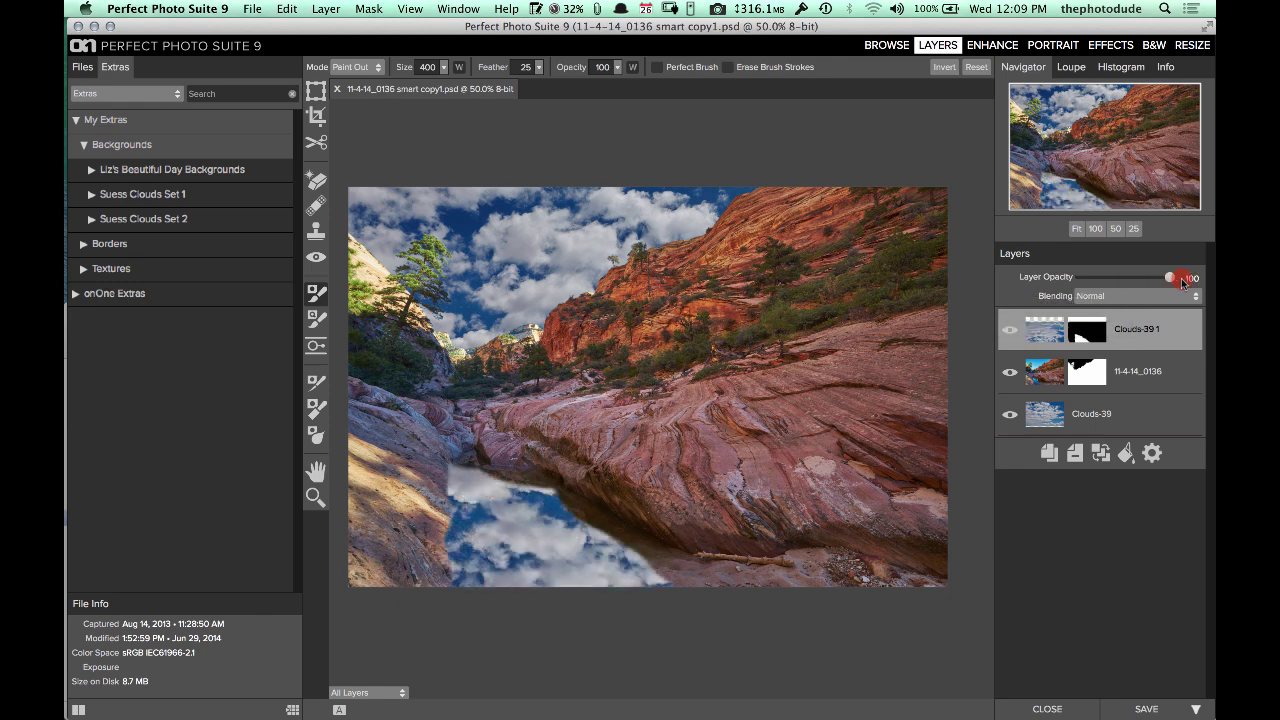
click(1133, 300)
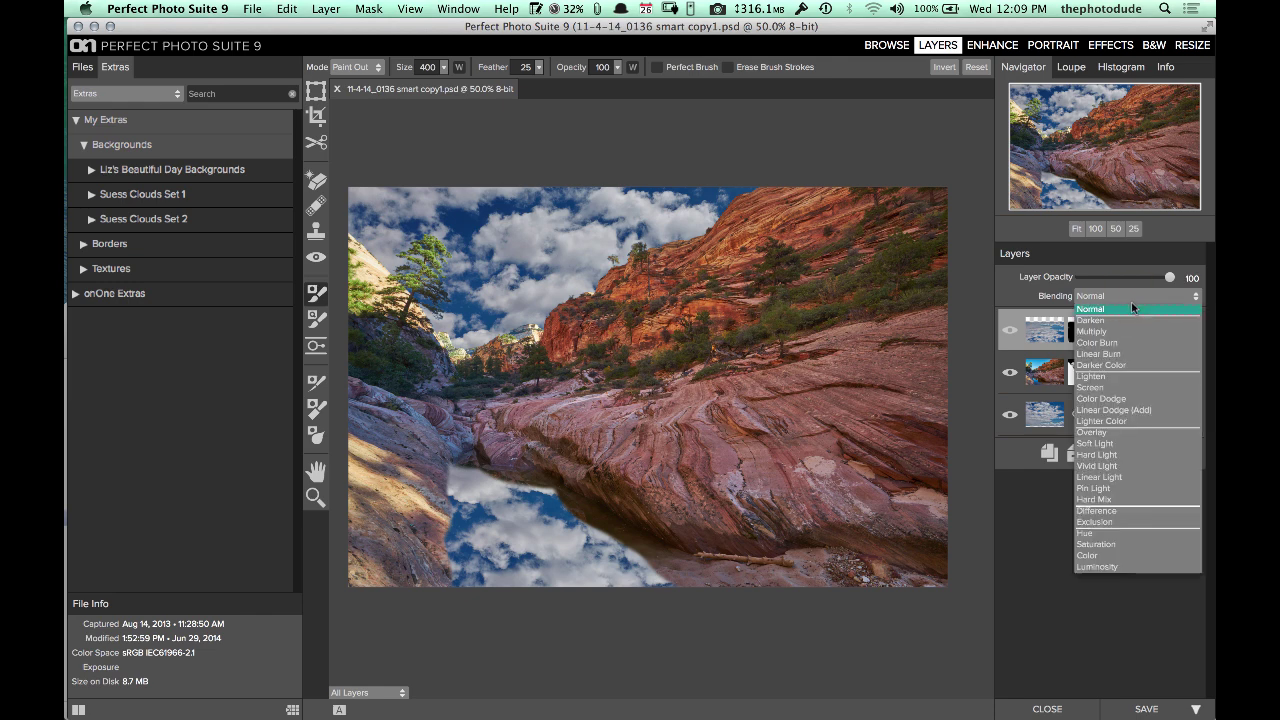
click(1111, 445)
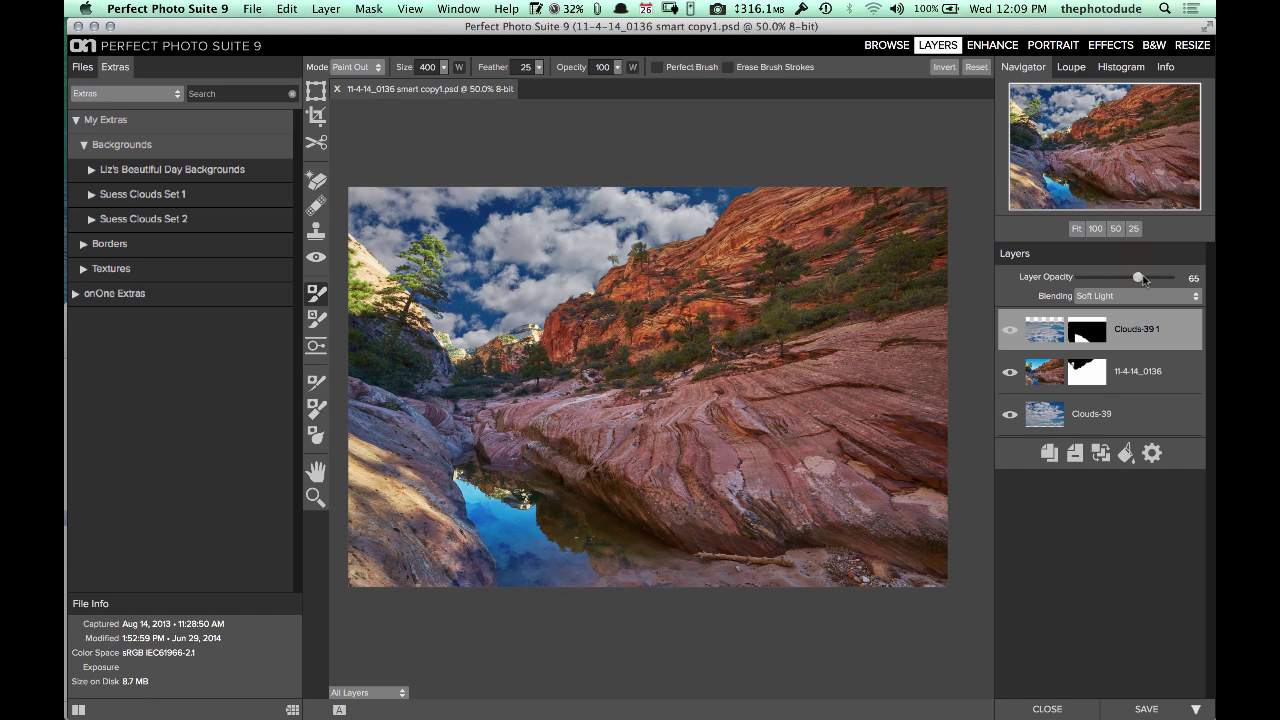
Paint out the remaining flipped clouds along both rocky banks of the pool, using Masking Brush sizes of 200 and 125.
key(super+equal)
key(super+equal)
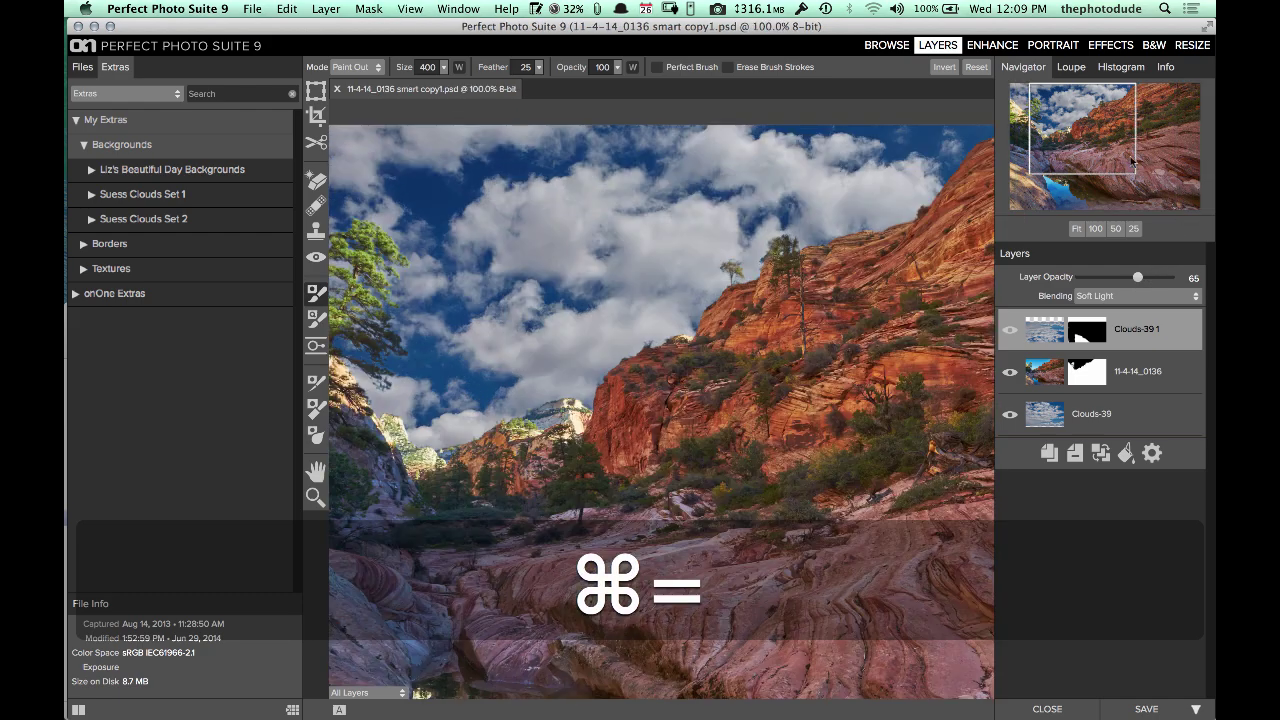
drag(1099, 142, 1094, 187)
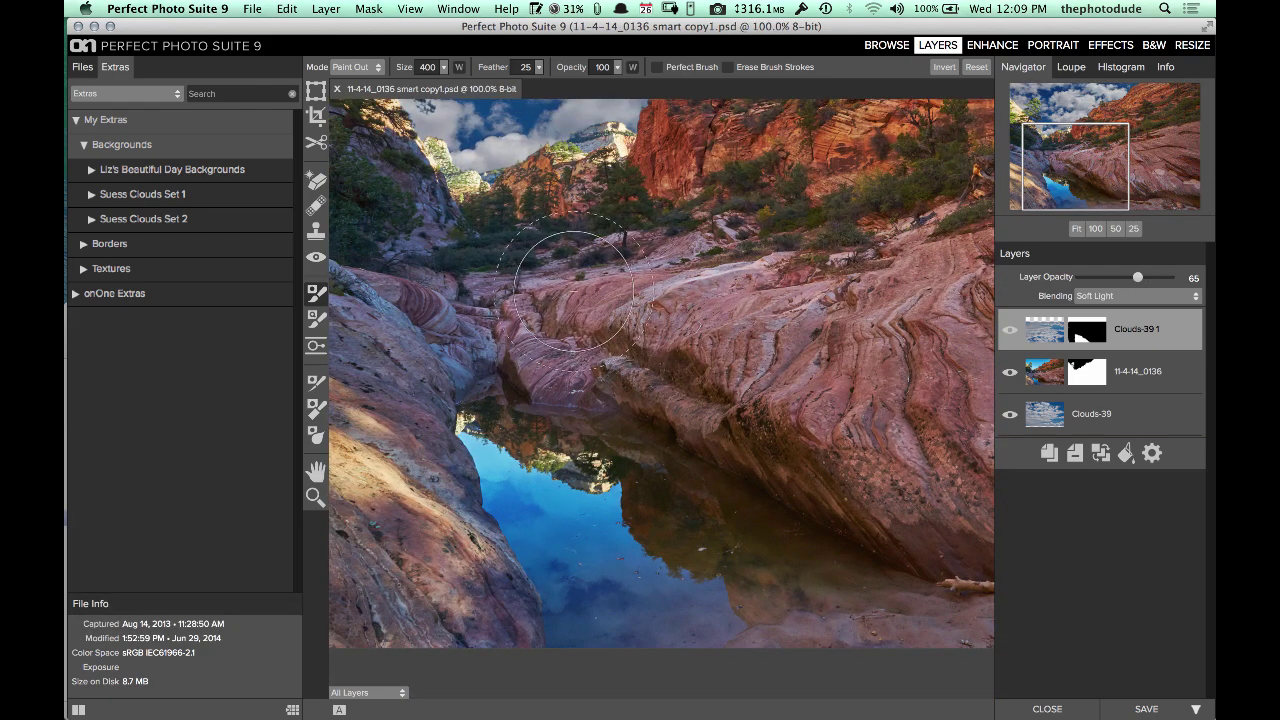
key(bracketleft)
key(bracketleft)
key(bracketleft)
key(bracketleft)
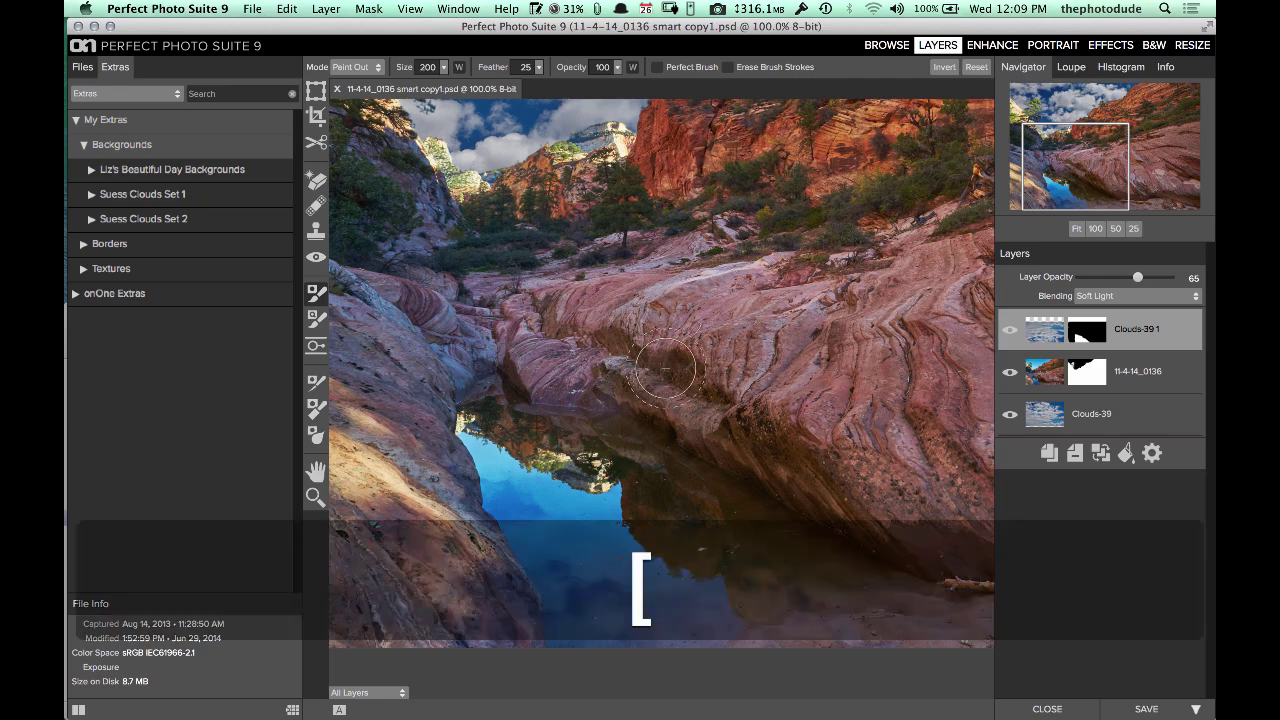
mouse_move(466, 343)
mouse_down()
mouse_move(432, 387)
mouse_move(489, 361)
mouse_move(439, 390)
mouse_move(434, 448)
mouse_move(505, 645)
mouse_up()
mouse_move(502, 344)
mouse_down()
mouse_move(504, 396)
mouse_move(553, 450)
mouse_move(594, 465)
mouse_move(648, 457)
mouse_move(665, 510)
mouse_move(710, 528)
mouse_move(684, 538)
mouse_move(716, 546)
mouse_move(774, 526)
mouse_move(729, 536)
mouse_move(777, 567)
mouse_move(766, 585)
mouse_move(791, 612)
mouse_move(824, 569)
mouse_move(867, 590)
mouse_move(765, 656)
mouse_move(870, 628)
mouse_move(906, 586)
mouse_up()
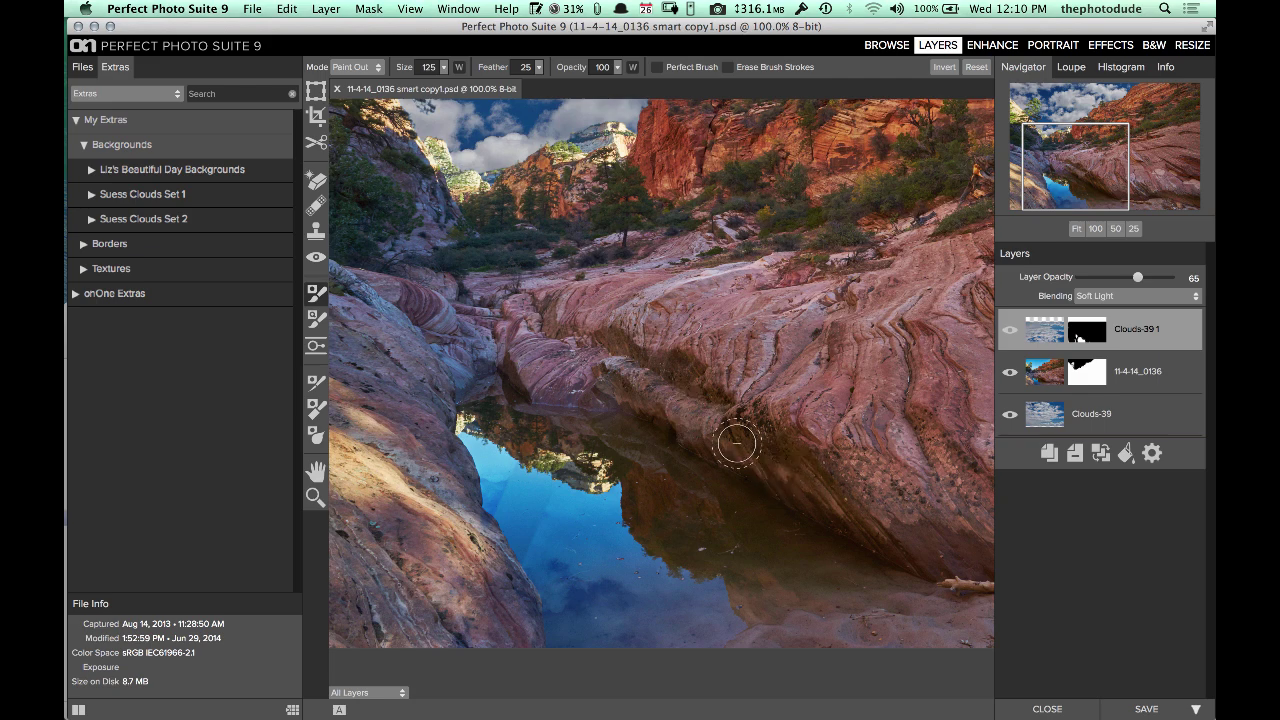
Undo the last mask stroke and paint out the flipped clouds again along the pool's rocky banks with the size 125 brush.
key(super)
key(super+z)
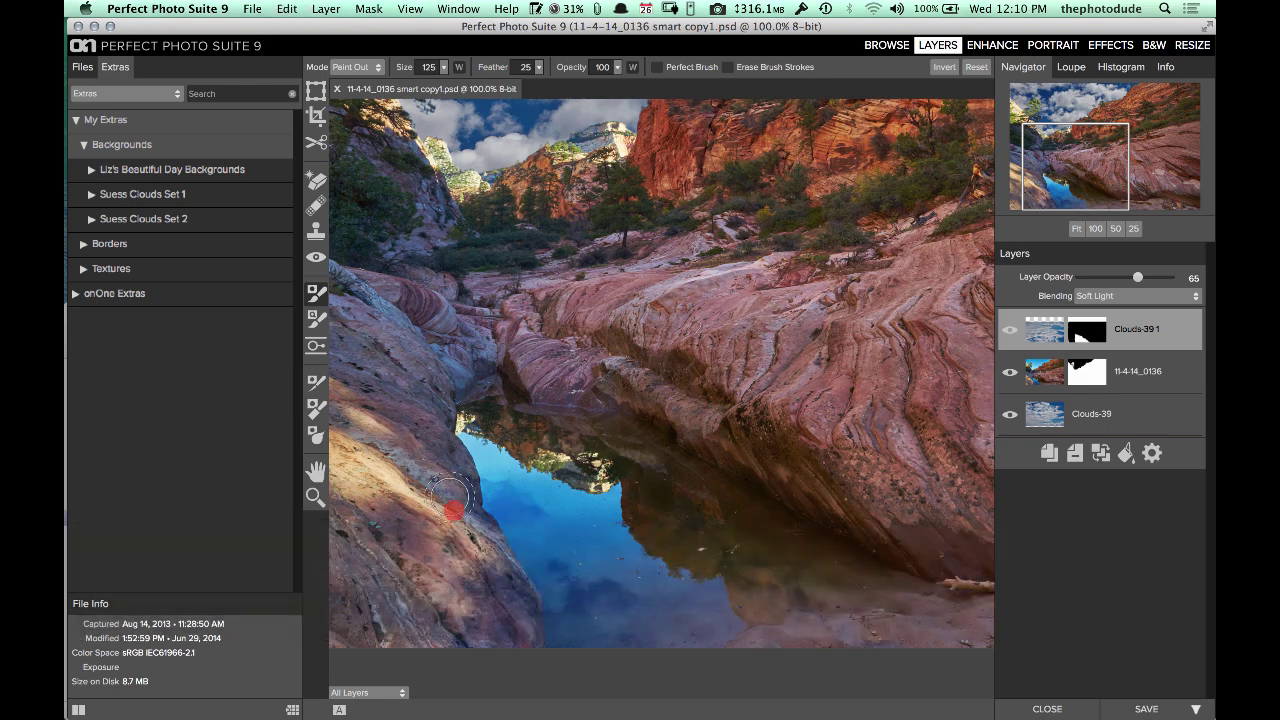
mouse_move(440, 502)
mouse_down()
mouse_move(487, 632)
mouse_move(497, 596)
mouse_move(500, 614)
mouse_move(486, 578)
mouse_move(467, 627)
mouse_move(430, 458)
mouse_move(429, 385)
mouse_move(493, 350)
mouse_move(517, 397)
mouse_move(571, 443)
mouse_move(577, 406)
mouse_move(653, 449)
mouse_move(671, 517)
mouse_move(723, 494)
mouse_move(780, 551)
mouse_move(880, 557)
mouse_move(797, 646)
mouse_move(855, 634)
mouse_move(892, 536)
mouse_move(880, 417)
mouse_up()
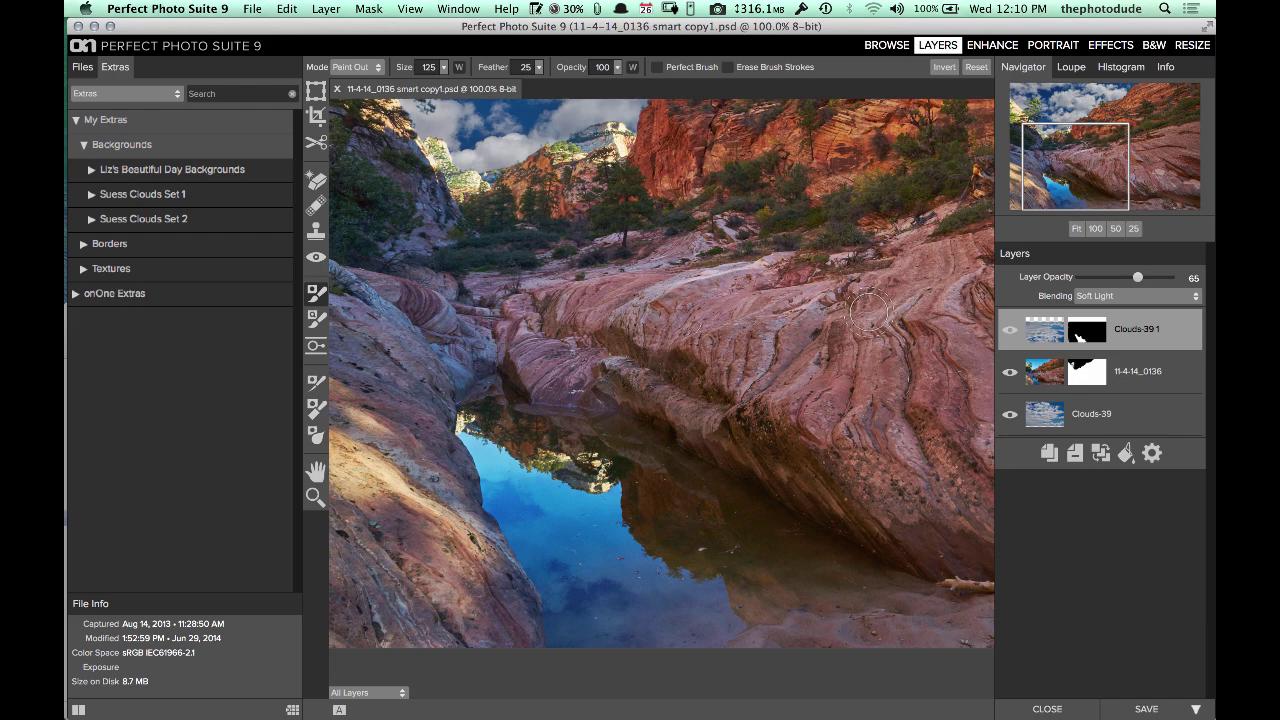
Compare the pool with and without the flipped cloud layer, both in the whole picture and close up.
key(super+0)
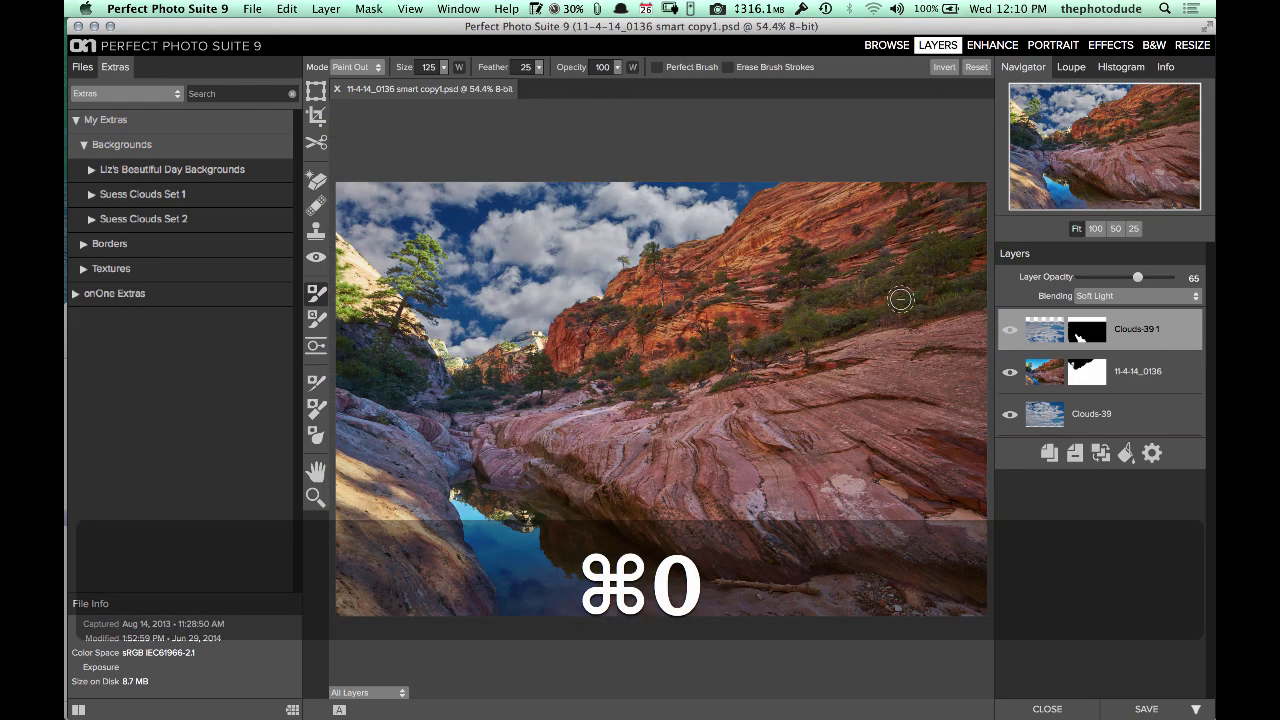
click(1008, 330)
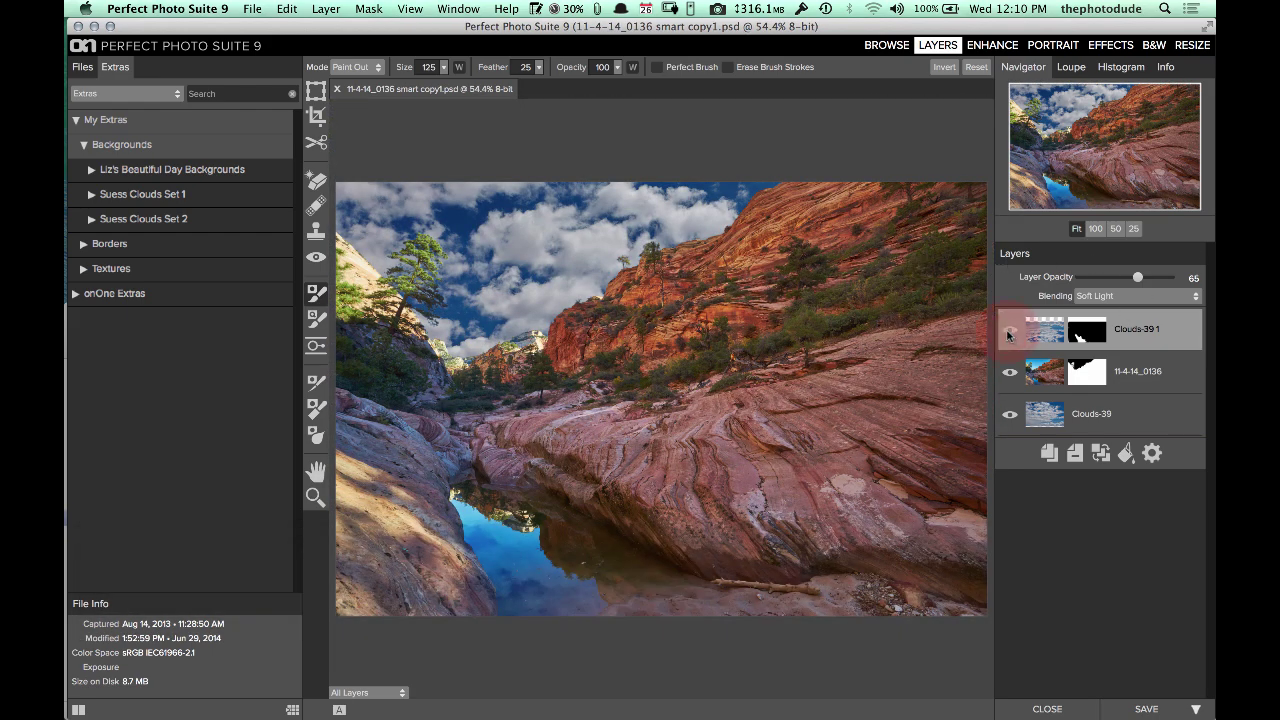
click(1008, 330)
click(1008, 332)
click(1008, 333)
drag(618, 587, 646, 594)
key(super)
key(super+equal)
key(super+equal)
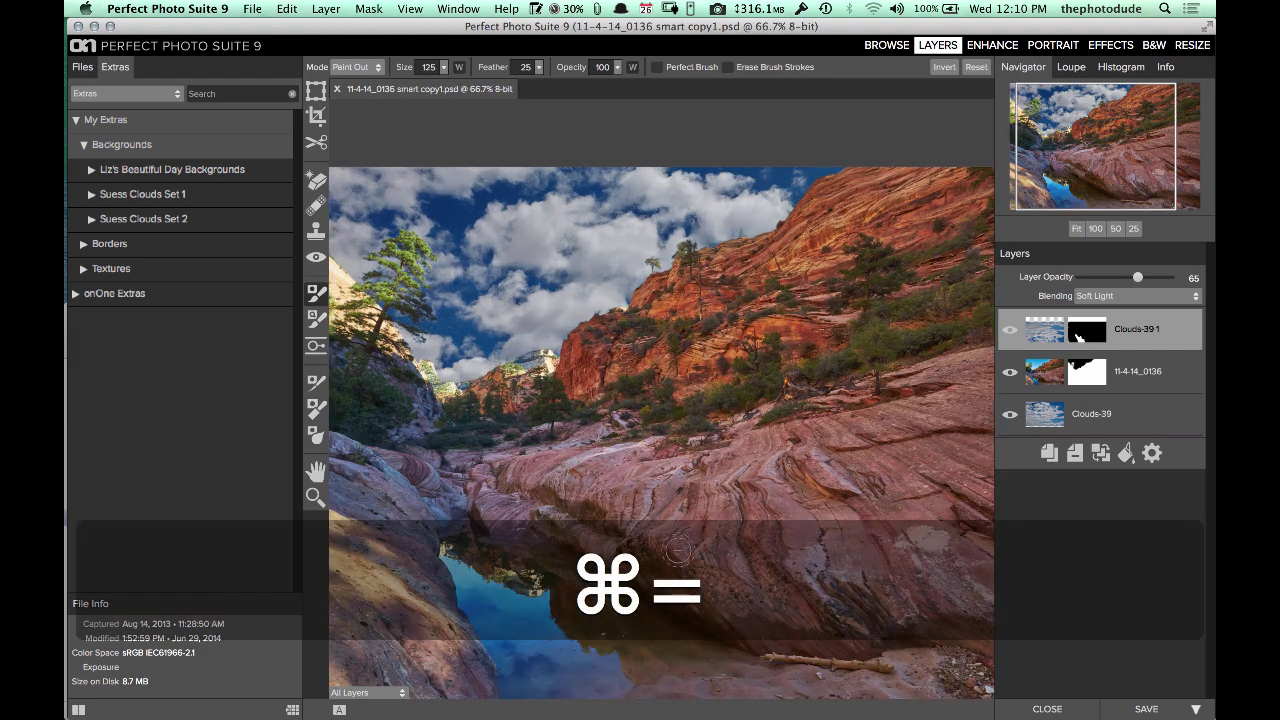
drag(1087, 158, 1078, 186)
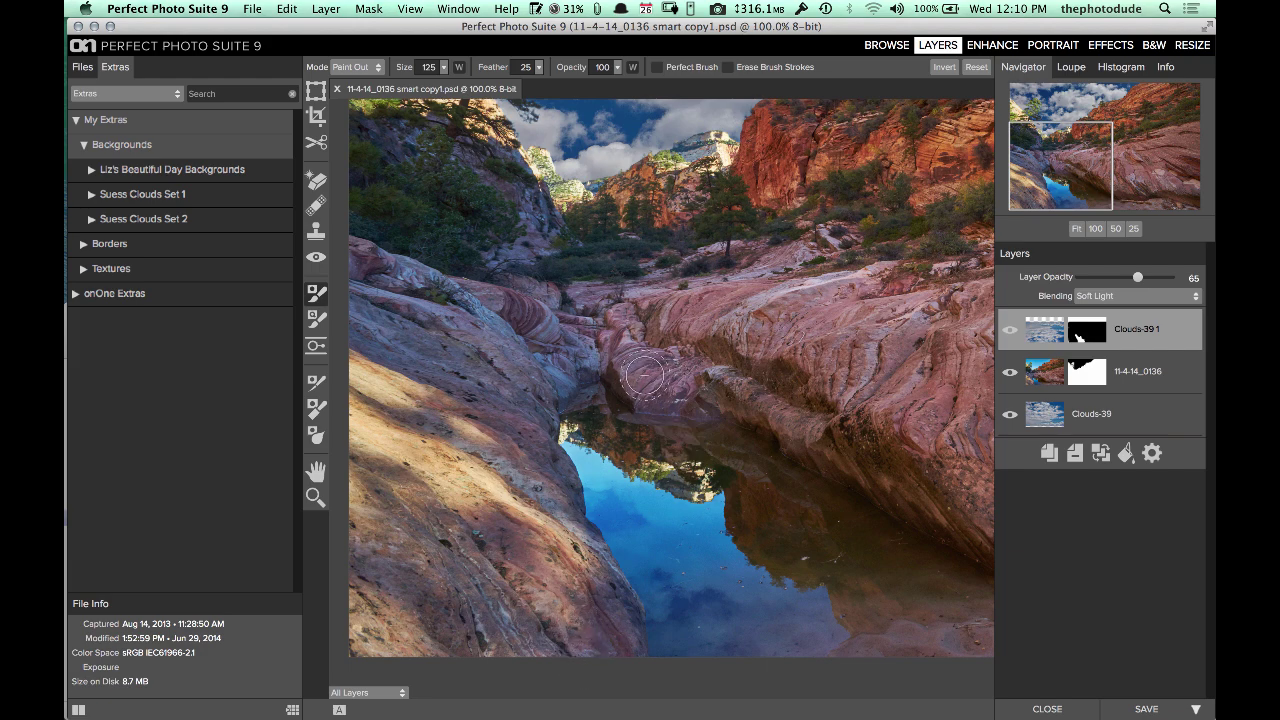
click(1010, 333)
click(1010, 334)
Set the flipped cloud layer's opacity to 55, judging the reflection with the whole picture in view.
key(super+0)
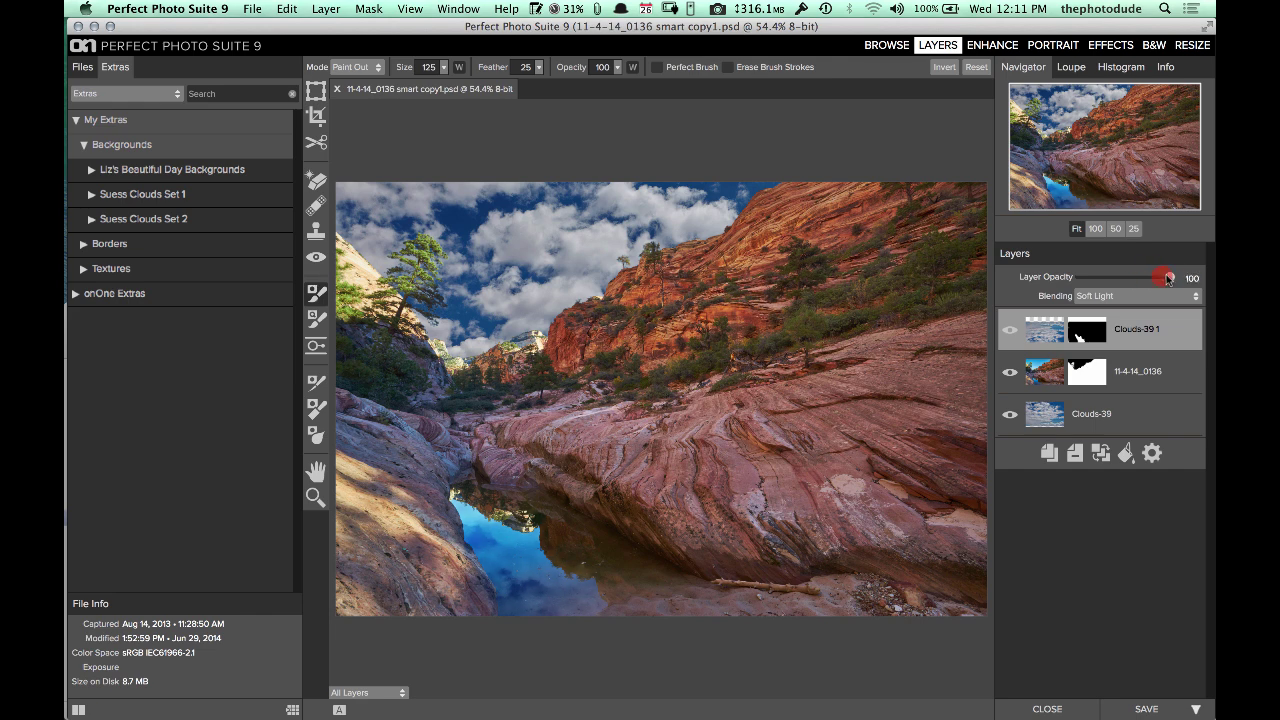
drag(1168, 279, 1122, 284)
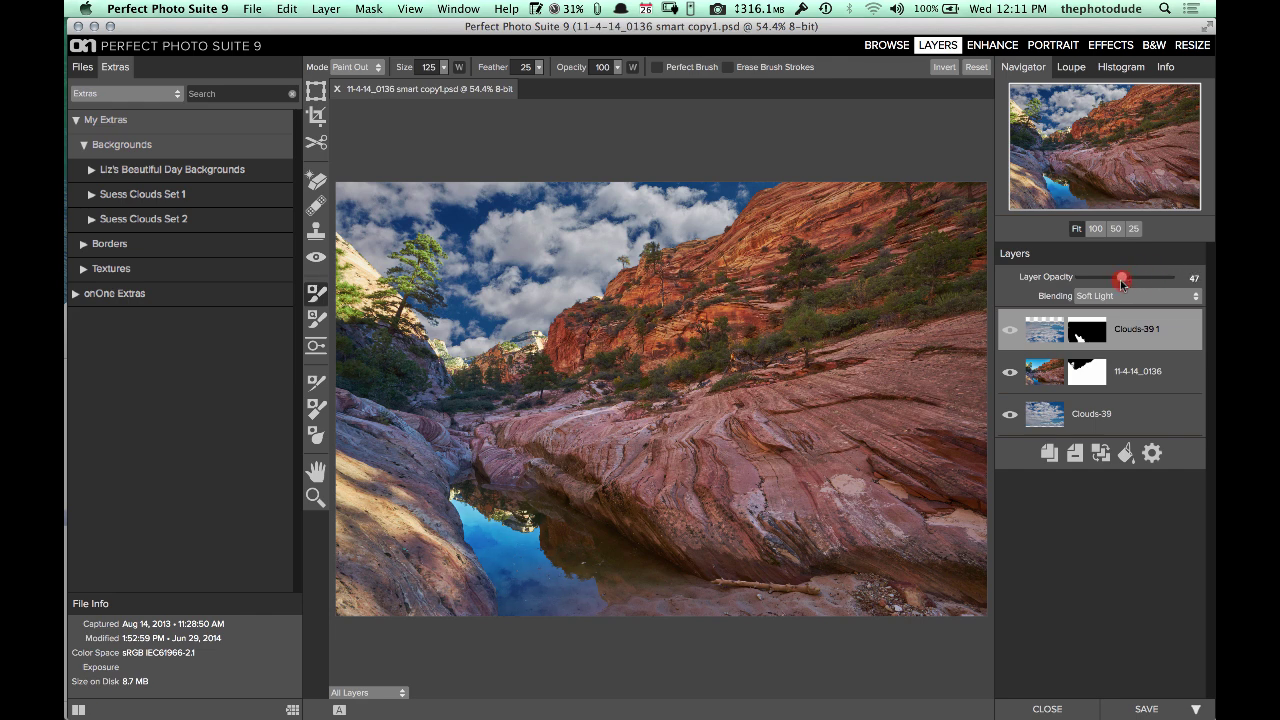
drag(1124, 281, 1127, 280)
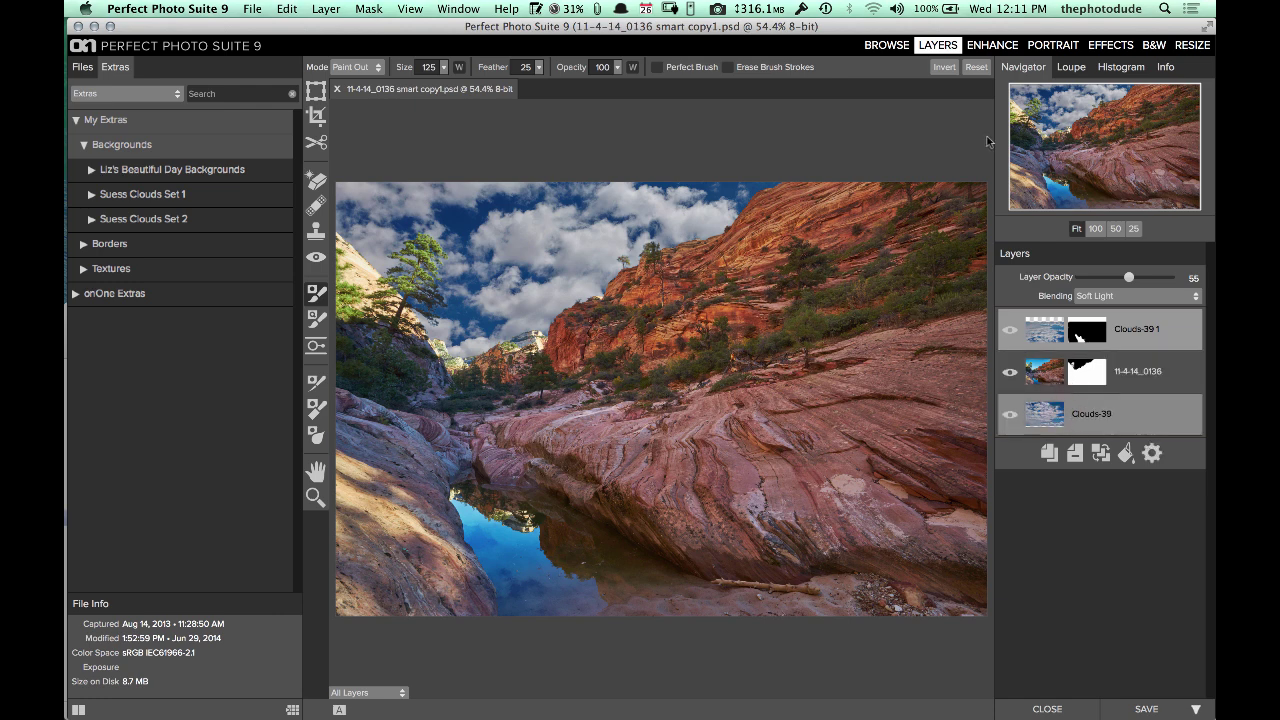
Keep Clouds-39 as the bottom layer and enhance it with contrast 8, blacks 4, detail 16 and an adjusted brightness.
key(super+shift+bracketright)
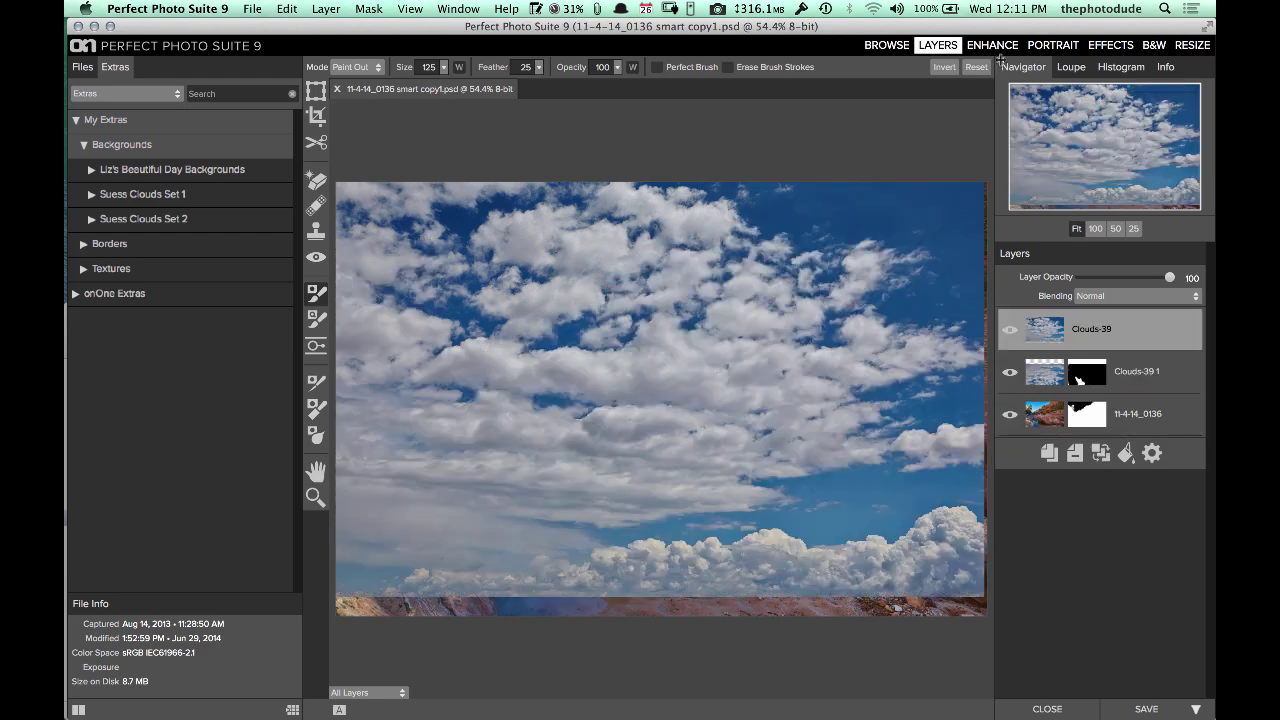
drag(1045, 331, 1048, 422)
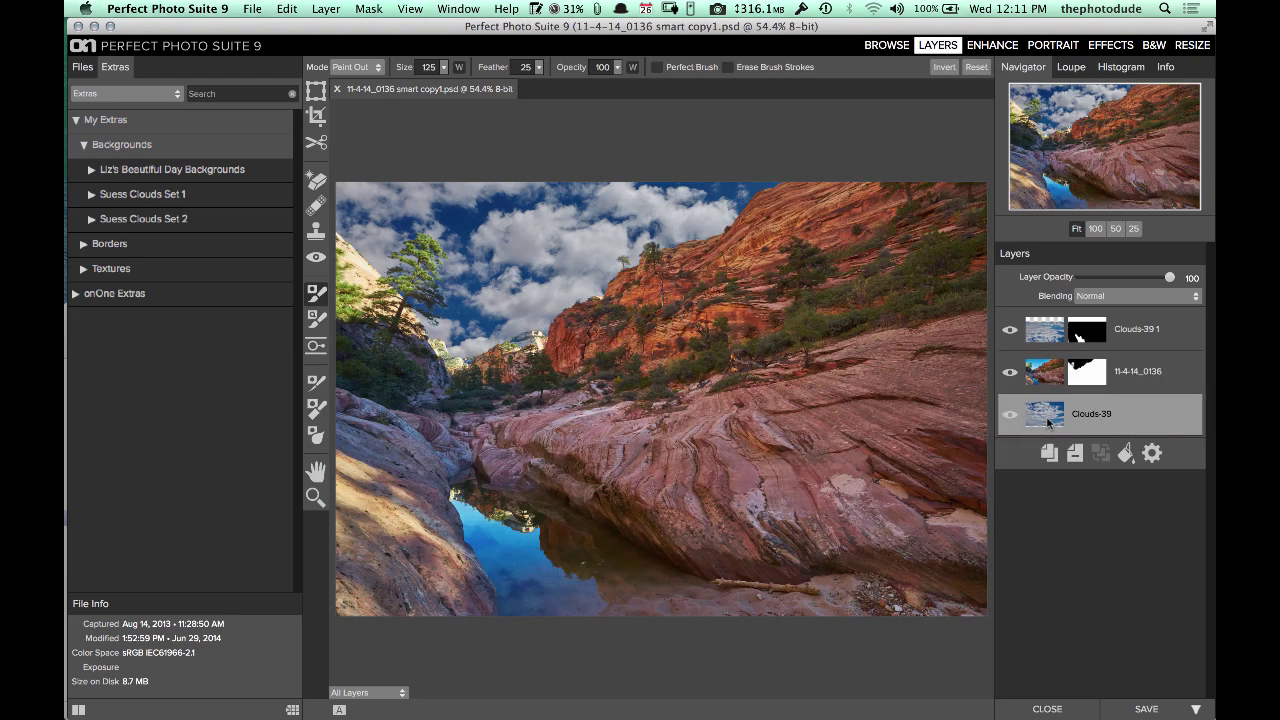
click(993, 46)
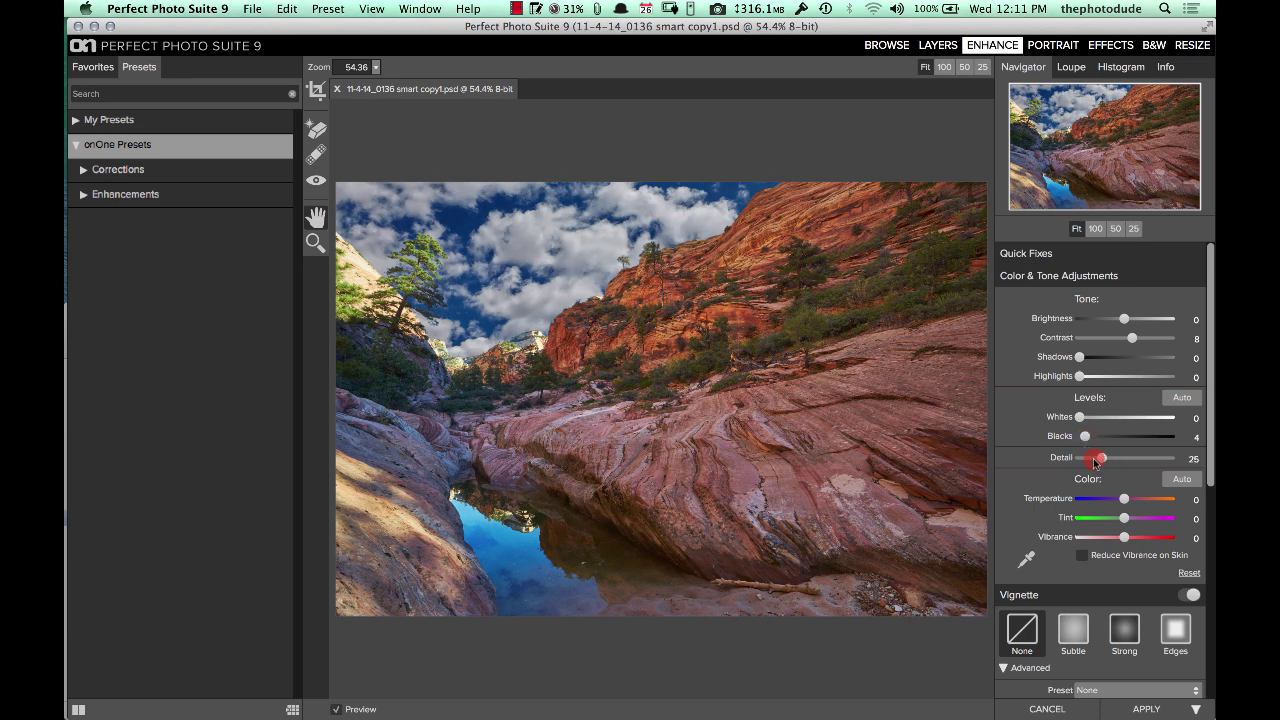
click(1130, 320)
drag(1130, 320, 1135, 319)
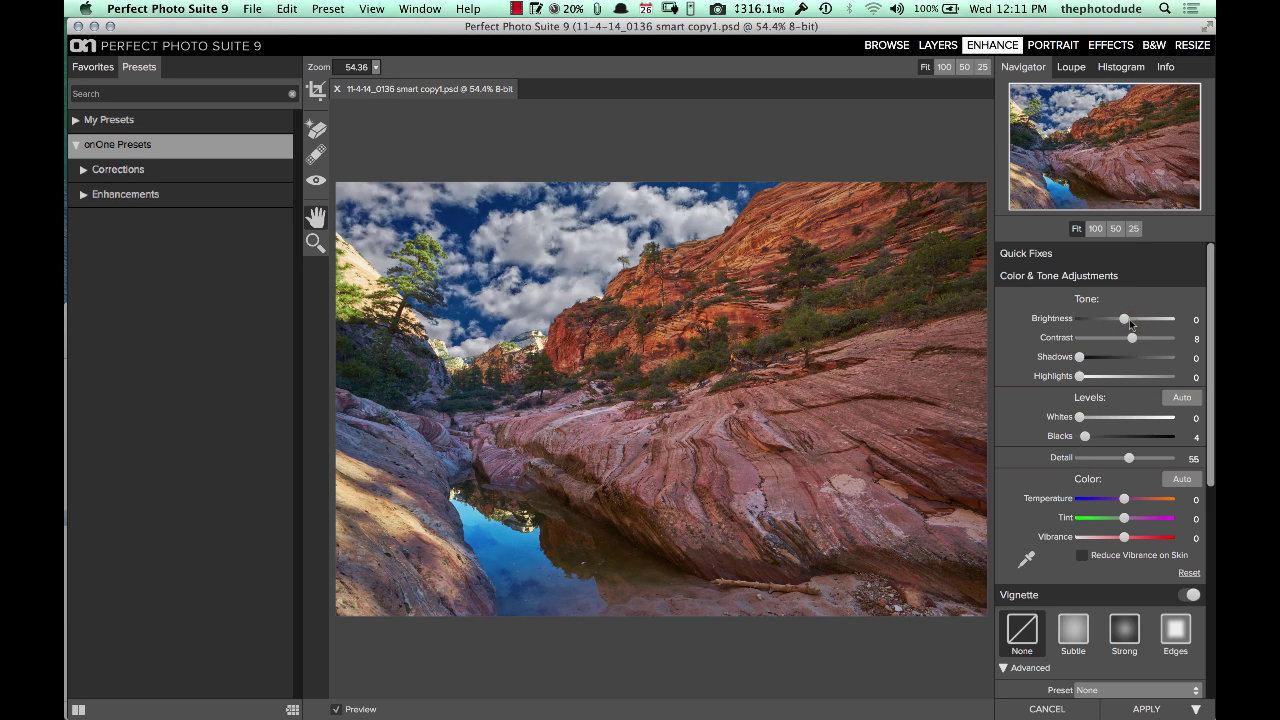
scroll(1094, 459, up, 10)
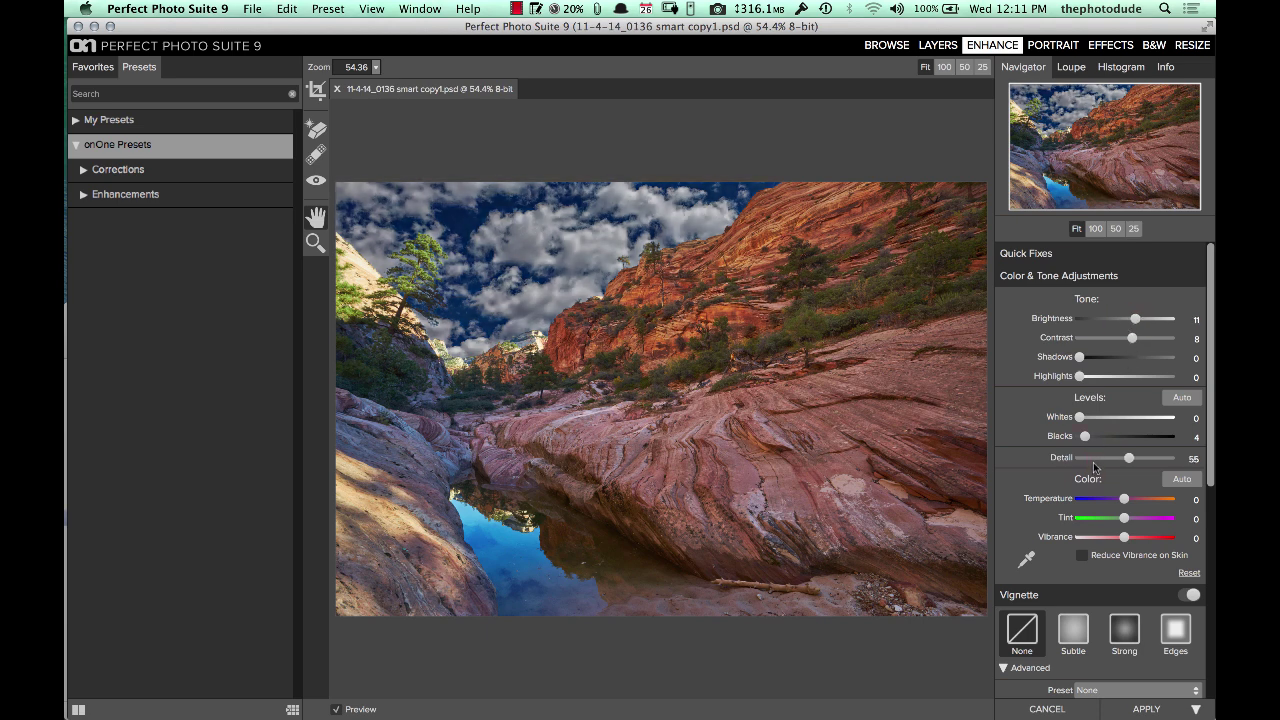
click(1092, 460)
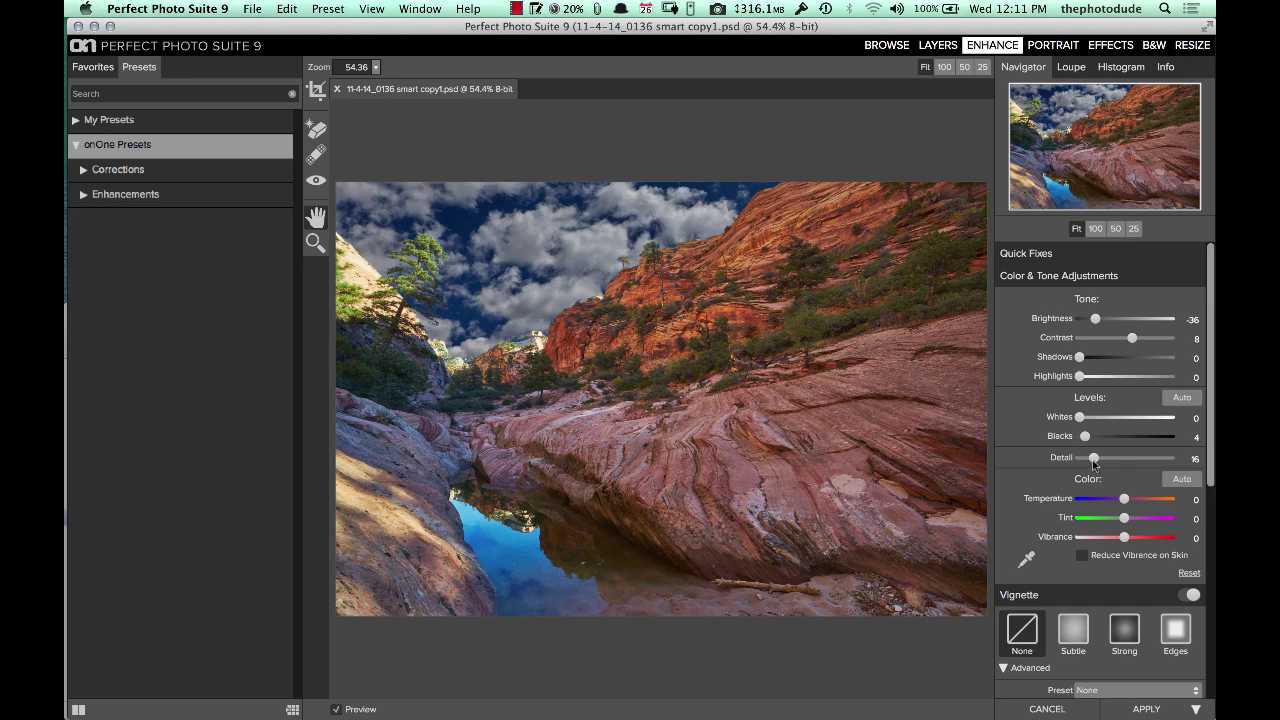
drag(1100, 319, 1136, 319)
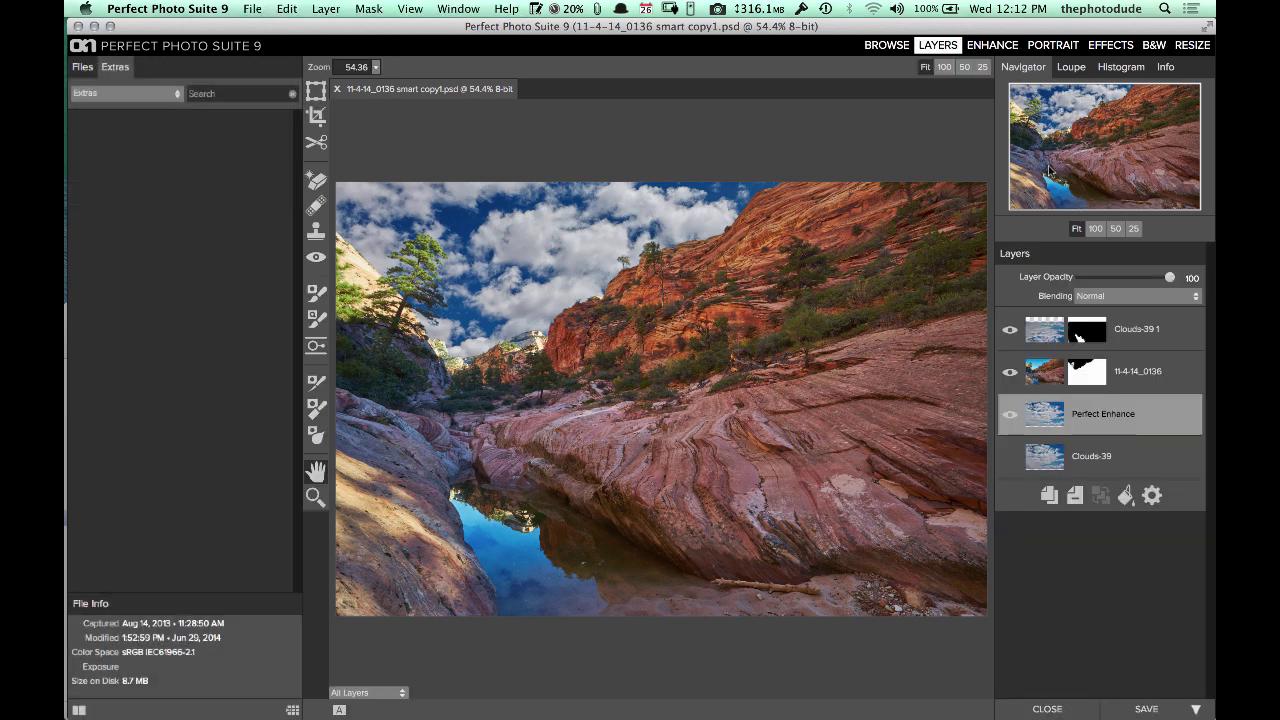
Enhance the 11-4-14_0136 layer with contrast 10, brightness 8 and slightly raised detail and vibrance.
click(1142, 376)
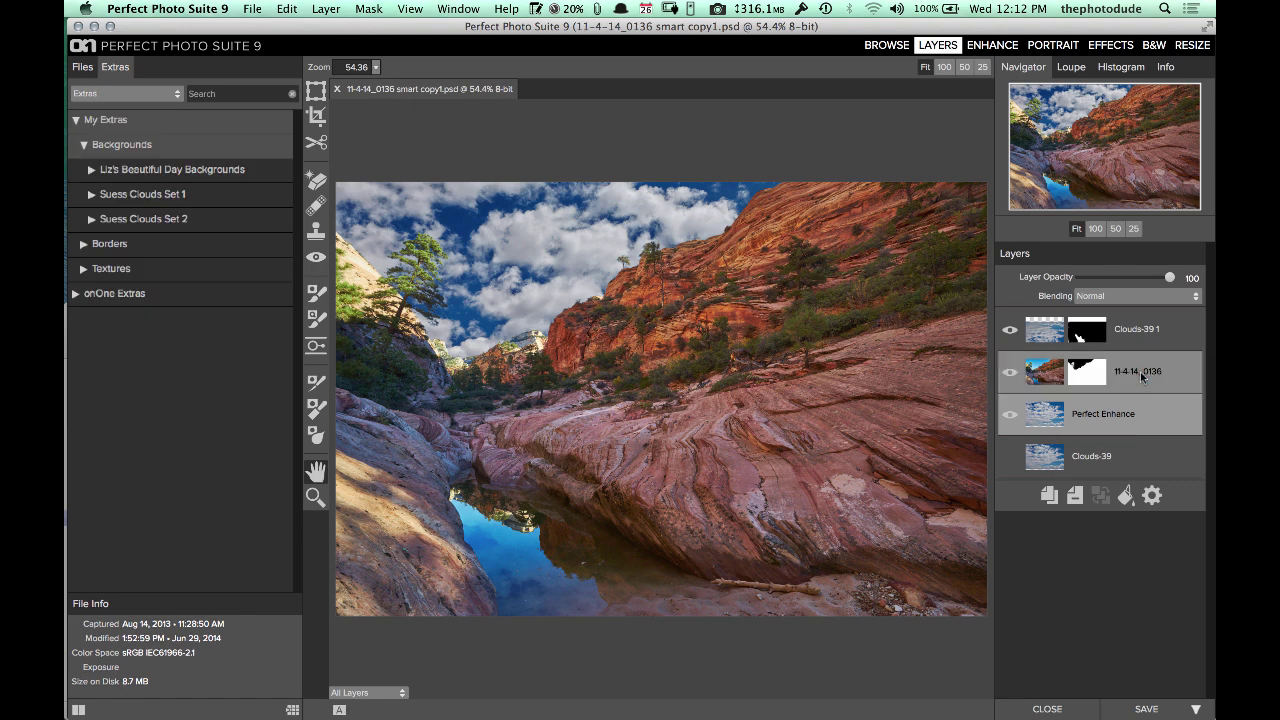
click(1088, 374)
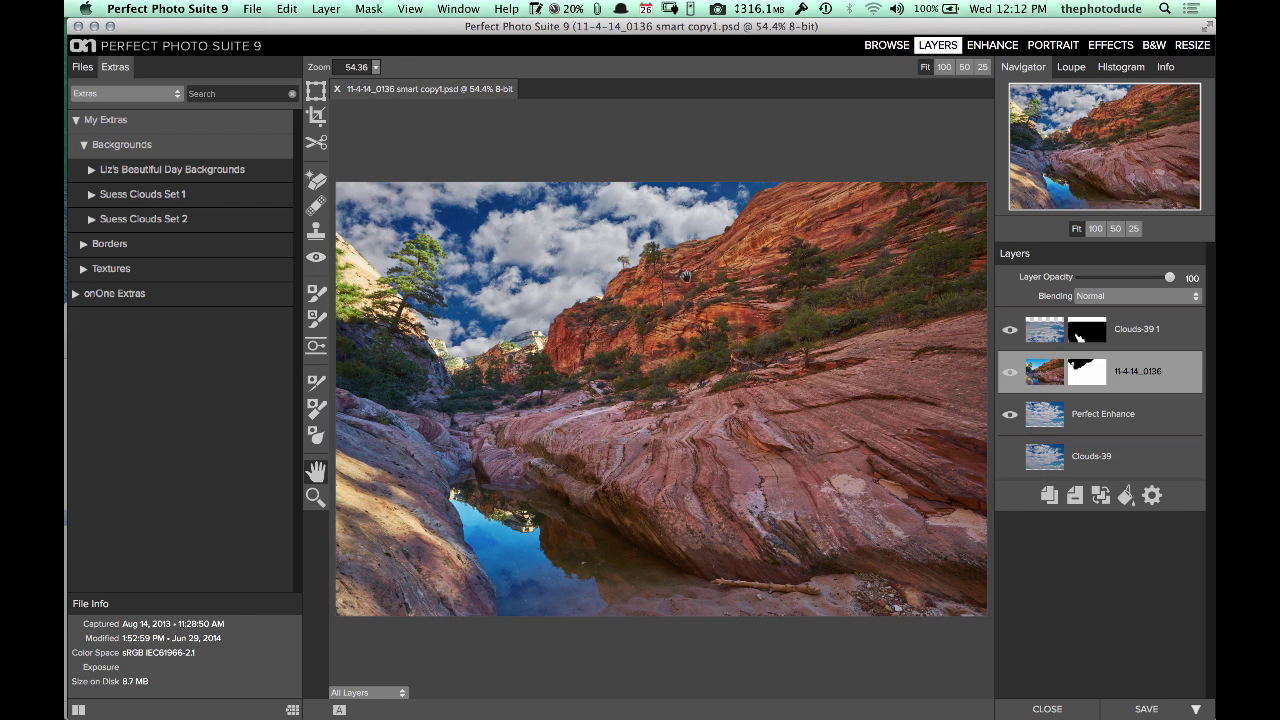
click(992, 46)
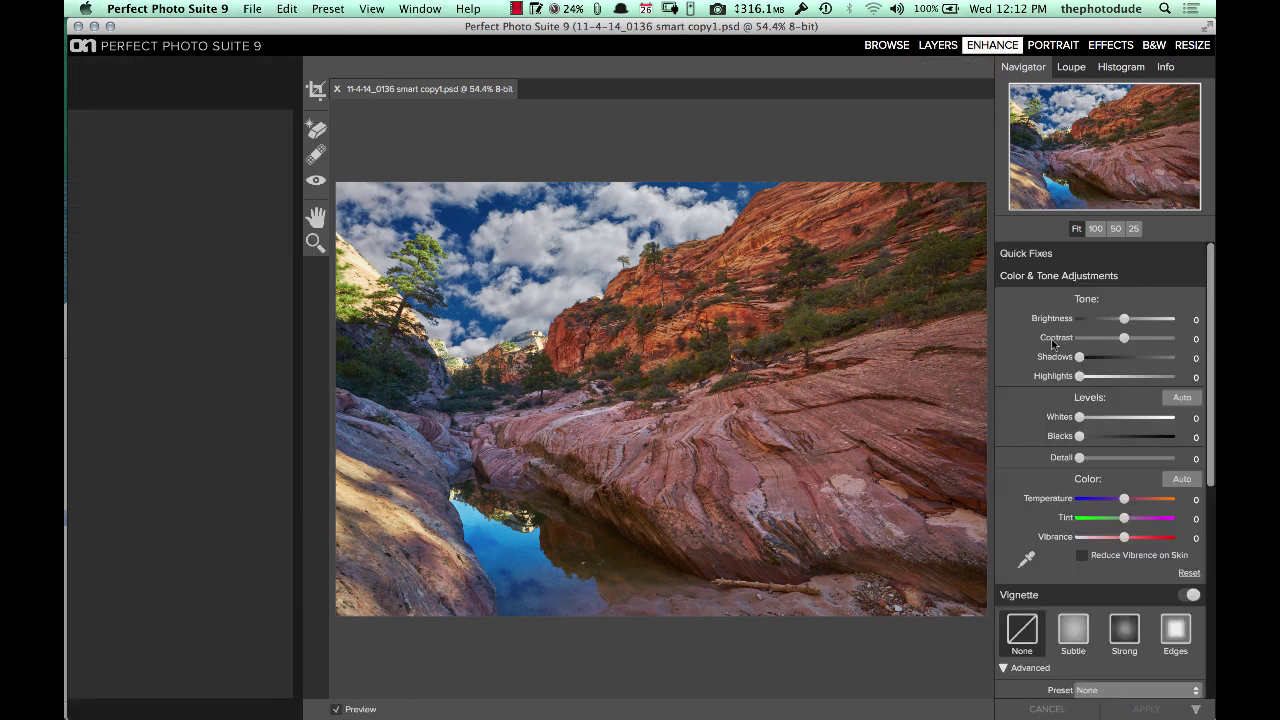
click(1125, 319)
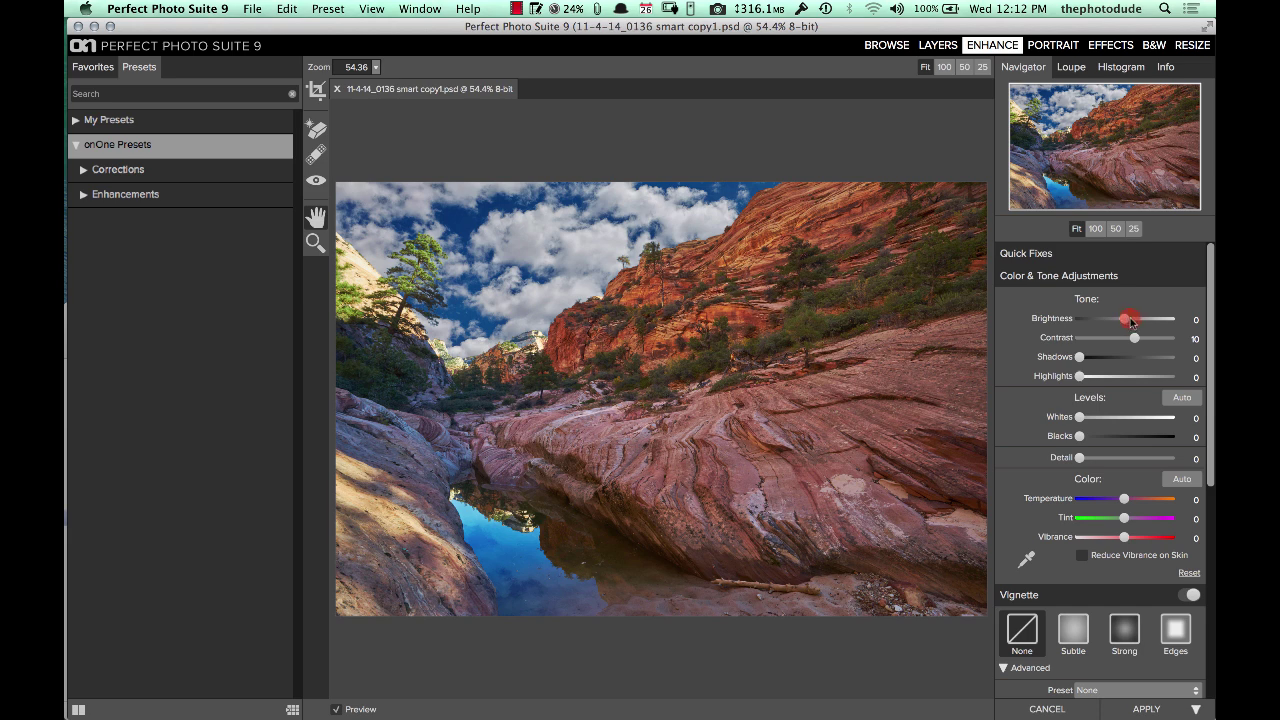
drag(1131, 321, 1132, 322)
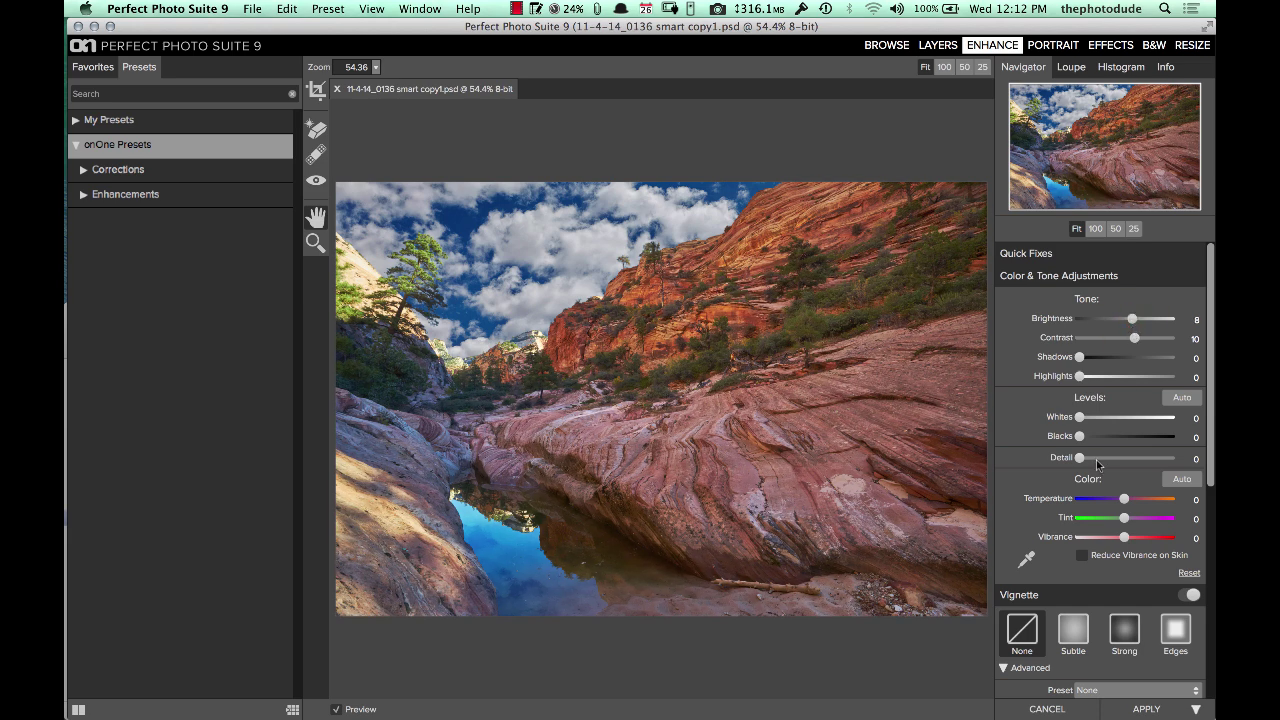
click(1096, 459)
drag(1093, 457, 1090, 458)
drag(1126, 538, 1131, 542)
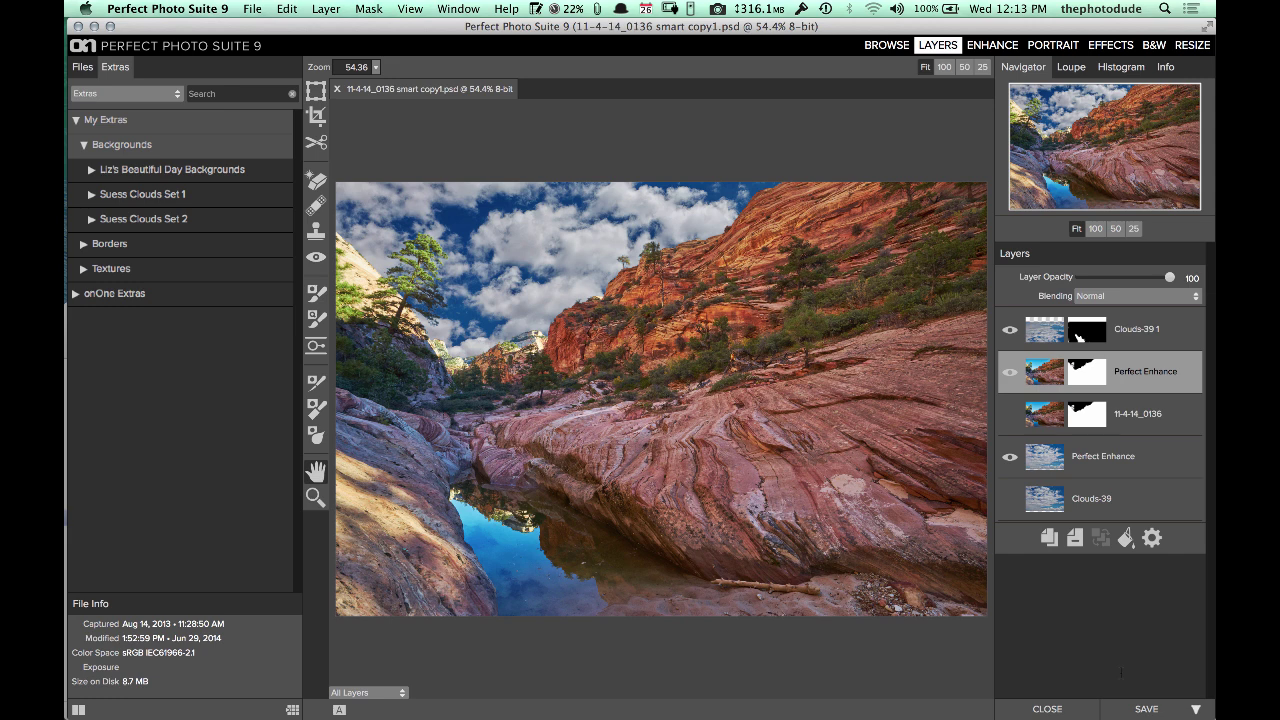
Switch to Safari.
key(super+Tab)
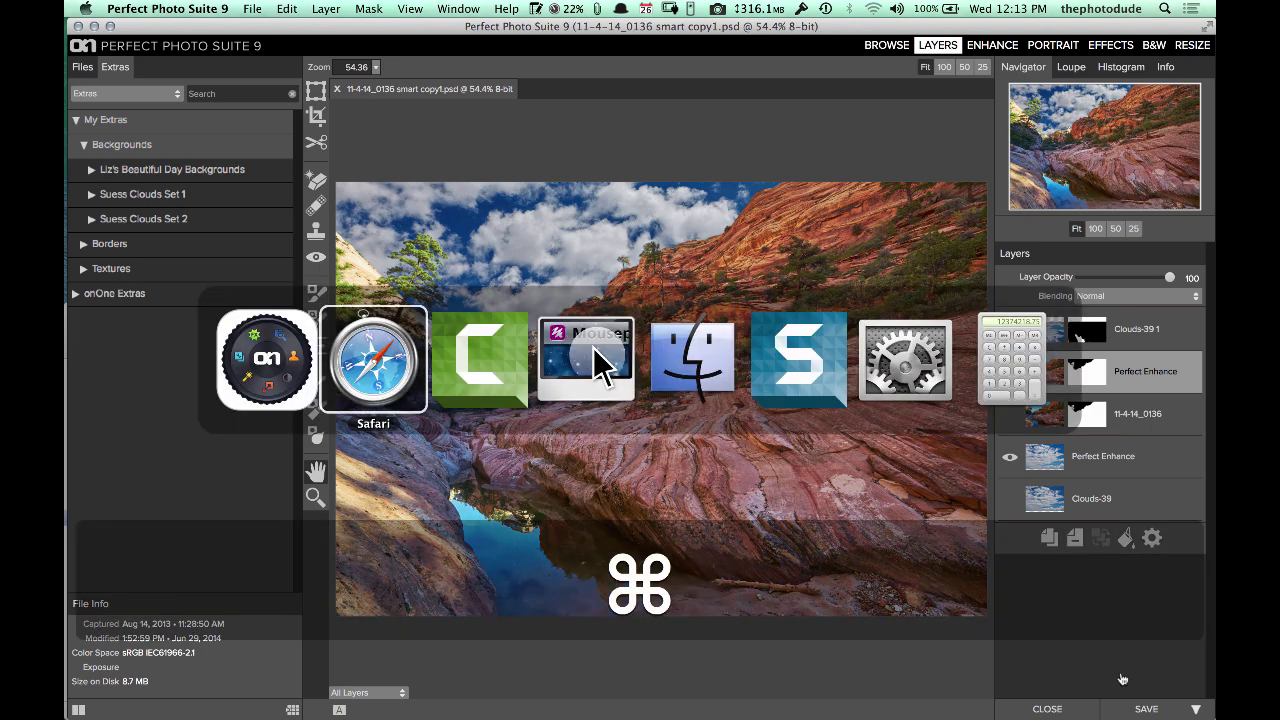